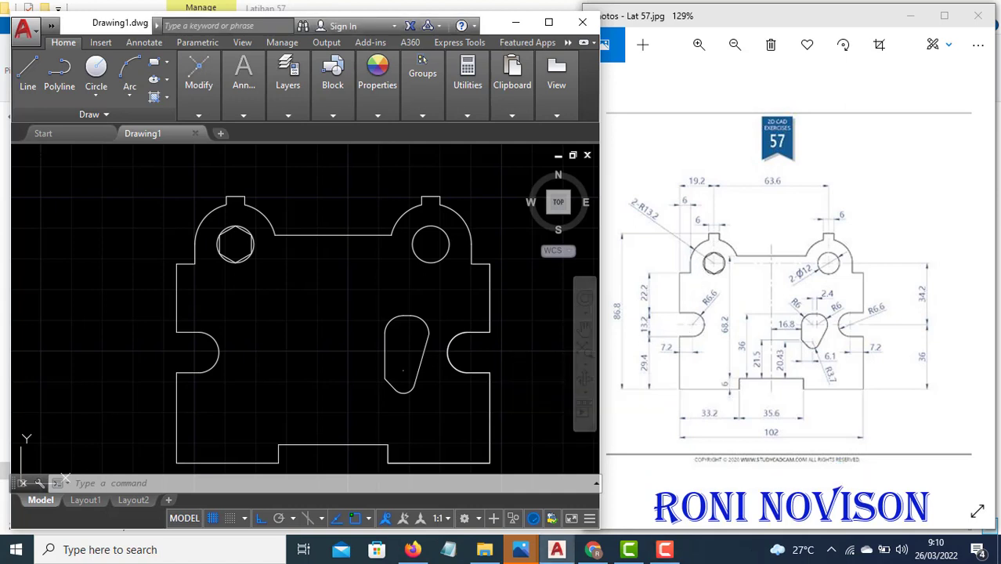
# Draw the plate's lower left edge in empty space: a line 29.4 upward, continued 7.2 to the right
pyautogui.moveTo(511, 359); pyautogui.dragTo(16, 340, button='middle')
pyautogui.moveTo(449, 368); pyautogui.dragTo(253, 342, button='middle')
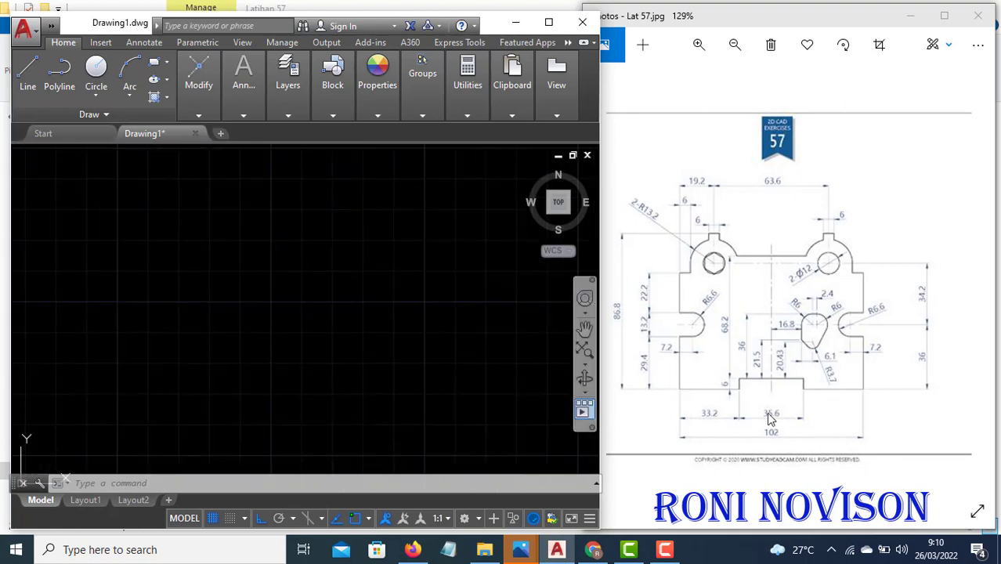
pyautogui.scroll(1, 736, 407)
pyautogui.scroll(-3, 650, 392)
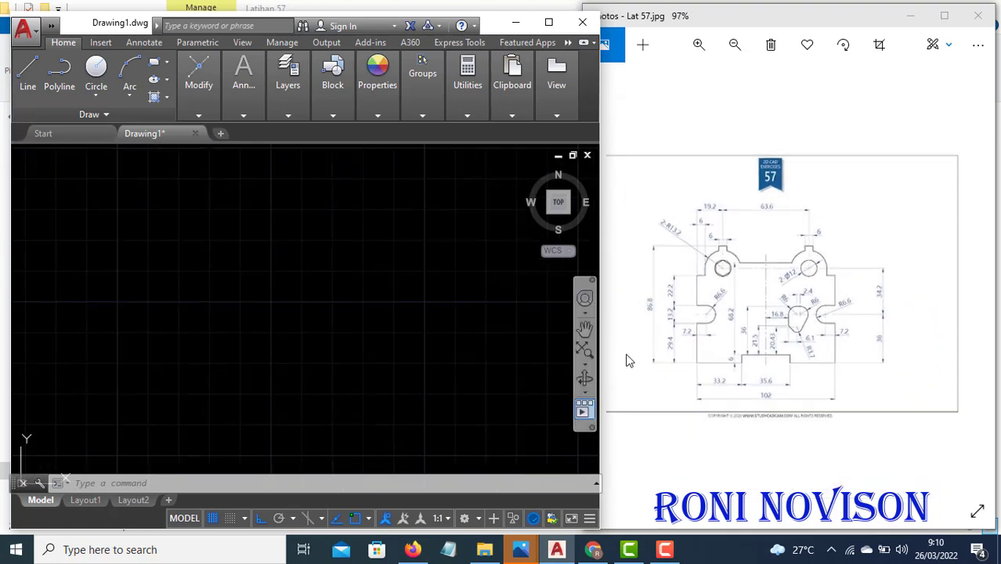
pyautogui.scroll(4, 626, 361)
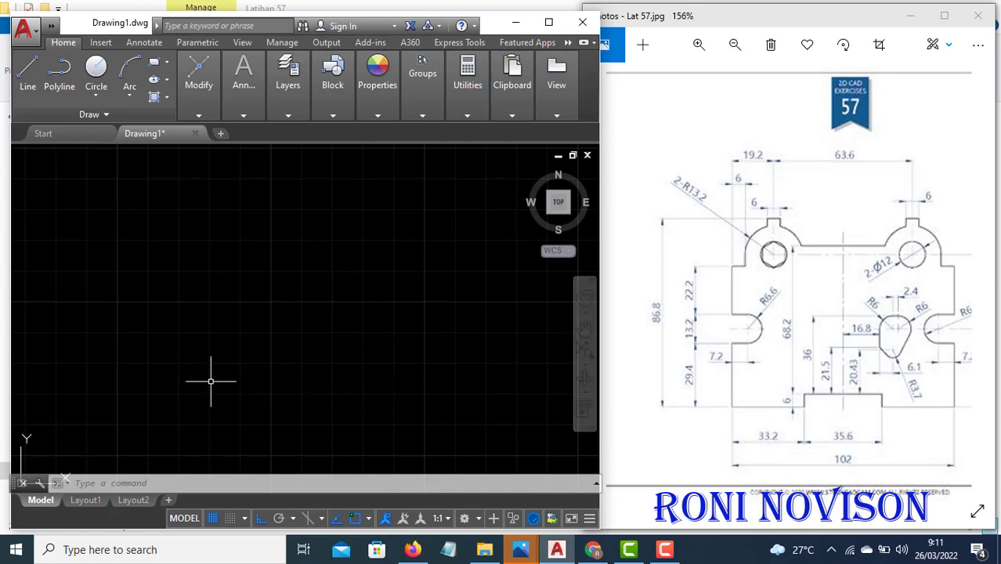
pyautogui.write('l')
pyautogui.press('Return')
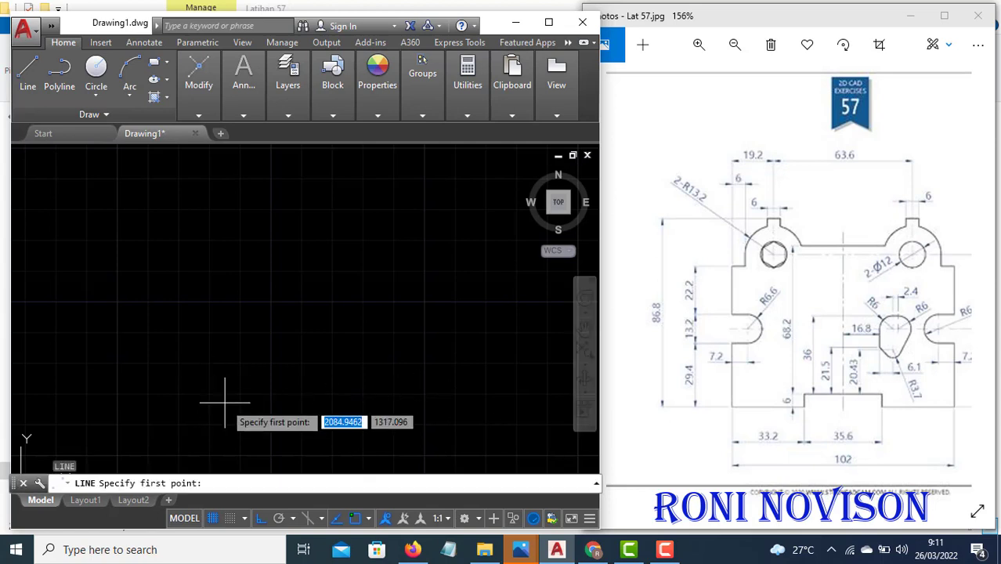
pyautogui.click(225, 391)
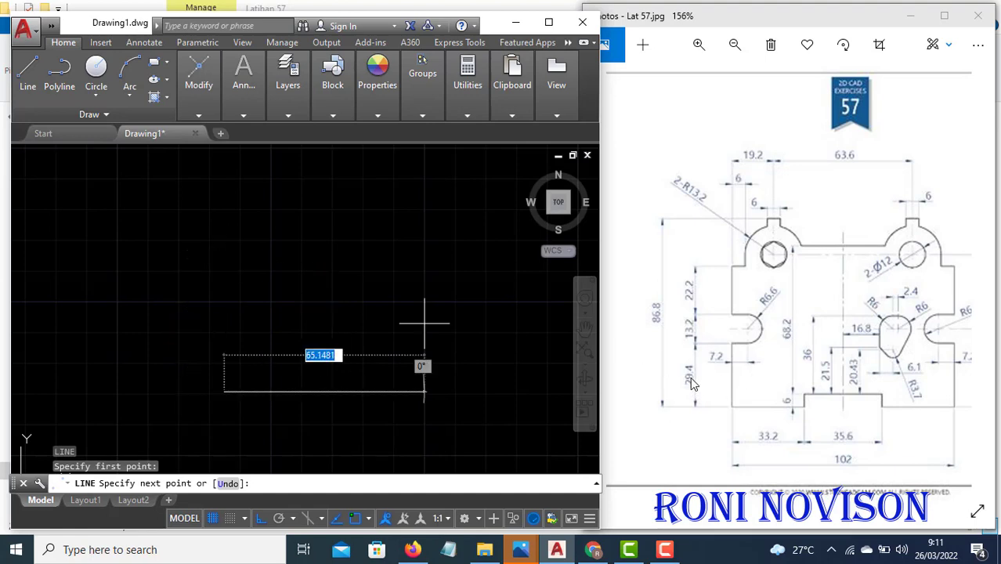
pyautogui.write('29.')
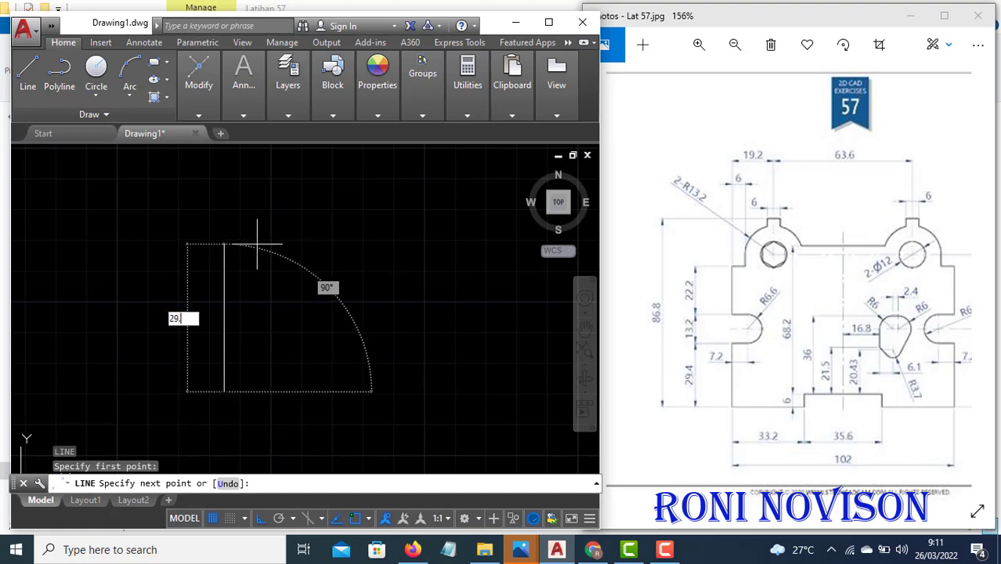
pyautogui.write('4')
pyautogui.press('Return')
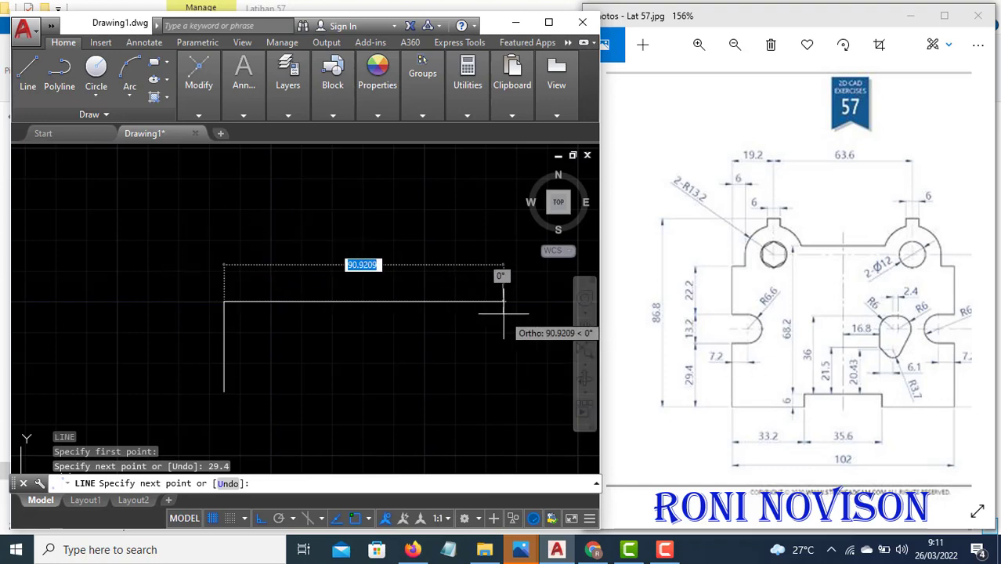
pyautogui.write('7.2')
pyautogui.press('Return')
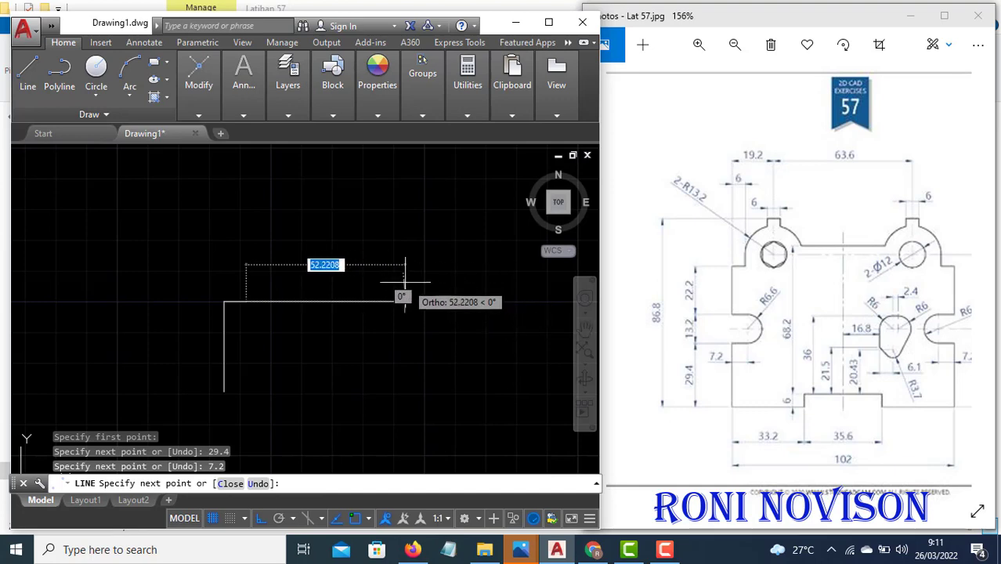
pyautogui.press('Escape')
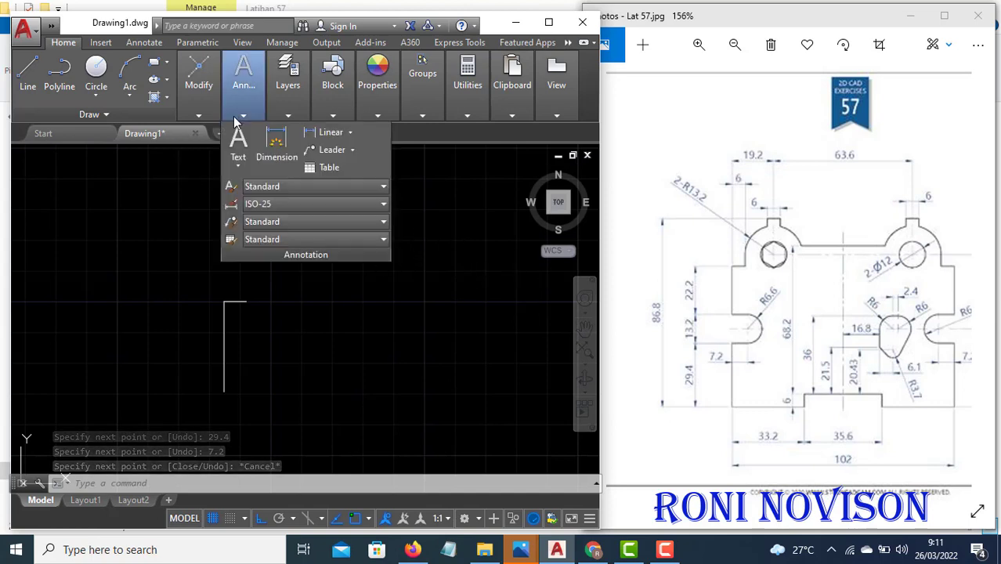
# Draw a two-point circle upward from the free end of the 7.2 line with a diameter of 6.6
pyautogui.write('c')
pyautogui.press('Return')
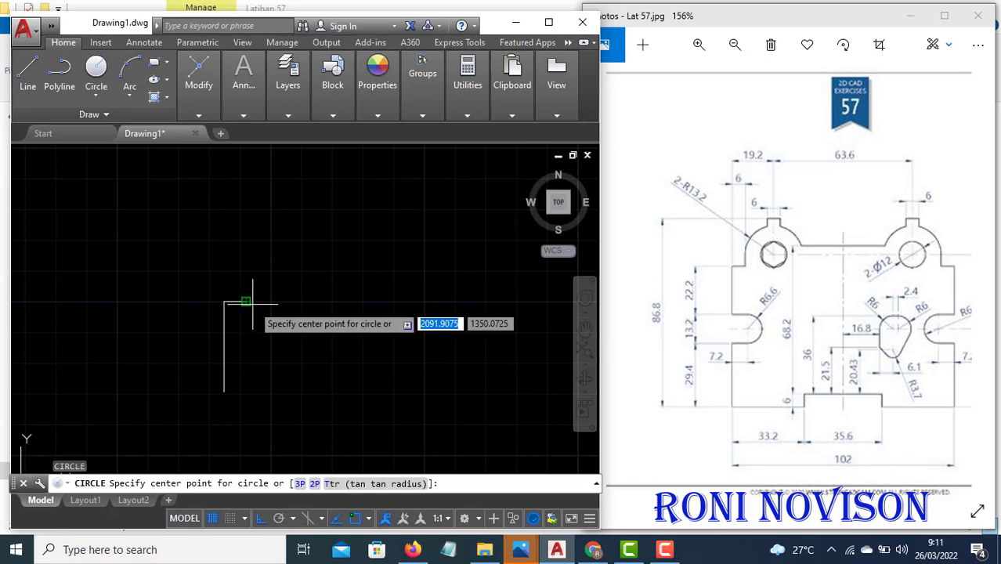
pyautogui.write('2')
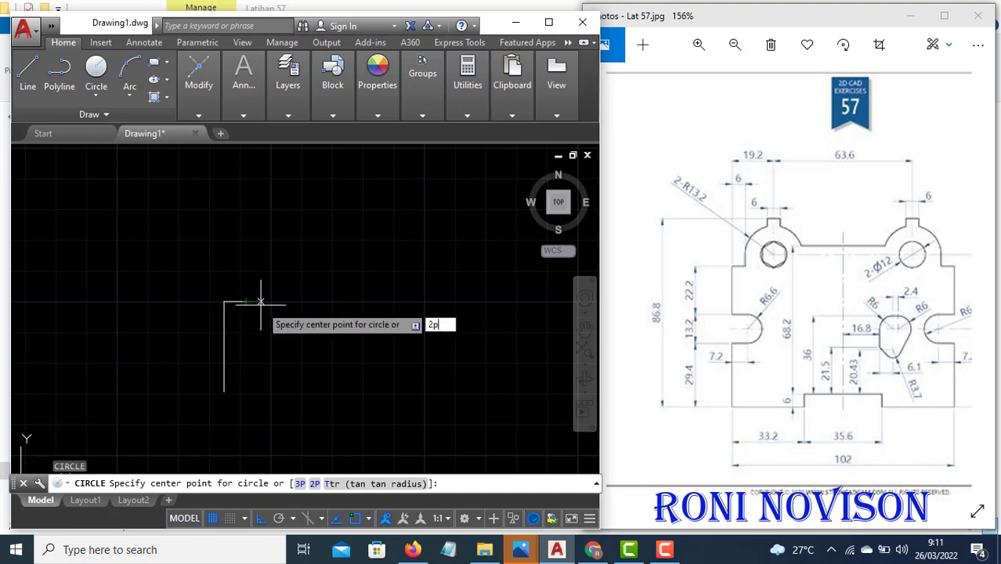
pyautogui.write('p')
pyautogui.press('Return')
pyautogui.click(247, 301)
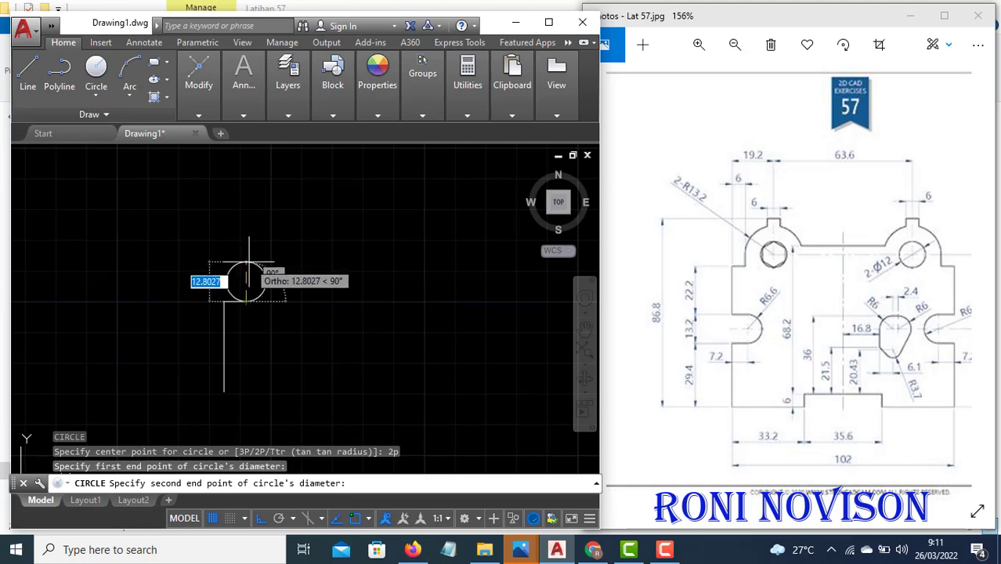
pyautogui.write('6')
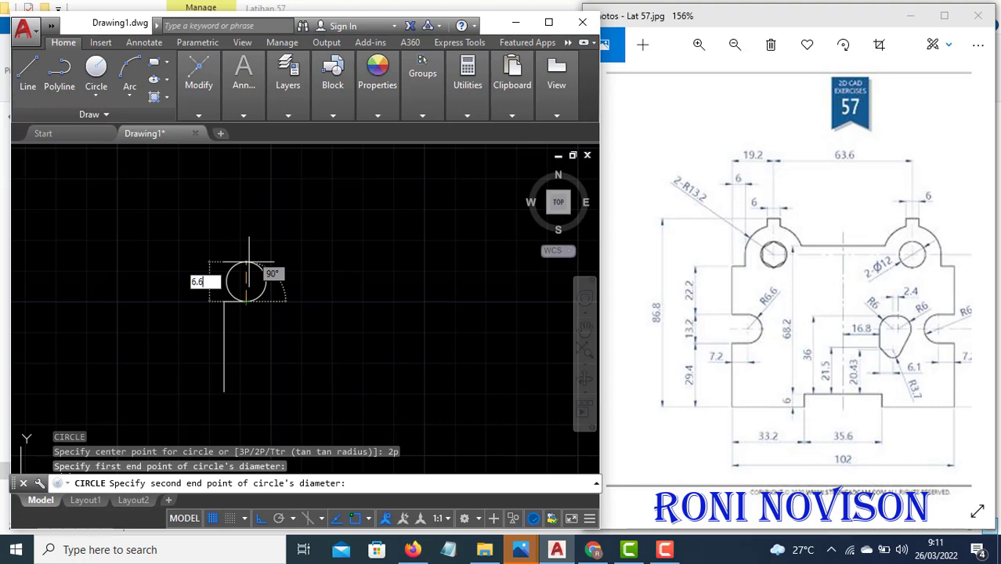
pyautogui.write('.6')
pyautogui.press('Return')
# Check the radius of the new circle with a radius dimension, without placing the dimension
pyautogui.scroll(5, 243, 289)
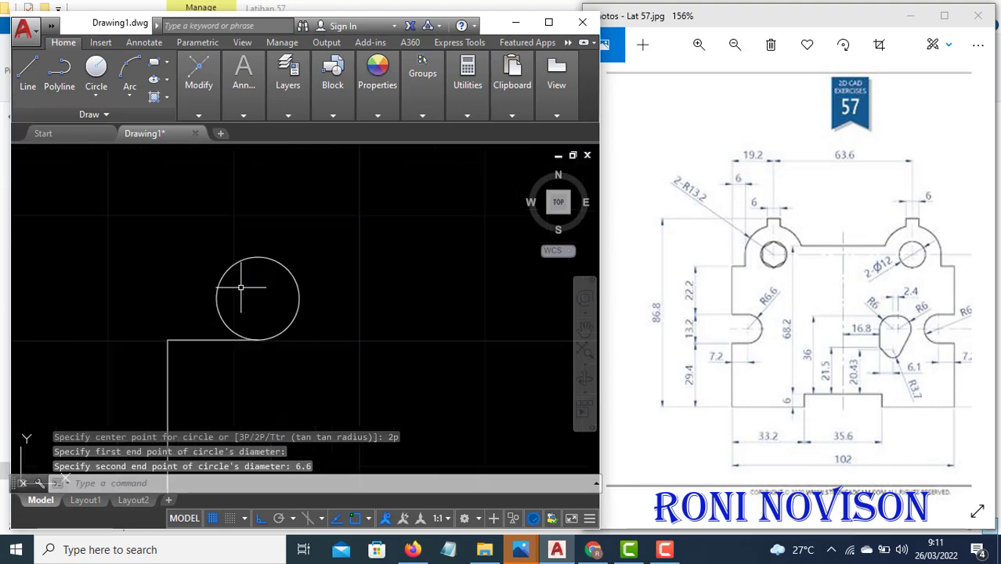
pyautogui.click(253, 114)
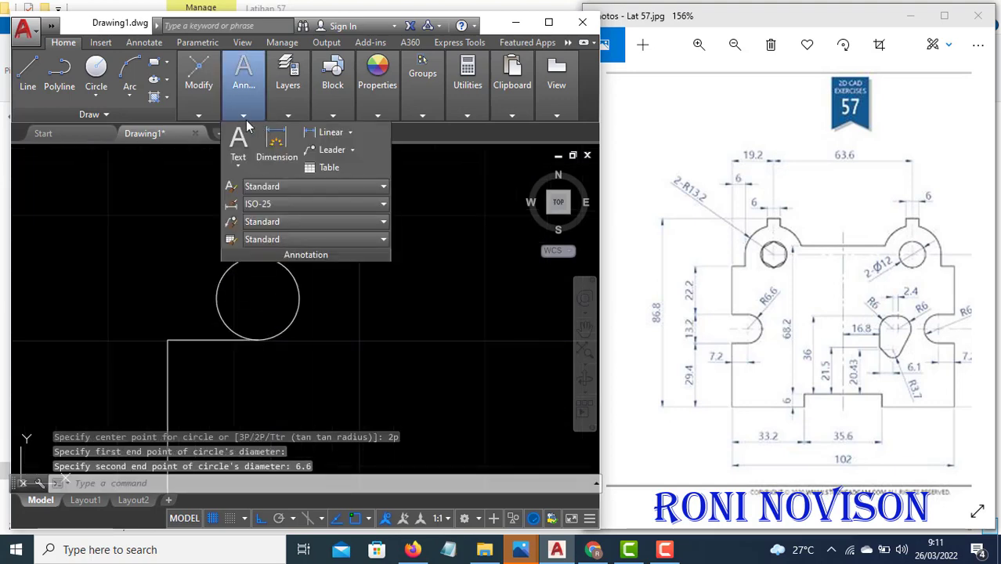
pyautogui.click(349, 134)
pyautogui.click(335, 280)
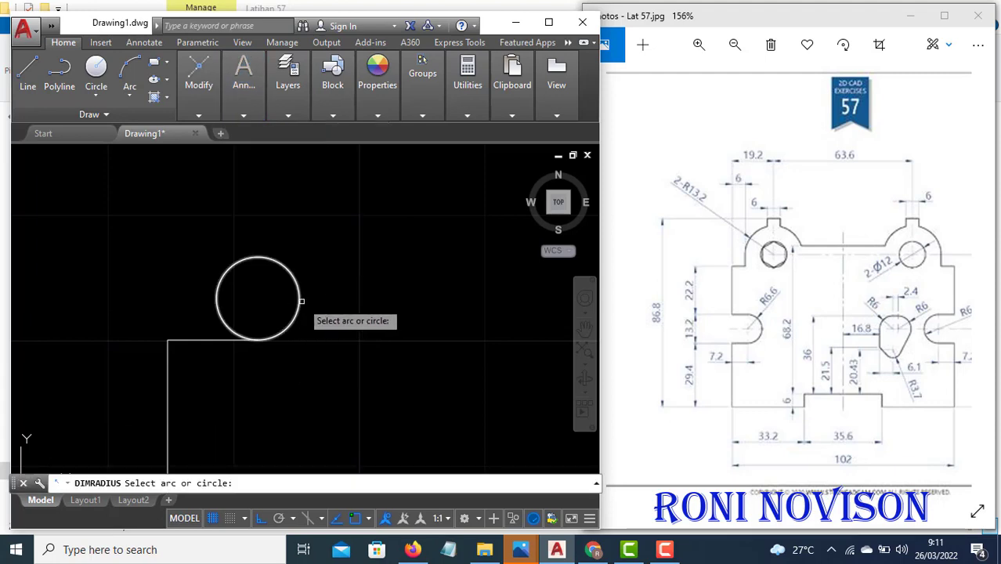
pyautogui.click(300, 296)
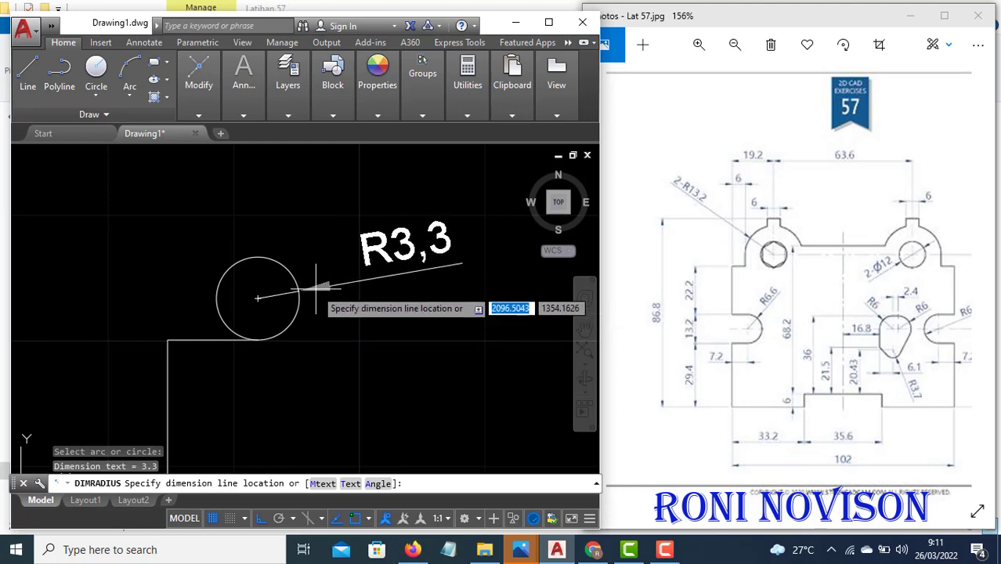
pyautogui.press('Escape')
# Erase the wrongly sized circle at the end of the 7.2 line
pyautogui.click(360, 333)
pyautogui.click(237, 270)
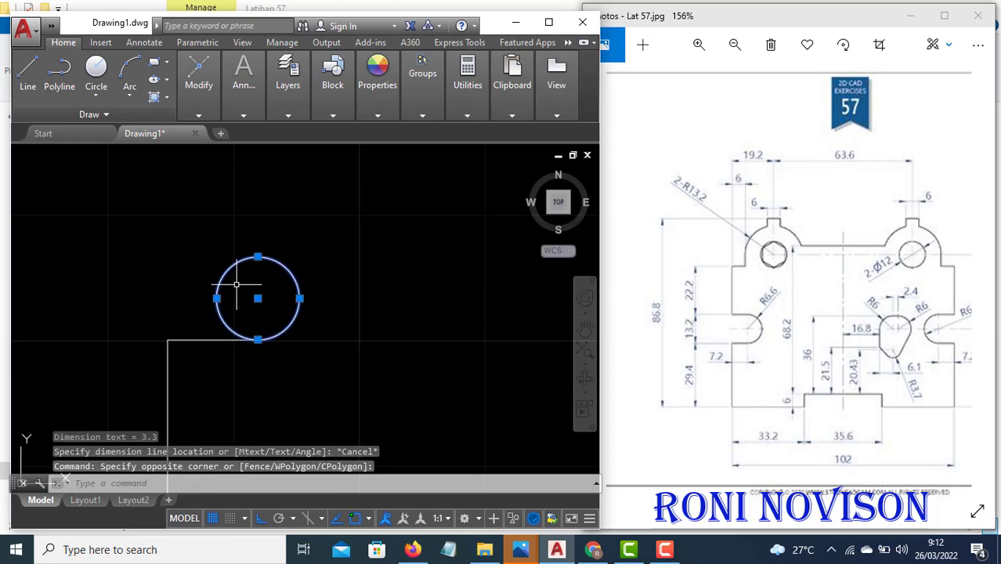
pyautogui.write('e')
pyautogui.press('Return')
# Draw a two-point circle upward from the free end of the 7.2 line with a diameter of 13.2
pyautogui.write('c')
pyautogui.press('Return')
pyautogui.write('2p')
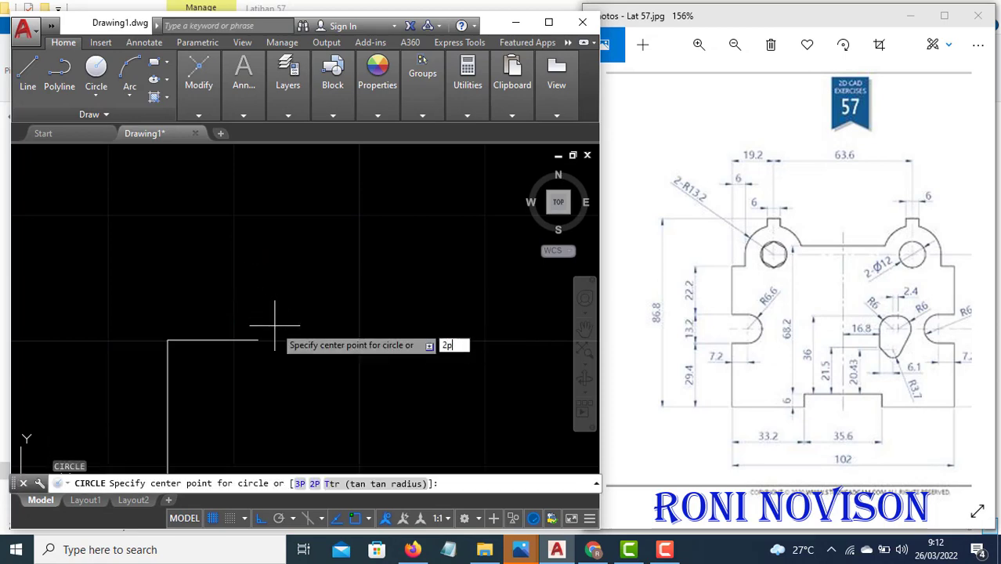
pyautogui.press('Return')
pyautogui.click(264, 339)
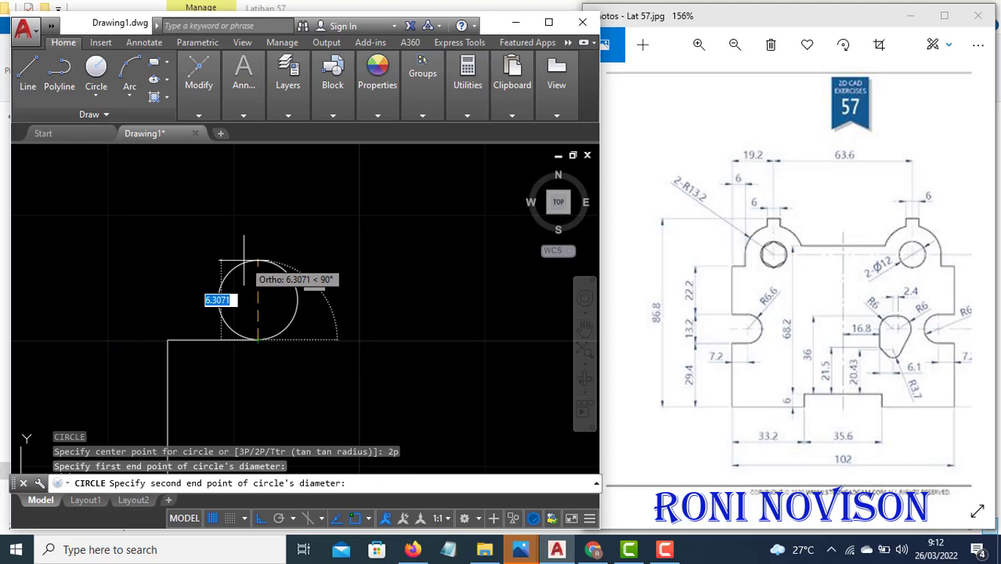
pyautogui.write('13.2')
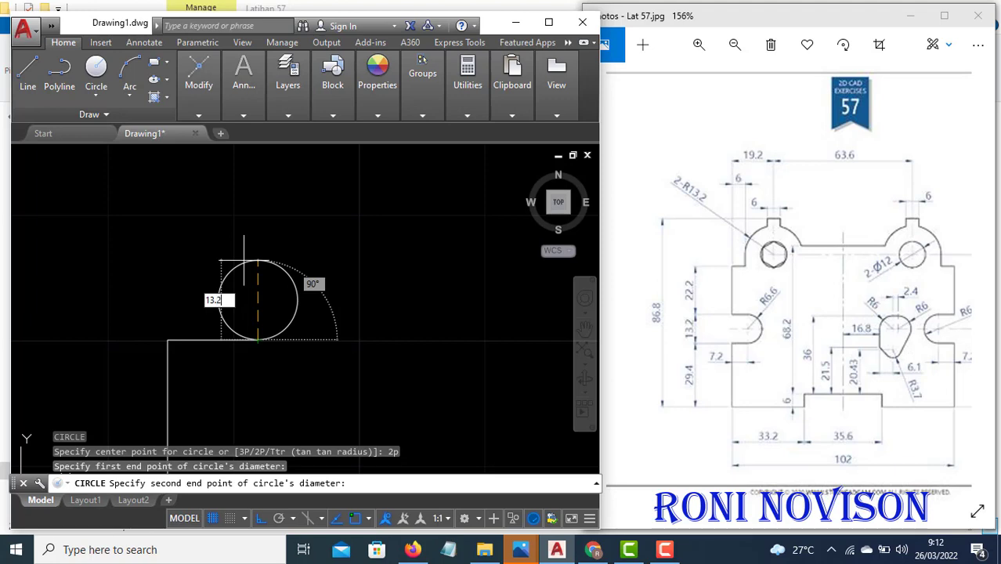
pyautogui.press('Return')
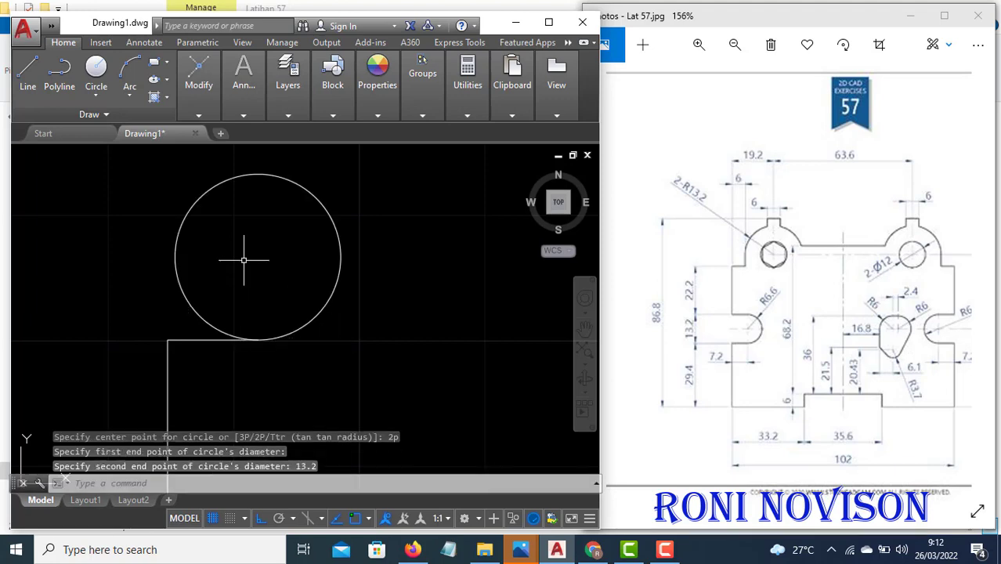
# Check the 13.2 diameter circle's radius with a radius dimension, without placing the dimension
pyautogui.click(243, 117)
pyautogui.click(329, 131)
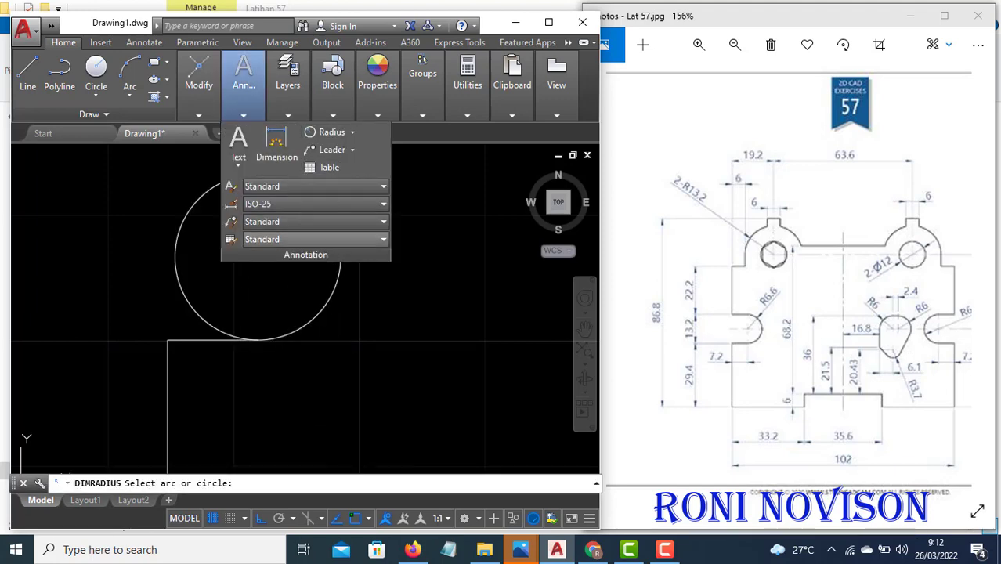
pyautogui.click(332, 294)
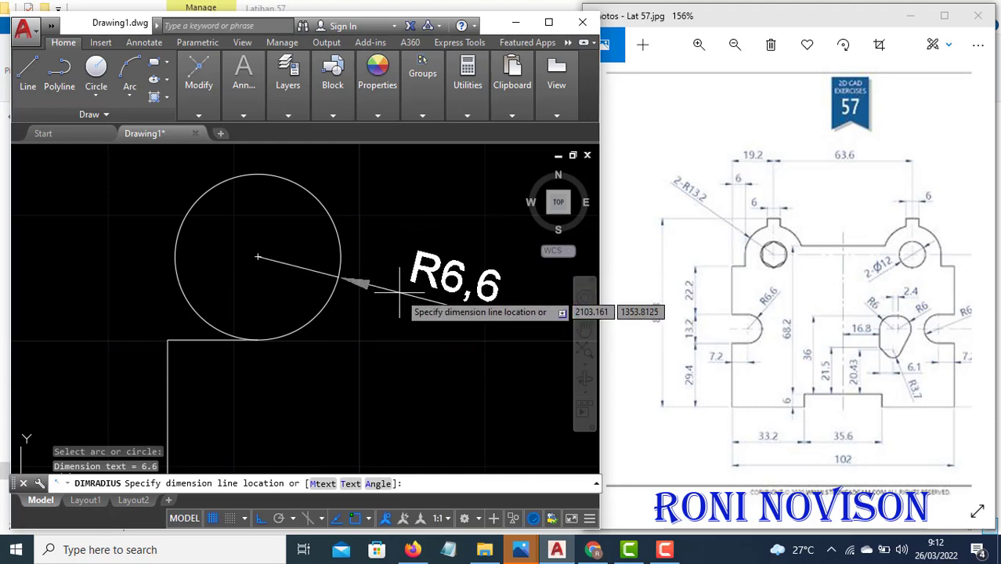
pyautogui.press('Escape')
# Draw connected lines from the circle's top point: 7.2 to the left, 22.2 upward and 6 to the right
pyautogui.scroll(-3, 233, 351)
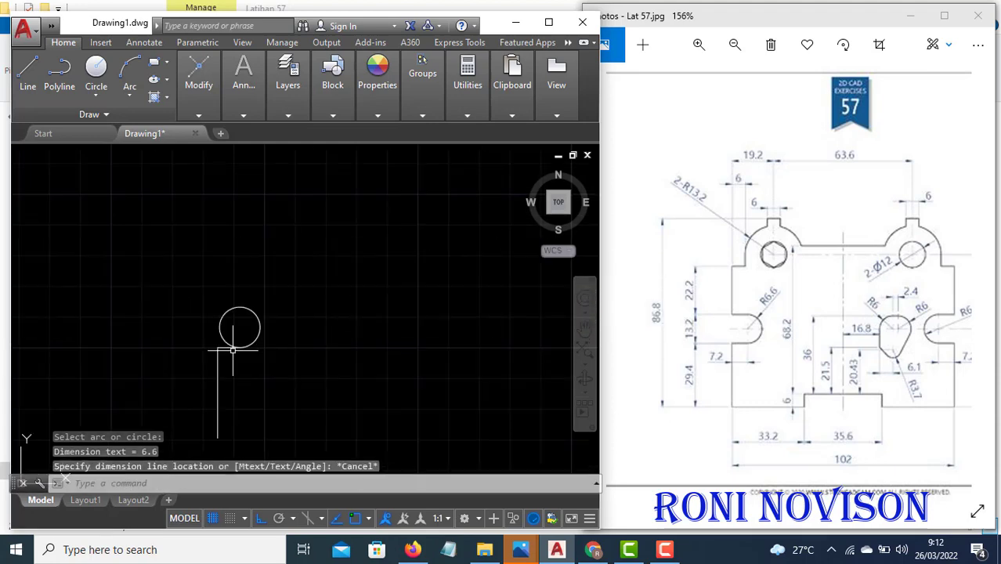
pyautogui.write('l')
pyautogui.press('Return')
pyautogui.click(240, 305)
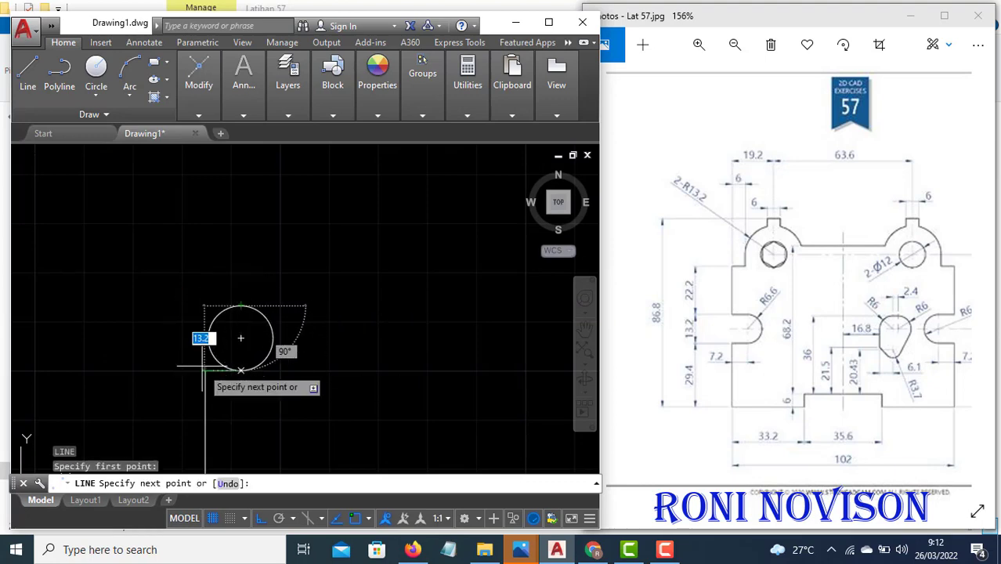
pyautogui.write('7')
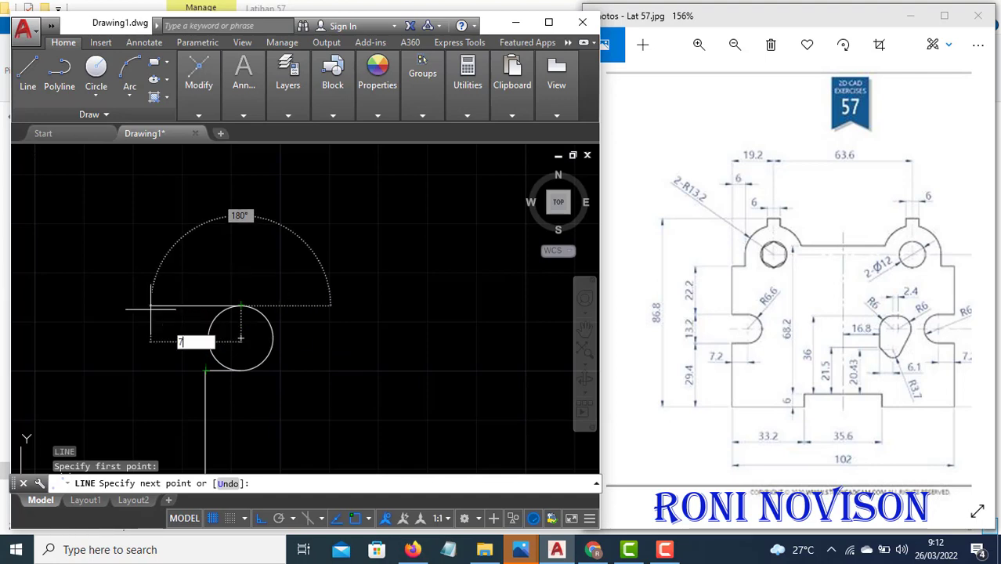
pyautogui.write('.2')
pyautogui.press('Return')
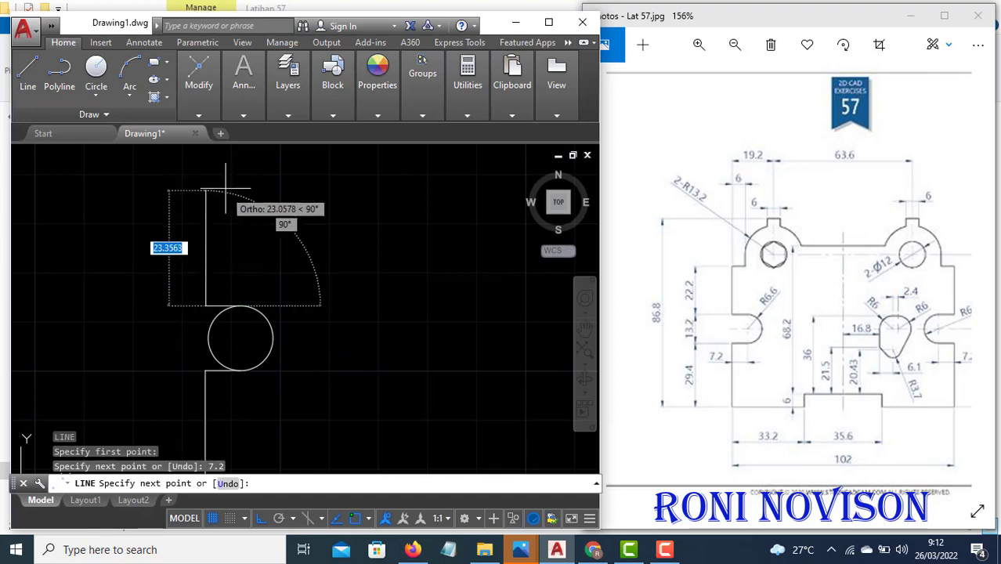
pyautogui.write('22')
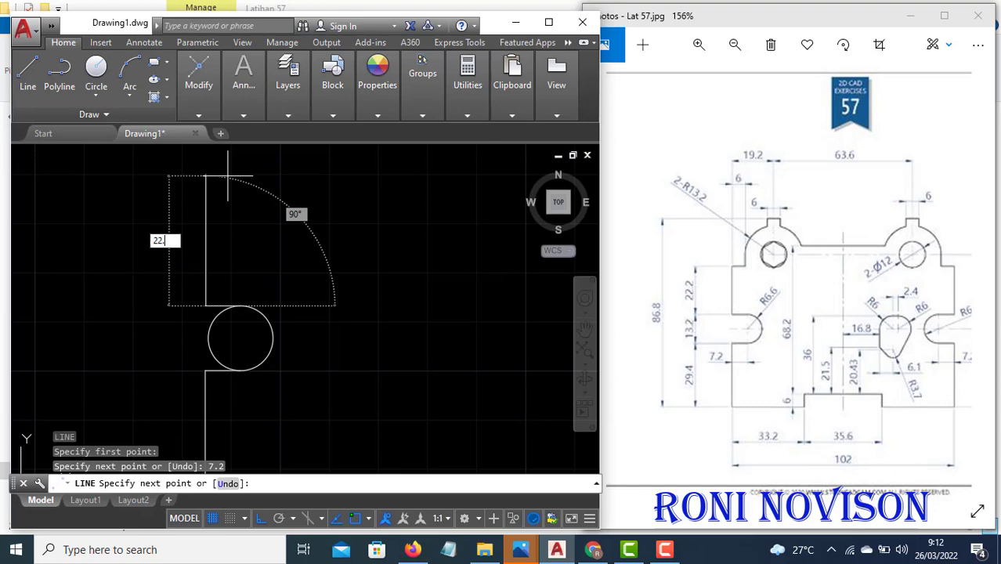
pyautogui.write('.2')
pyautogui.press('Return')
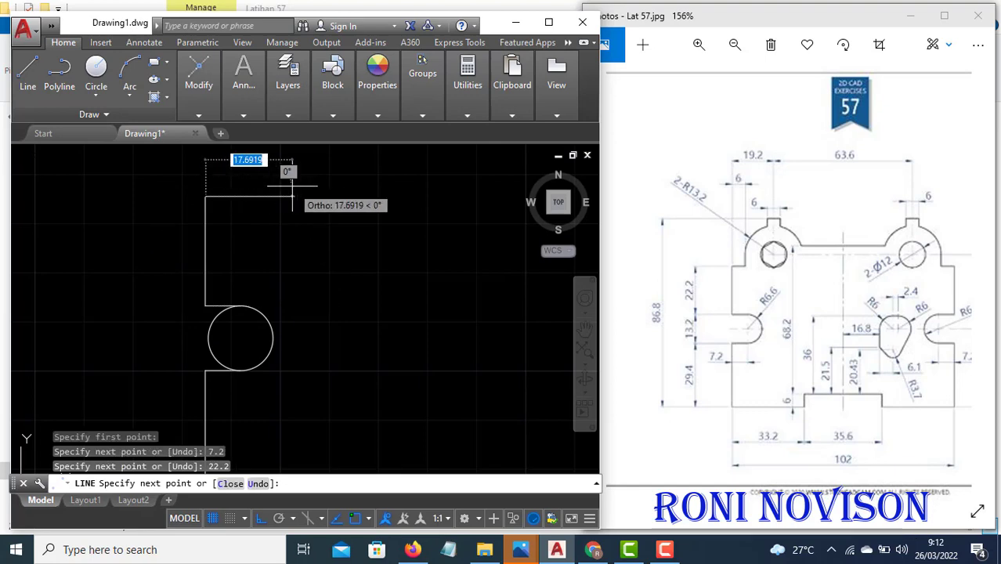
pyautogui.write('6')
pyautogui.press('Return')
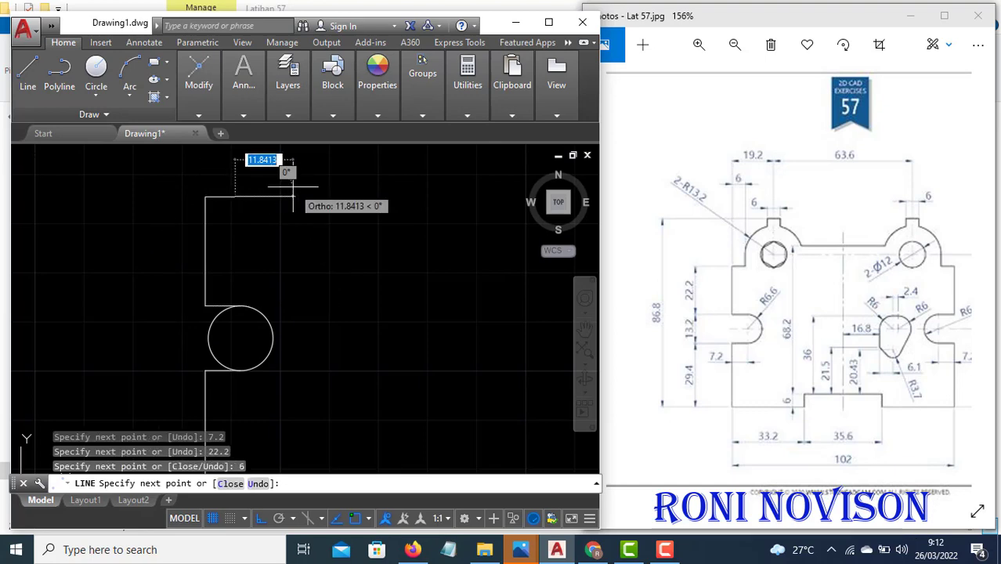
pyautogui.press('Escape')
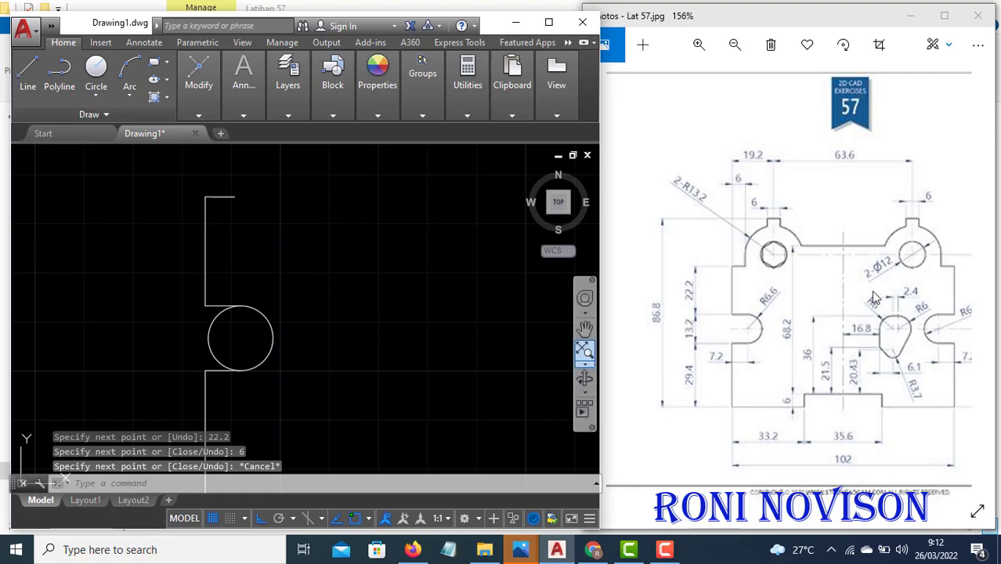
# Trim away the left half of the circle between the two 7.2 lines, leaving the rounded notch
pyautogui.scroll(-2, 317, 301)
pyautogui.write('l')
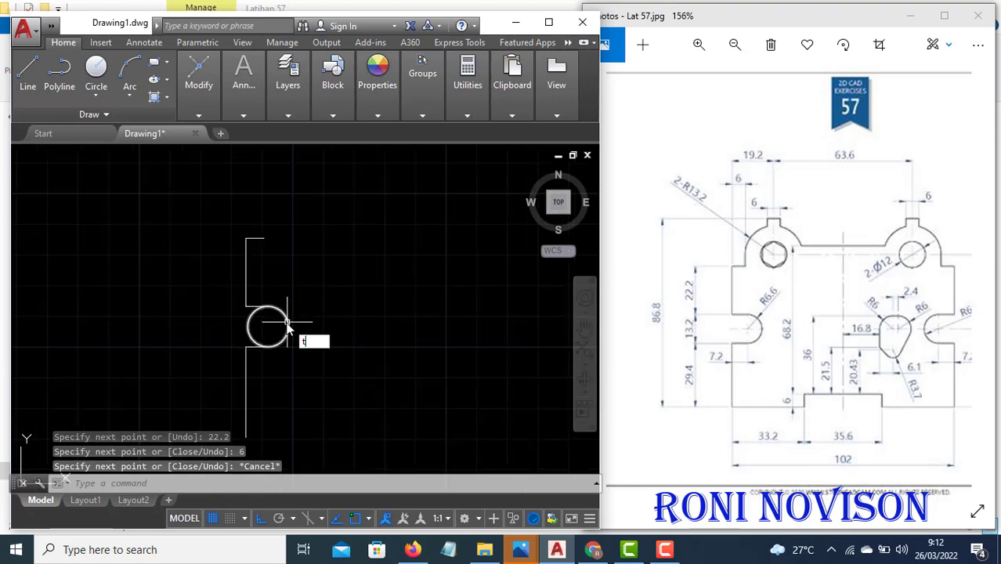
pyautogui.write('r')
pyautogui.press('Return')
pyautogui.press('Return')
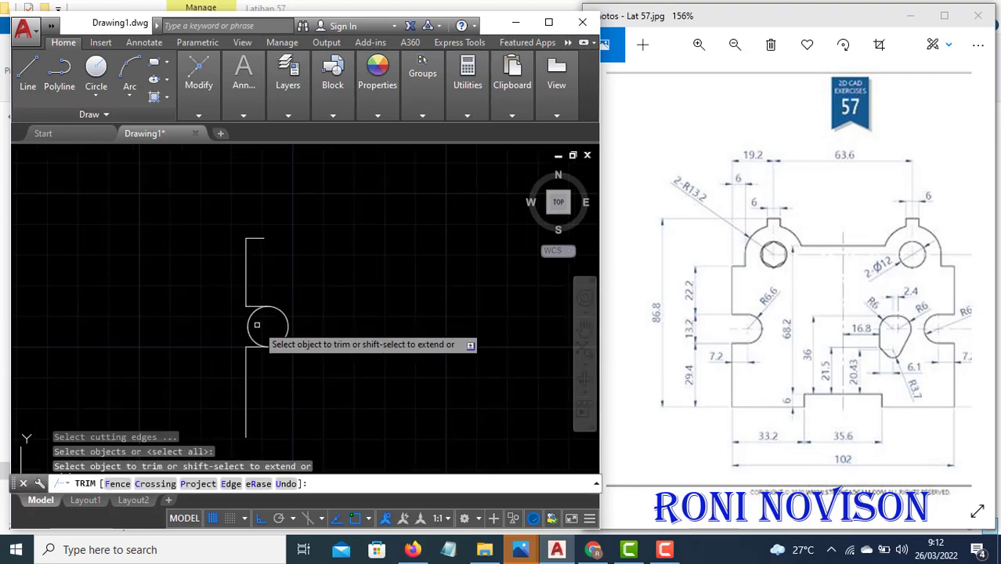
pyautogui.click(256, 324)
pyautogui.scroll(-2, 274, 313)
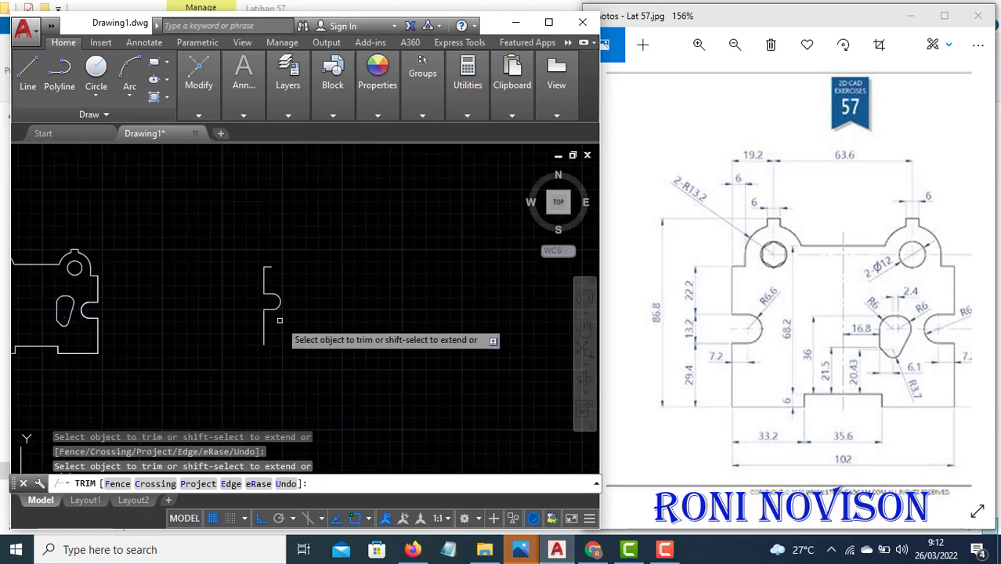
# Draw connected lines from the left edge's lower end: 33.2 to the right, 6 upward and 35.6 to the right
pyautogui.scroll(3, 281, 320)
pyautogui.press('Escape')
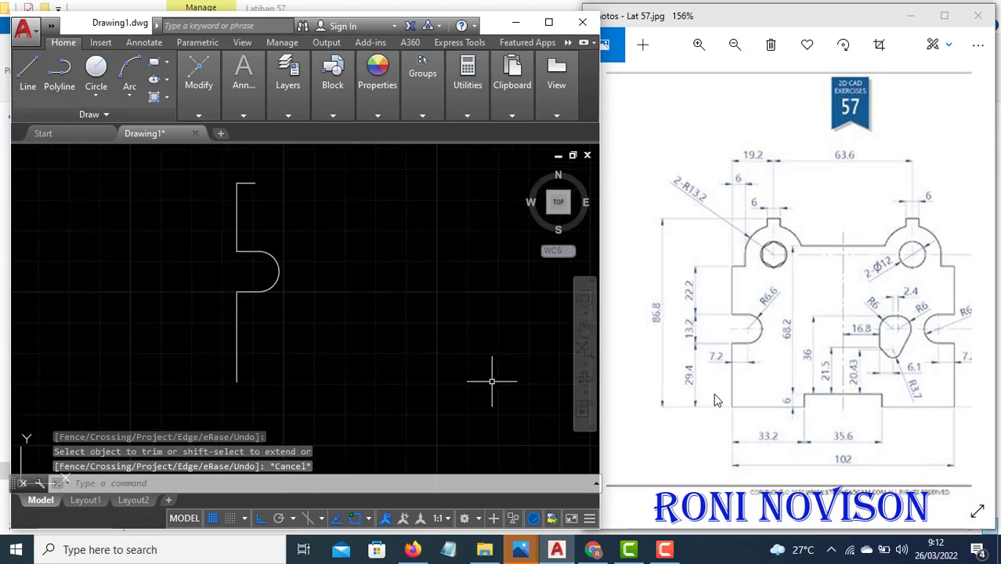
pyautogui.write('l')
pyautogui.press('Return')
pyautogui.click(237, 382)
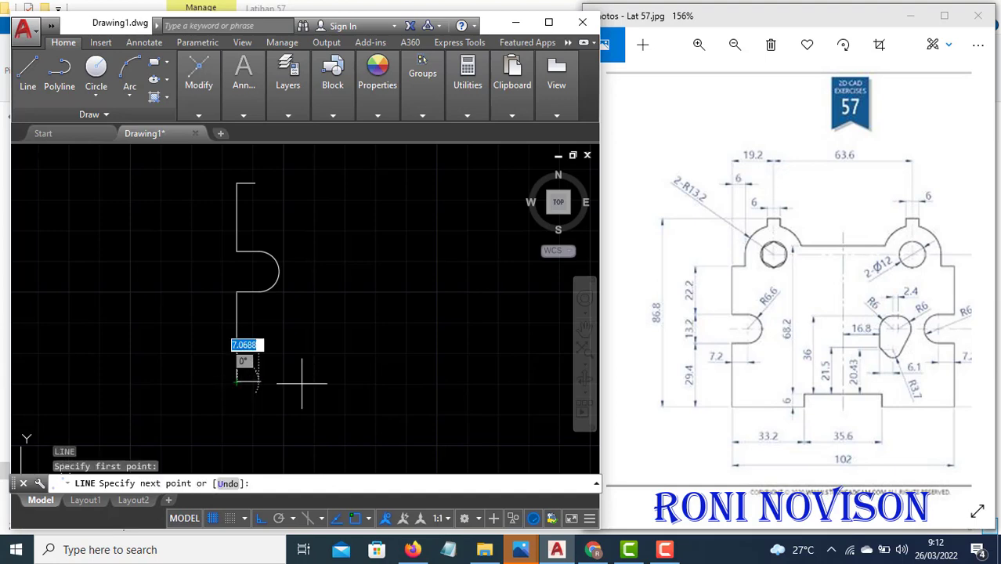
pyautogui.write('33')
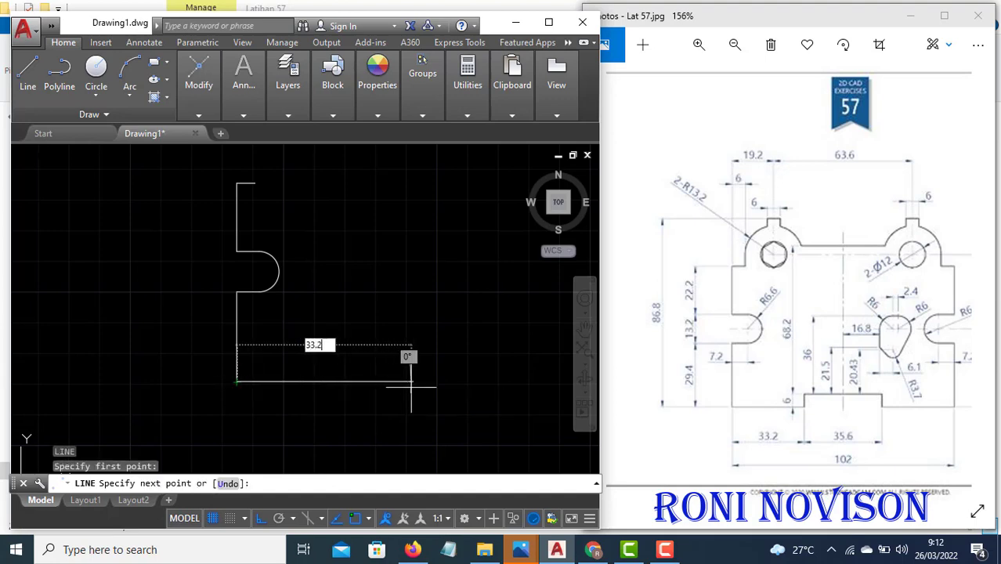
pyautogui.write('.2')
pyautogui.press('Return')
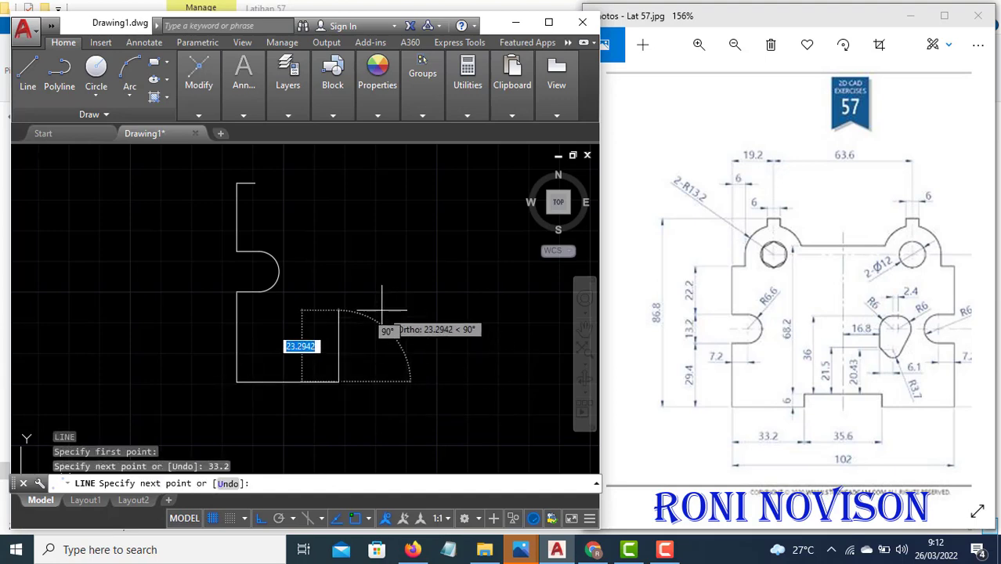
pyautogui.write('6')
pyautogui.press('Return')
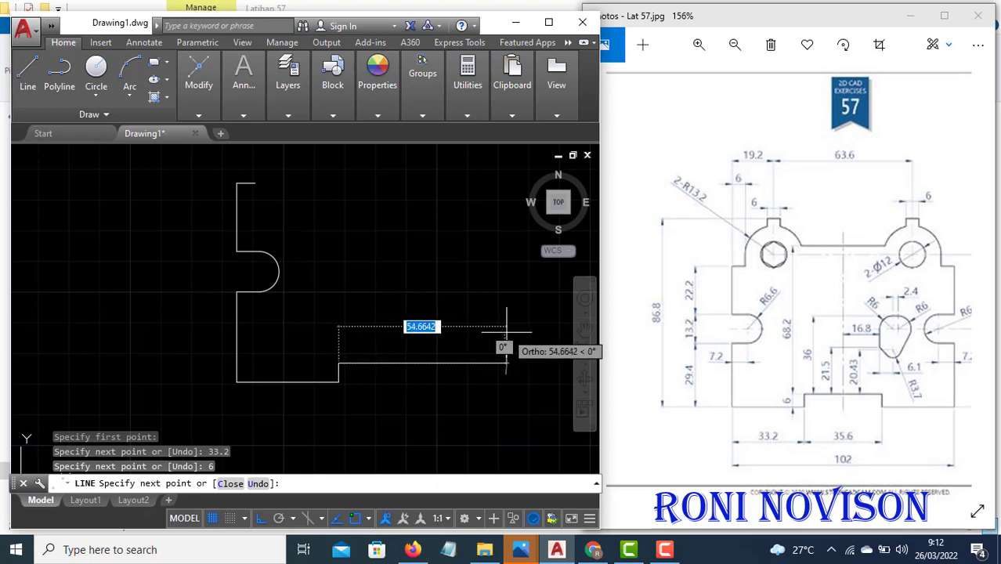
pyautogui.write('2')
pyautogui.press('BackSpace')
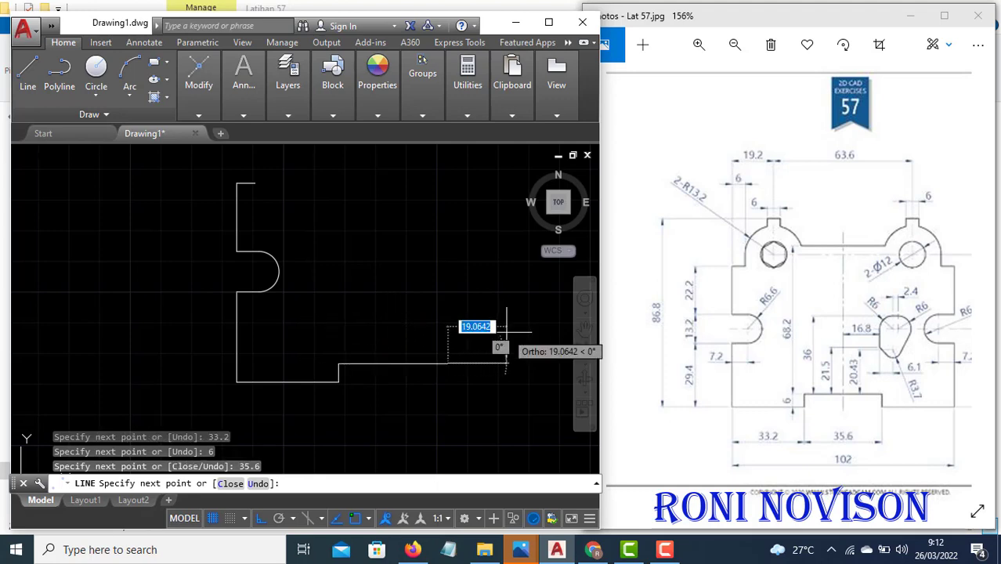
pyautogui.press('Return')
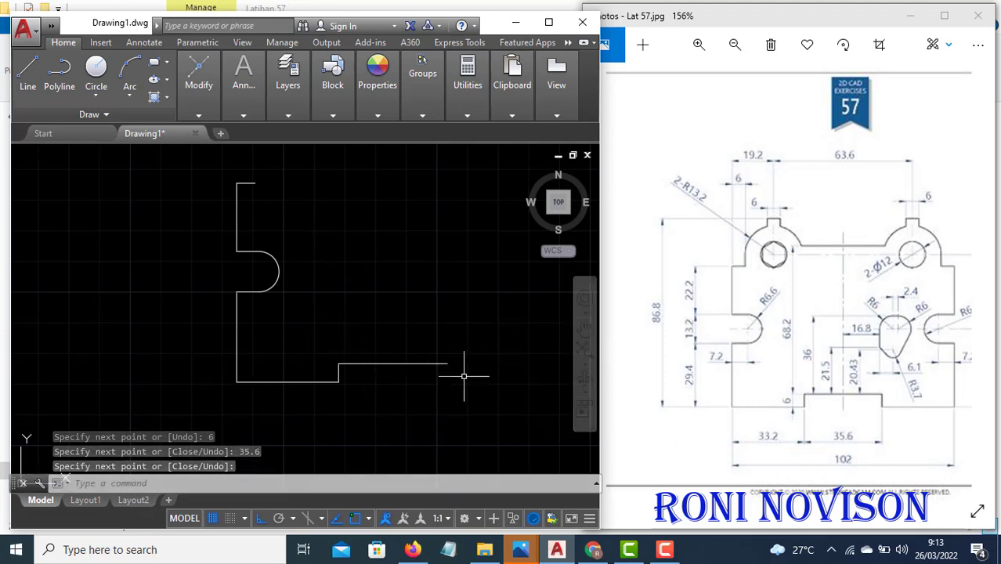
pyautogui.press('Escape')
# Offset the 33.2 bottom line upward by 86.8 to mark the plate's overall height
pyautogui.write('o')
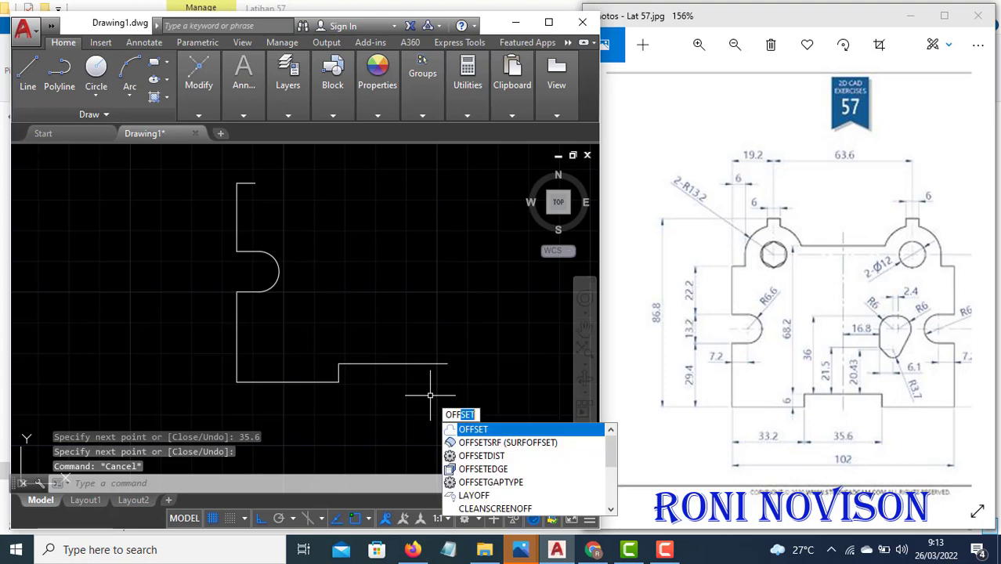
pyautogui.press('Return')
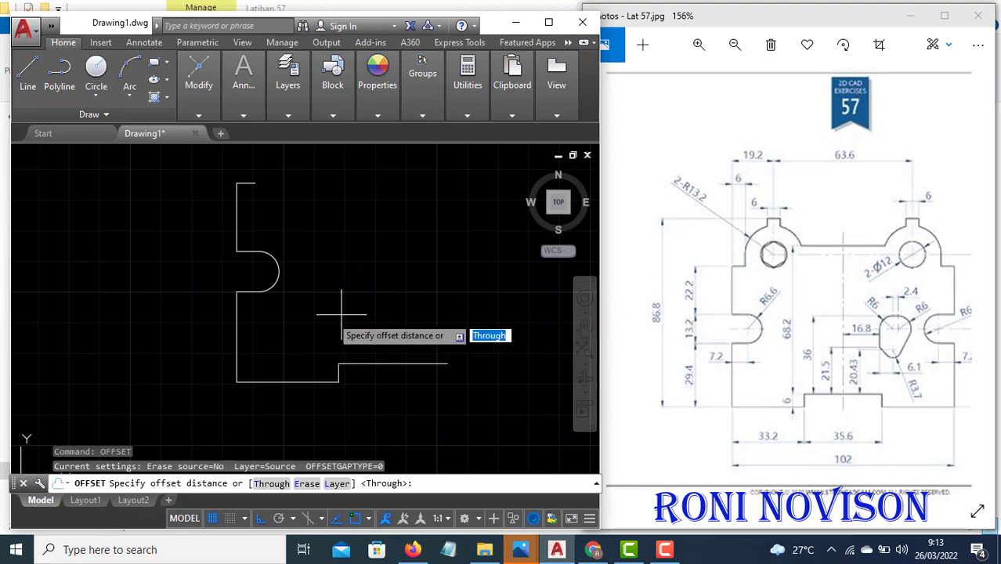
pyautogui.write('86.8')
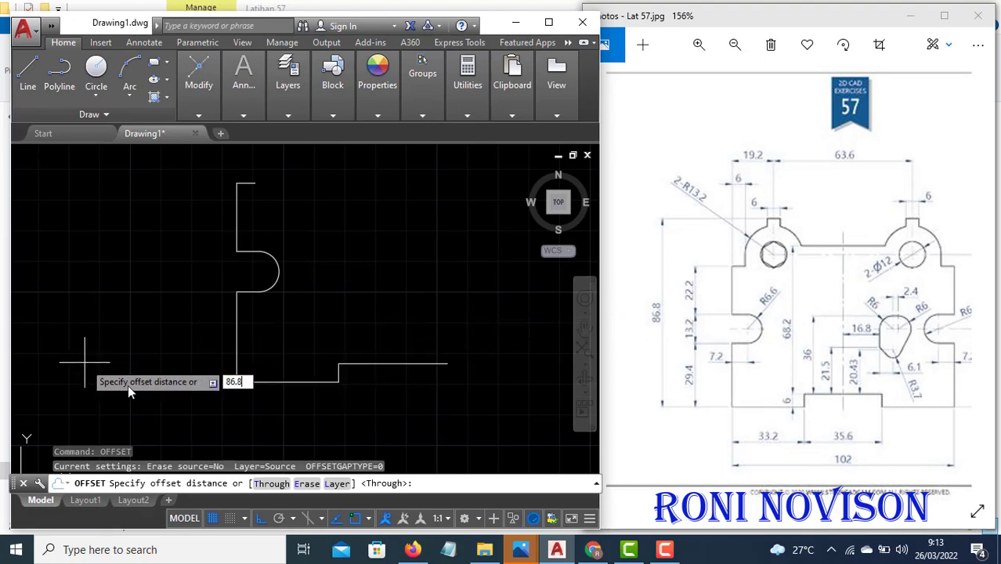
pyautogui.press('Return')
pyautogui.click(276, 381)
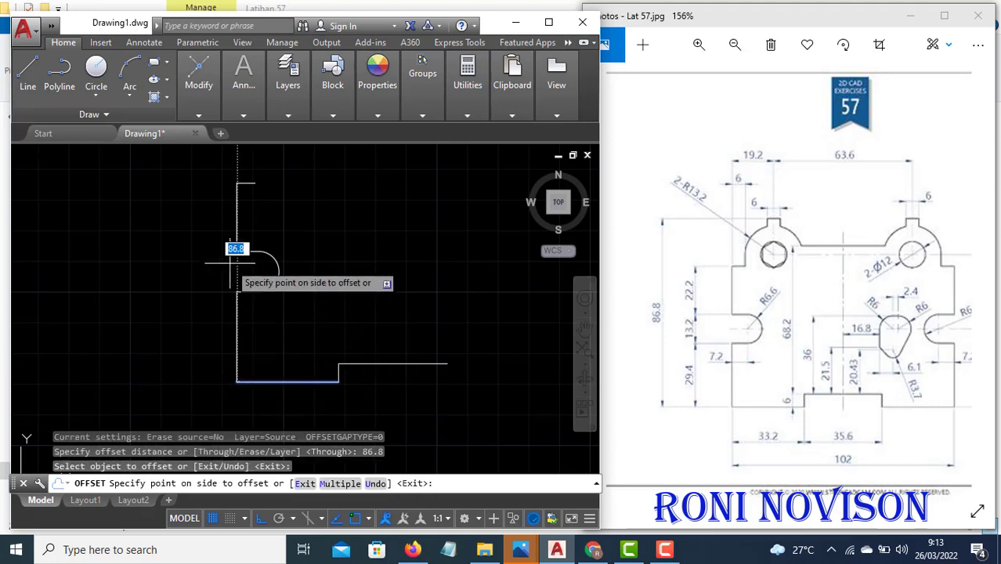
pyautogui.scroll(4, 318, 239)
pyautogui.scroll(-5, 318, 238)
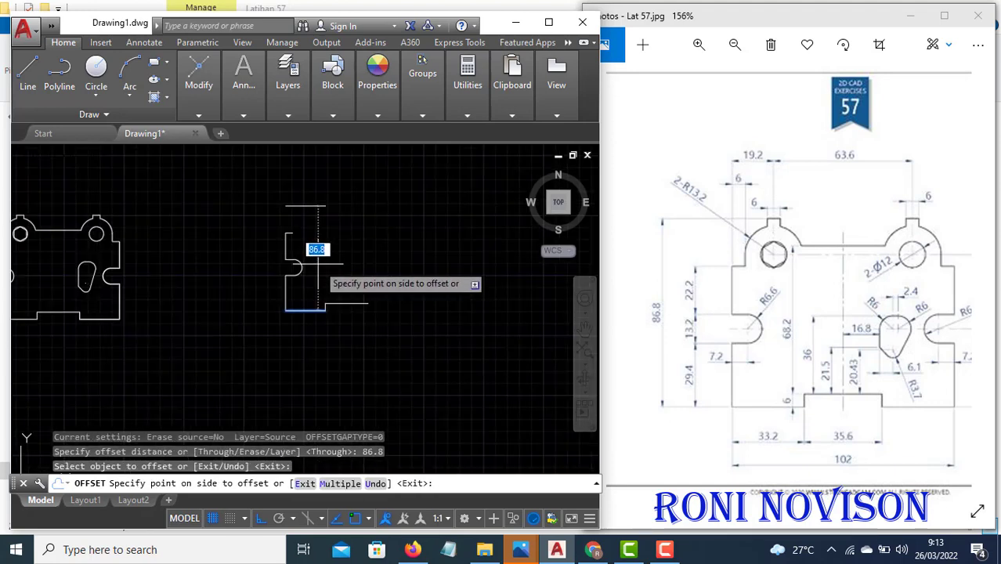
pyautogui.click(315, 252)
pyautogui.press('Escape')
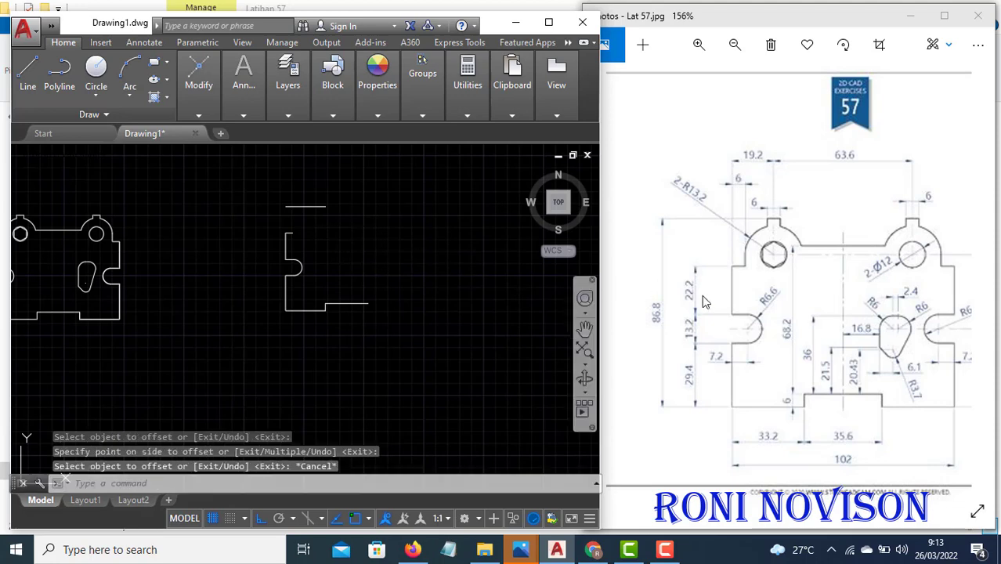
# Offset the 22.2 vertical line above the notch by 19.2 to the right, following the enlarged reference image
pyautogui.scroll(1, 796, 284)
pyautogui.scroll(2, 772, 261)
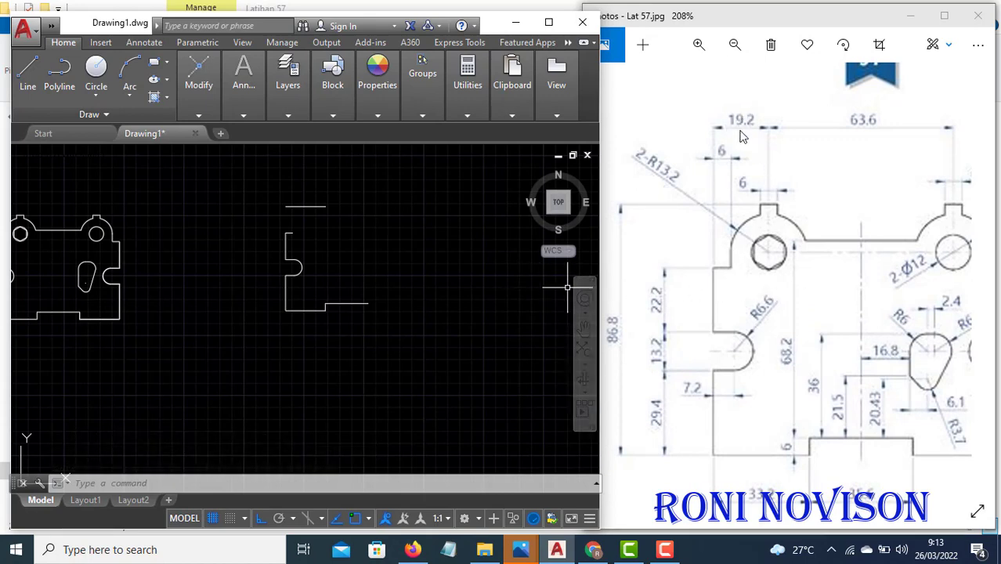
pyautogui.press('Escape')
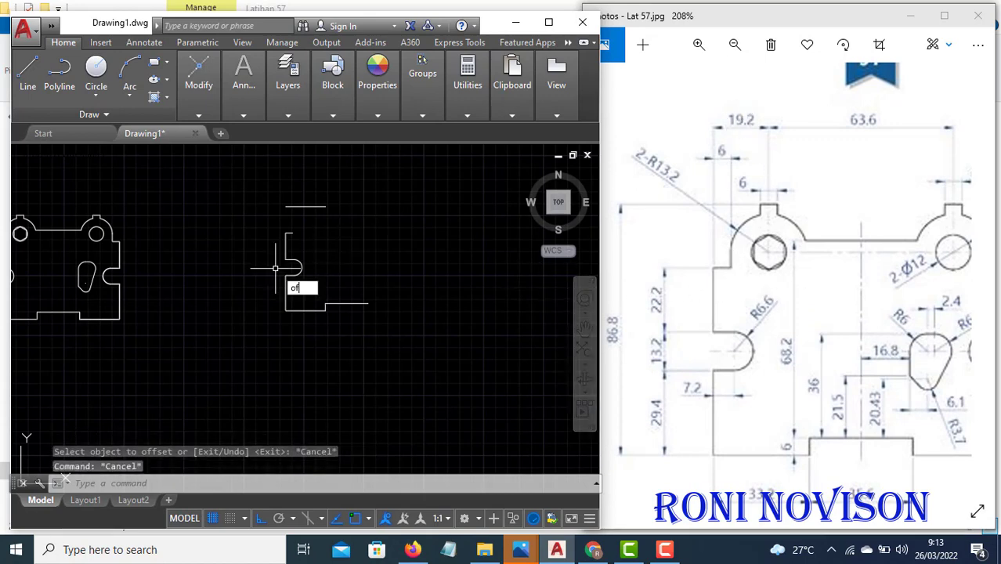
pyautogui.write('OFFSET')
pyautogui.press('Return')
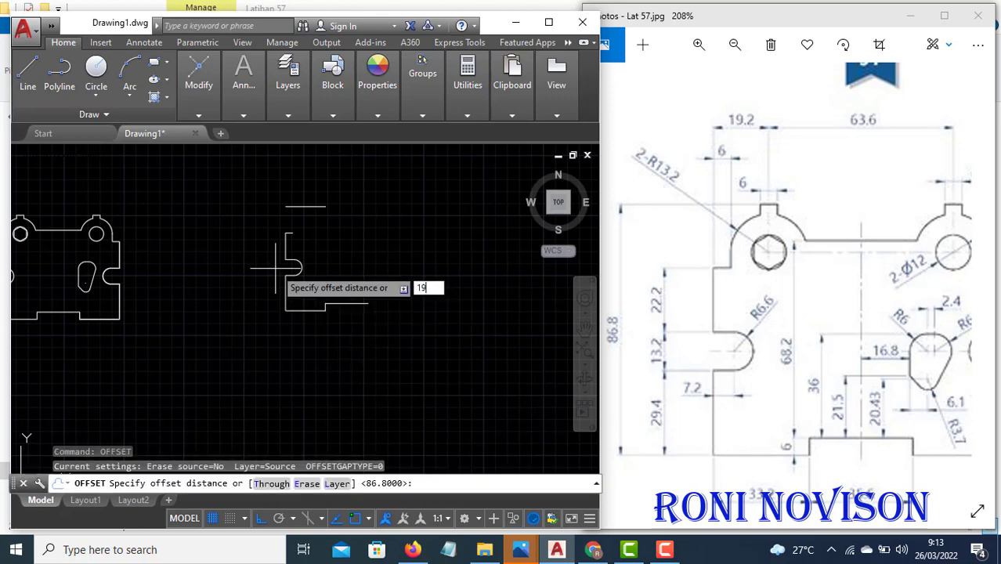
pyautogui.write('19.2')
pyautogui.press('Return')
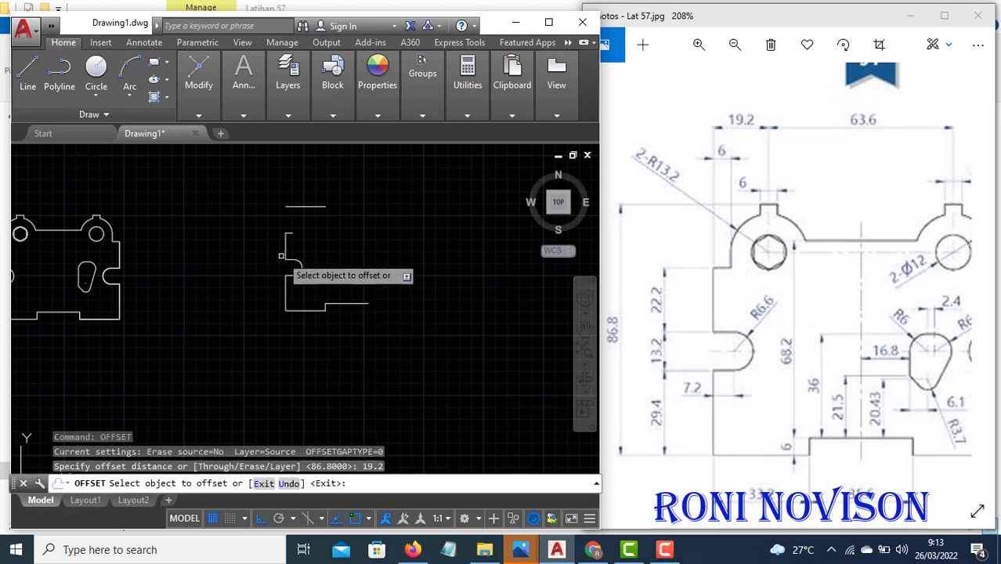
pyautogui.click(287, 249)
pyautogui.click(313, 248)
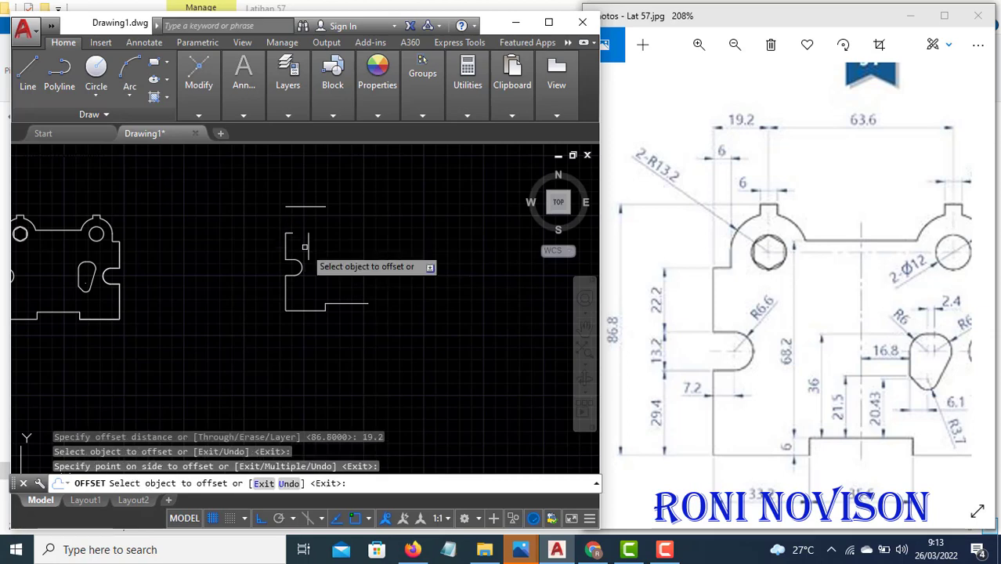
pyautogui.press('Escape')
# Stretch the upper end of the offset vertical line upward past the horizontal line marking the overall height
pyautogui.click(309, 237)
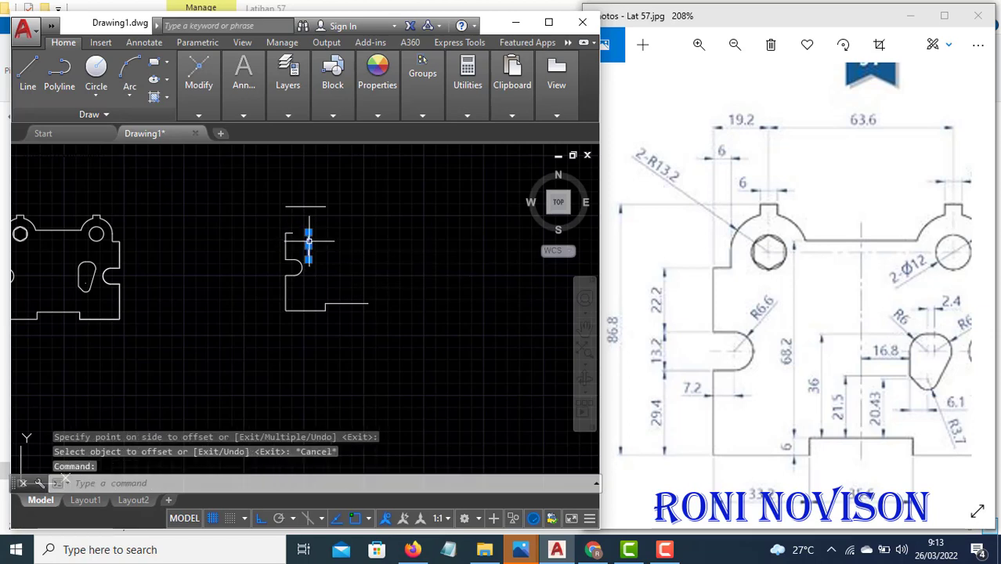
pyautogui.click(308, 232)
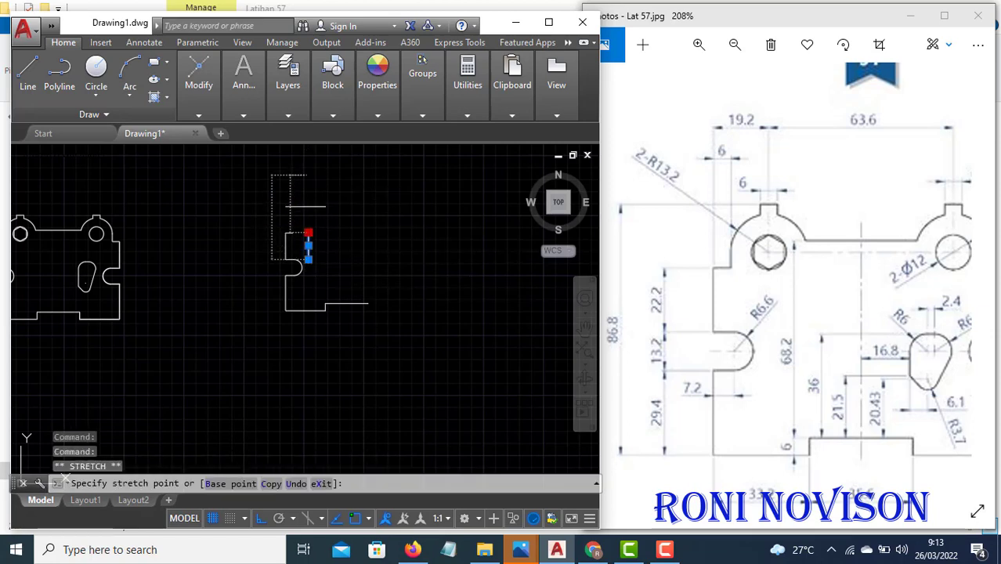
pyautogui.scroll(2, 317, 199)
pyautogui.press('Escape')
pyautogui.scroll(-2, 343, 254)
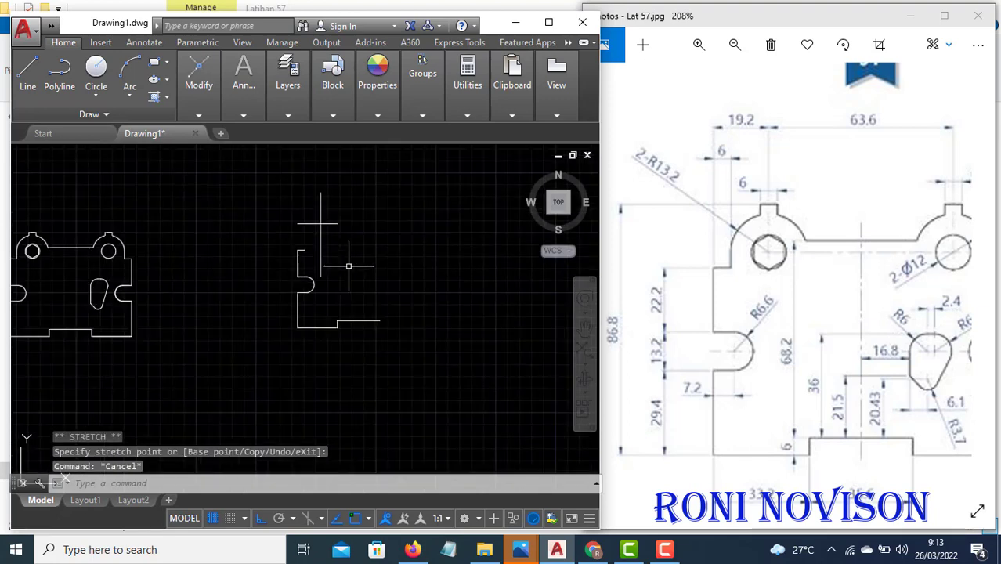
pyautogui.scroll(-2, 348, 266)
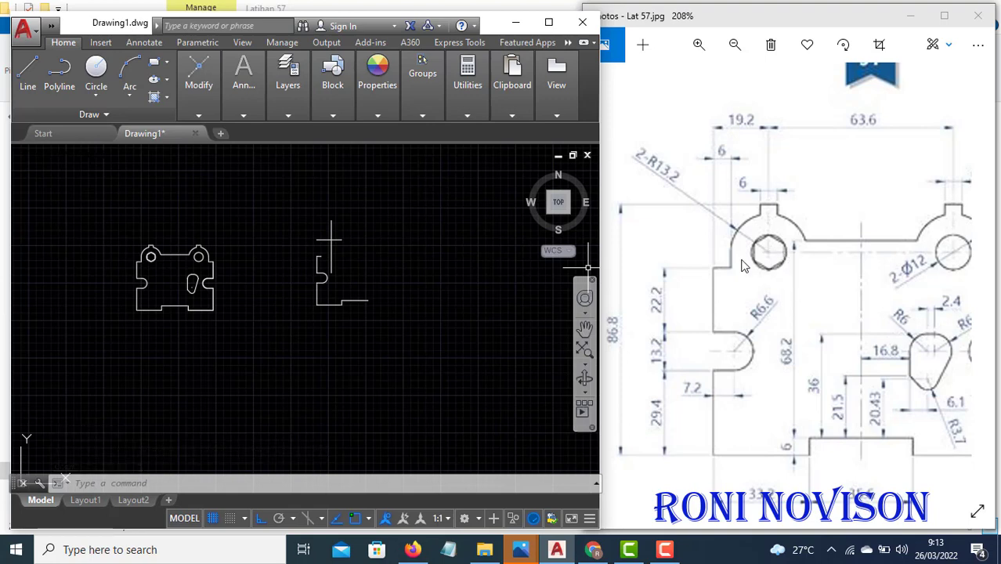
# Bring the right-hand dimensions of the reference image into view and open Calculator
pyautogui.click(806, 270)
pyautogui.hscroll(5, 861, 329)
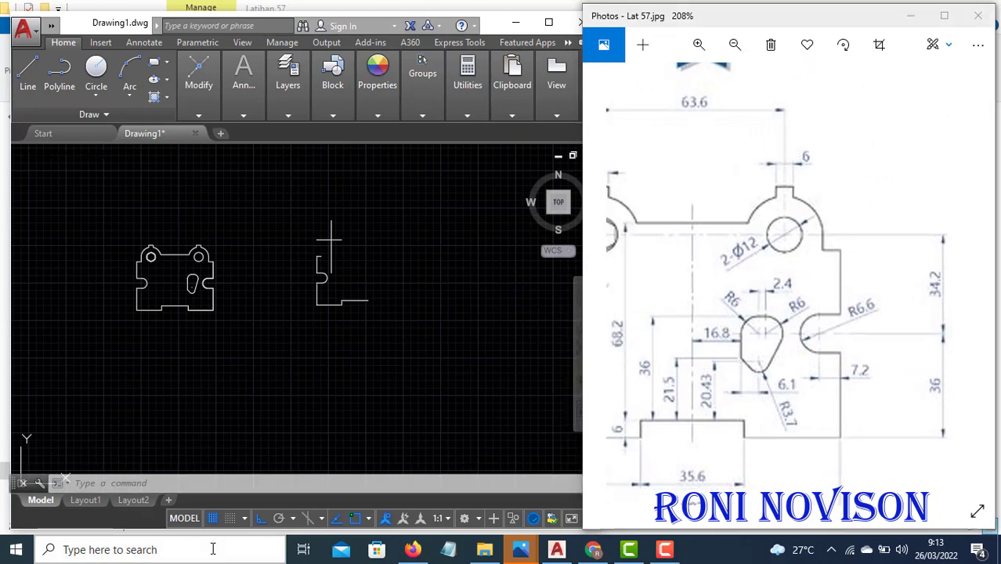
pyautogui.click(255, 542)
pyautogui.write('cal')
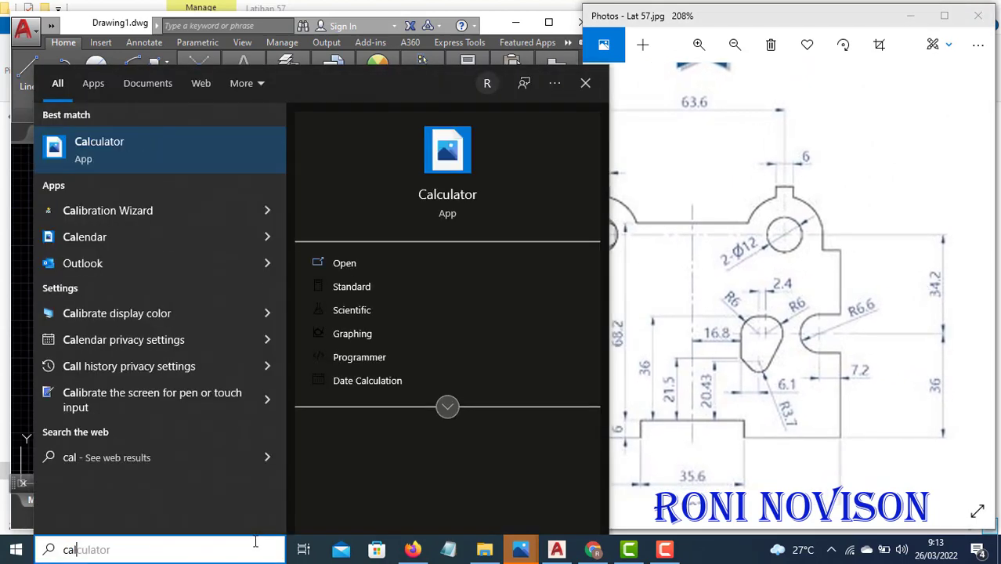
pyautogui.press('Return')
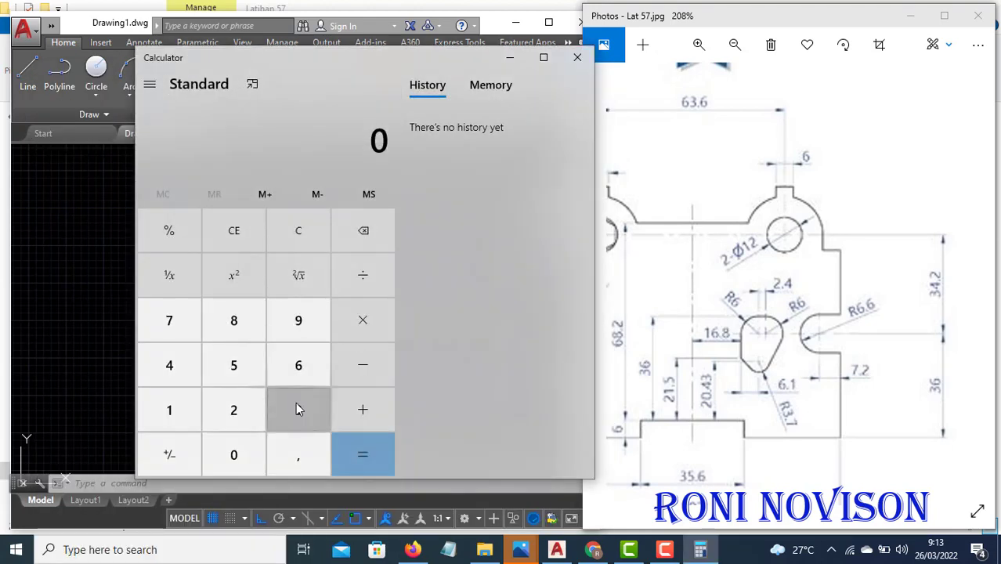
# Calculate the hole center's height above the base as 36 + 34.2
pyautogui.click(296, 404)
pyautogui.click(304, 372)
pyautogui.click(368, 409)
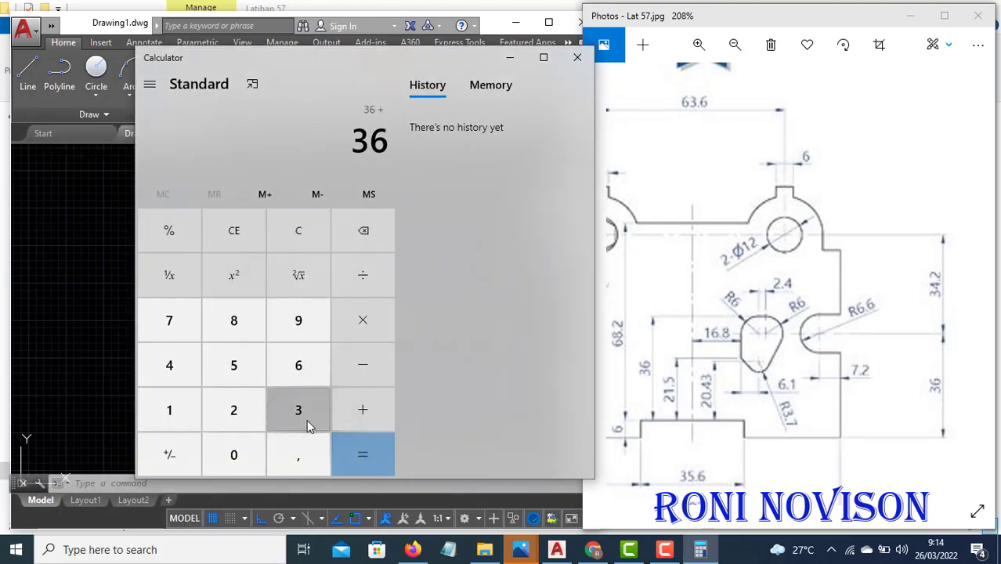
pyautogui.click(304, 415)
pyautogui.click(169, 363)
pyautogui.click(296, 458)
pyautogui.click(243, 429)
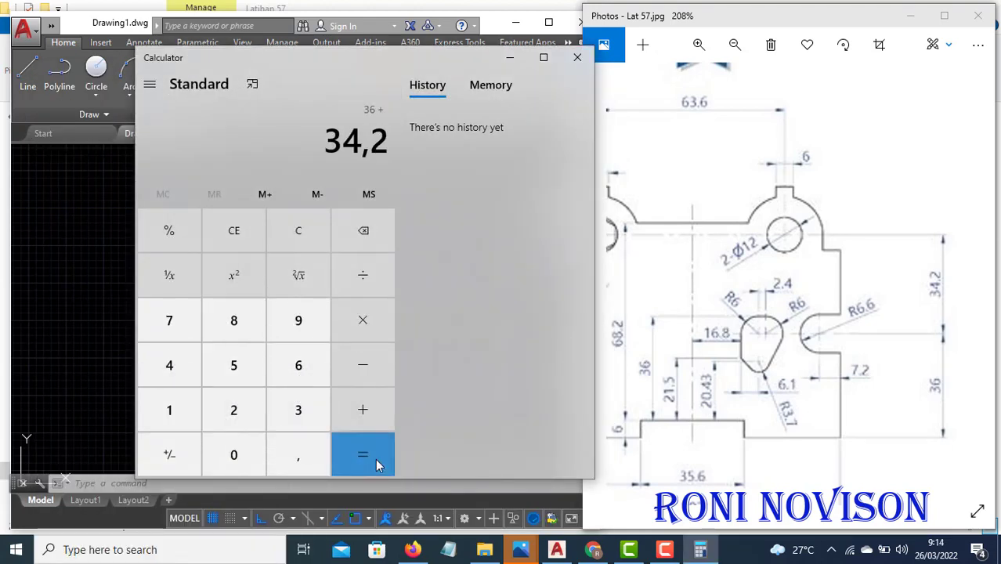
pyautogui.click(372, 457)
# Switch back to AutoCAD and offset the 33.2 bottom line upward by 70.2 to mark the hole's center height
pyautogui.click(60, 382)
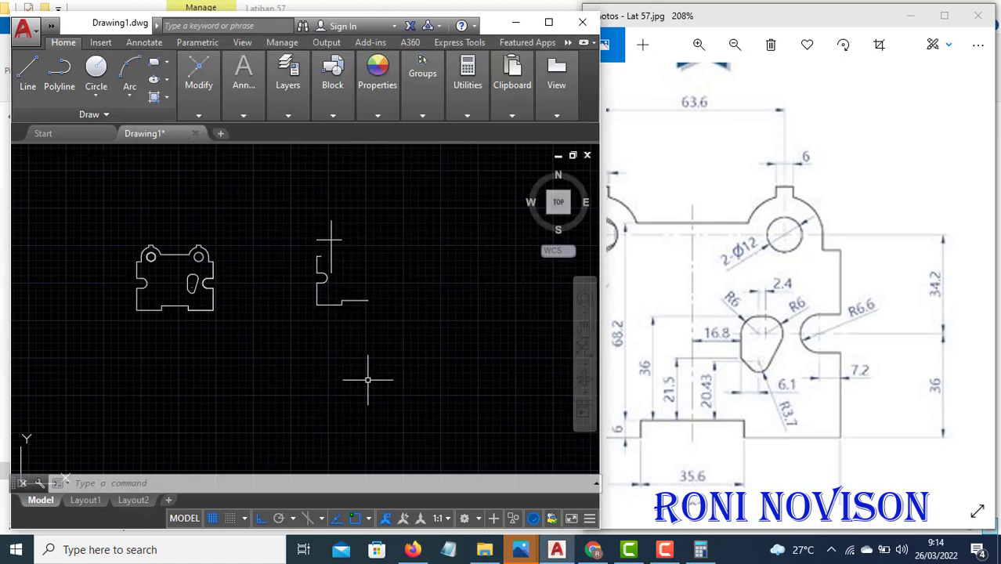
pyautogui.scroll(2, 371, 285)
pyautogui.press('Escape')
pyautogui.press('Escape')
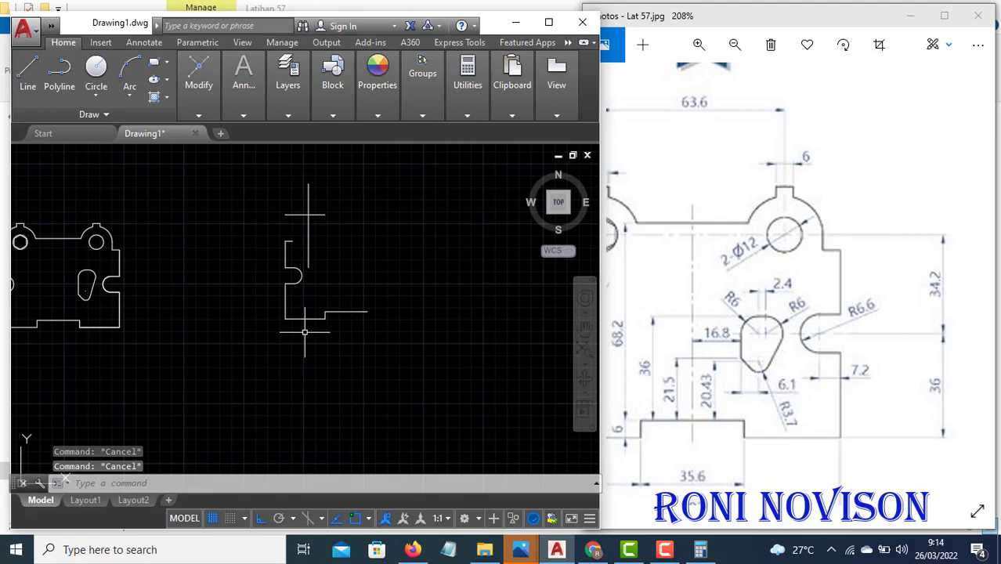
pyautogui.click(304, 332)
pyautogui.click(303, 299)
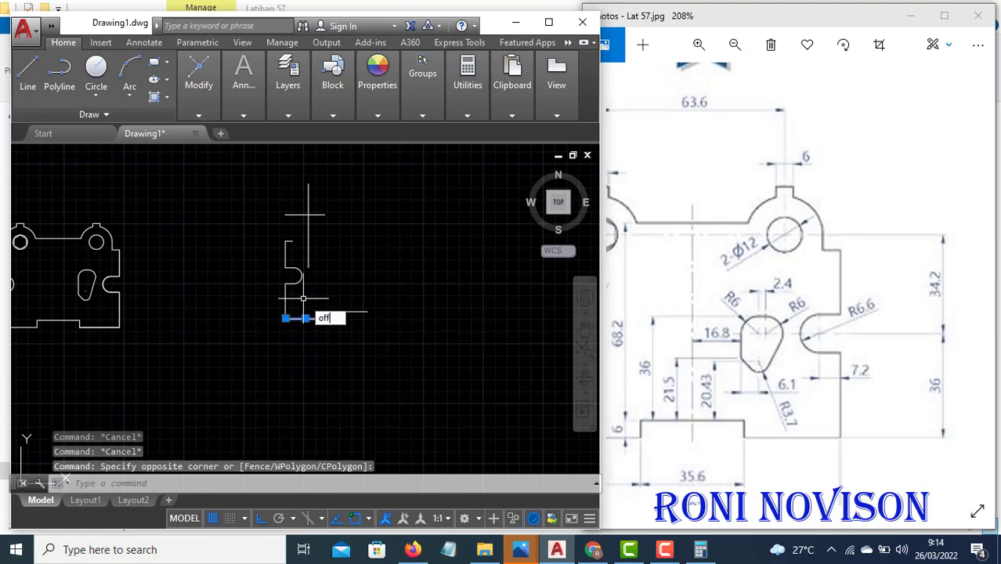
pyautogui.write('off')
pyautogui.press('Return')
pyautogui.hotkey('alt', 'Tab')
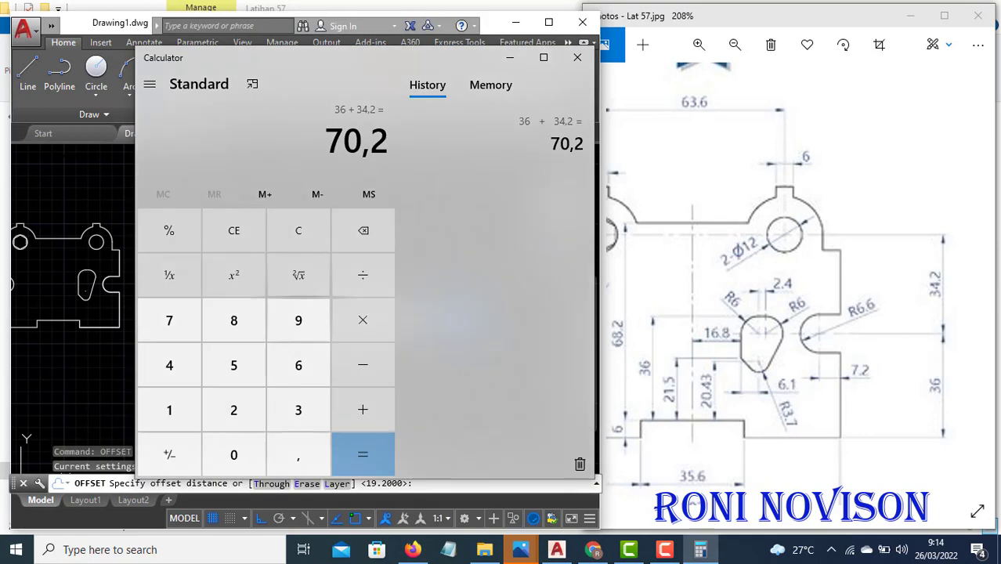
pyautogui.hotkey('alt', 'Tab')
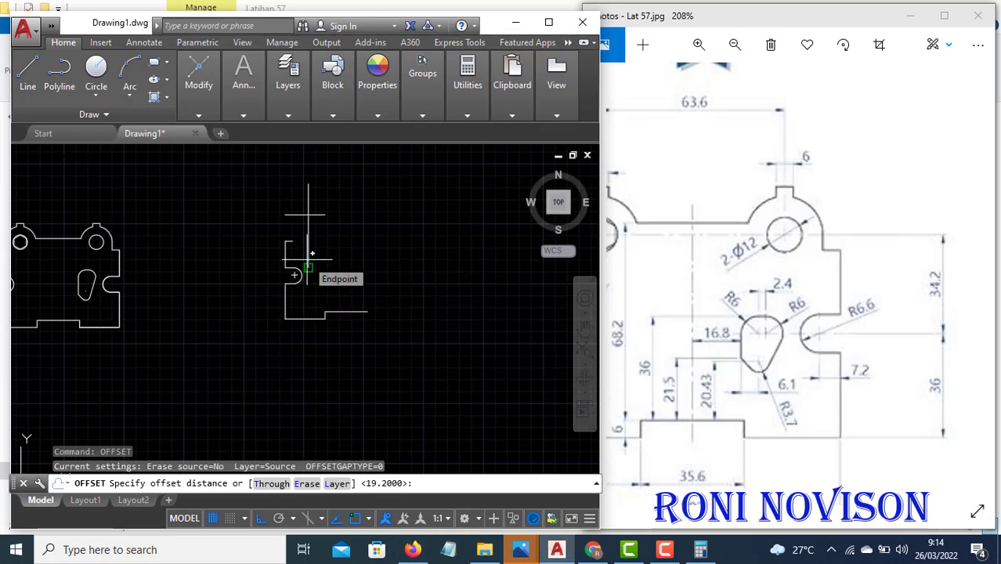
pyautogui.write('70.2')
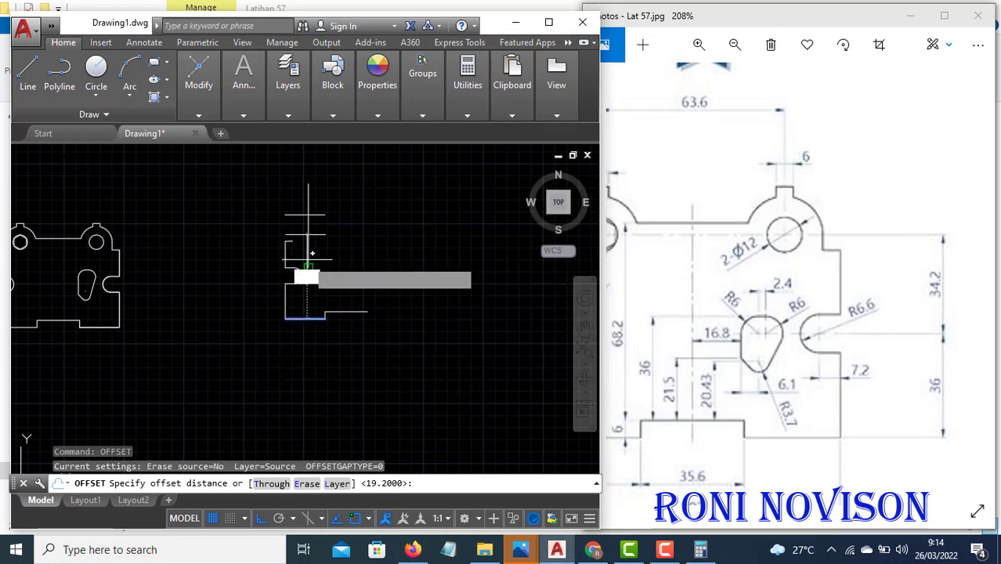
pyautogui.press('Return')
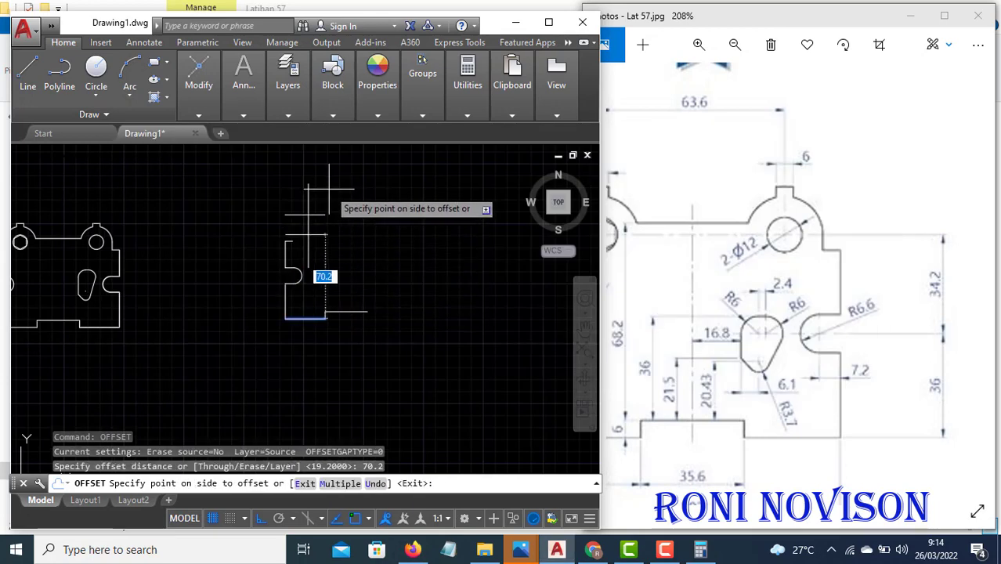
pyautogui.click(271, 182)
pyautogui.press('Escape')
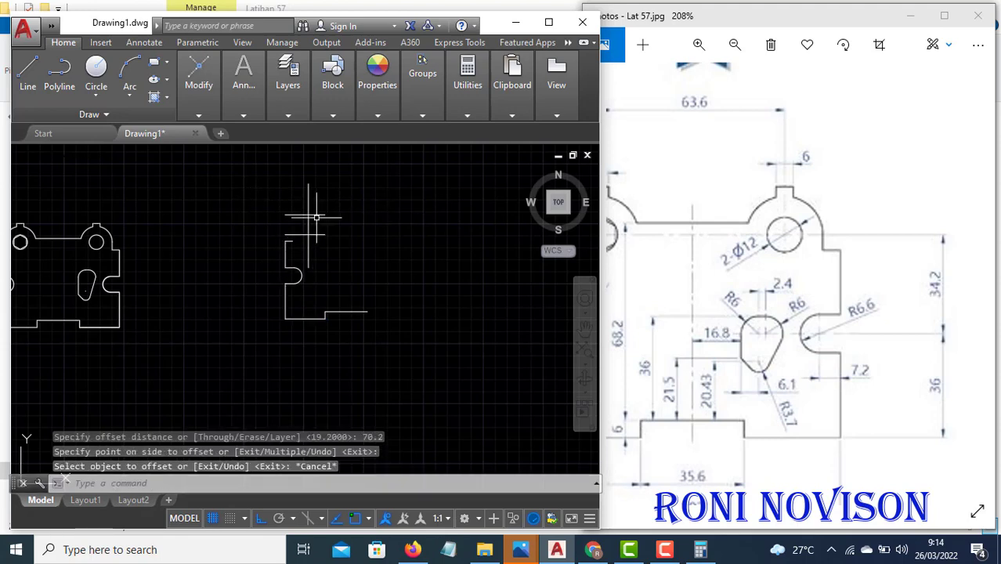
# Bring the upper-left hole and tab dimensions of the reference image into view
pyautogui.scroll(-2, 337, 266)
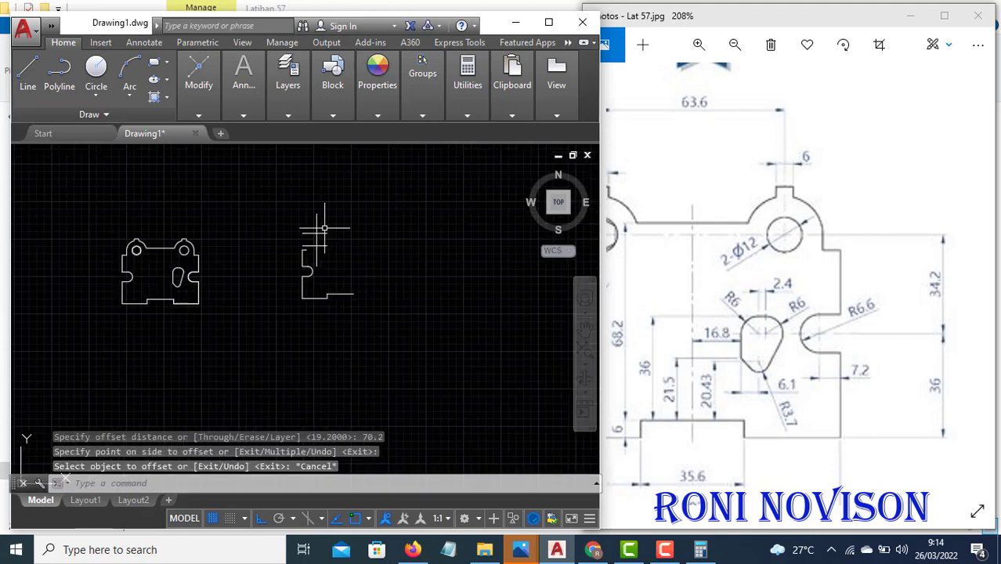
pyautogui.scroll(-5, 638, 274)
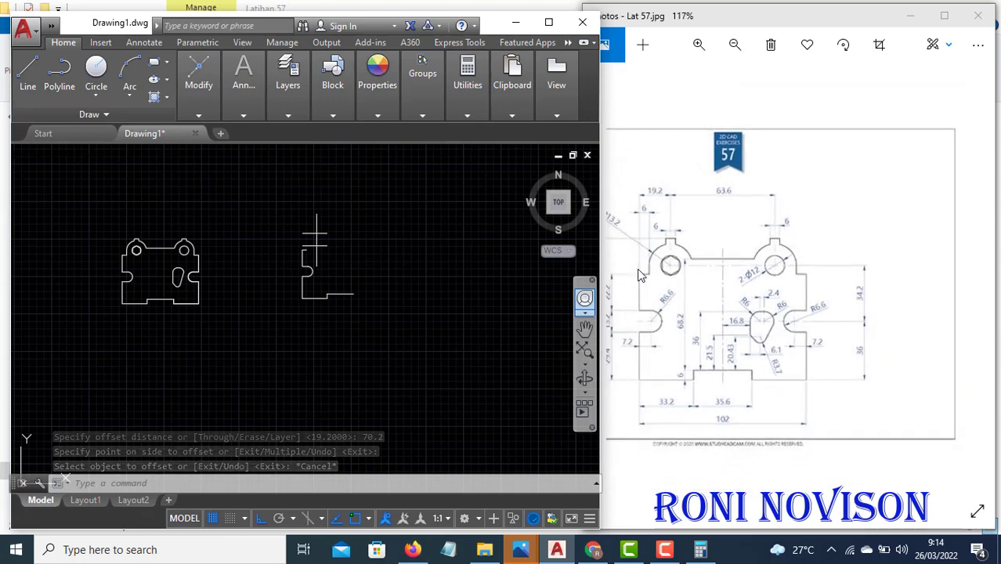
pyautogui.scroll(3, 617, 260)
pyautogui.moveTo(679, 225); pyautogui.dragTo(772, 269)
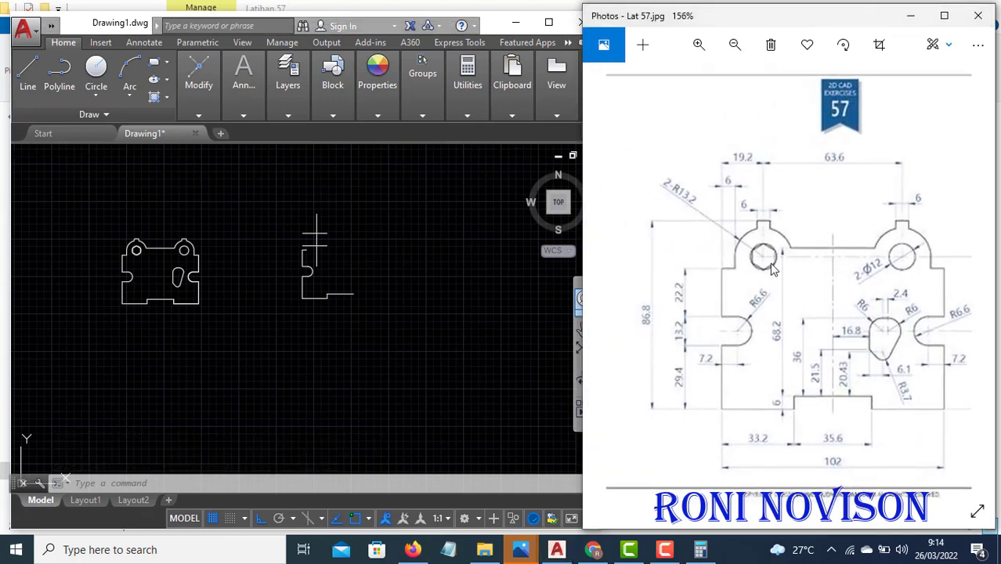
pyautogui.scroll(2, 745, 253)
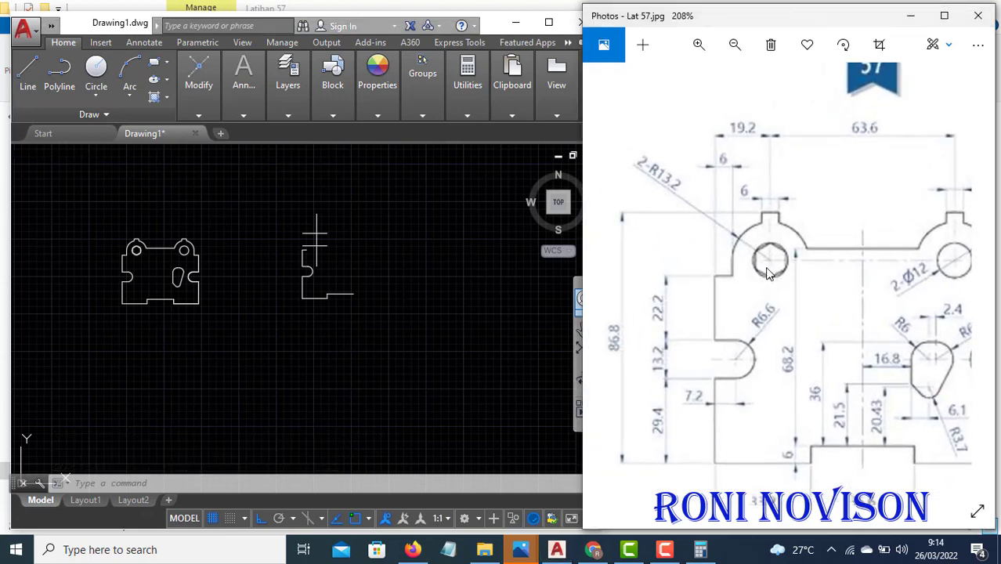
# Switch back to AutoCAD and add a vertical linear dimension from the overall-height line down to the base line
pyautogui.scroll(5, 280, 232)
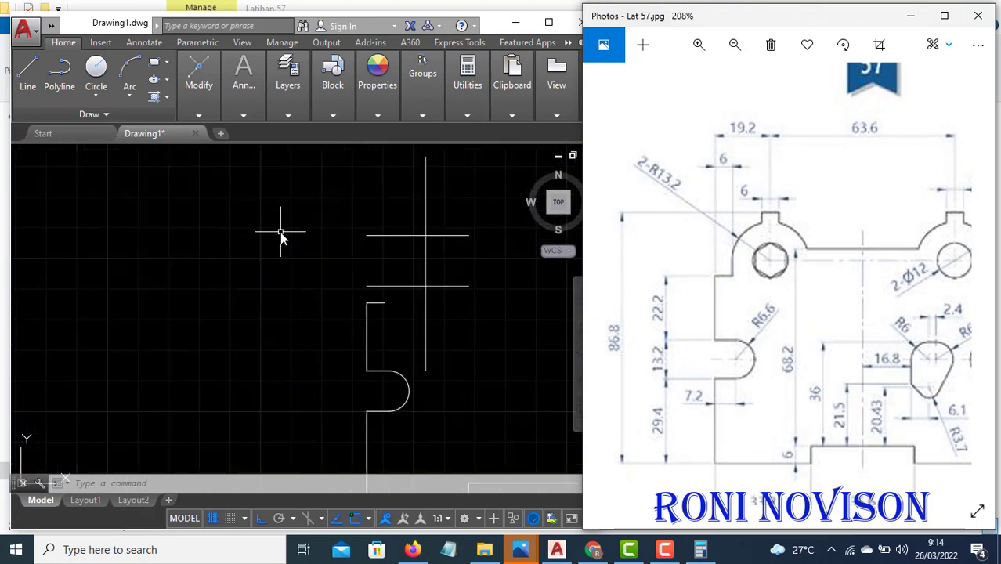
pyautogui.scroll(-3, 305, 234)
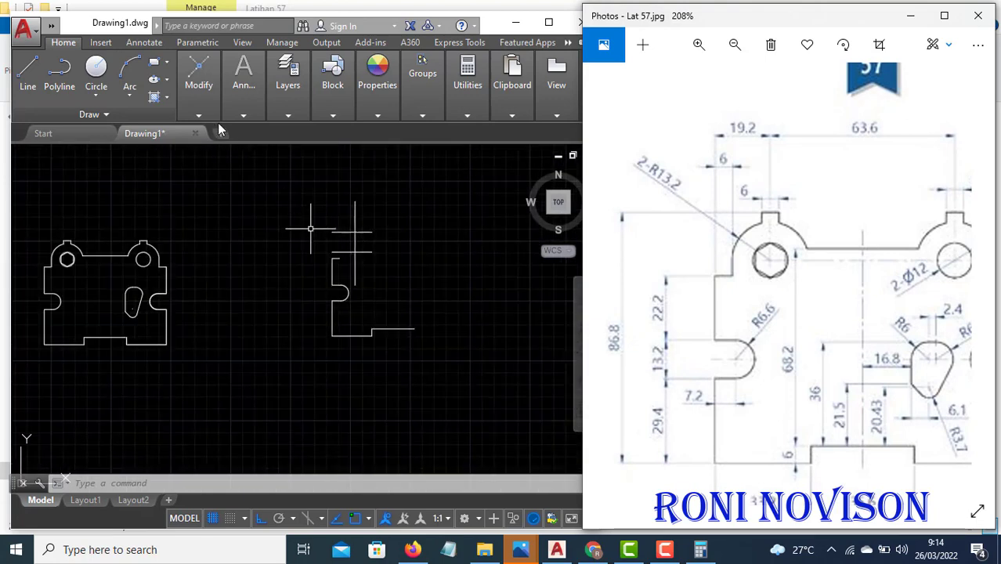
pyautogui.click(258, 123)
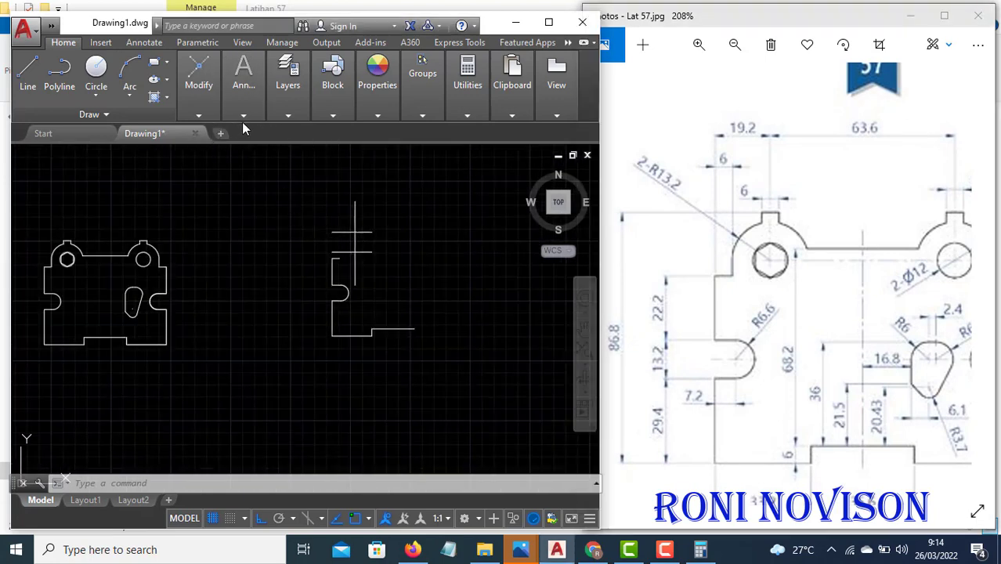
pyautogui.click(244, 118)
pyautogui.click(352, 133)
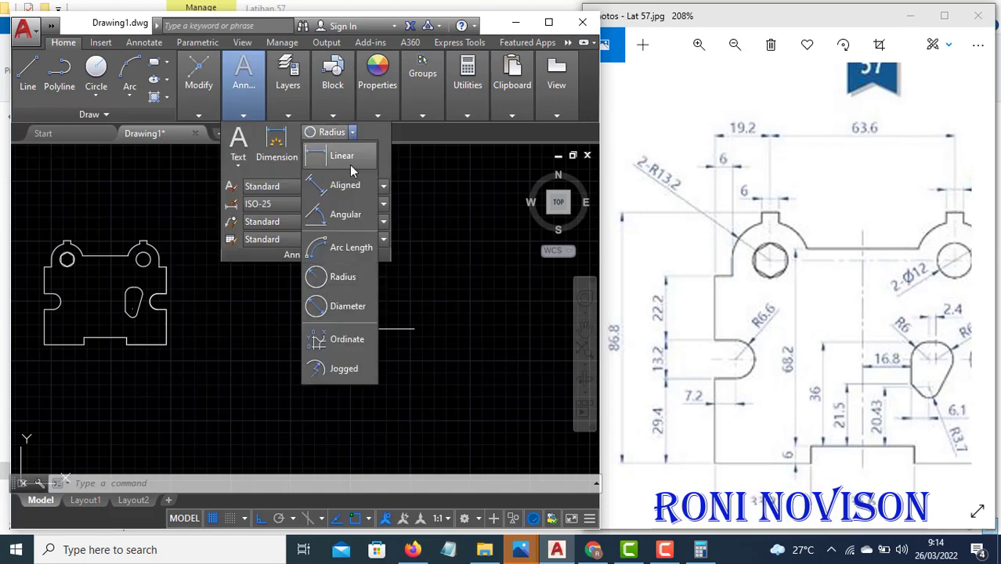
pyautogui.click(350, 163)
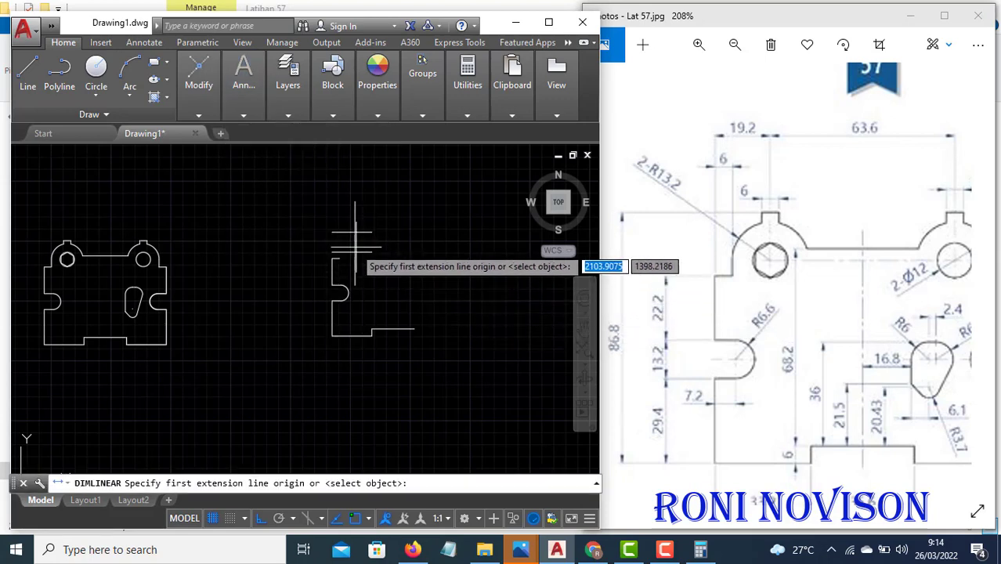
pyautogui.click(355, 232)
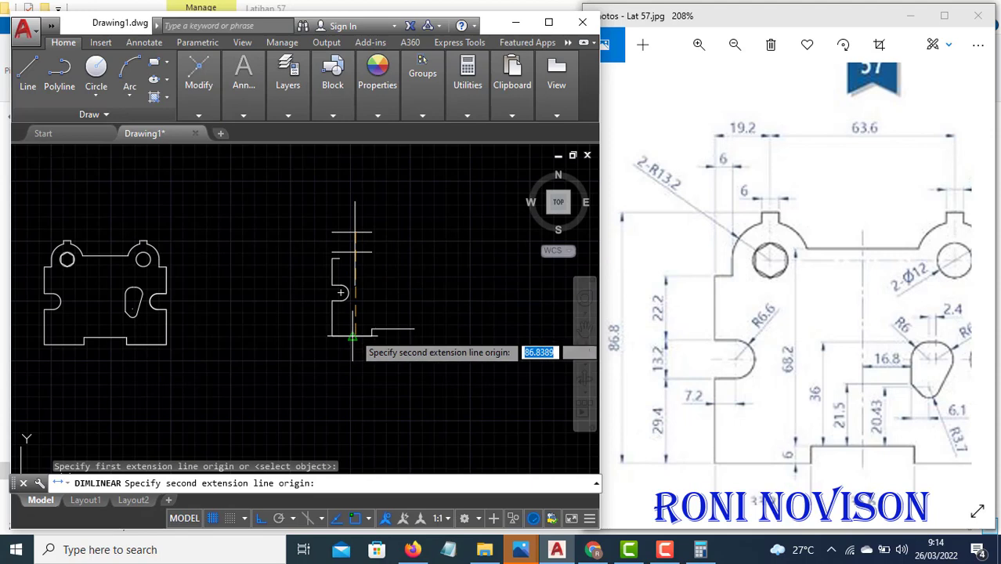
pyautogui.click(352, 337)
pyautogui.click(310, 283)
pyautogui.scroll(3, 309, 284)
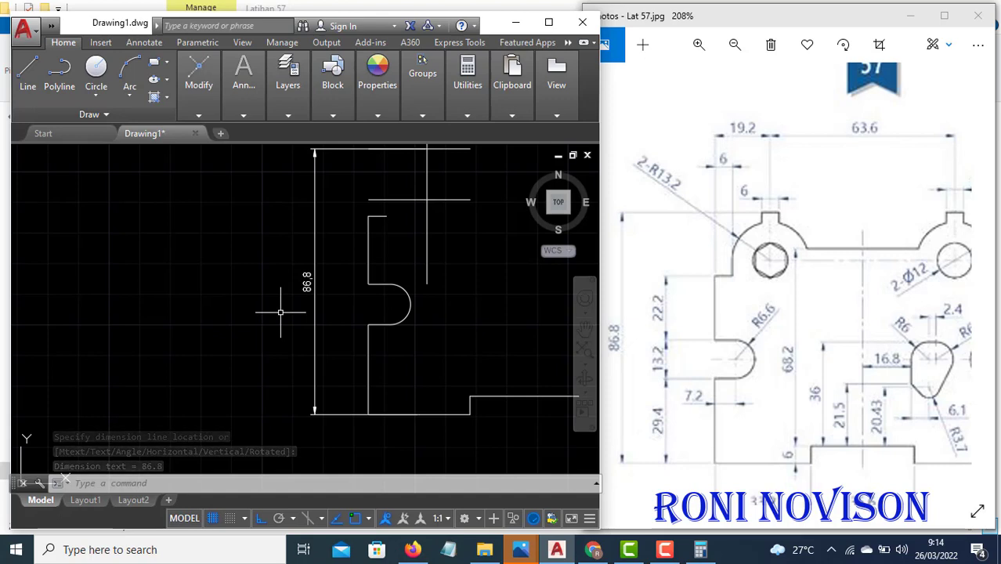
pyautogui.scroll(-2, 280, 311)
pyautogui.press('Escape')
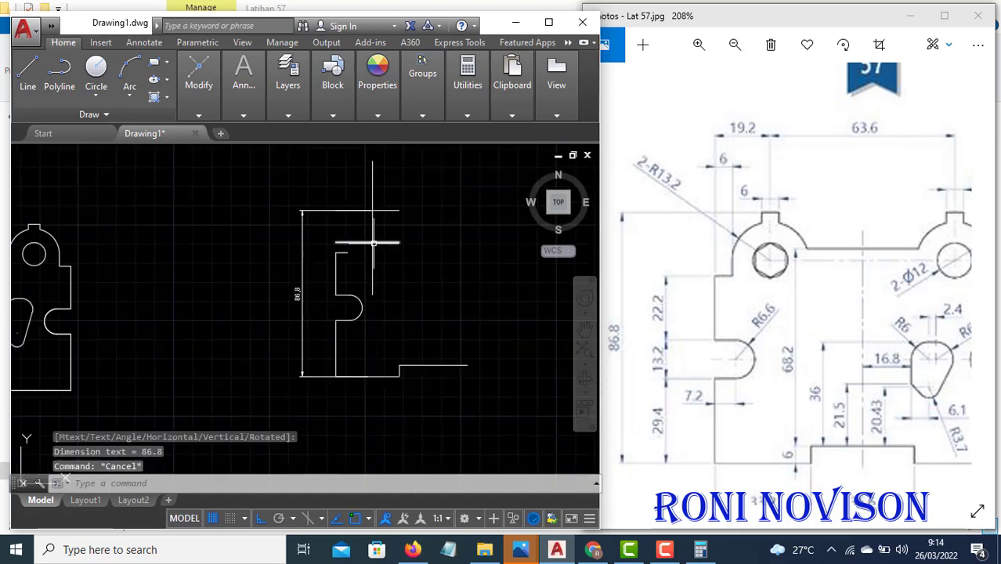
# Erase the vertical overall-height dimension beside the new profile
pyautogui.click(302, 259)
pyautogui.click(274, 251)
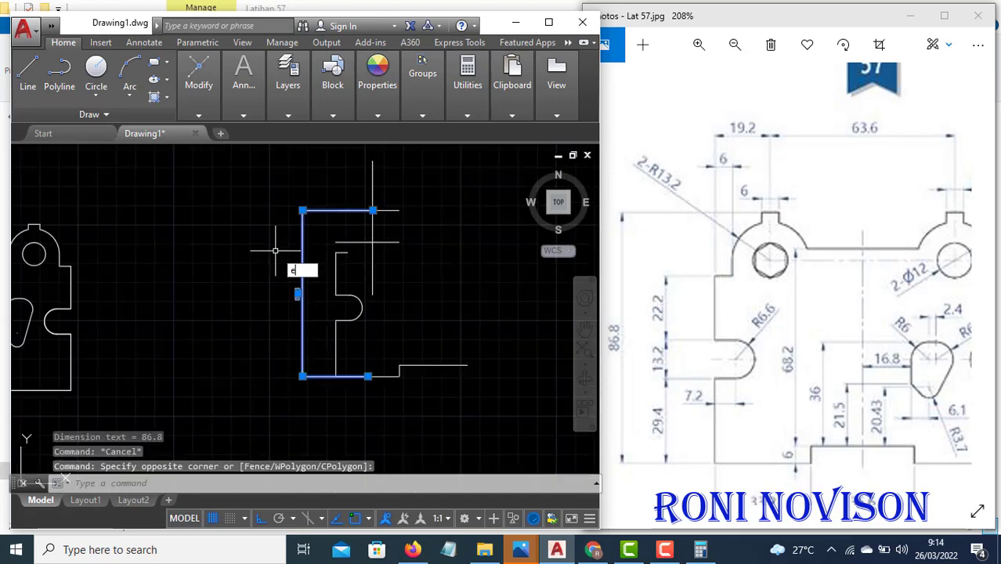
pyautogui.write('e')
pyautogui.press('Return')
# Draw a circle of diameter 12 centered where the vertical line crosses the horizontal hole-center line
pyautogui.press('Return')
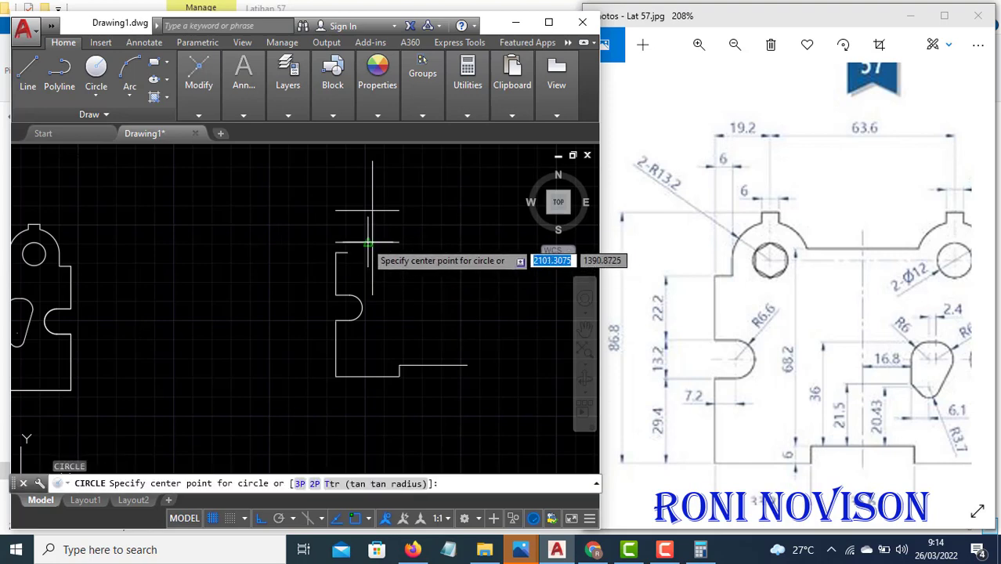
pyautogui.click(372, 241)
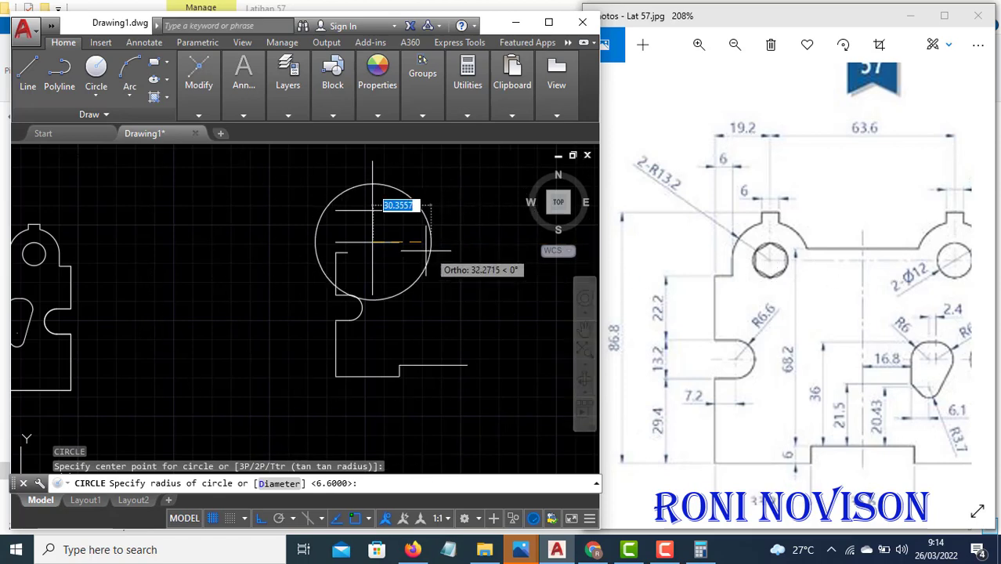
pyautogui.write('d')
pyautogui.press('Return')
pyautogui.write('12')
pyautogui.press('Return')
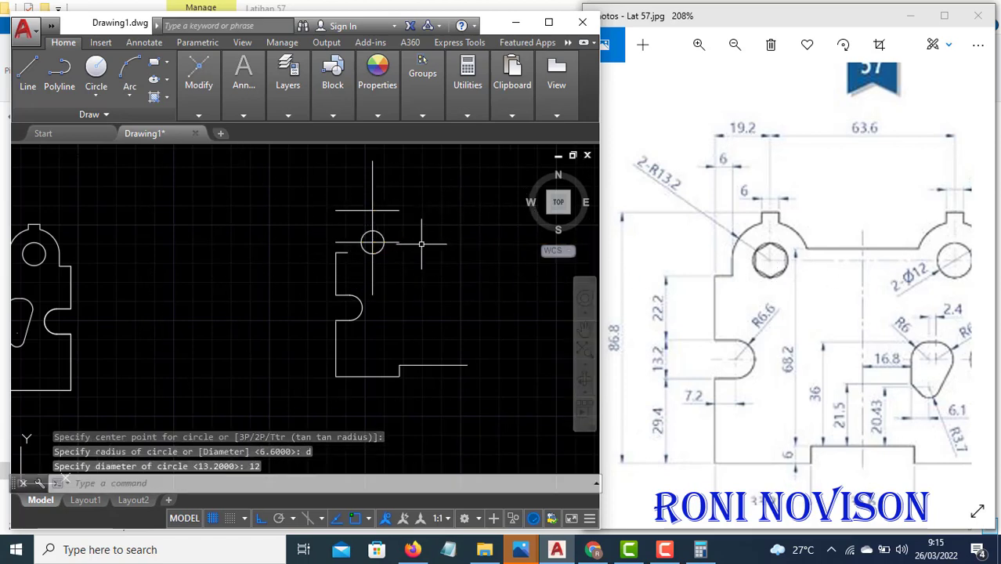
# Draw a 6-sided polygon inscribed in the 12 mm circle, sharing its center and with a vertex at the circle's top
pyautogui.click(167, 62)
pyautogui.click(186, 115)
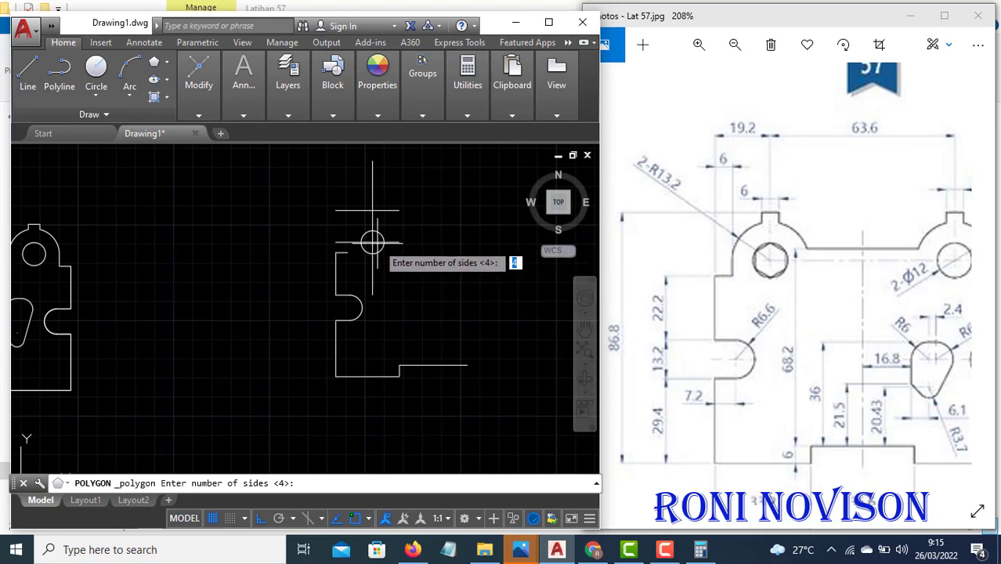
pyautogui.write('6')
pyautogui.press('Return')
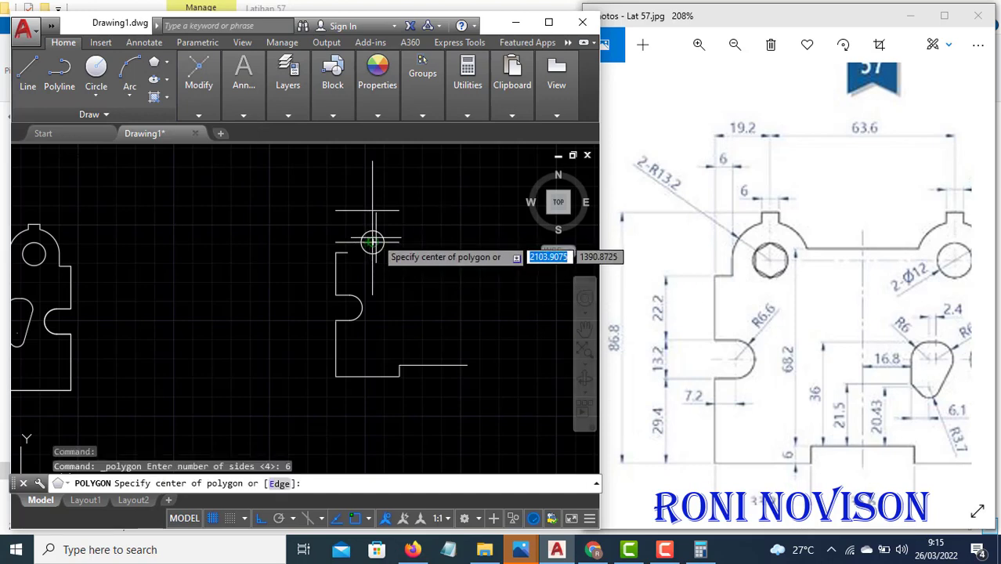
pyautogui.scroll(6, 375, 240)
pyautogui.click(357, 264)
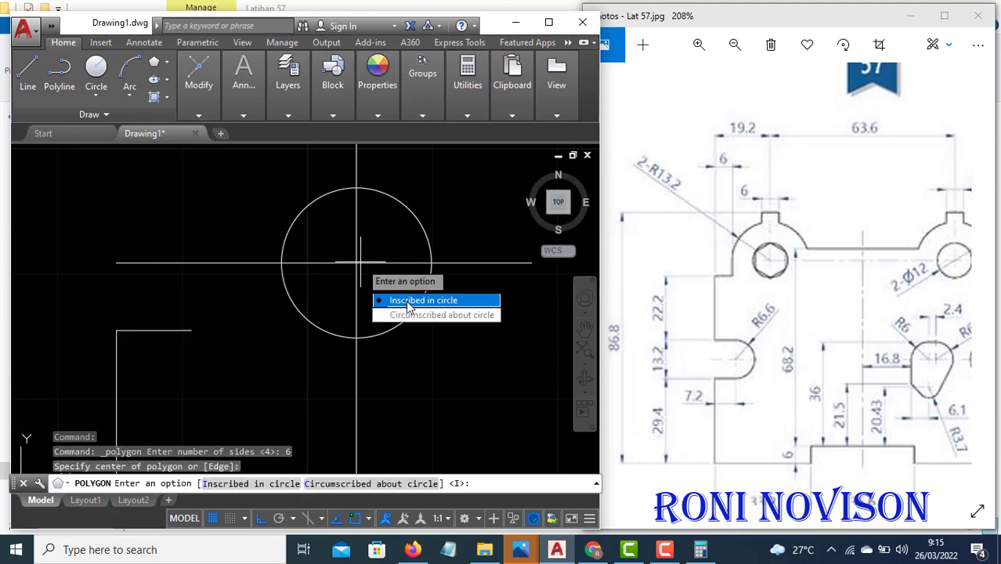
pyautogui.click(406, 299)
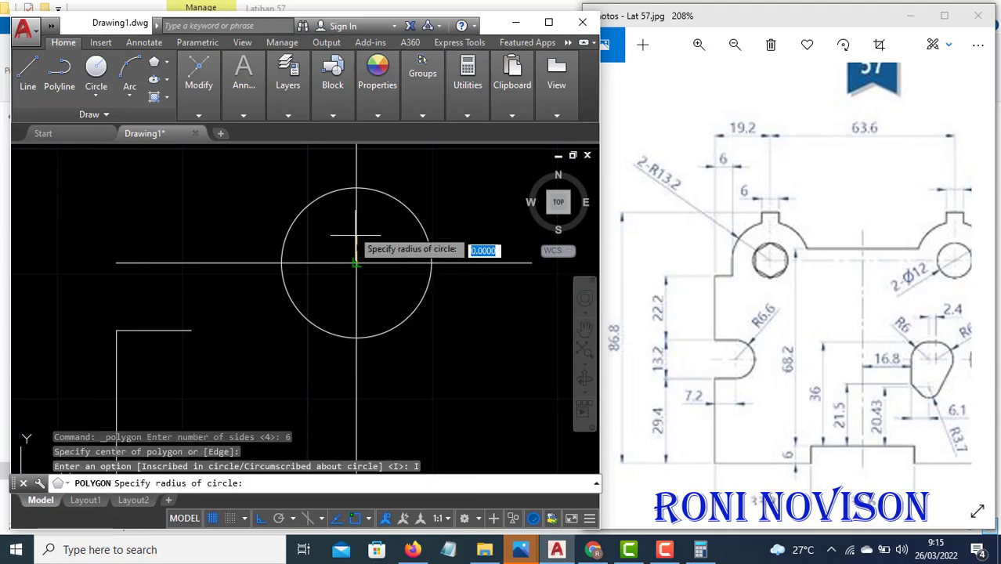
pyautogui.click(356, 188)
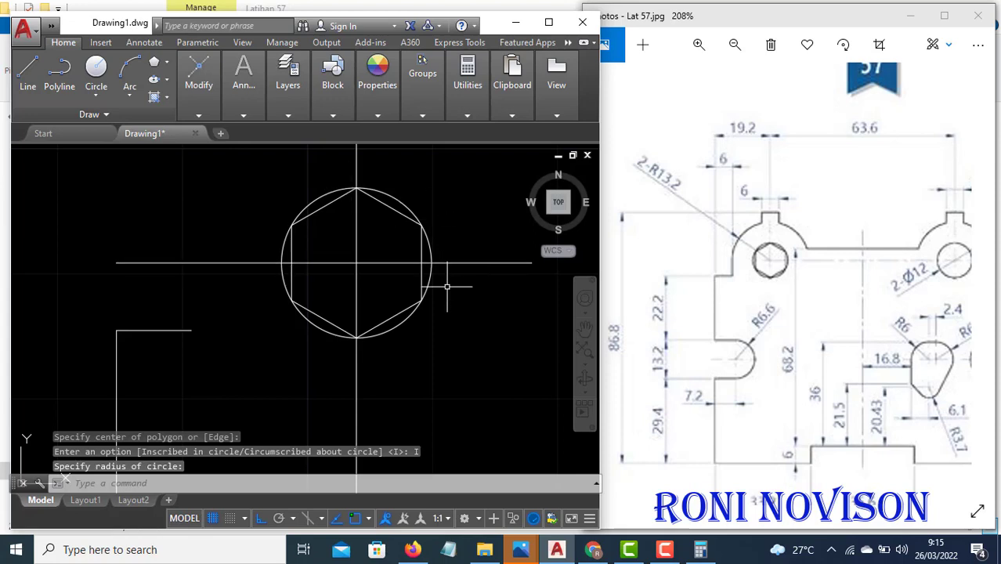
# Trim off the part of the vertical center line that extends above the overall-height line
pyautogui.scroll(-5, 479, 289)
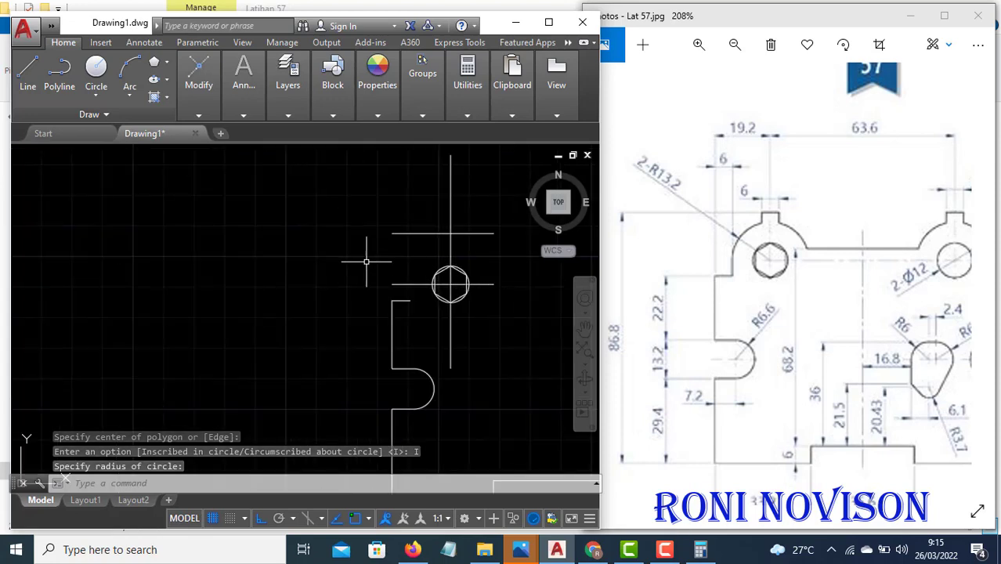
pyautogui.scroll(-2, 369, 259)
pyautogui.moveTo(487, 297)
pyautogui.mouseDown(button='middle')
pyautogui.moveTo(447, 291)
pyautogui.moveTo(476, 352)
pyautogui.mouseUp(button='middle')
pyautogui.write('tr')
pyautogui.press('Return')
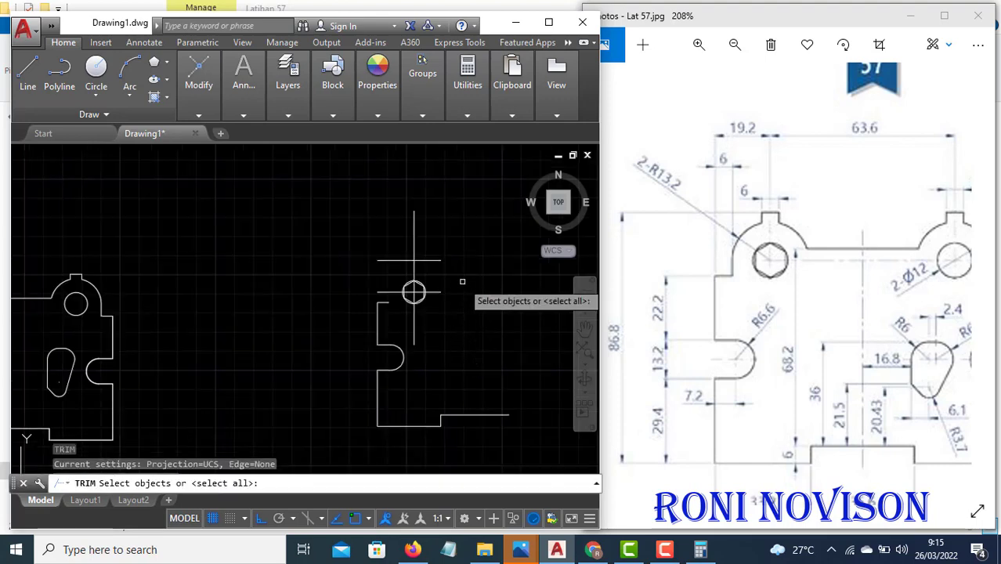
pyautogui.press('Return')
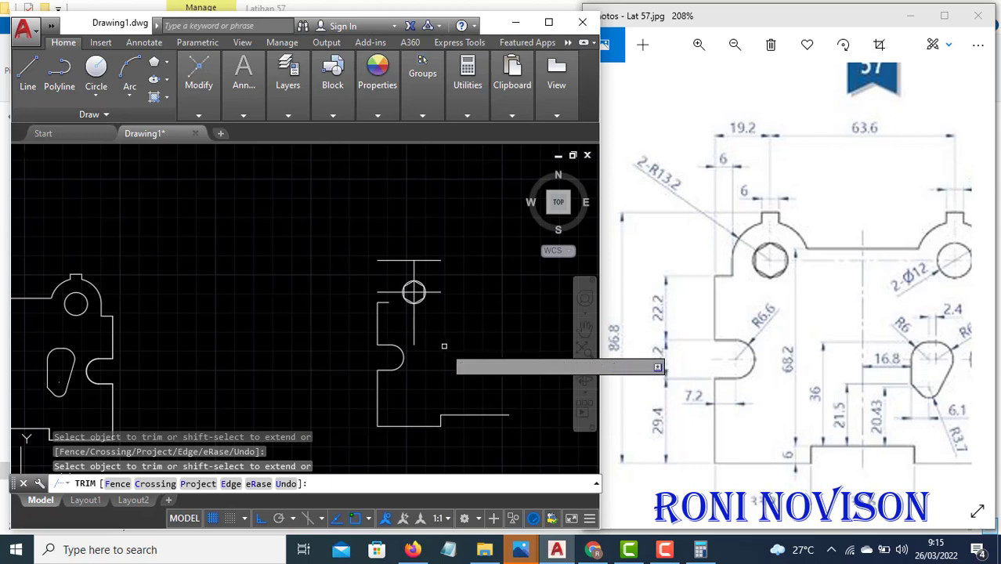
pyautogui.press('Escape')
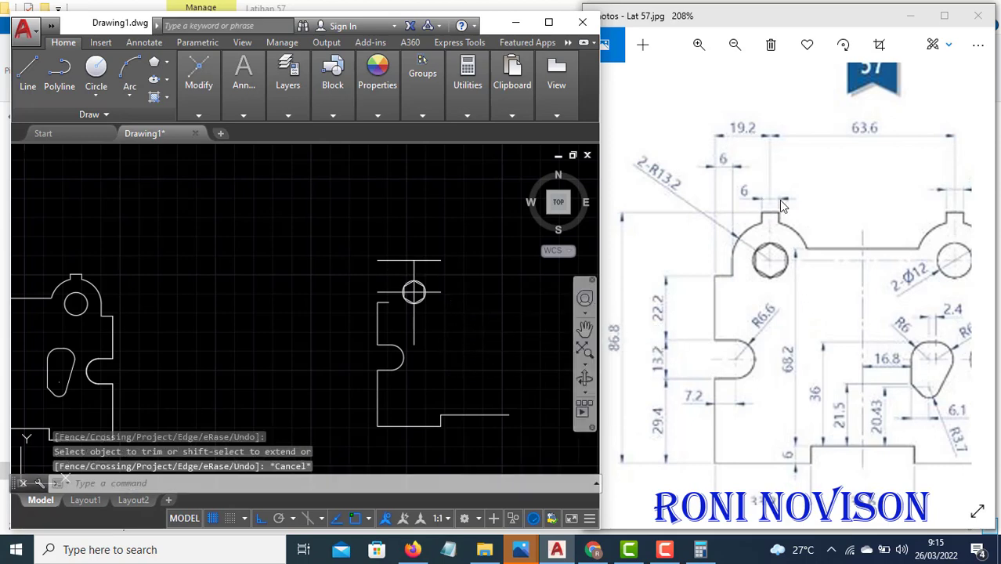
# Offset the vertical center line by 3 to both sides to form the sides of the top tab
pyautogui.scroll(3, 420, 272)
pyautogui.write('off')
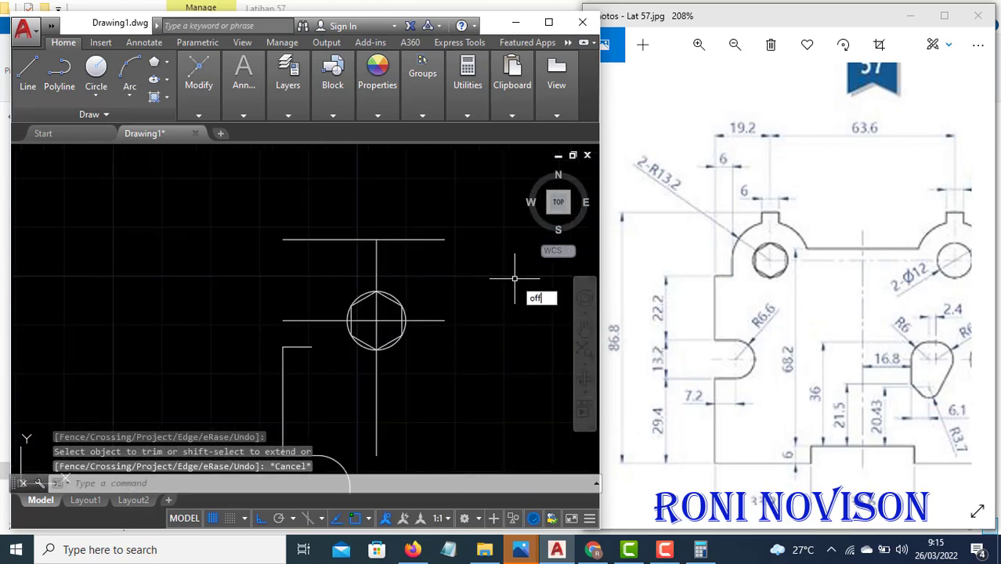
pyautogui.press('Return')
pyautogui.write('3')
pyautogui.press('Return')
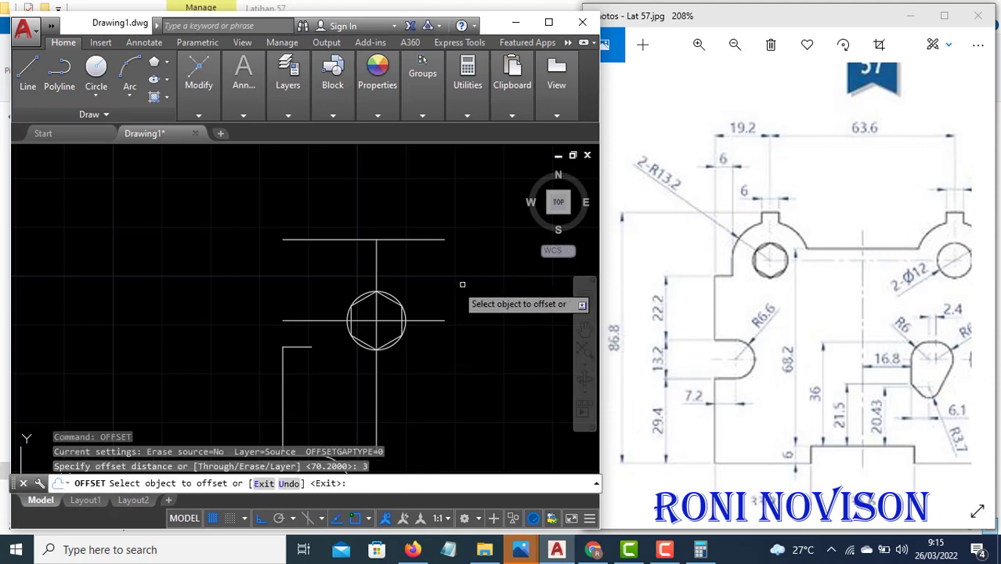
pyautogui.click(376, 267)
pyautogui.click(379, 266)
pyautogui.click(377, 266)
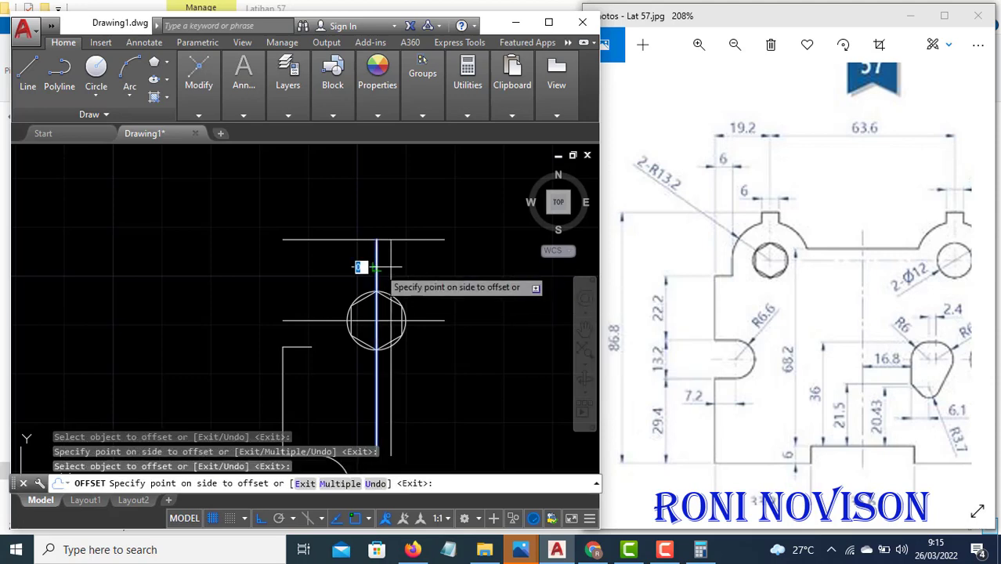
pyautogui.click(356, 269)
pyautogui.press('Escape')
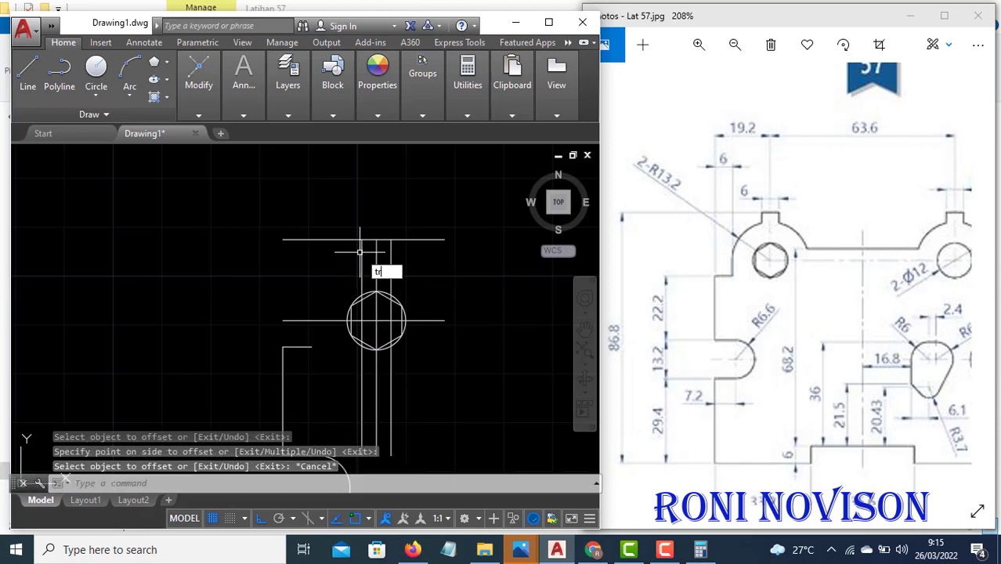
# Trim the overall-height line outside the two offset lines, leaving only the tab's top edge
pyautogui.write('tr')
pyautogui.press('Return')
pyautogui.press('Return')
pyautogui.click(342, 240)
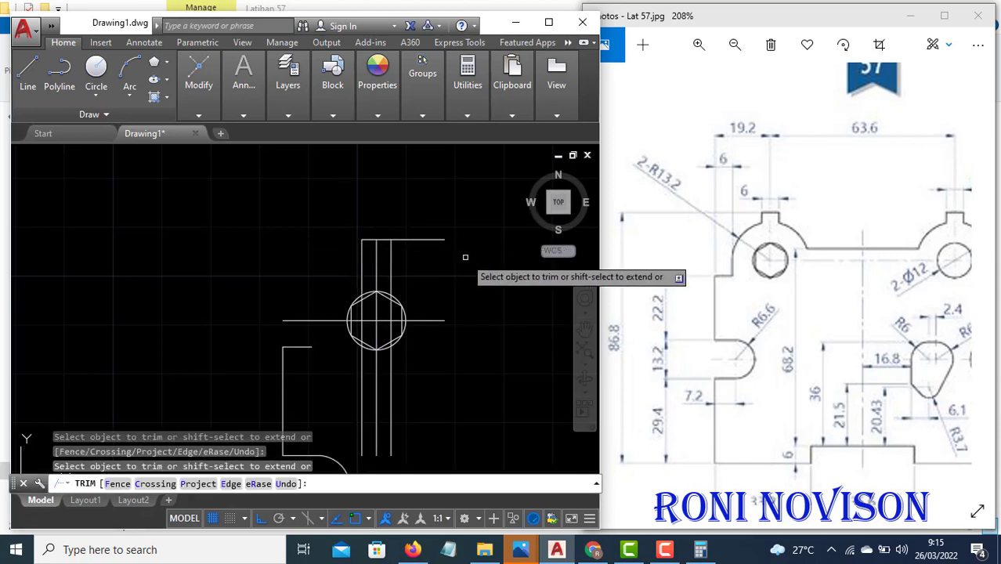
pyautogui.click(430, 240)
pyautogui.press('Escape')
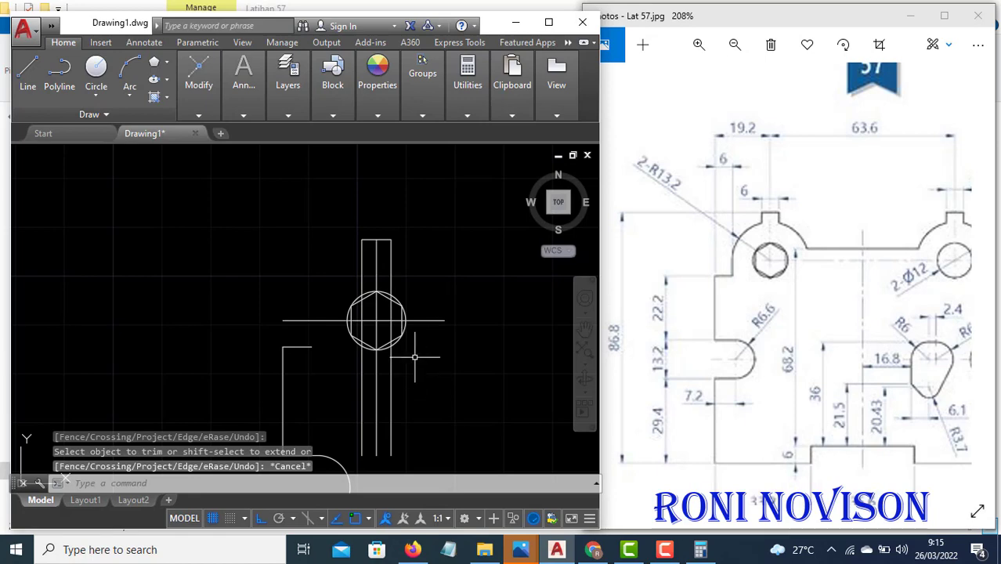
# Trim both tab side lines just inside the upper part of the 12 mm circle
pyautogui.press('Return')
pyautogui.press('Return')
pyautogui.scroll(4, 401, 304)
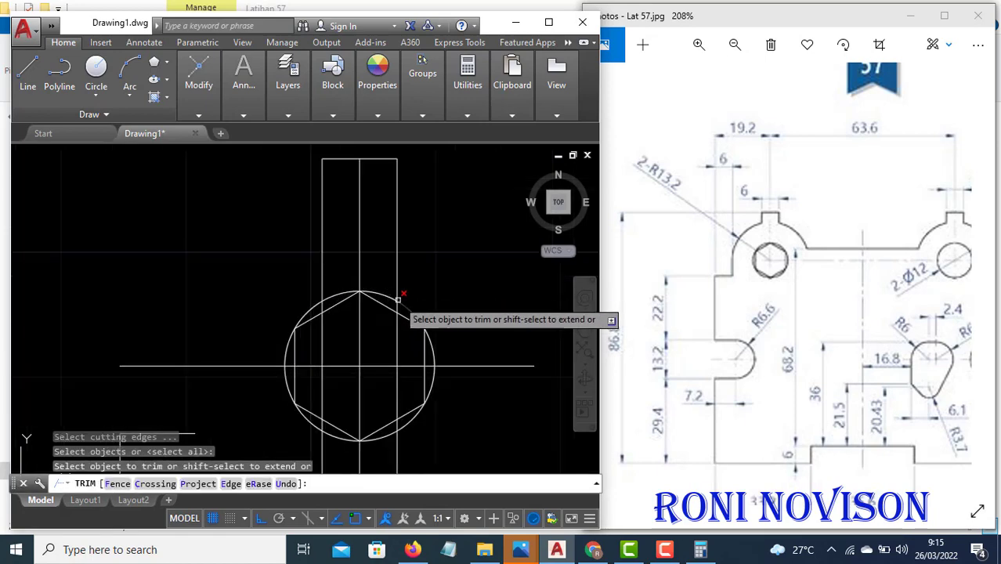
pyautogui.click(398, 300)
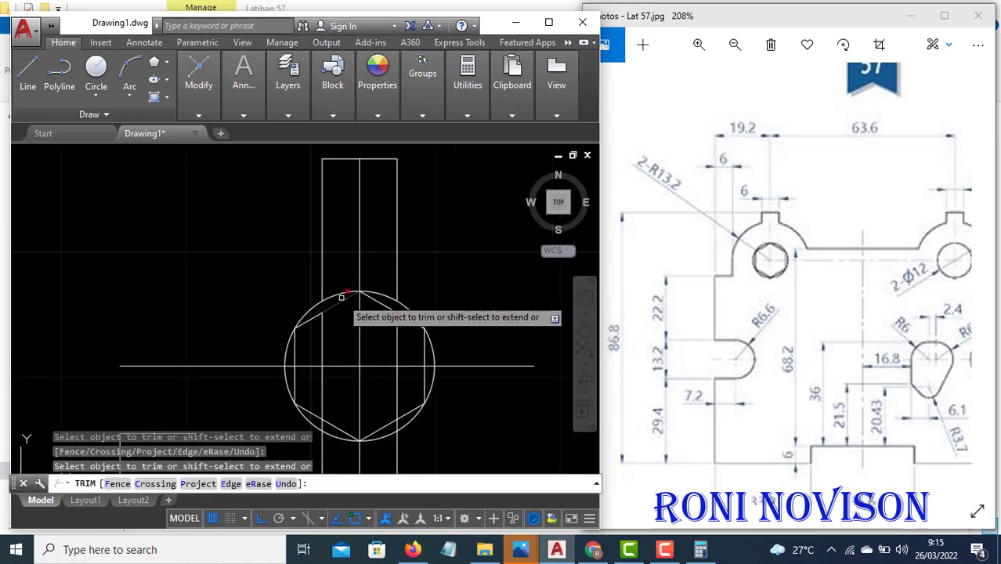
pyautogui.press('Escape')
# Erase the leftover lower pieces of both tab side lines running through and below the circle
pyautogui.scroll(-2, 367, 261)
pyautogui.click(409, 453)
pyautogui.click(369, 421)
pyautogui.click(351, 422)
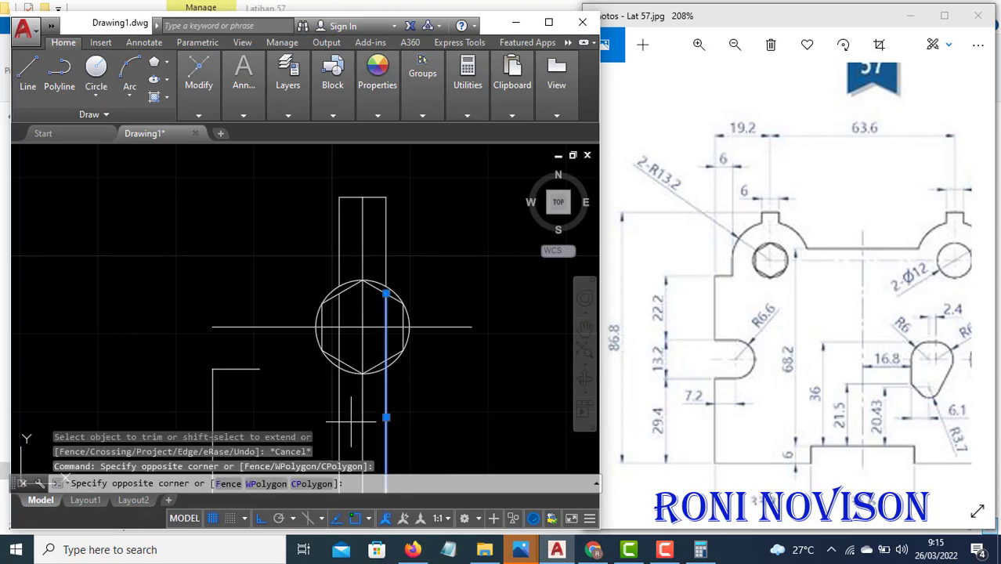
pyautogui.click(292, 292)
pyautogui.write('e')
pyautogui.press('Return')
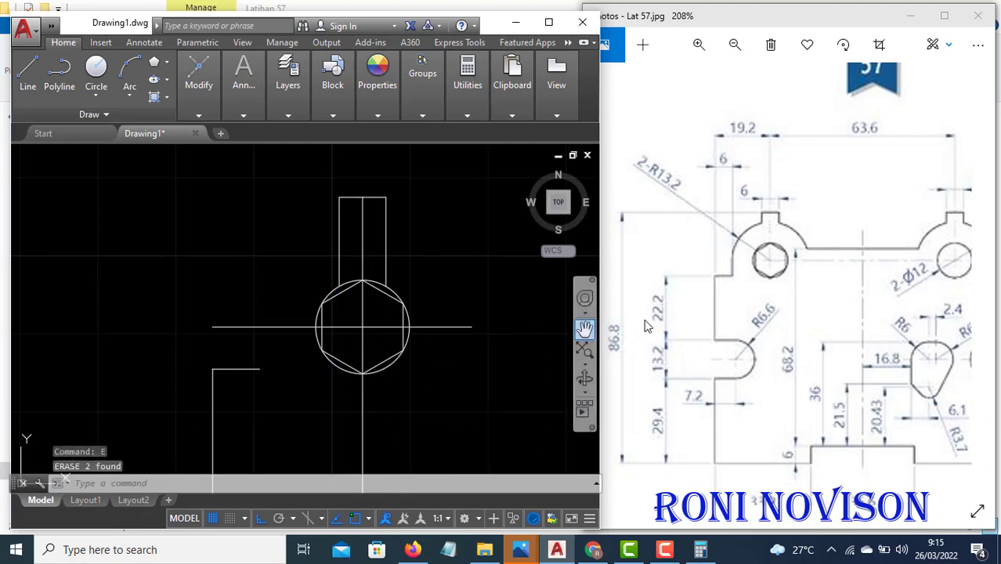
# Draw a circle of radius 13.2 centred on the 12 mm hexagon hole
pyautogui.write('c')
pyautogui.press('Return')
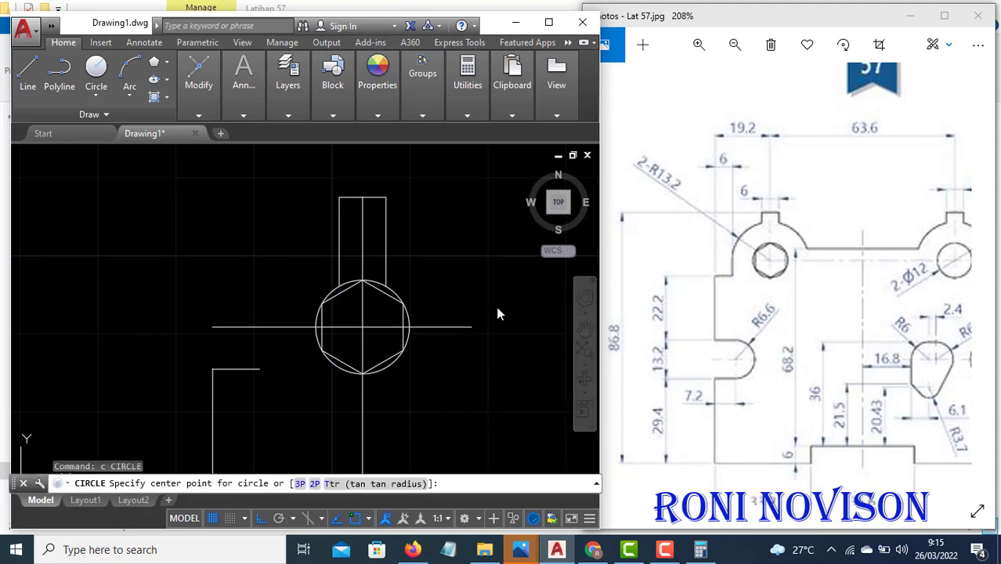
pyautogui.click(361, 327)
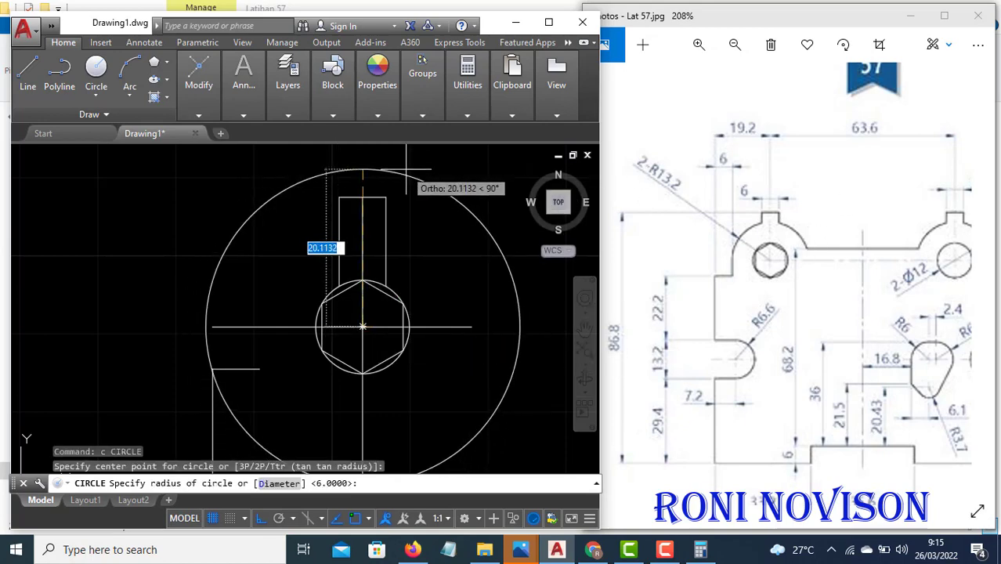
pyautogui.write('13')
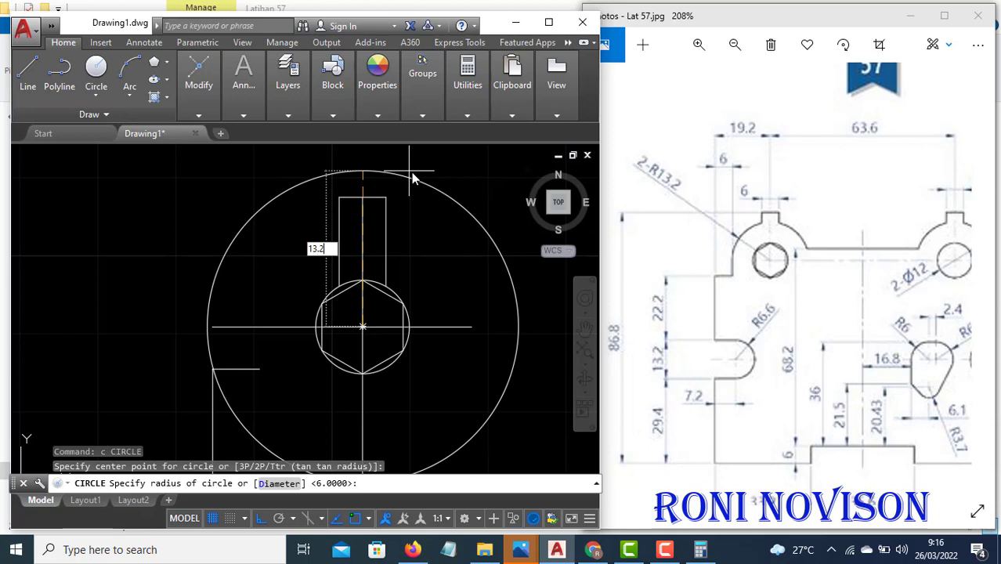
pyautogui.write('.2')
pyautogui.press('Return')
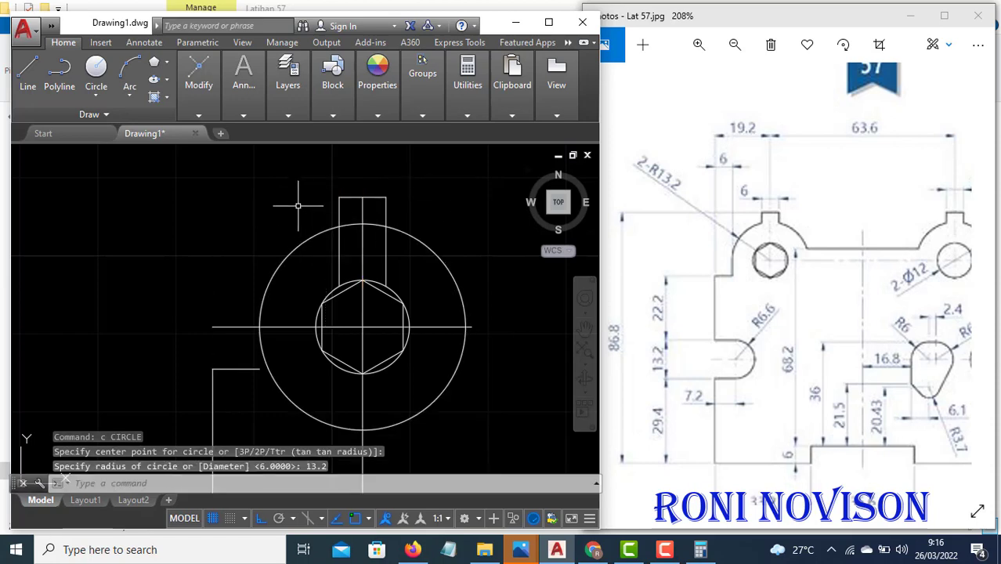
# Trim the R13.2 circle between the tab sides and the tab side lines inside that circle
pyautogui.write('tr')
pyautogui.press('Return')
pyautogui.press('Return')
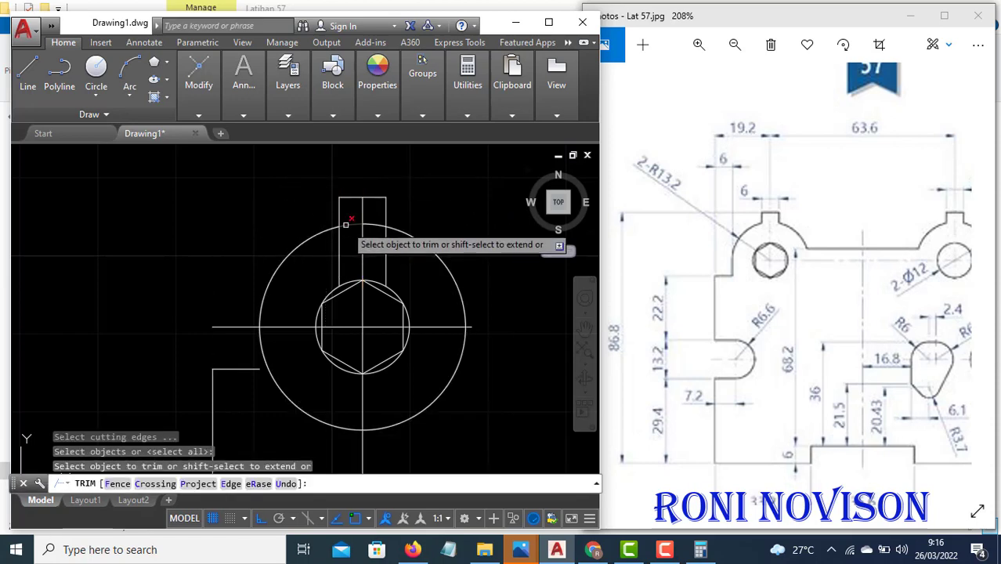
pyautogui.click(347, 224)
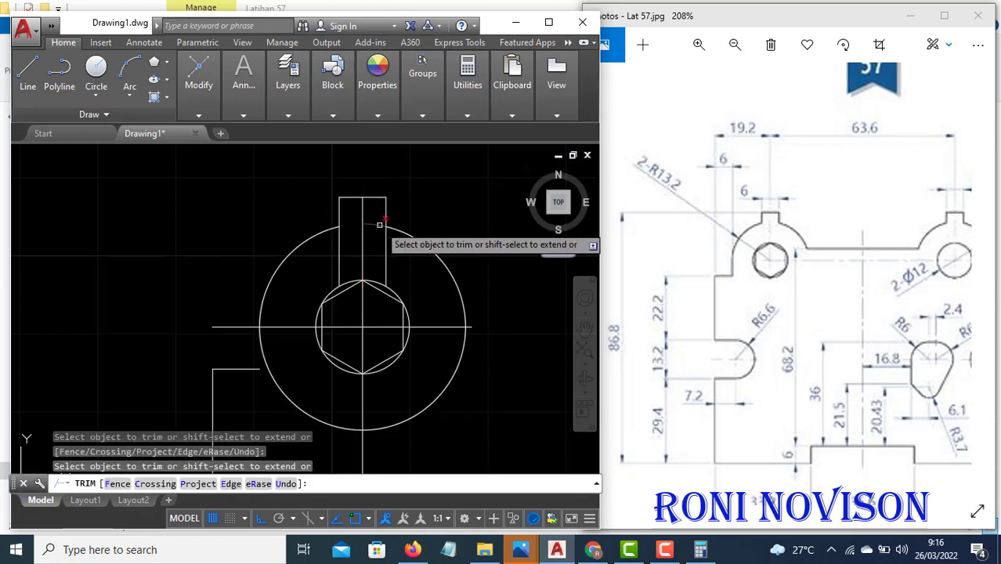
pyautogui.click(339, 246)
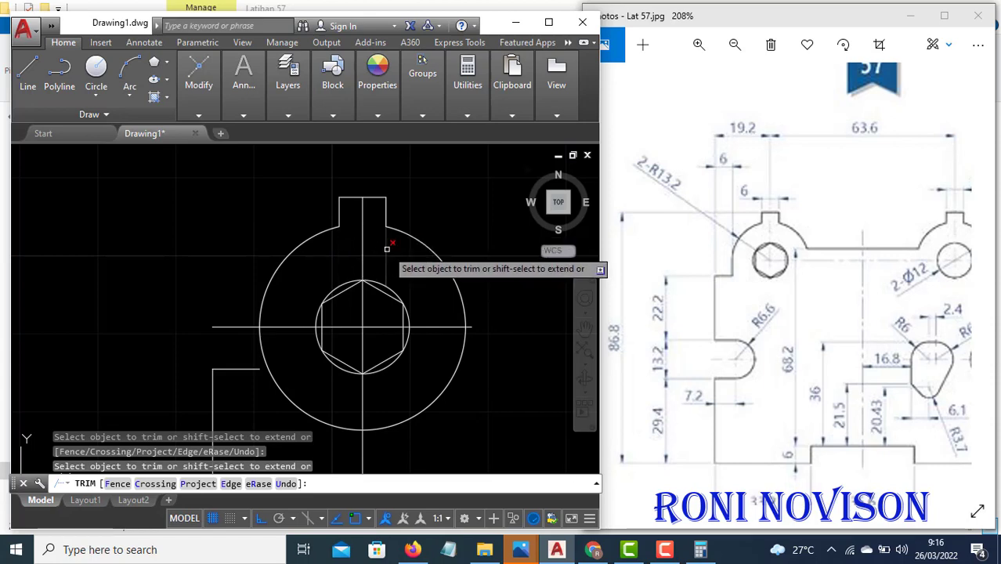
pyautogui.press('Escape')
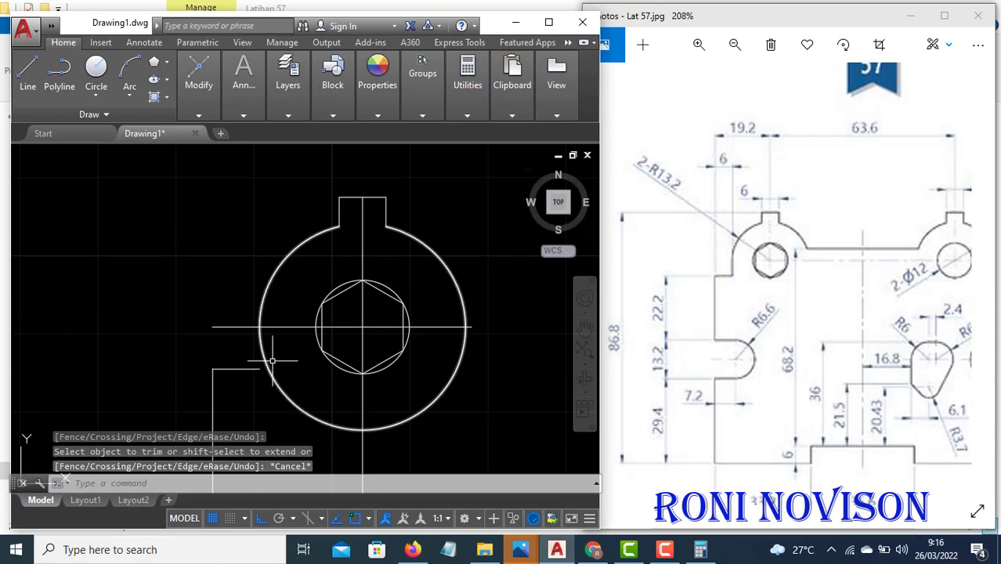
# Draw a vertical line from the R13.2 circle's left quadrant down past the short horizontal shoulder edge
pyautogui.write('l')
pyautogui.press('Return')
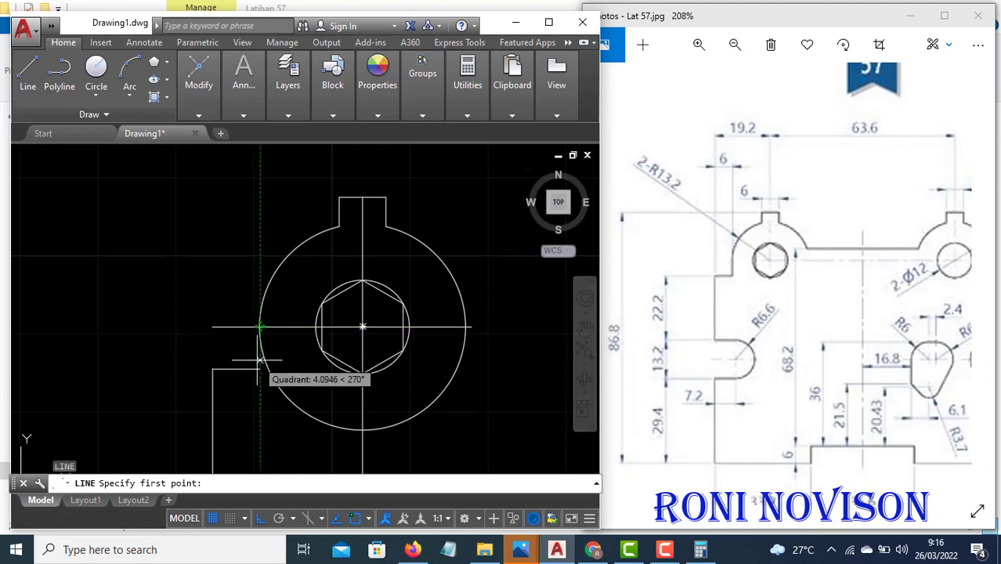
pyautogui.click(261, 327)
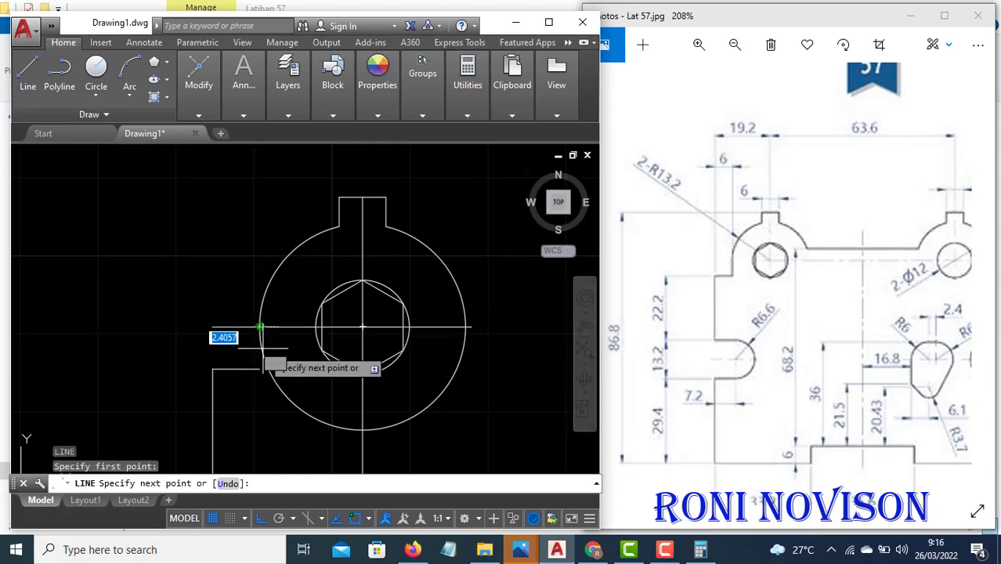
pyautogui.click(261, 401)
pyautogui.scroll(4, 265, 390)
pyautogui.press('Escape')
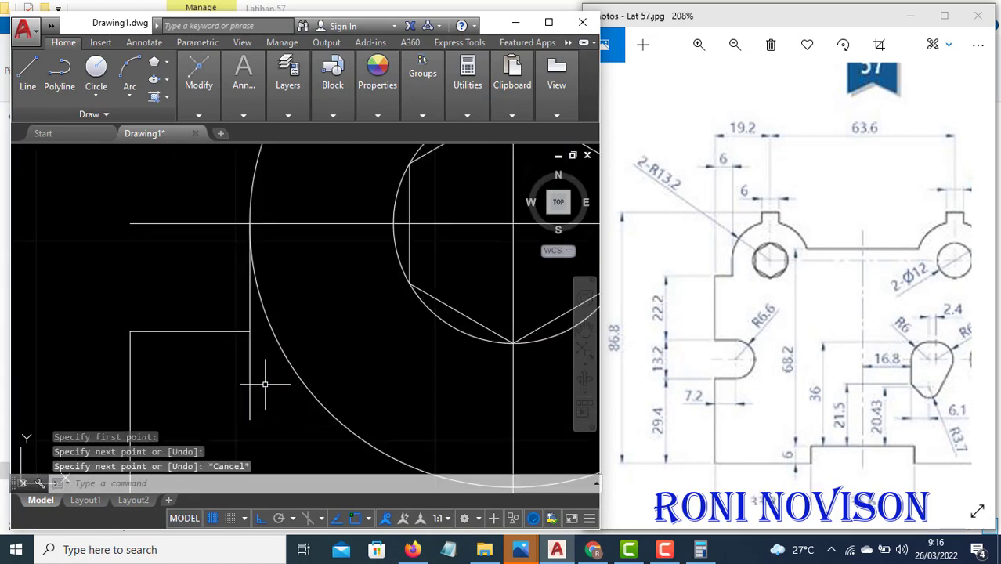
# Trim the vertical line below the shoulder edge and remove the lower half of the R13.2 circle
pyautogui.write('tr')
pyautogui.press('space')
pyautogui.press('space')
pyautogui.click(265, 377)
pyautogui.click(242, 363)
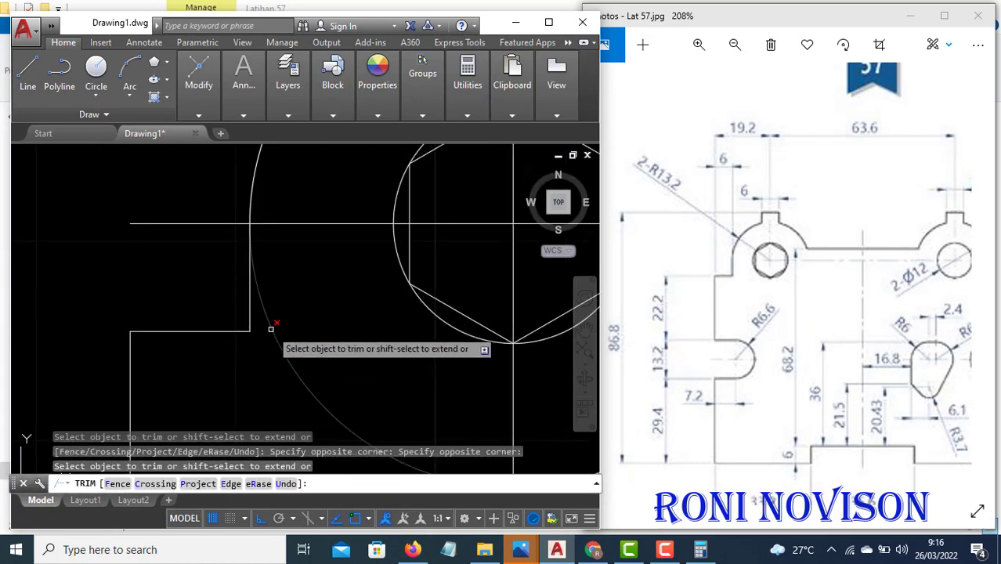
pyautogui.click(271, 328)
pyautogui.scroll(-3, 235, 356)
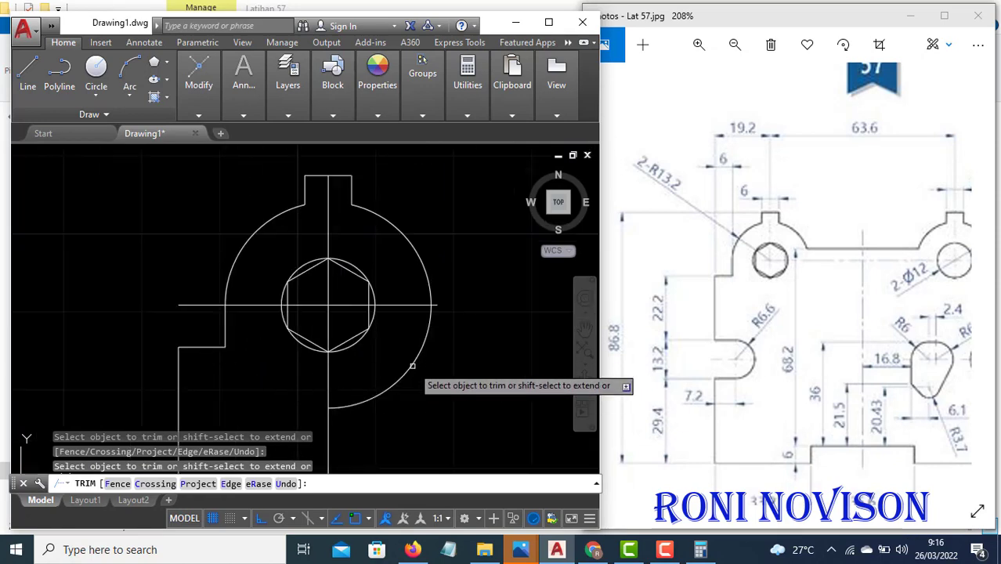
pyautogui.click(377, 394)
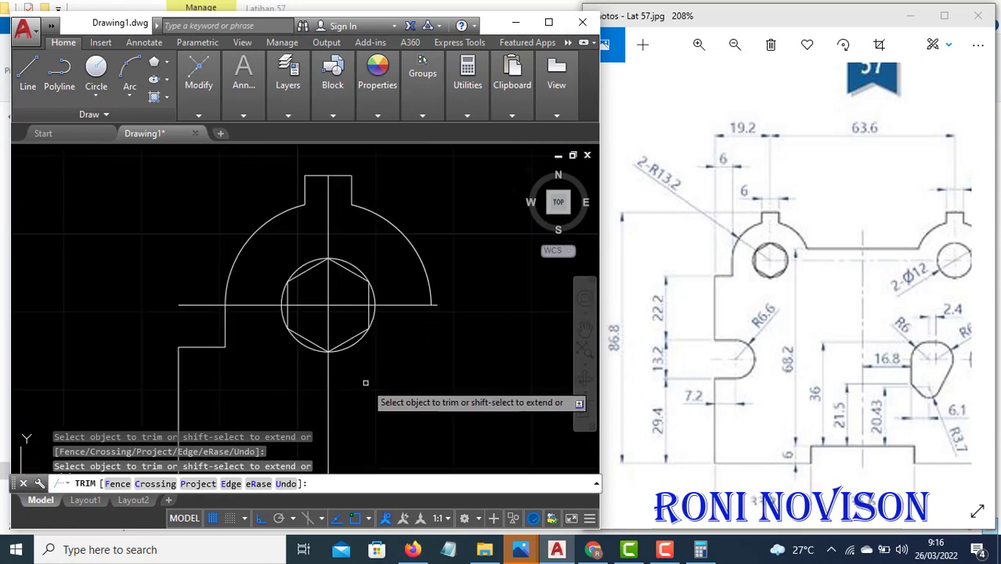
pyautogui.press('Escape')
# Erase the horizontal center line running through the hexagon hole
pyautogui.click(254, 305)
pyautogui.click(251, 291)
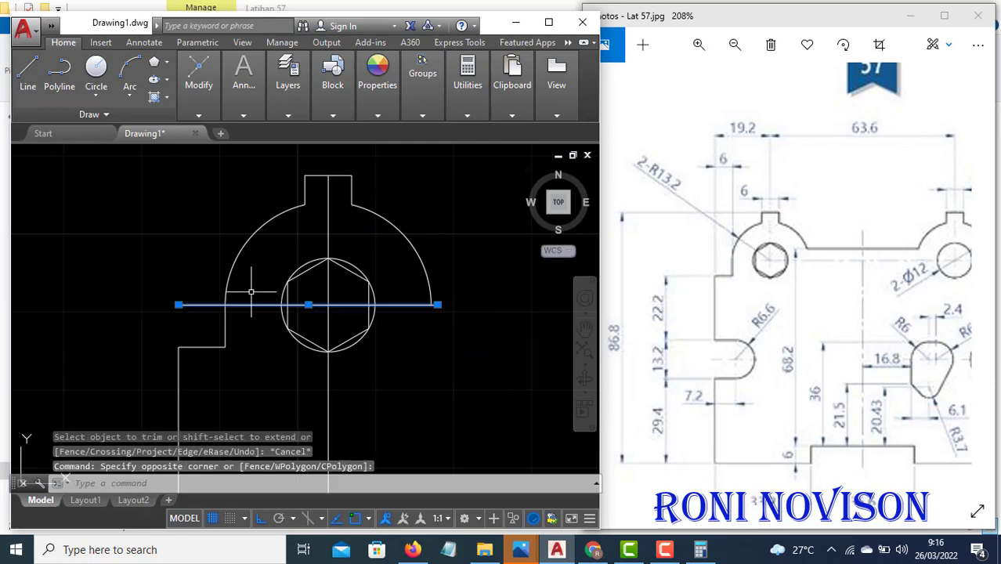
pyautogui.press('Return')
pyautogui.scroll(-4, 197, 227)
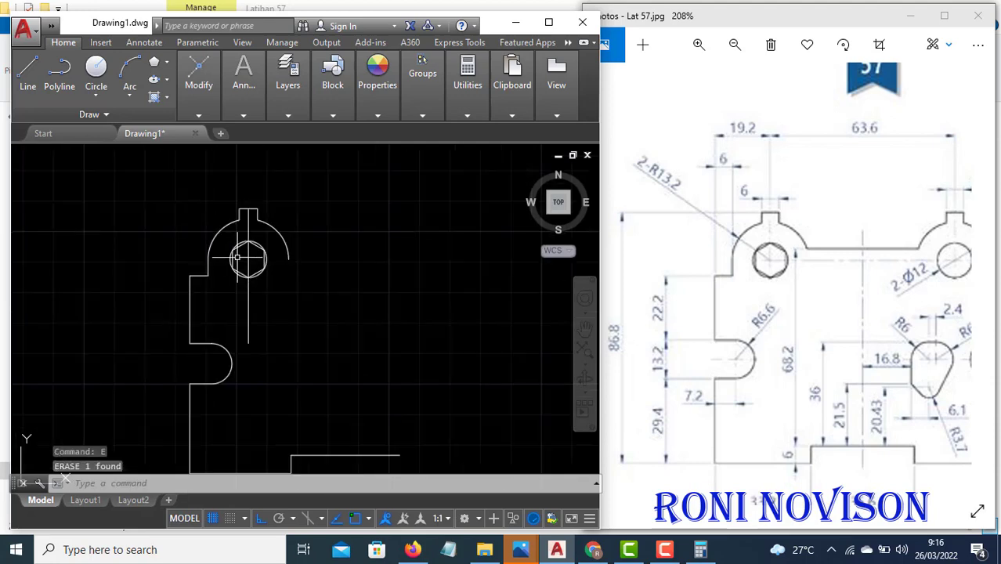
pyautogui.scroll(-2, 239, 259)
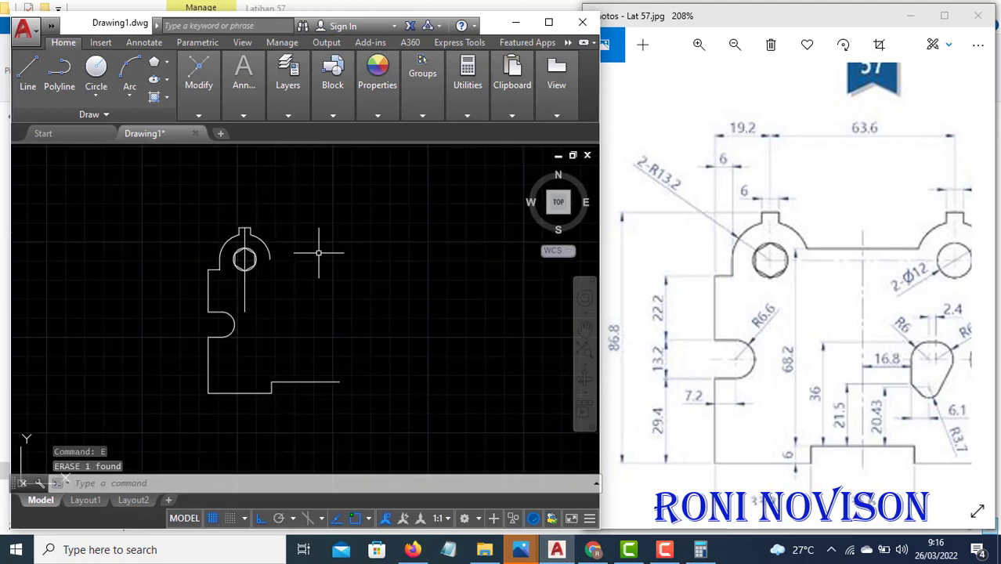
pyautogui.write('l')
pyautogui.press('Return')
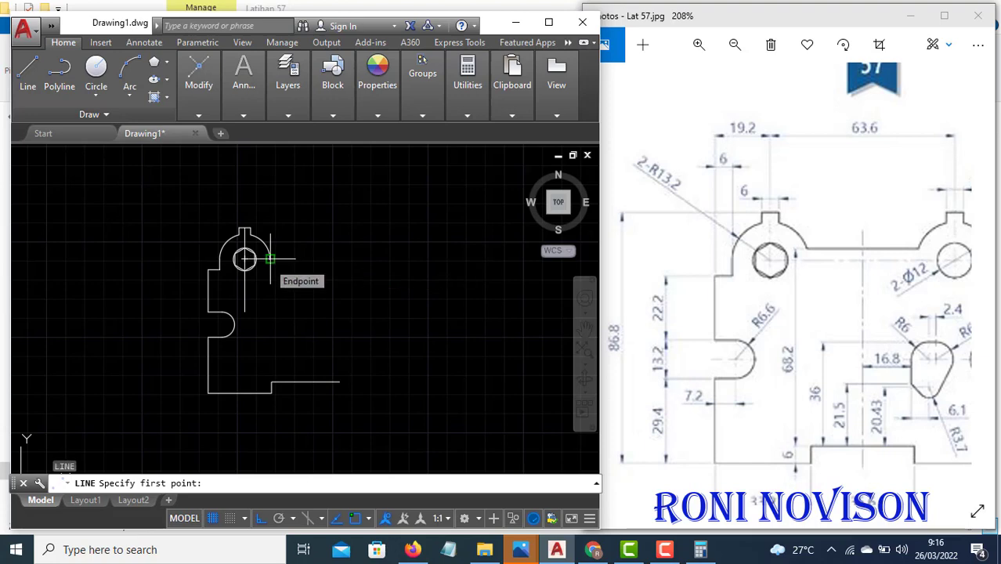
pyautogui.press('Escape')
# Offset the bottom recess's horizontal edge upward by 68.2 to form the plate's upper edge
pyautogui.moveTo(821, 293); pyautogui.dragTo(793, 264)
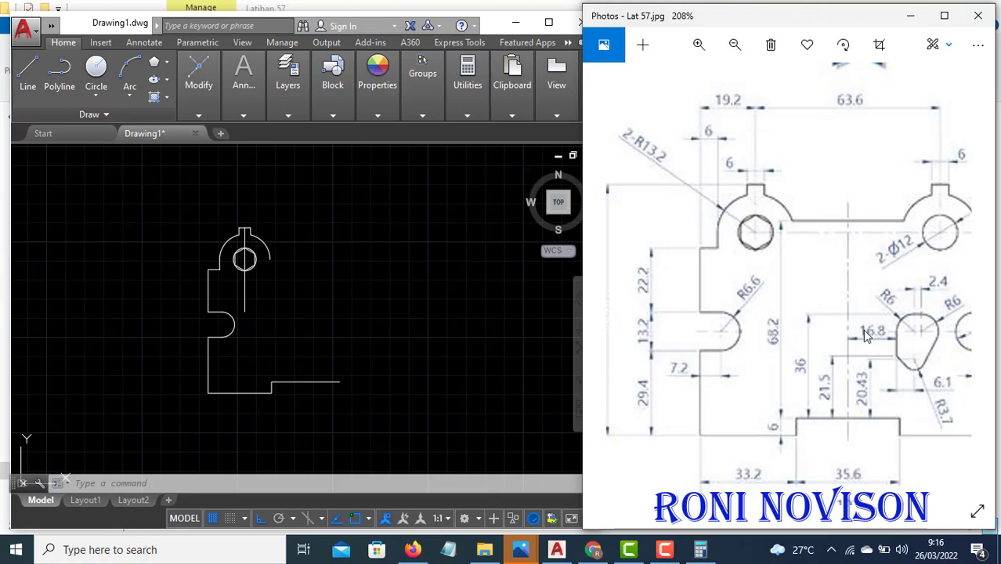
pyautogui.click(394, 351)
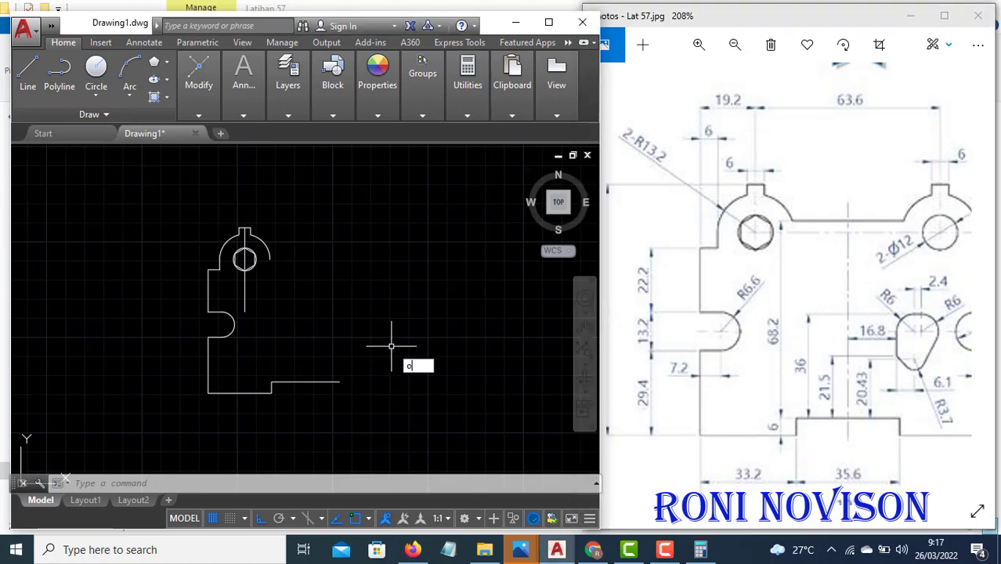
pyautogui.press('Return')
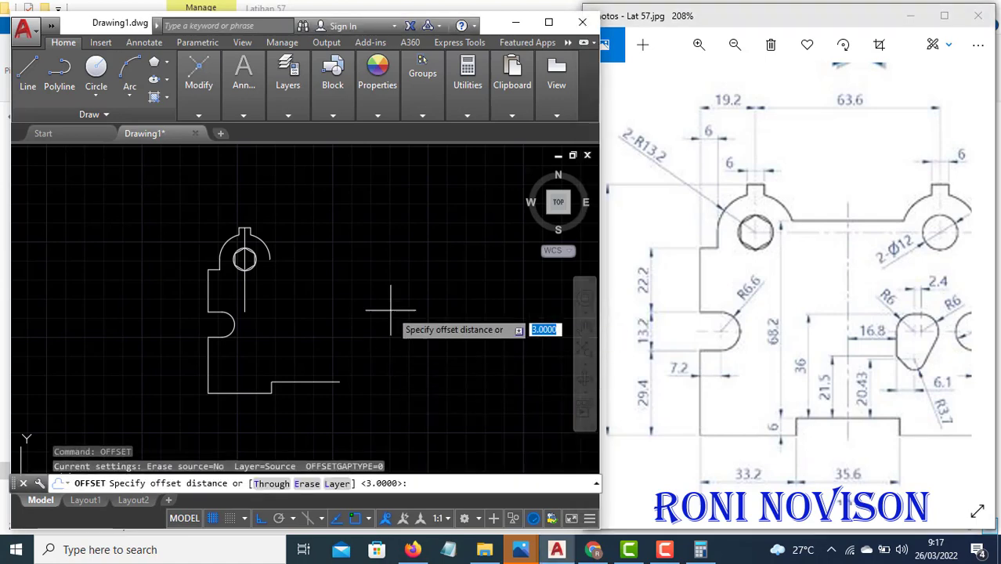
pyautogui.write('68')
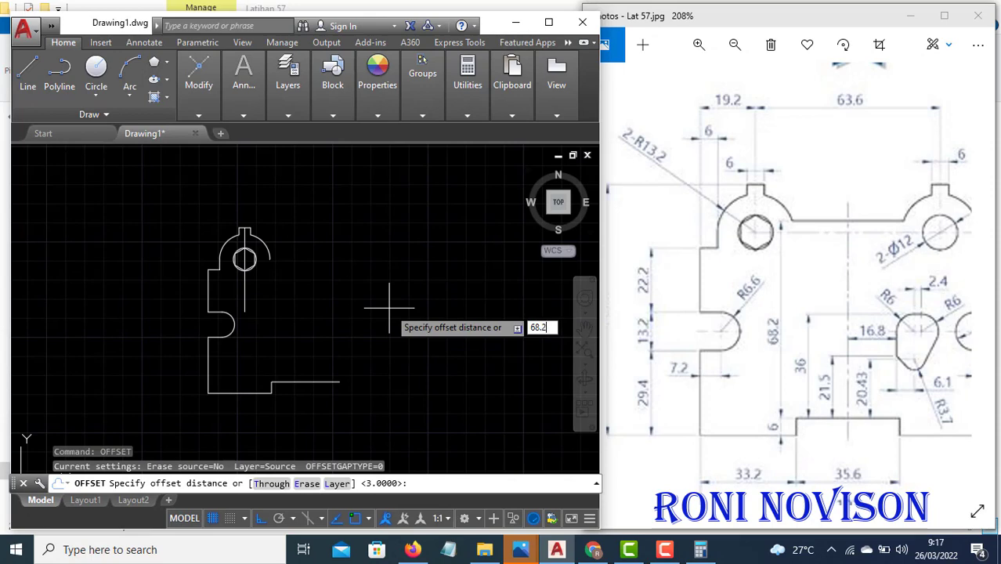
pyautogui.write('.2')
pyautogui.press('Return')
pyautogui.click(298, 382)
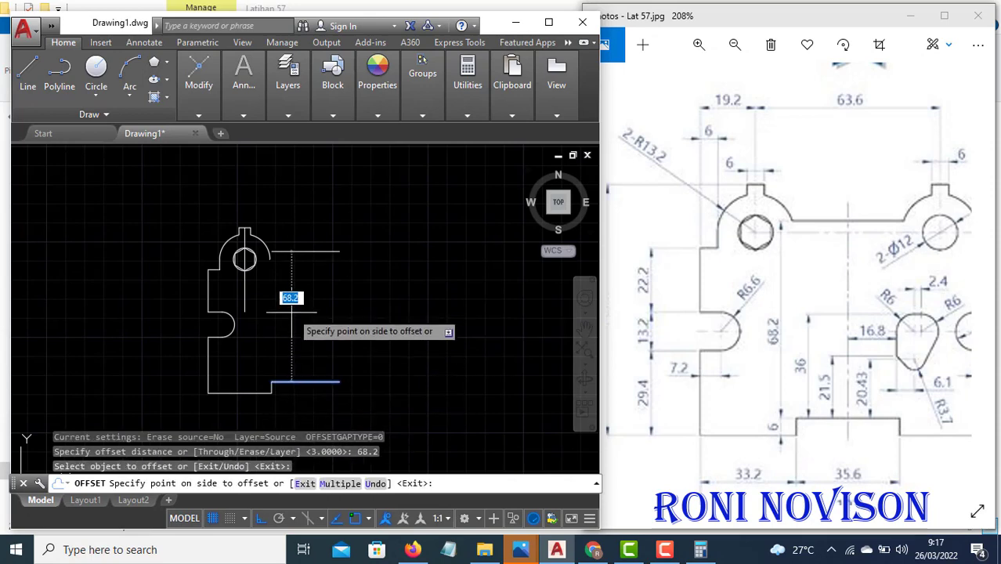
pyautogui.click(292, 307)
pyautogui.press('Escape')
# Extend the plate's upper edge to the R13.2 arc and trim the arc's end below that edge
pyautogui.write('ex')
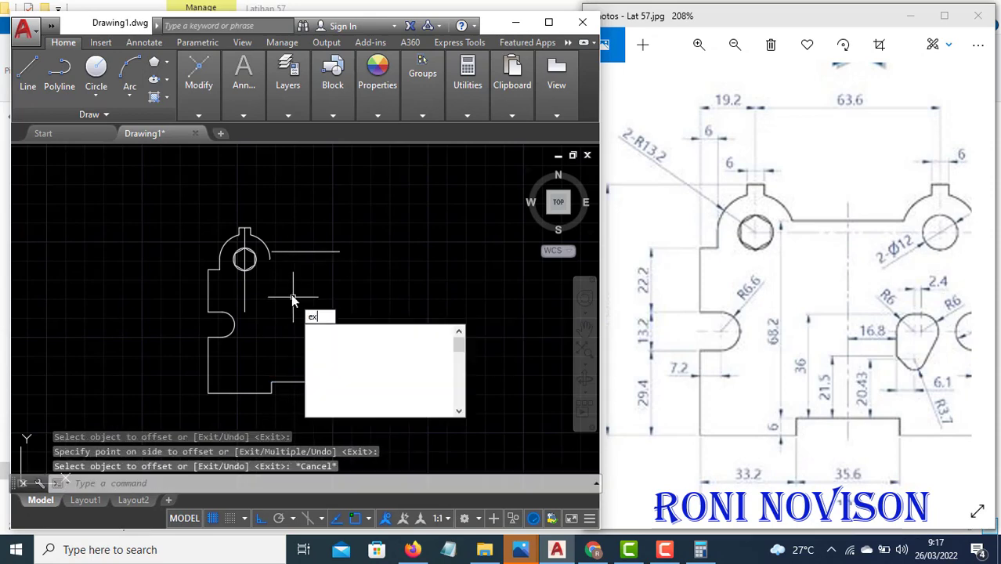
pyautogui.press('Return')
pyautogui.press('Escape')
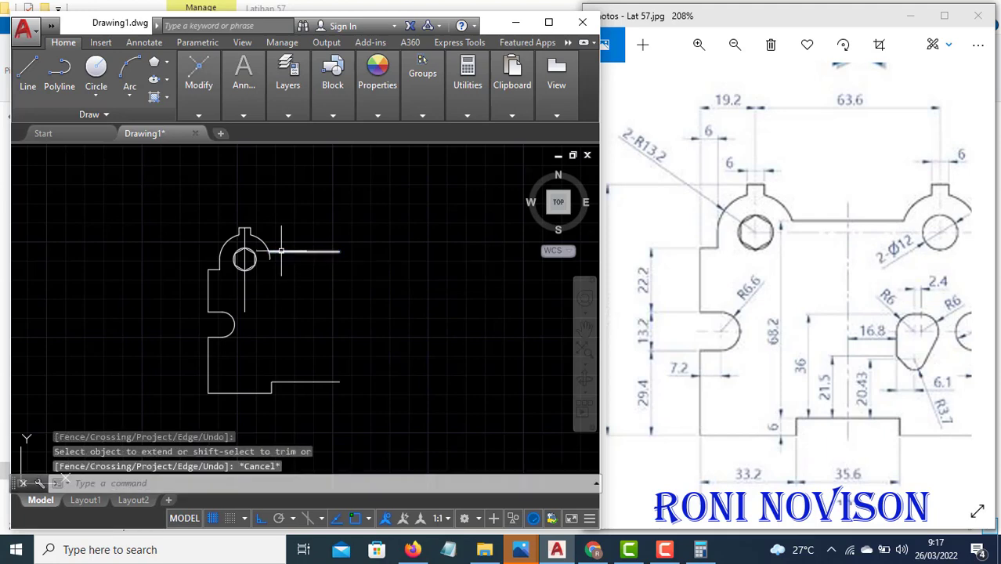
pyautogui.write('tr')
pyautogui.press('Return')
pyautogui.press('Return')
pyautogui.press('Escape')
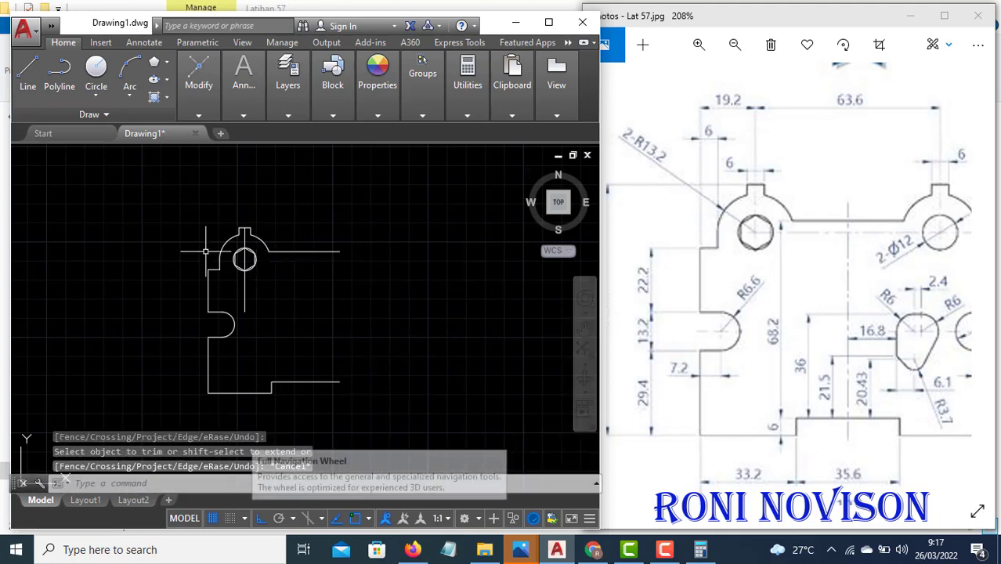
# Erase the vertical center line running through the tab and hexagon hole
pyautogui.click(256, 307)
pyautogui.click(234, 289)
pyautogui.write('e')
pyautogui.press('Return')
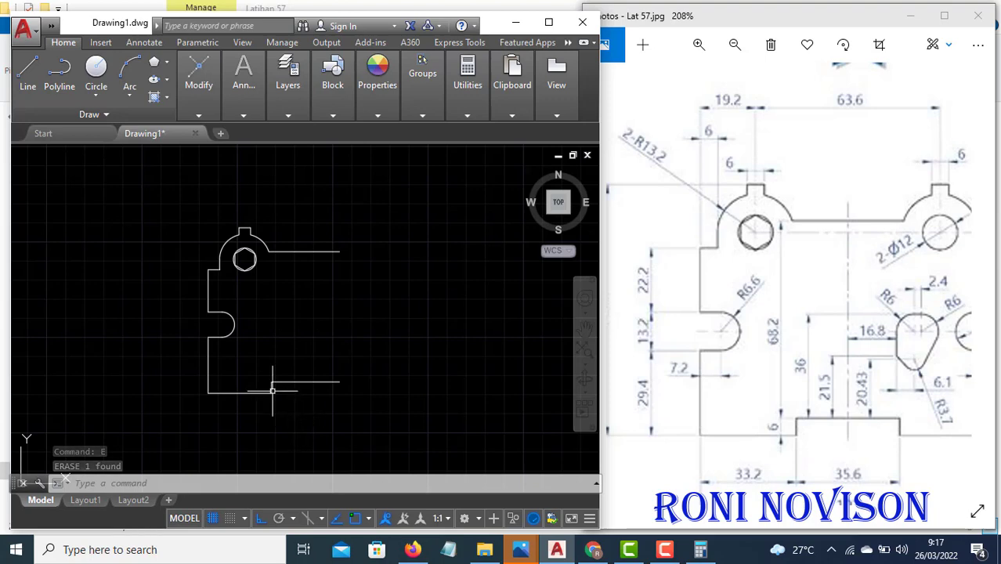
# Mirror the left half of the plate about the vertical through the recess edge's midpoint, keeping the source objects
pyautogui.click(167, 186)
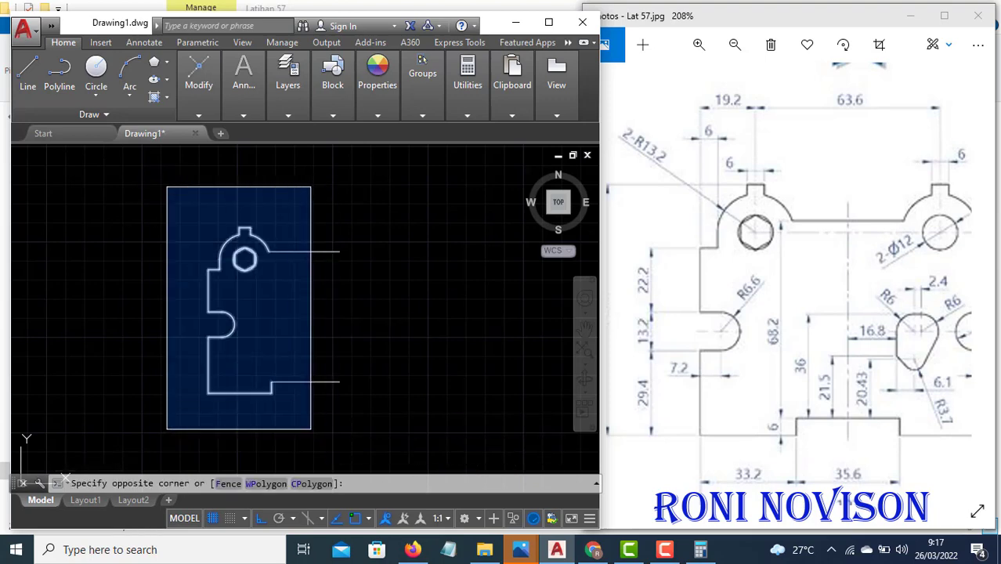
pyautogui.click(335, 439)
pyautogui.write('mi')
pyautogui.press('Return')
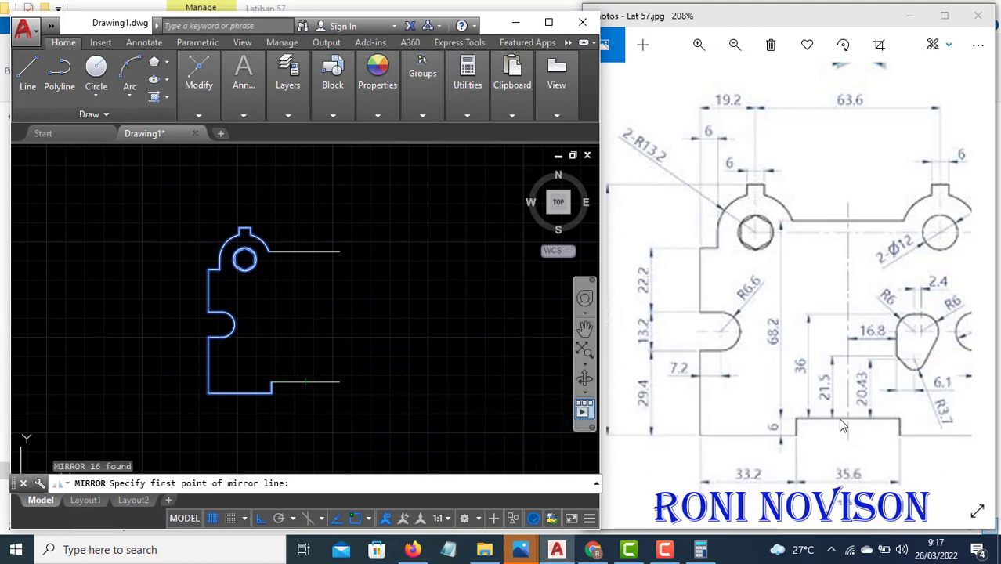
pyautogui.click(305, 383)
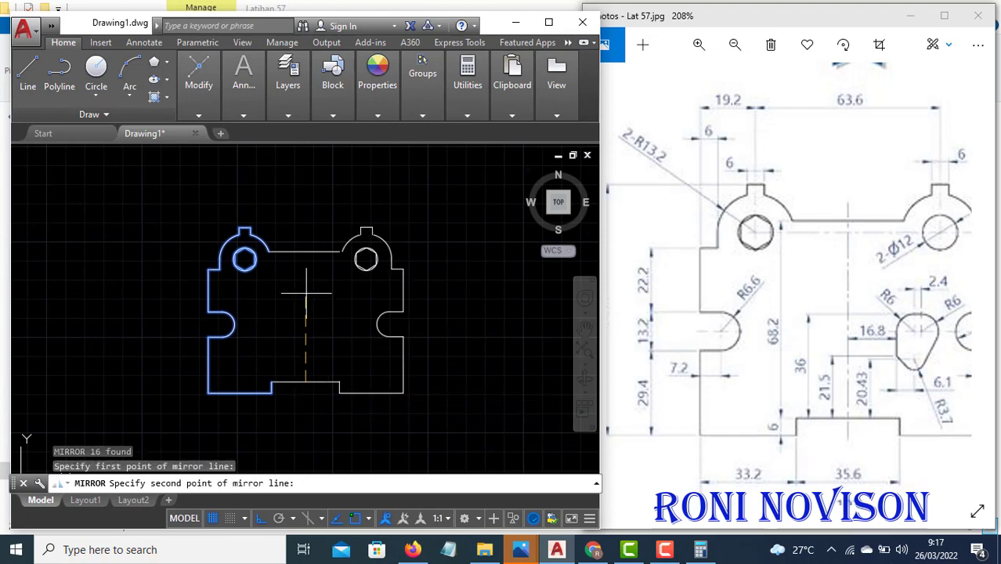
pyautogui.click(308, 237)
pyautogui.click(335, 305)
# Erase the mirrored hexagon inside the right-hand 12 mm hole
pyautogui.scroll(5, 371, 257)
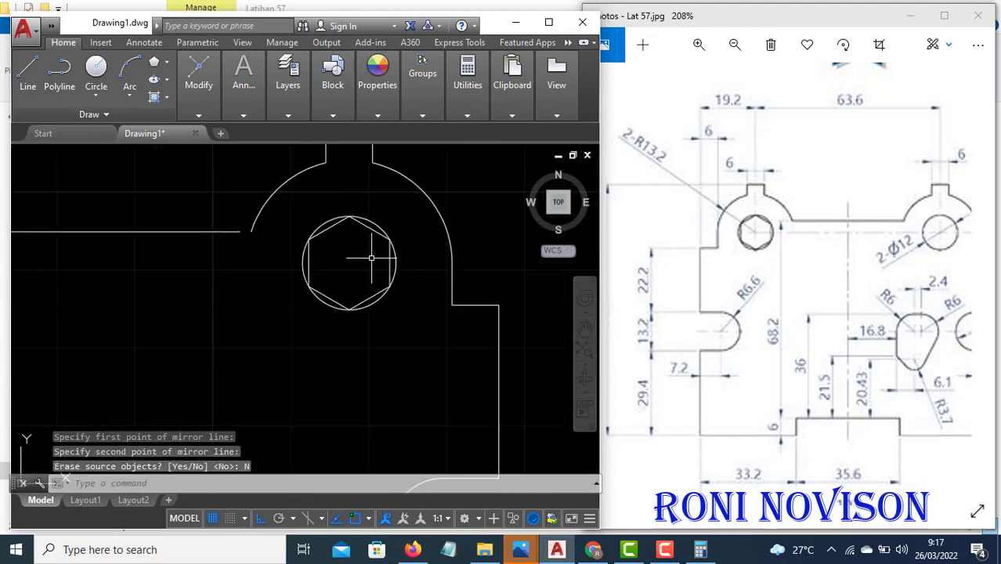
pyautogui.click(370, 230)
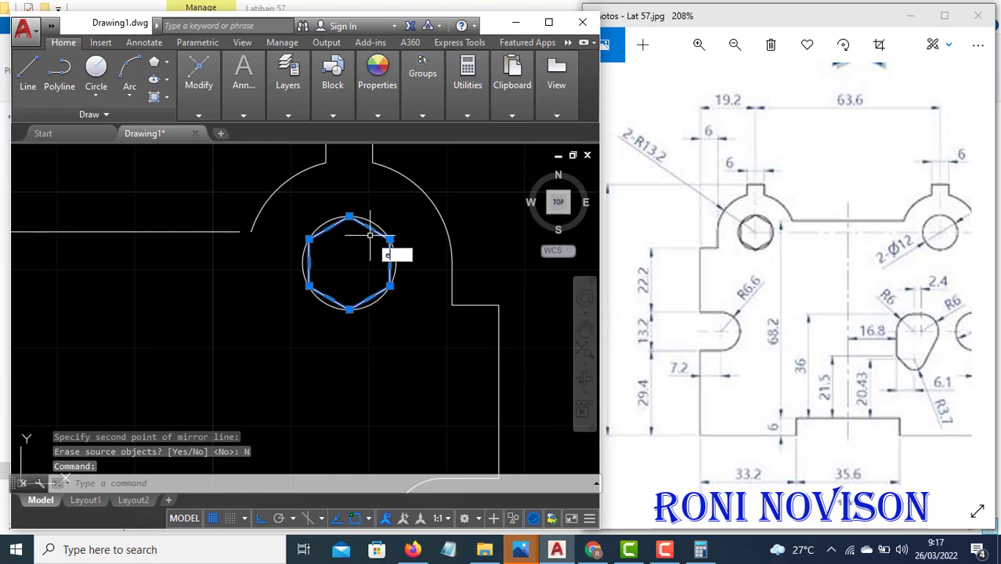
pyautogui.press('Return')
pyautogui.scroll(-4, 436, 249)
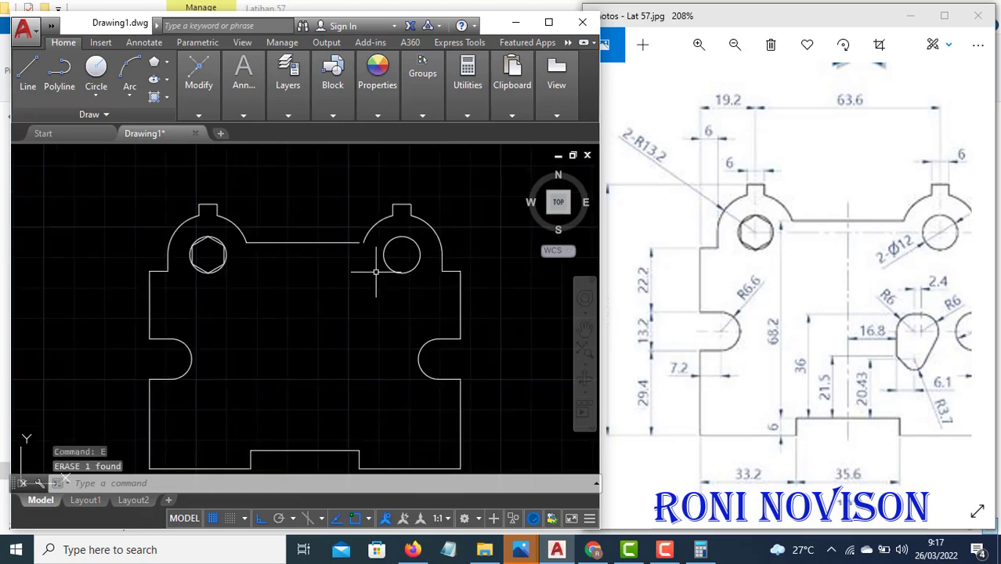
pyautogui.press('Escape')
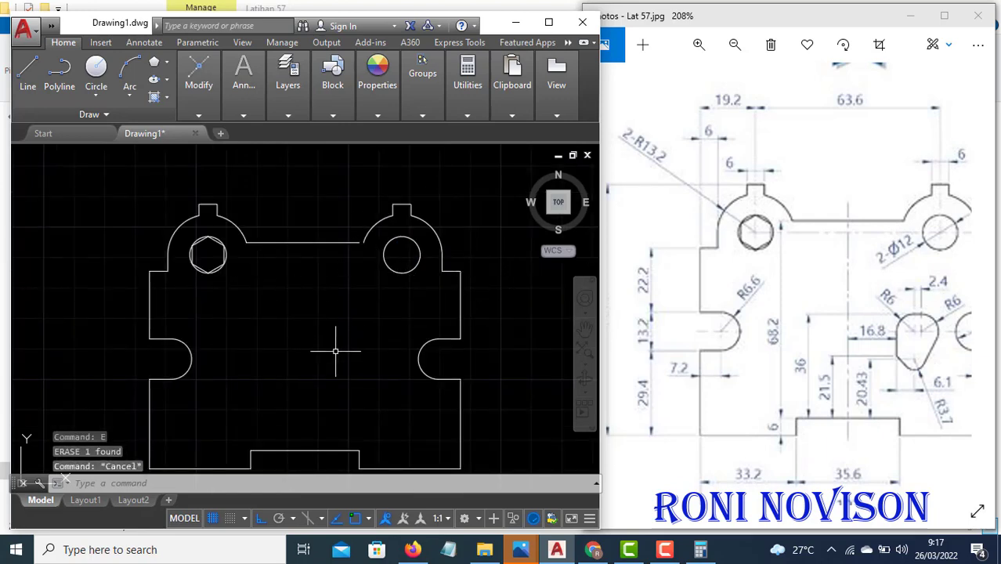
# Extend the plate's upper edge to meet the mirrored right-hand R13.2 arc
pyautogui.moveTo(335, 346); pyautogui.dragTo(340, 324, button='middle')
pyautogui.write('ex')
pyautogui.press('Return')
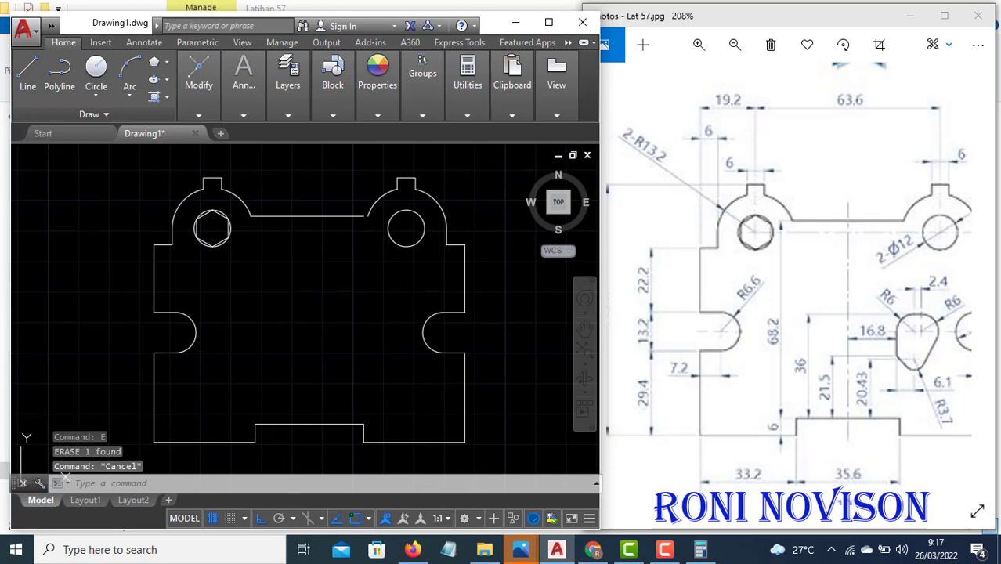
pyautogui.press('Return')
pyautogui.click(347, 220)
pyautogui.press('Escape')
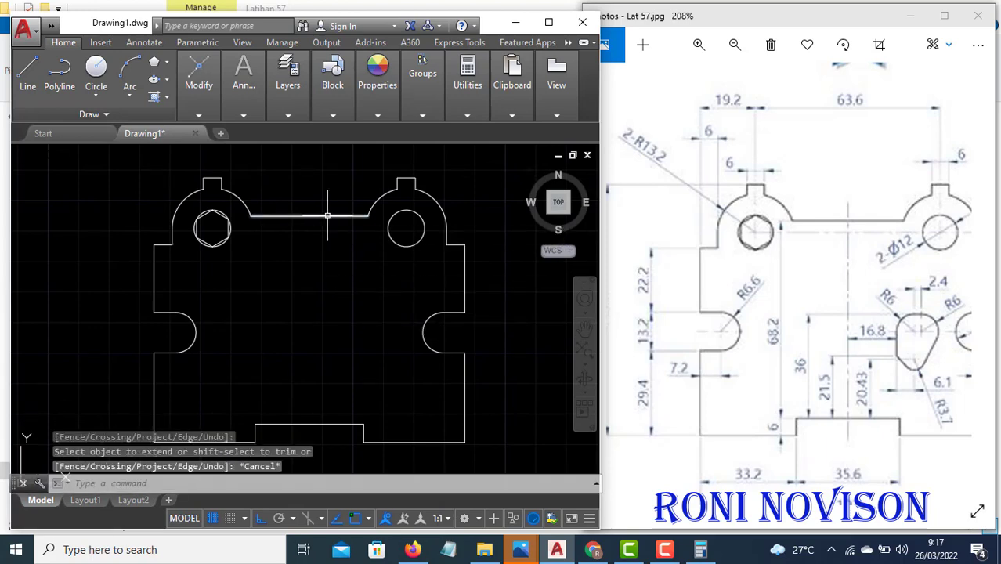
# Examine the dimensions of the rounded inner cutout beside the right-hand notch in the reference image
pyautogui.scroll(-2, 331, 213)
pyautogui.scroll(-3, 884, 357)
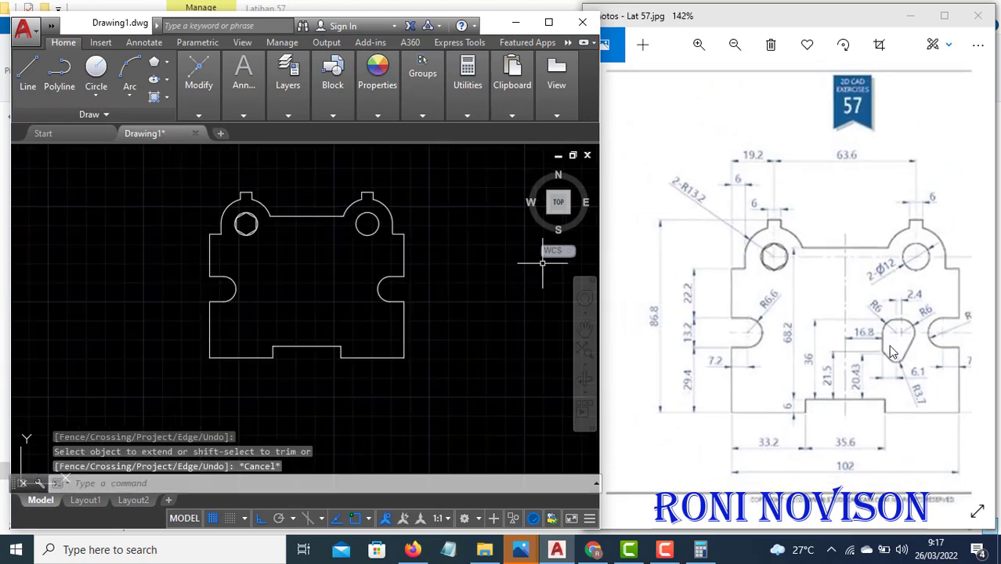
pyautogui.scroll(2, 888, 345)
pyautogui.scroll(2, 959, 341)
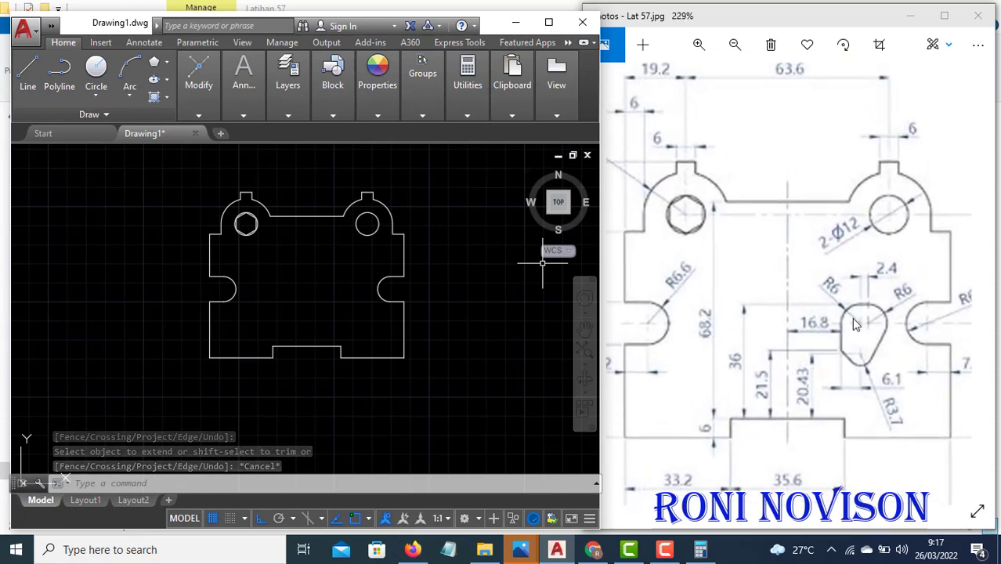
pyautogui.scroll(2, 877, 313)
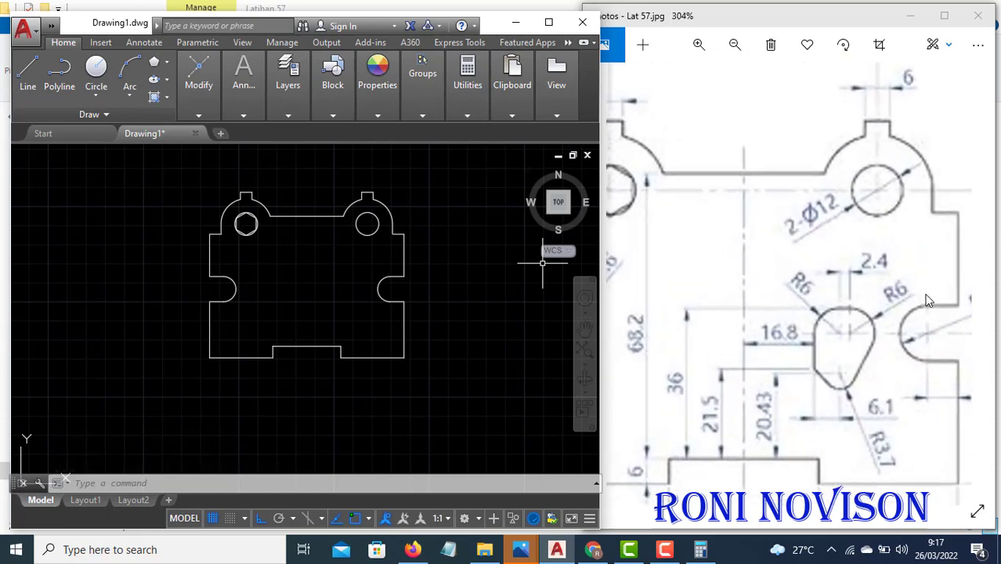
pyautogui.scroll(-1, 812, 308)
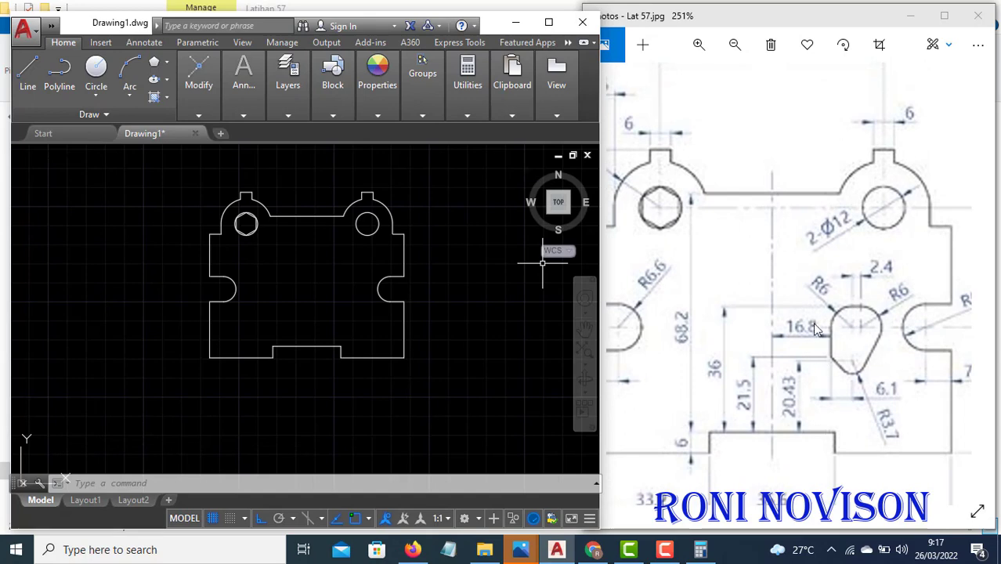
pyautogui.press('Escape')
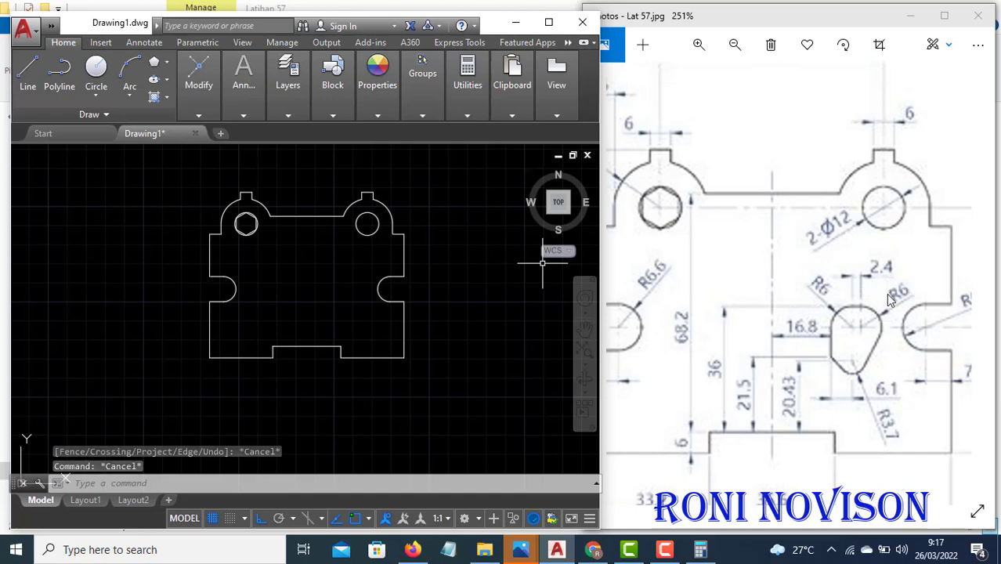
pyautogui.scroll(1, 878, 387)
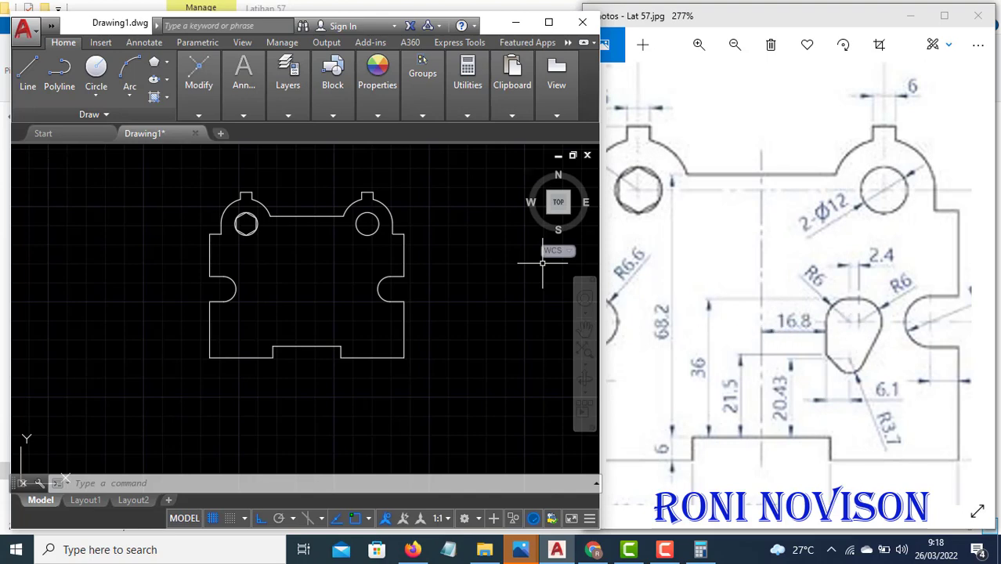
# Draw a vertical center line from the midpoint of the bottom recess edge up to the plate's upper edge
pyautogui.write('l')
pyautogui.press('Return')
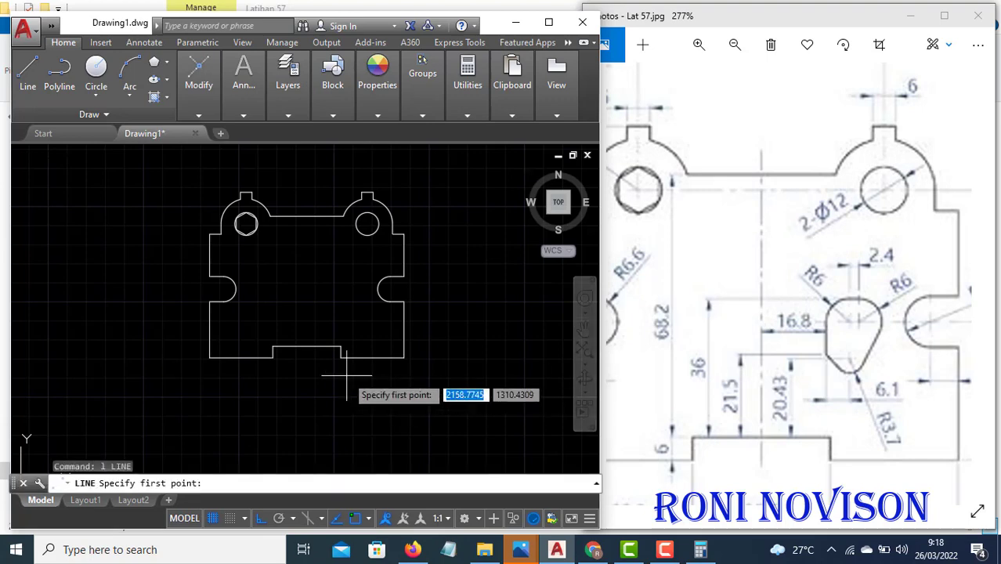
pyautogui.click(305, 346)
pyautogui.click(306, 216)
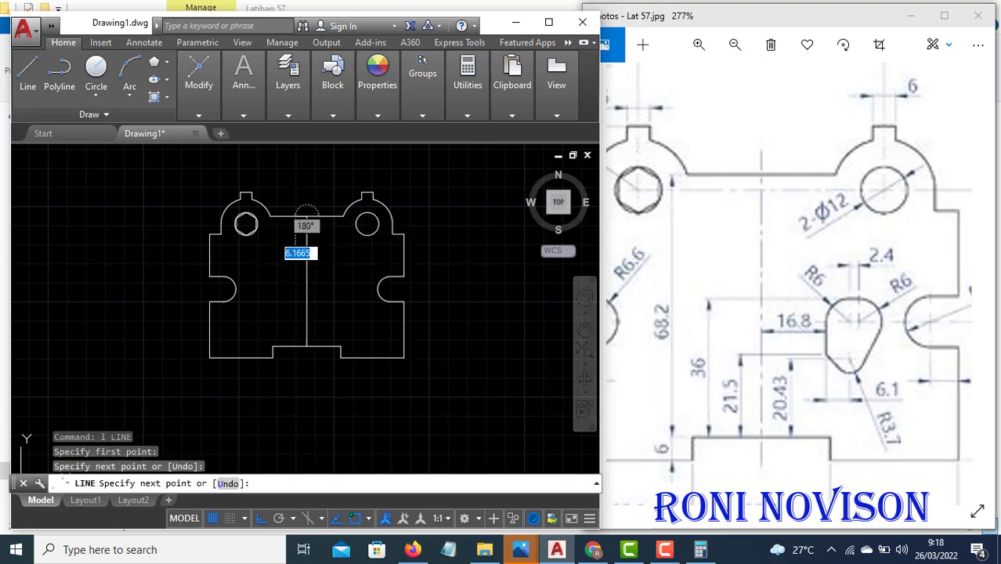
pyautogui.press('Return')
# Set the current object color to red
pyautogui.click(368, 112)
pyautogui.click(423, 132)
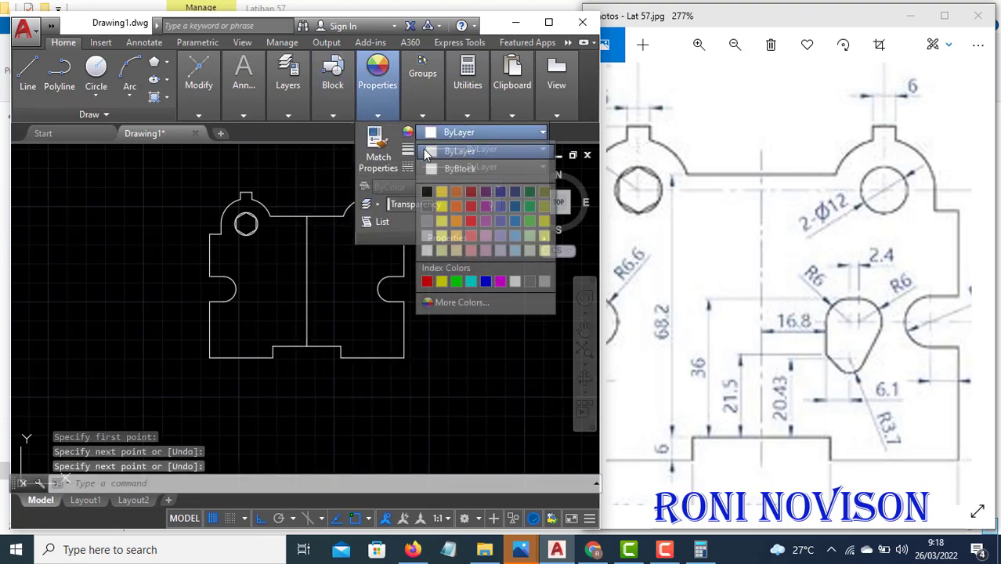
pyautogui.click(427, 283)
# Offset the vertical center line 16.8 to the right for the cutout's left side
pyautogui.write('of')
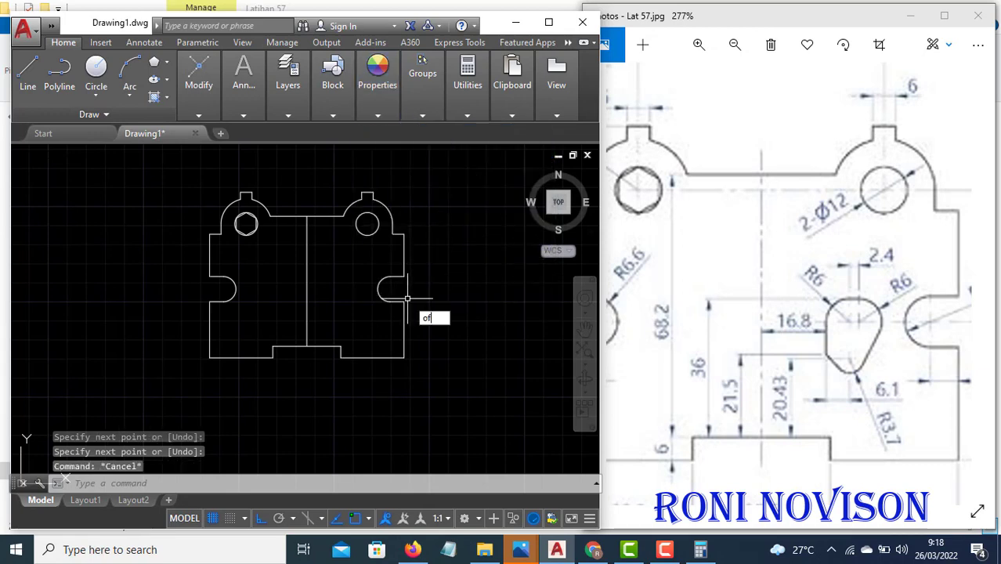
pyautogui.write('fse')
pyautogui.press('Return')
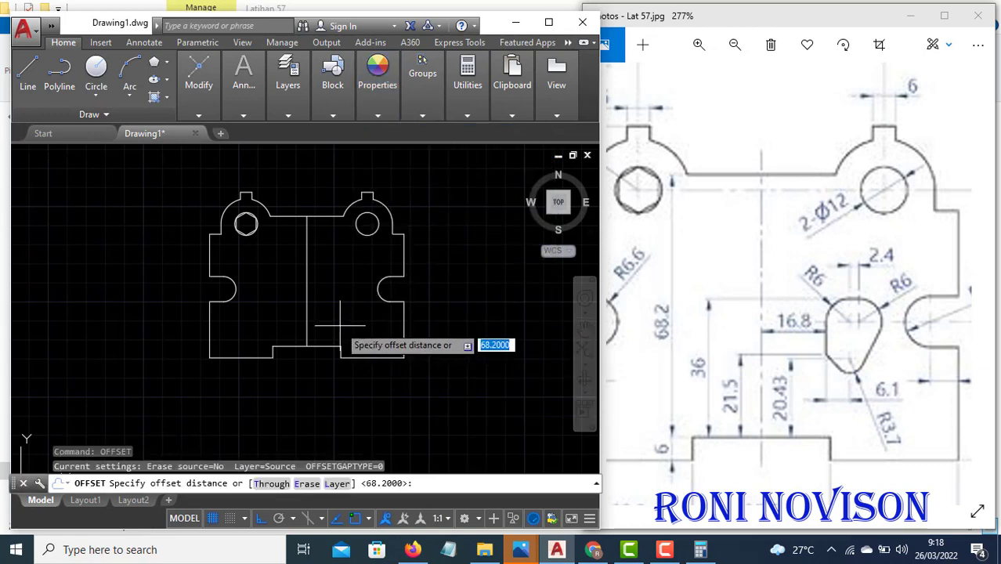
pyautogui.write('16.8')
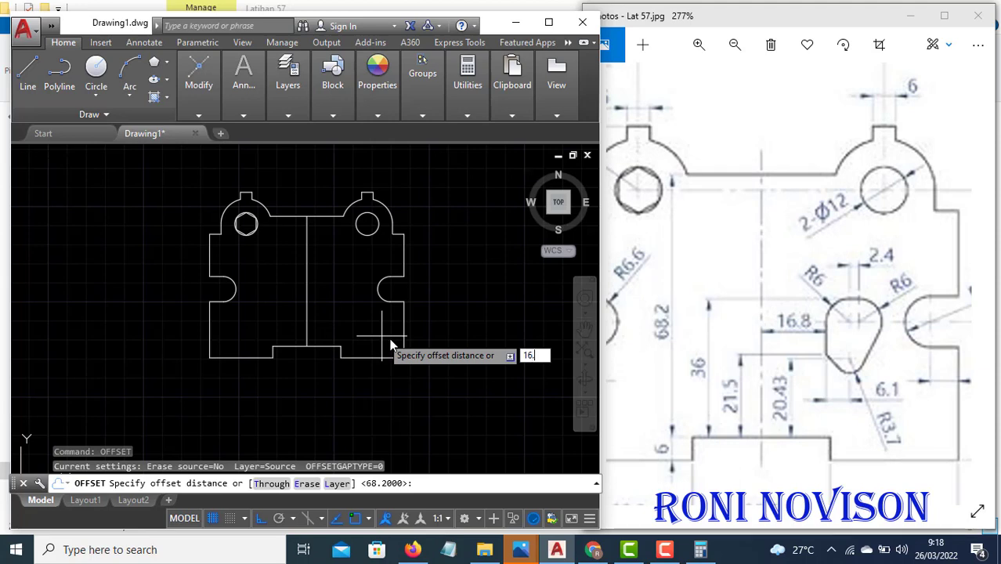
pyautogui.press('Return')
pyautogui.click(307, 325)
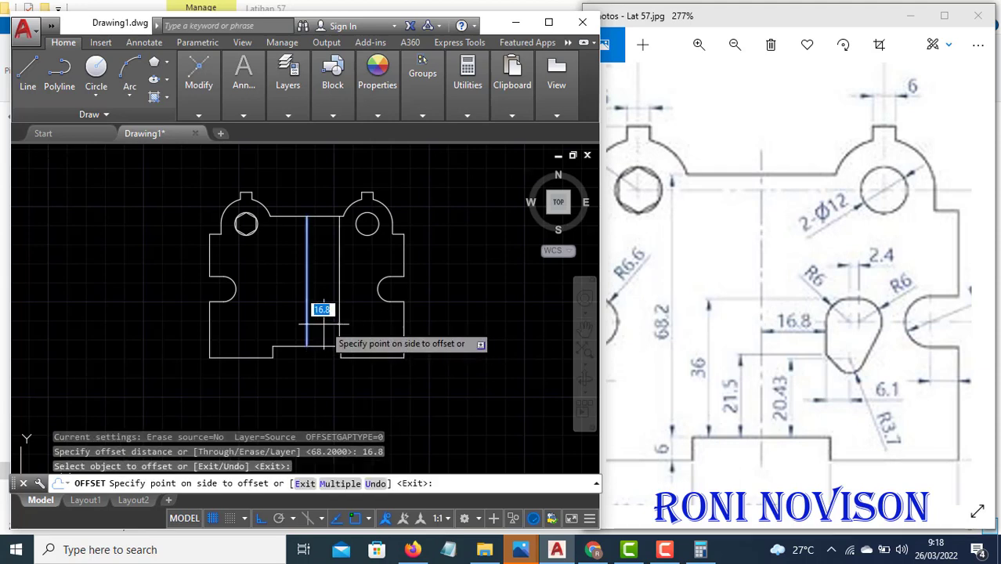
pyautogui.click(345, 325)
pyautogui.press('Escape')
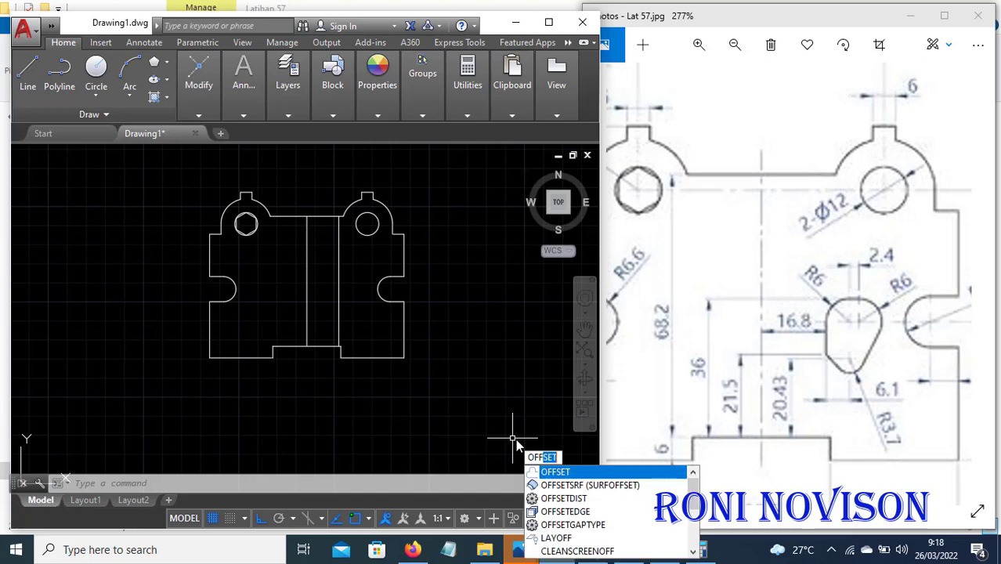
# Offset the bottom recess edge 20.43 upward to place the R3.7 arc's center height
pyautogui.press('Return')
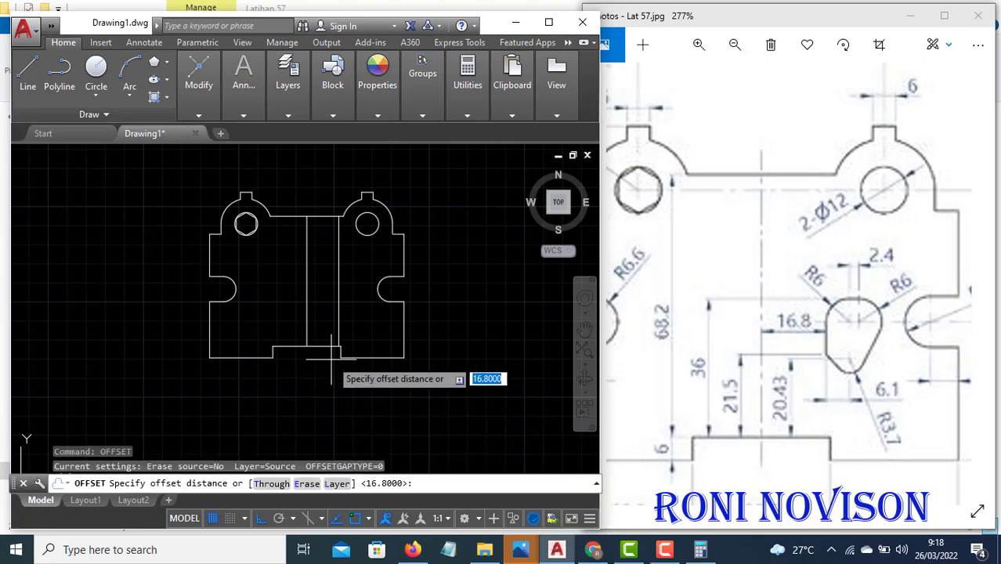
pyautogui.write('20.')
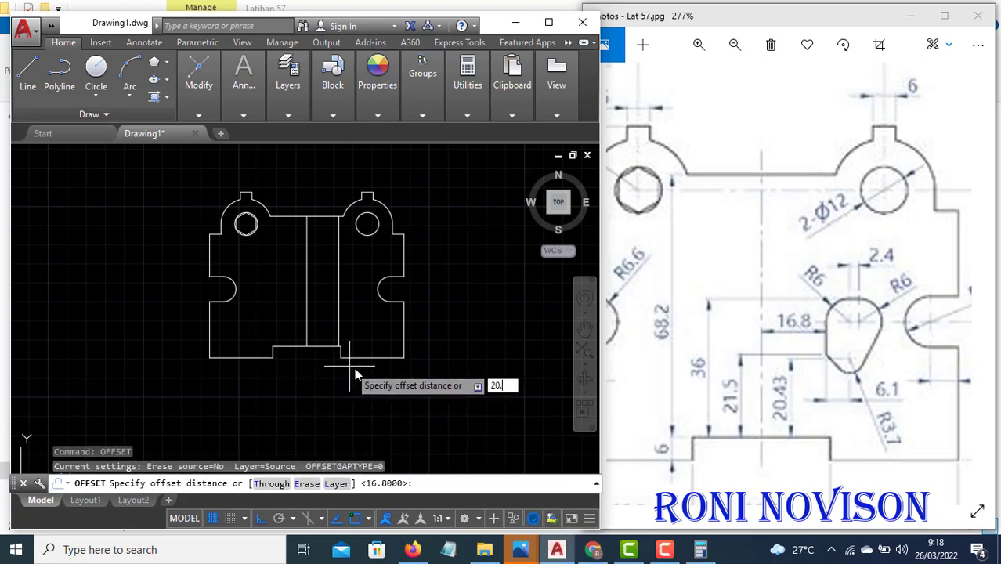
pyautogui.write('43')
pyautogui.press('Return')
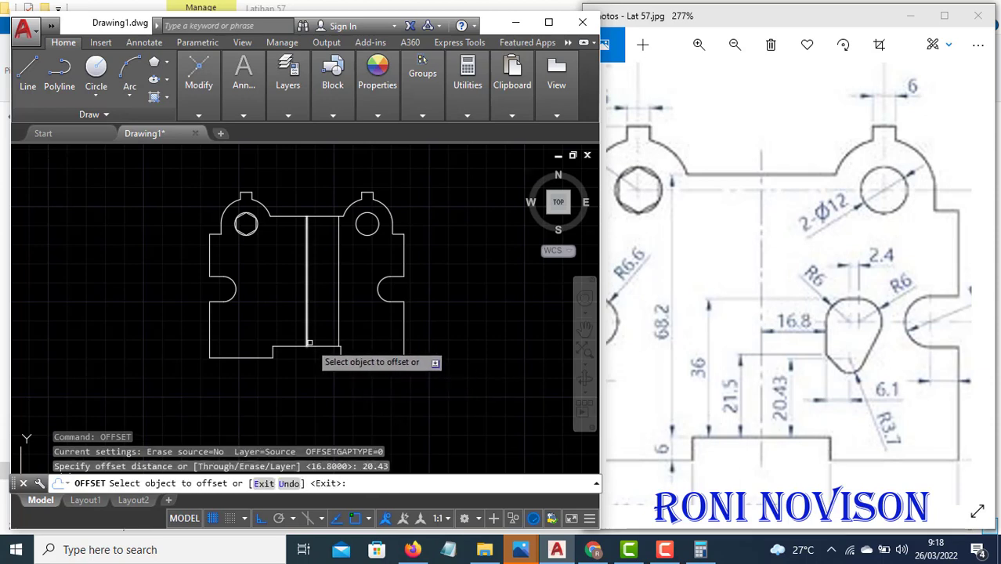
pyautogui.click(323, 345)
pyautogui.click(321, 321)
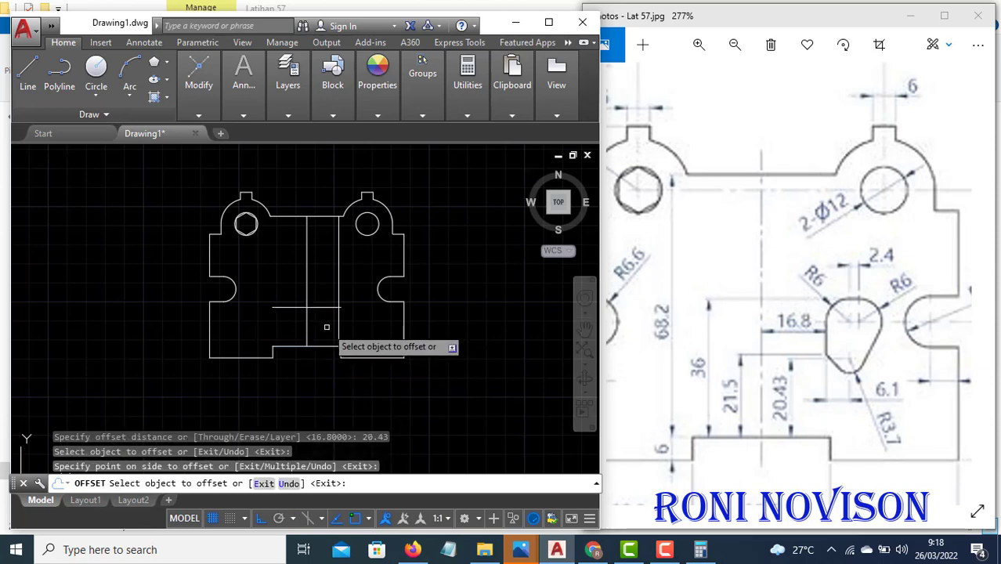
pyautogui.press('Escape')
# Offset the bottom recess edge 21.5 upward for the lower end of the cutout's vertical side
pyautogui.write('OFFSET')
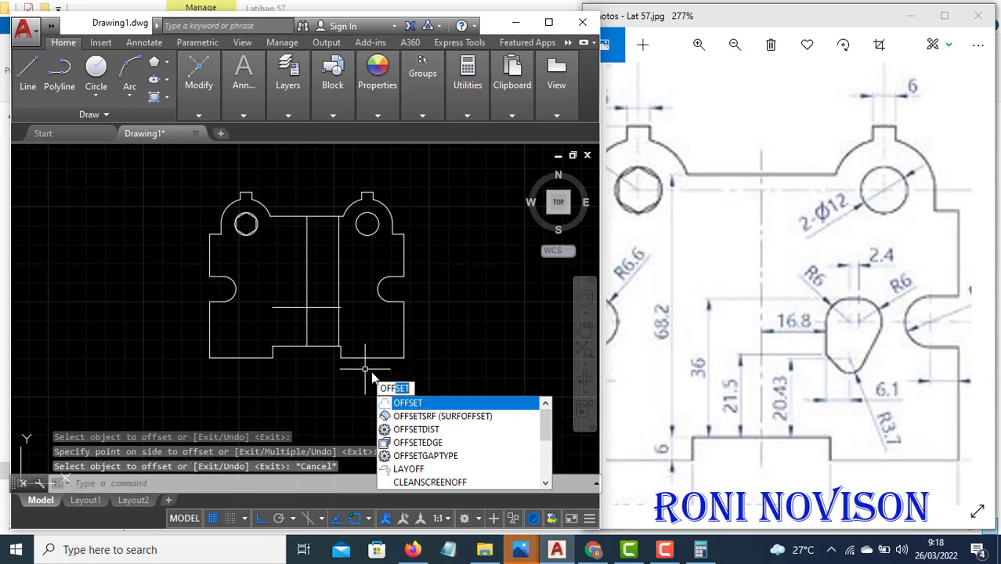
pyautogui.press('Return')
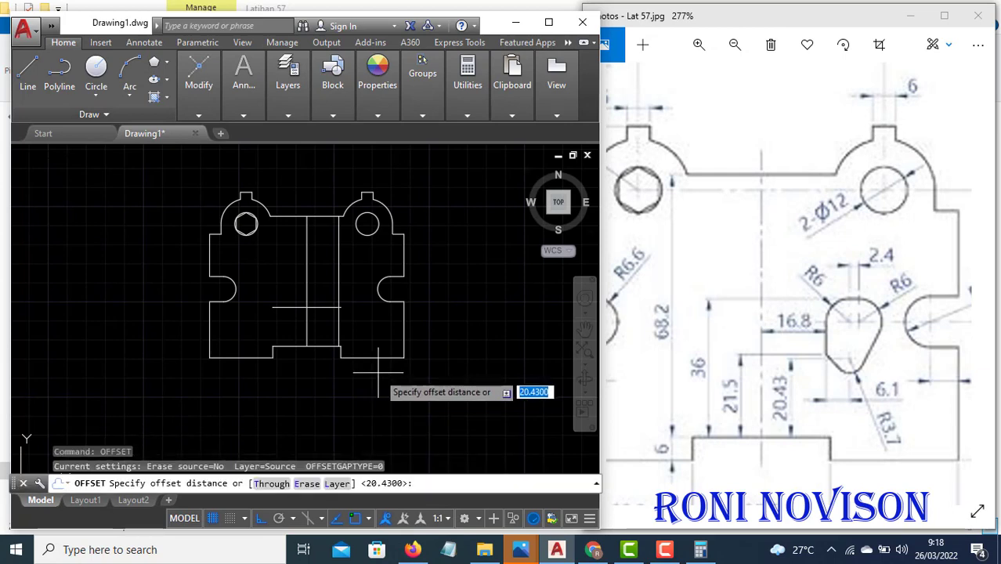
pyautogui.write('21.5')
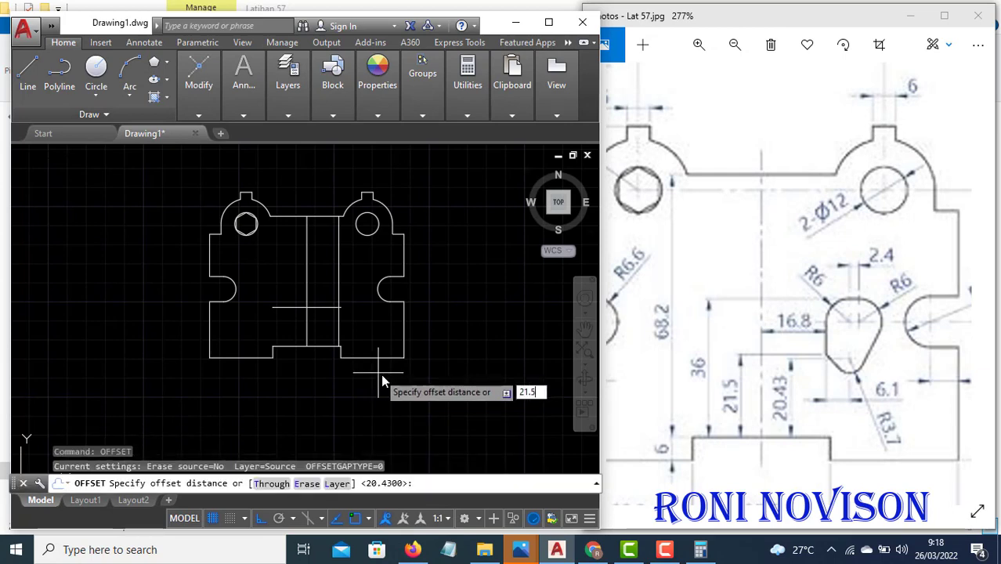
pyautogui.press('Return')
pyautogui.click(322, 347)
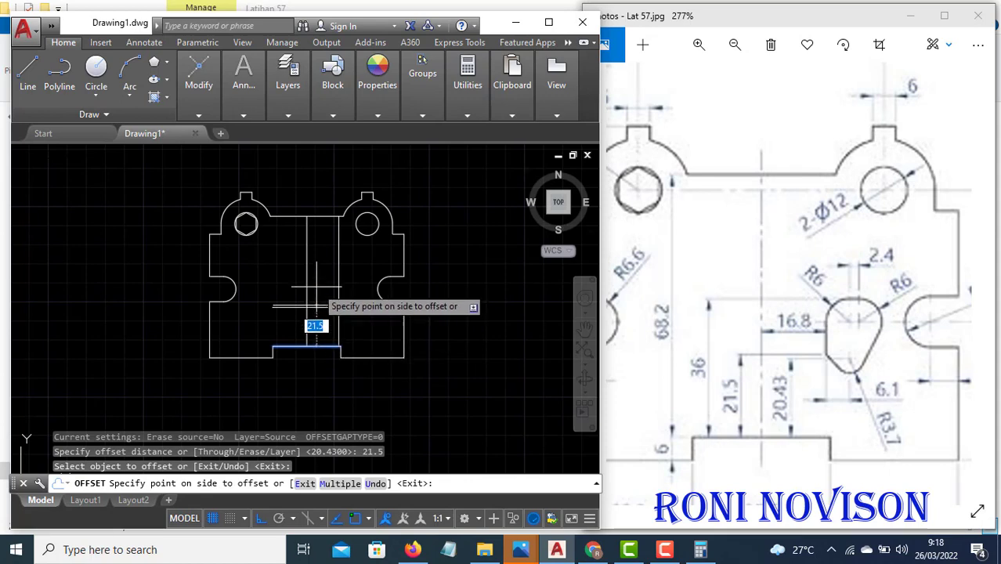
pyautogui.click(320, 312)
pyautogui.press('Escape')
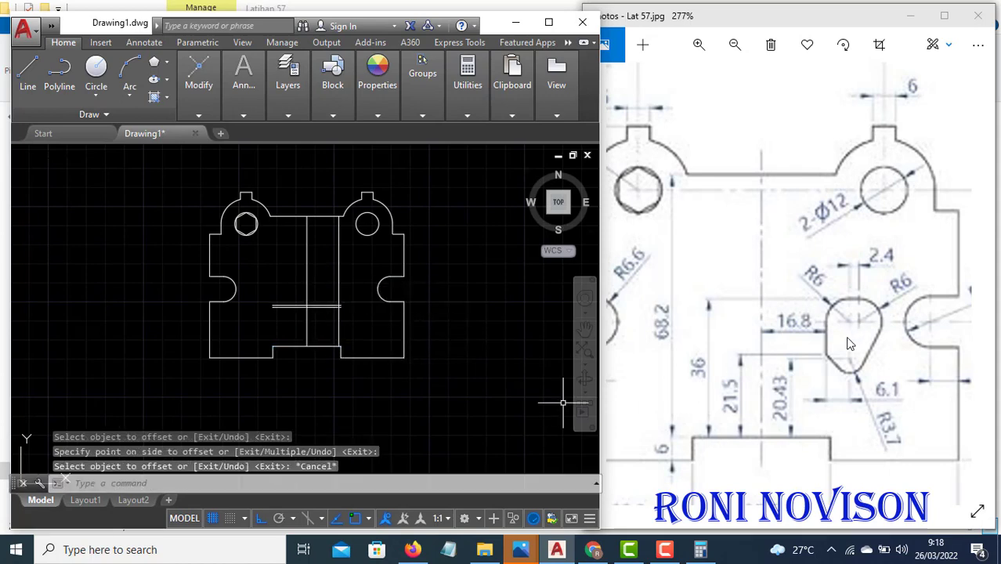
# Offset the bottom recess edge 36 upward for the top of the cutout
pyautogui.scroll(1, 856, 372)
pyautogui.scroll(-1, 856, 373)
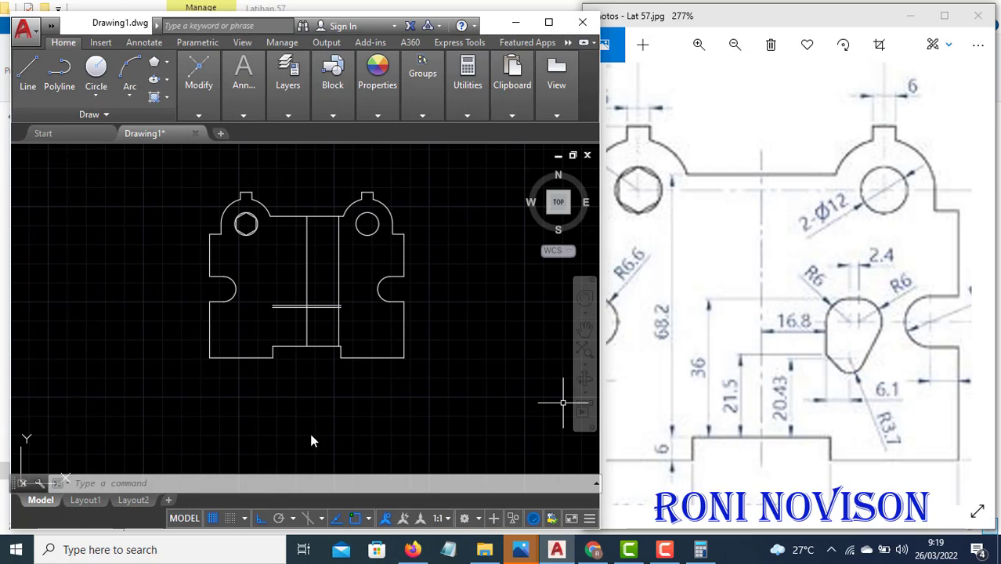
pyautogui.press('Escape')
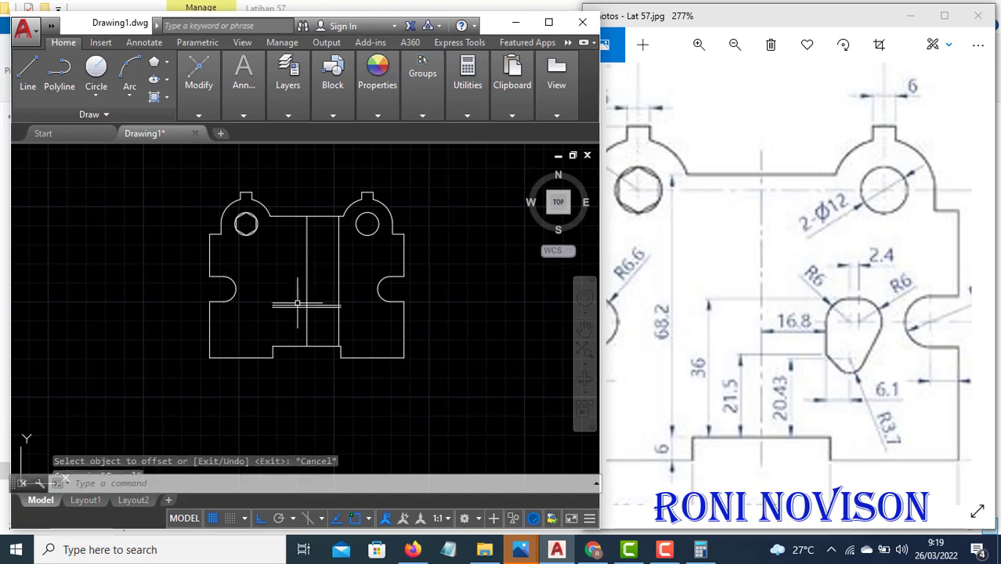
pyautogui.write('offset')
pyautogui.press('Return')
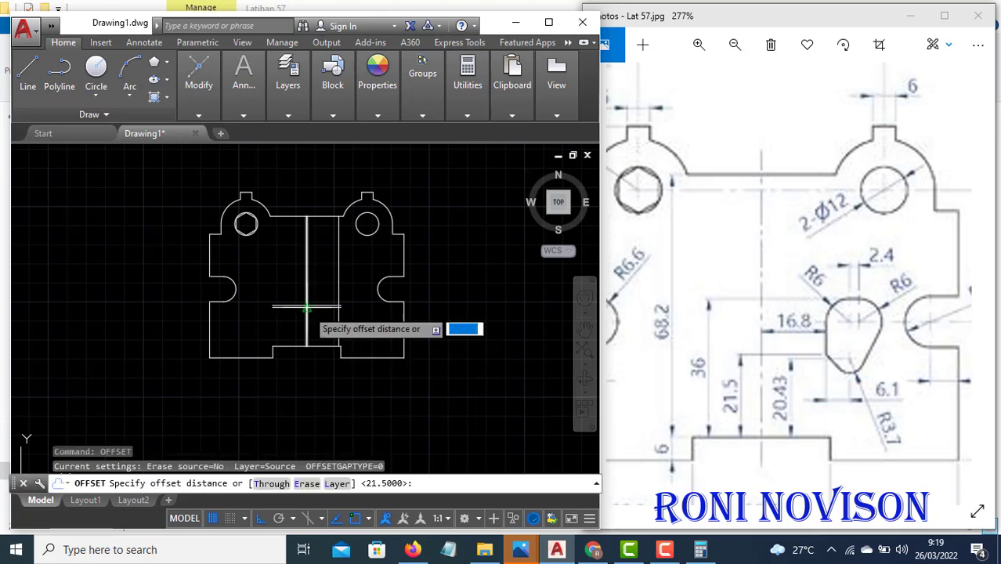
pyautogui.write('36')
pyautogui.press('Return')
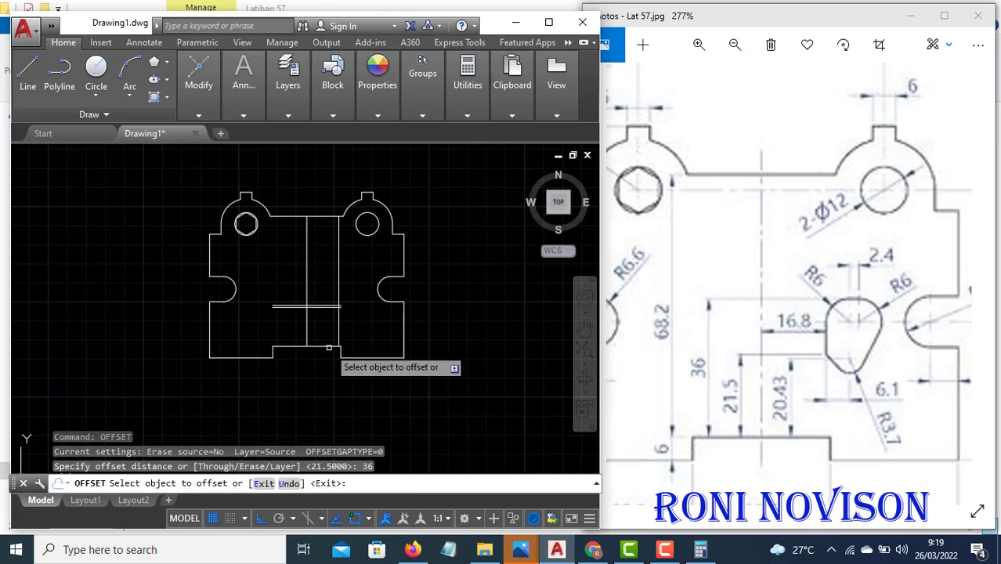
pyautogui.click(333, 347)
pyautogui.click(323, 278)
pyautogui.press('Escape')
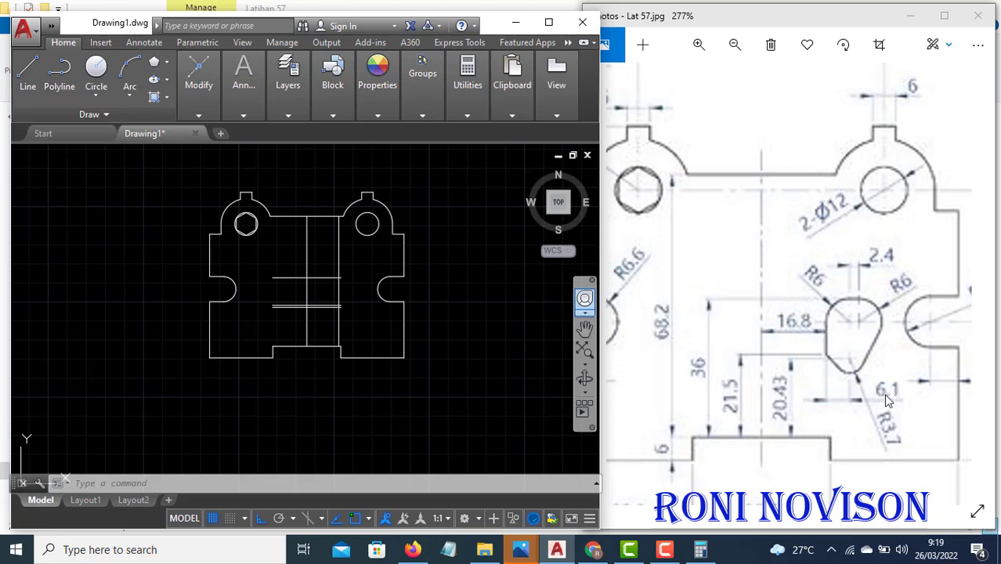
# Offset the cutout's left vertical line 6.1 to the right to locate the R3.7 arc's center
pyautogui.click(337, 287)
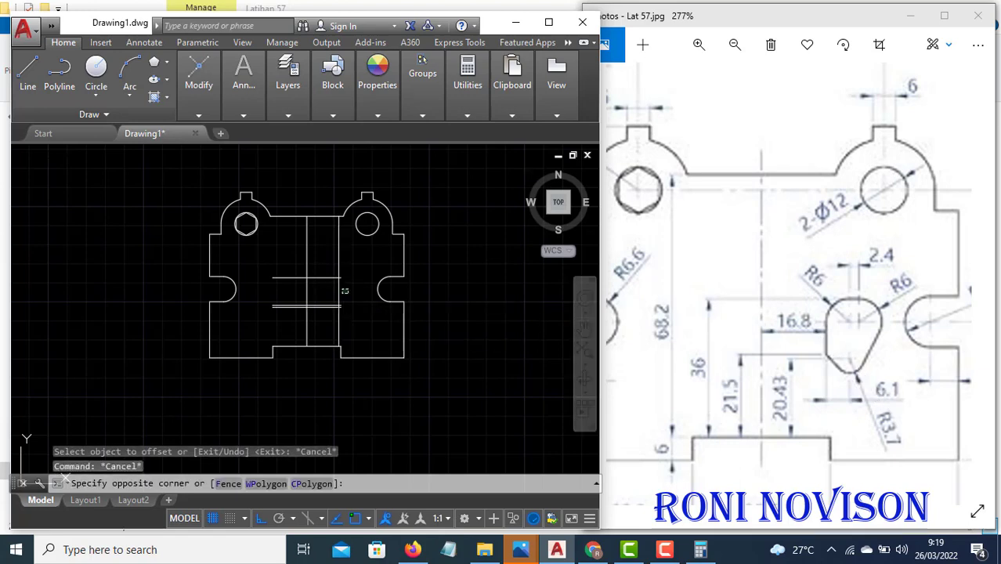
pyautogui.write('off')
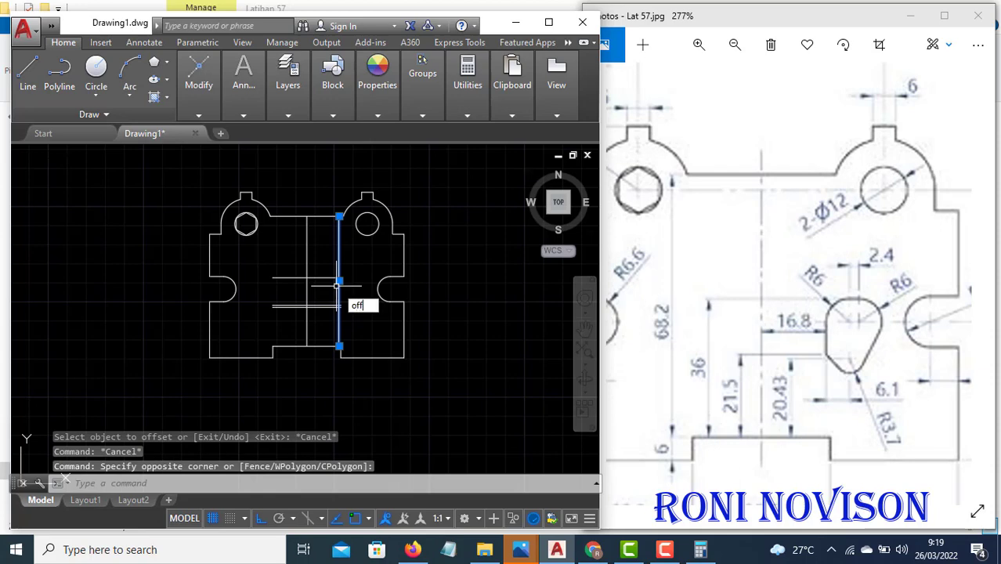
pyautogui.press('Return')
pyautogui.write('6')
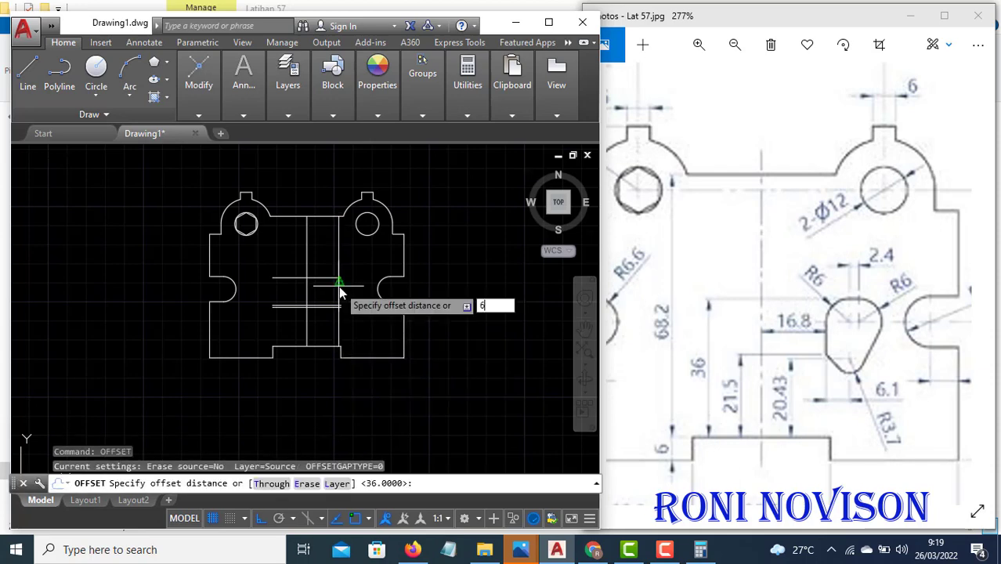
pyautogui.write('.1')
pyautogui.press('Return')
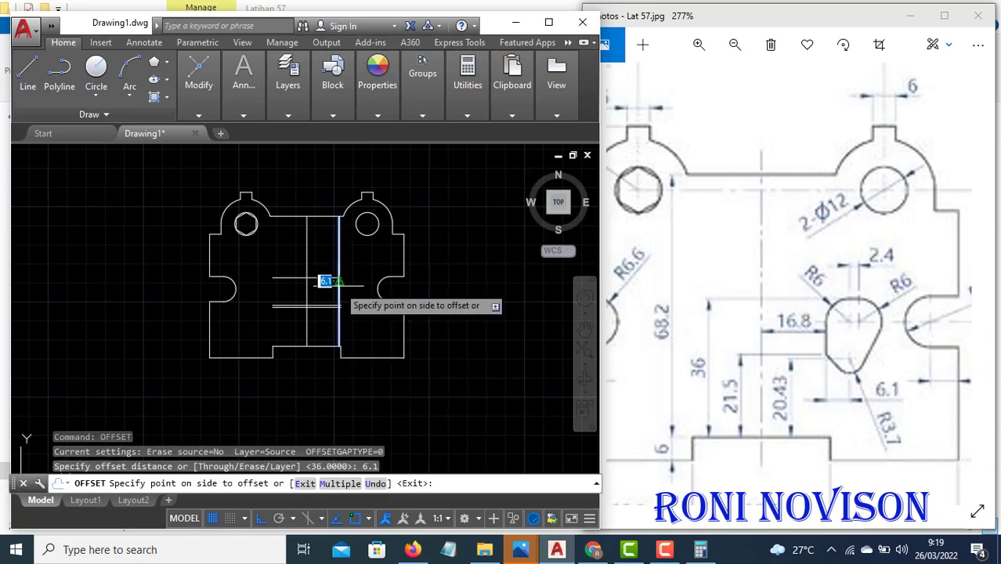
pyautogui.click(374, 325)
pyautogui.press('Escape')
pyautogui.scroll(2, 319, 311)
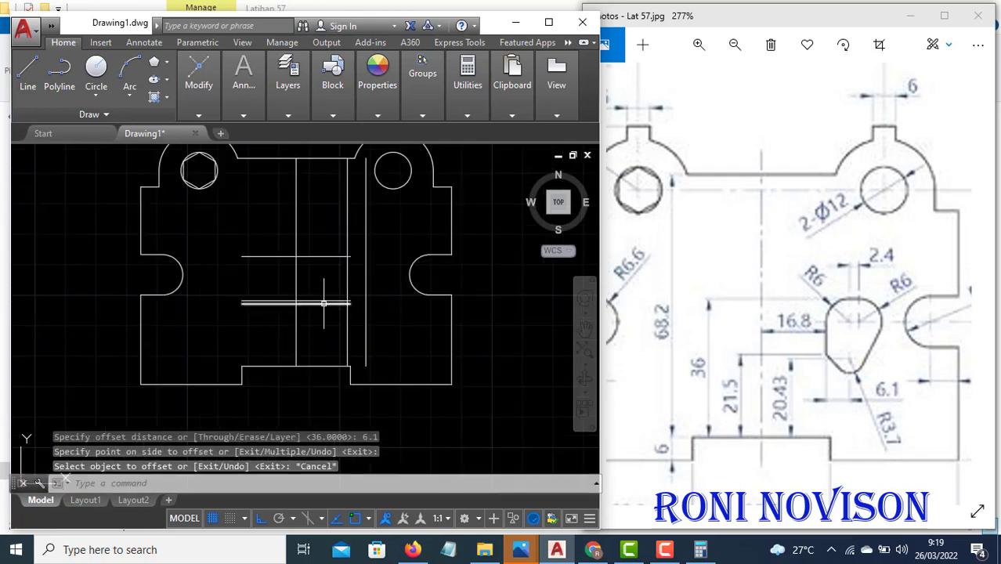
pyautogui.click(324, 303)
pyautogui.write('ex')
pyautogui.press('Return')
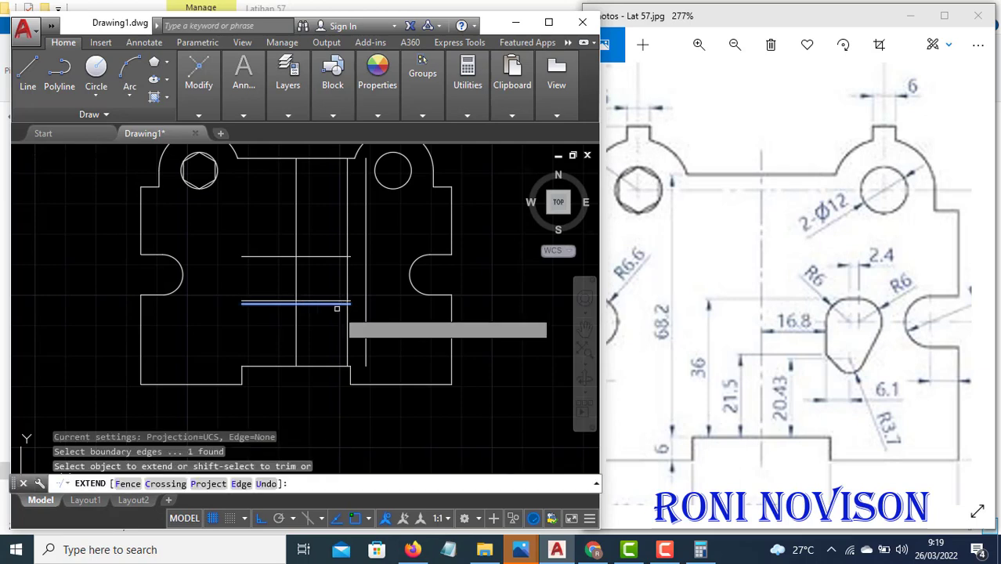
pyautogui.scroll(4, 349, 302)
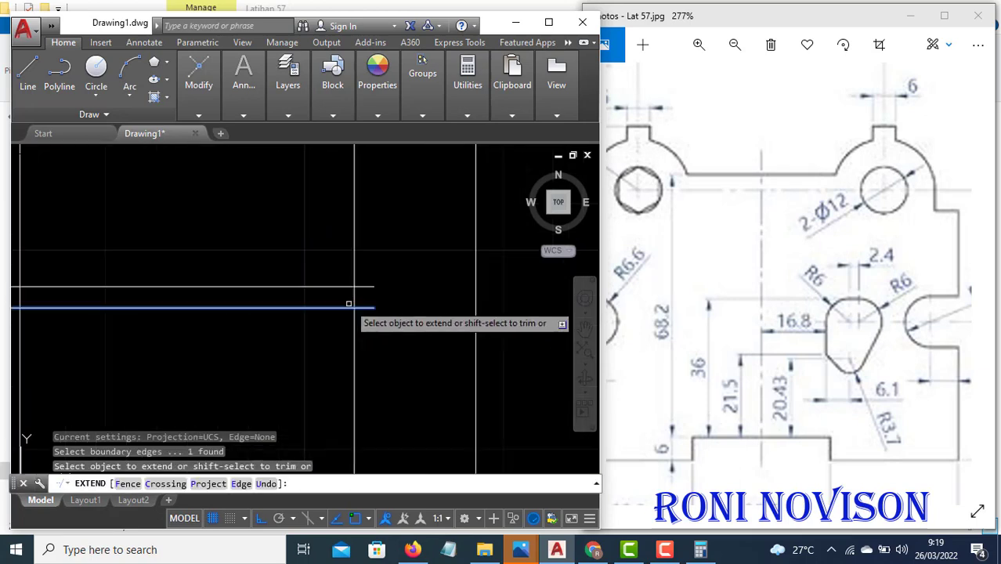
pyautogui.click(373, 307)
pyautogui.rightClick(368, 307)
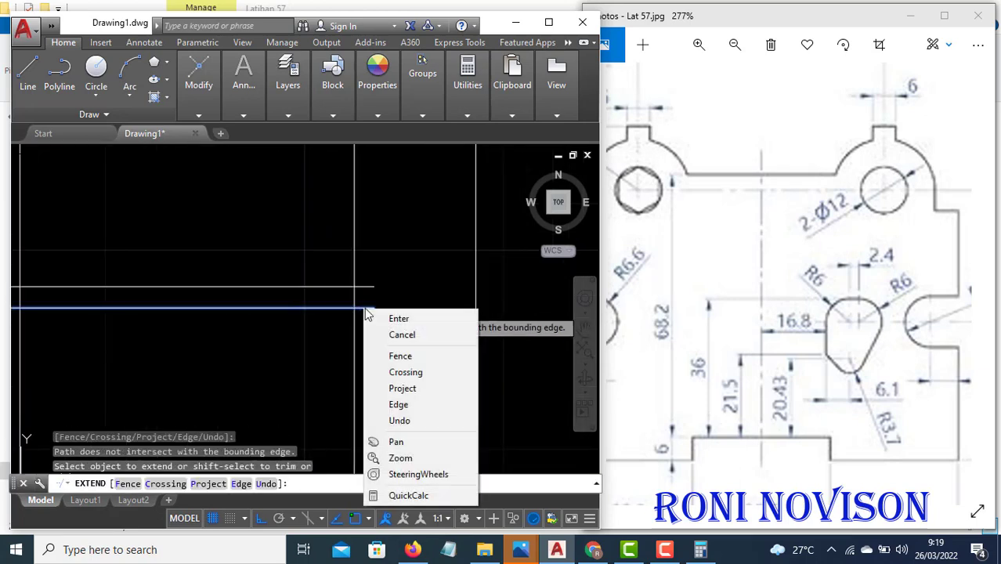
pyautogui.press('Escape')
pyautogui.press('Escape')
# Extend the 20.43 horizontal construction line to the vertical line through the R3.7 arc's center
pyautogui.write('e')
pyautogui.press('BackSpace')
pyautogui.press('Return')
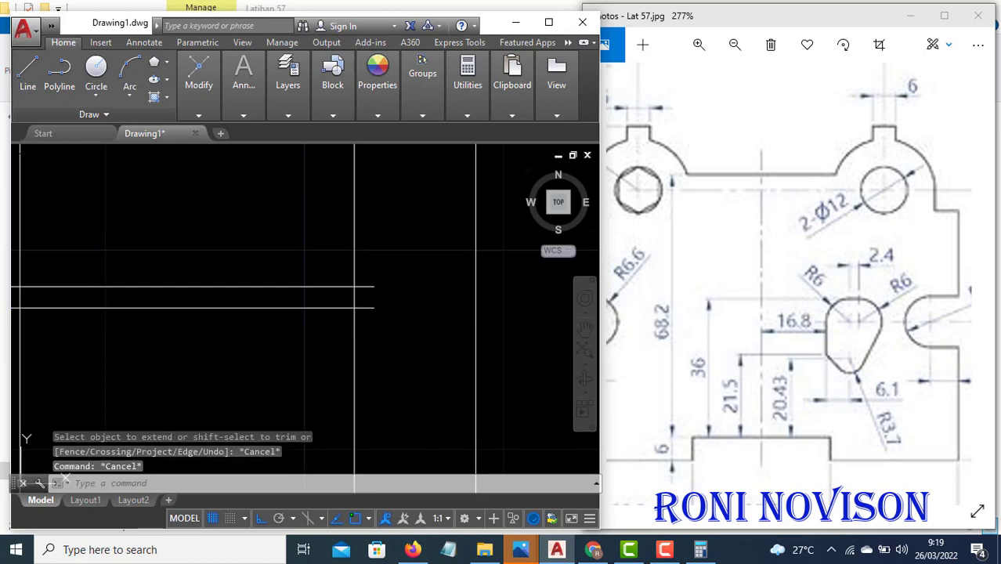
pyautogui.press('Return')
pyautogui.press('Escape')
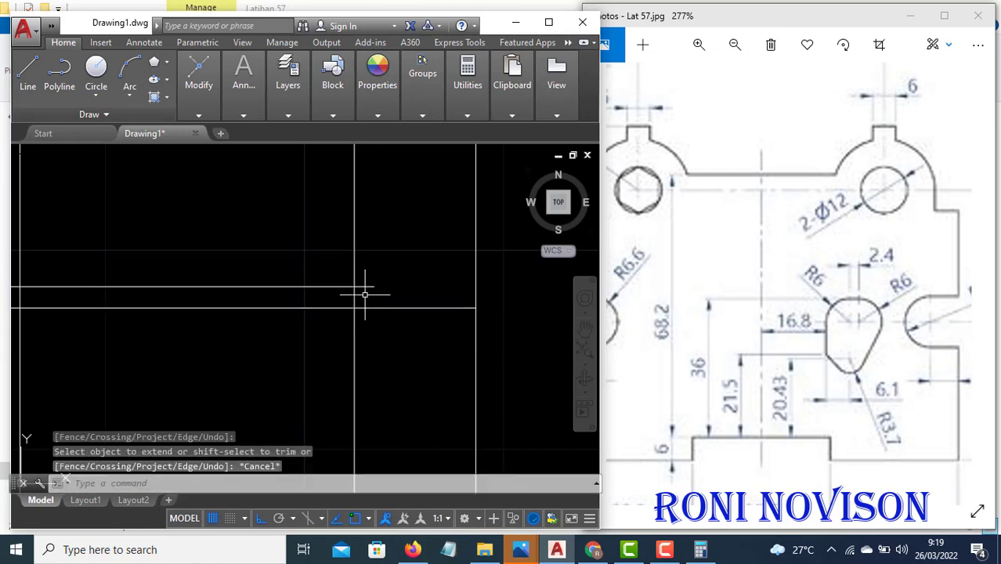
# Draw a circle of radius 3.7 centered where the extended horizontal line meets the vertical center line
pyautogui.scroll(-5, 400, 286)
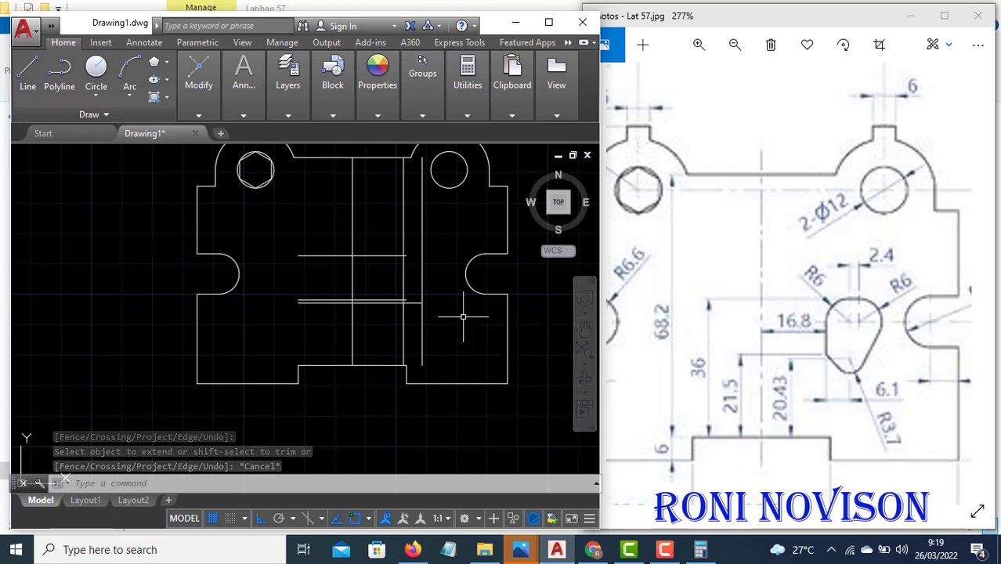
pyautogui.write('c')
pyautogui.press('Return')
pyautogui.scroll(3, 419, 299)
pyautogui.click(418, 296)
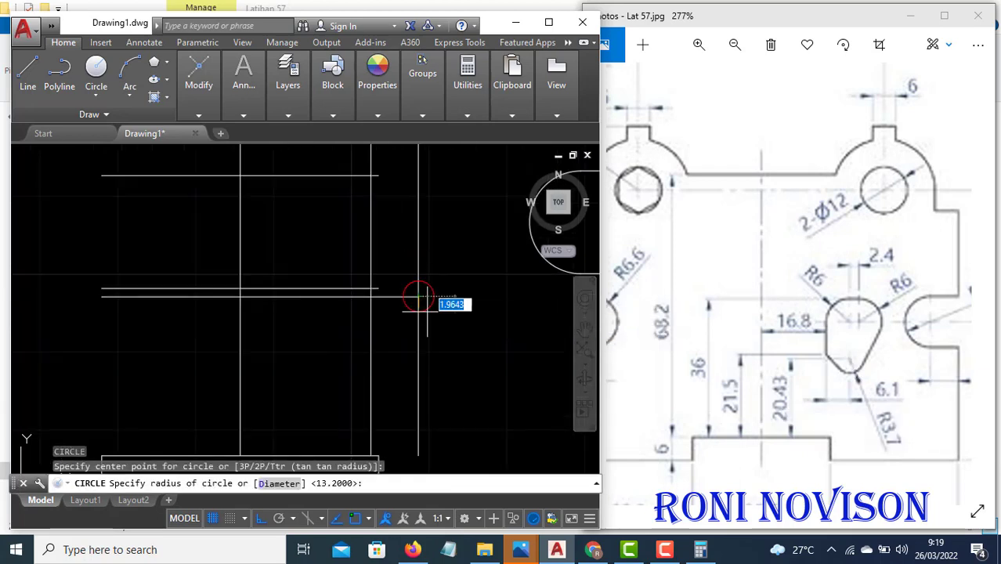
pyautogui.write('3.7')
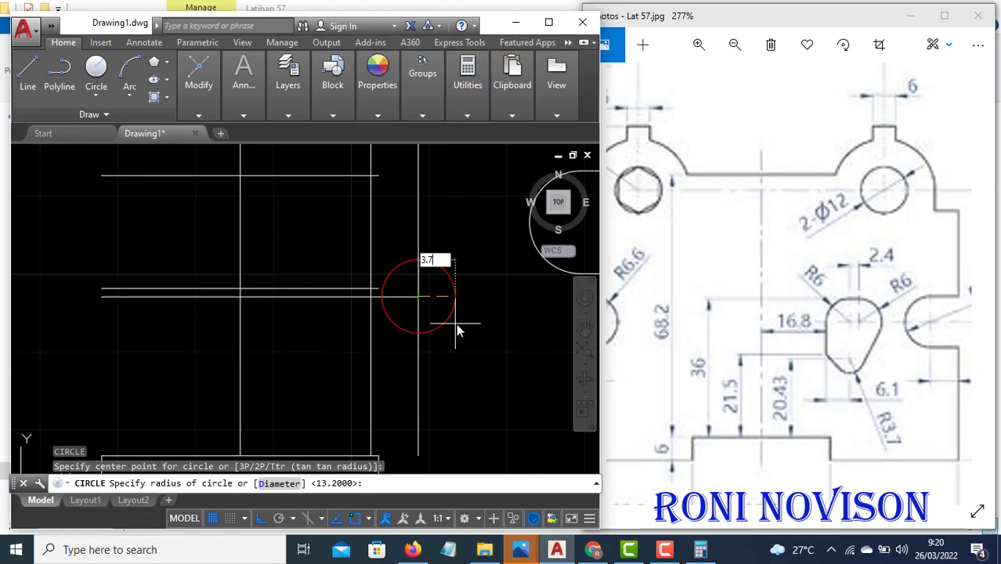
pyautogui.press('Return')
pyautogui.click(474, 327)
pyautogui.click(435, 286)
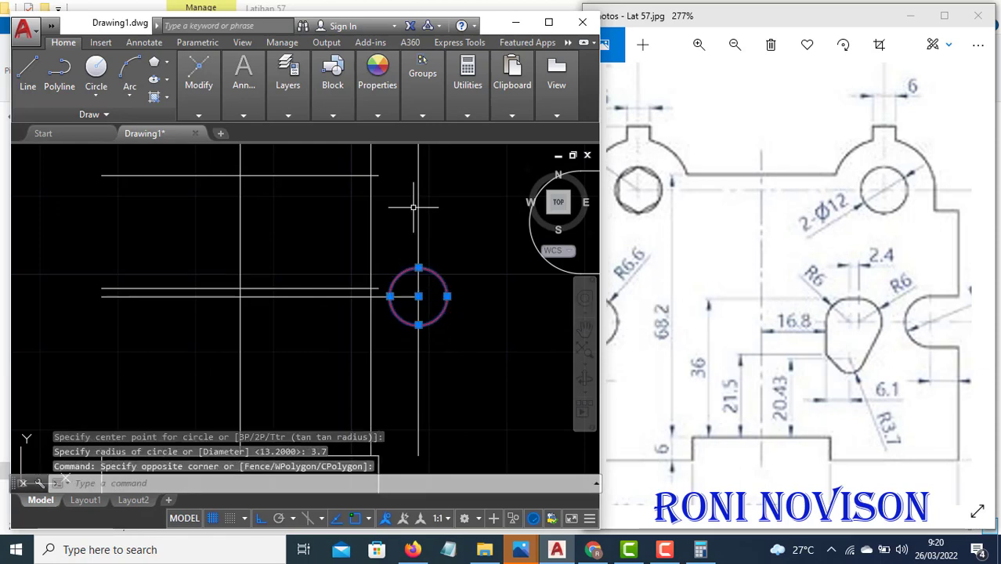
pyautogui.click(377, 114)
pyautogui.press('Escape')
pyautogui.press('Escape')
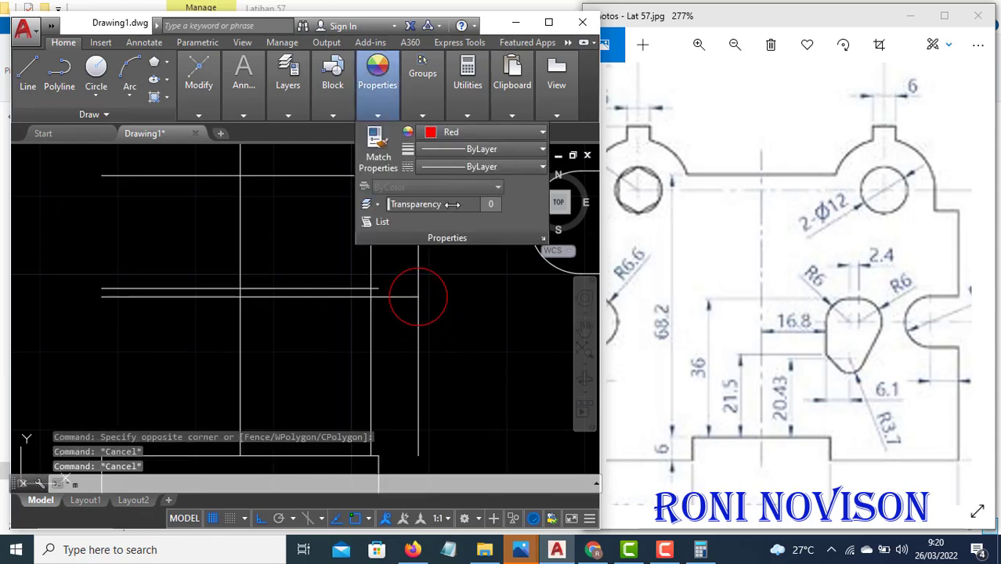
# Match the R3.7 circle's properties to those of the vertical line through its center
pyautogui.write('ma')
pyautogui.press('Return')
pyautogui.click(418, 356)
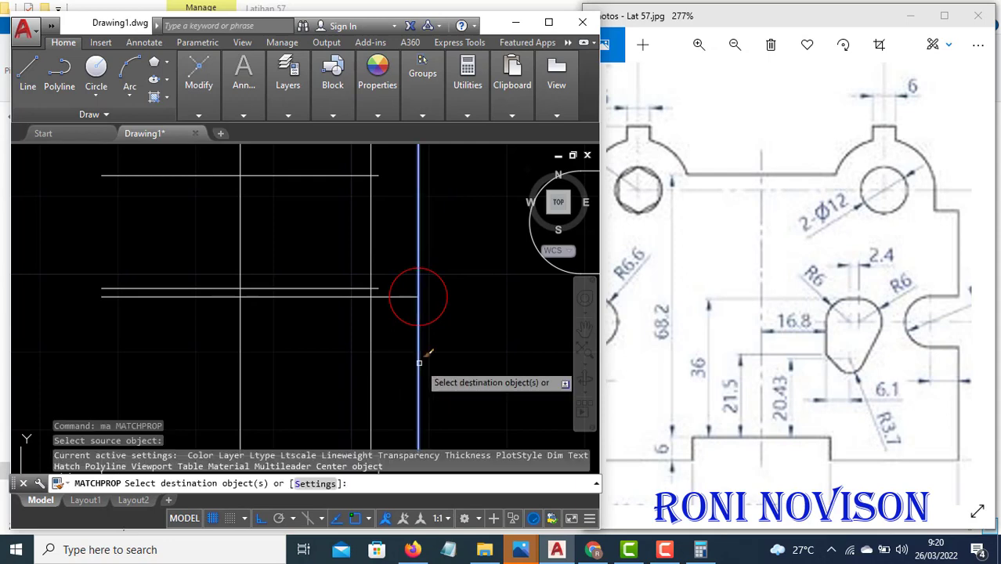
pyautogui.press('Escape')
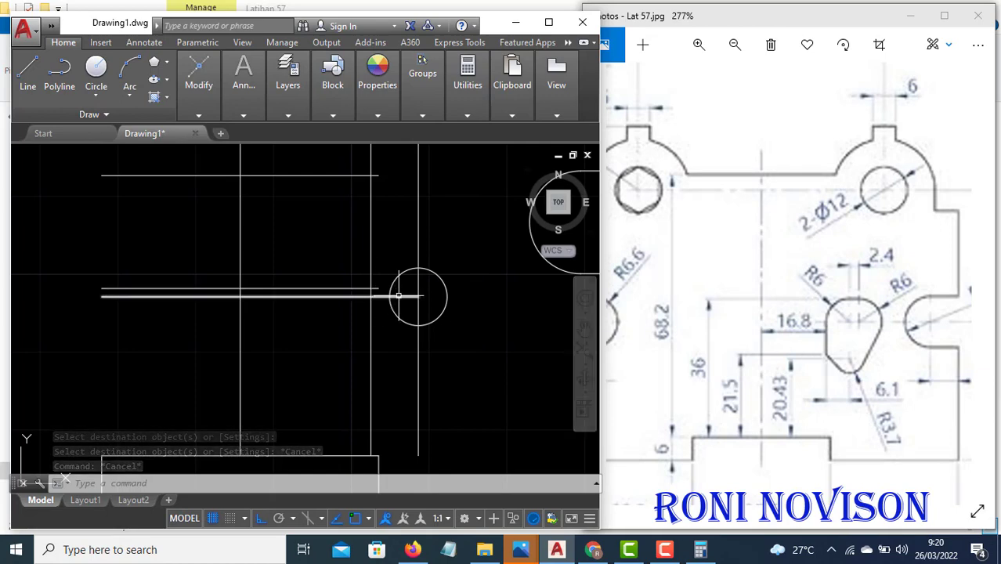
pyautogui.press('l')
pyautogui.press('Return')
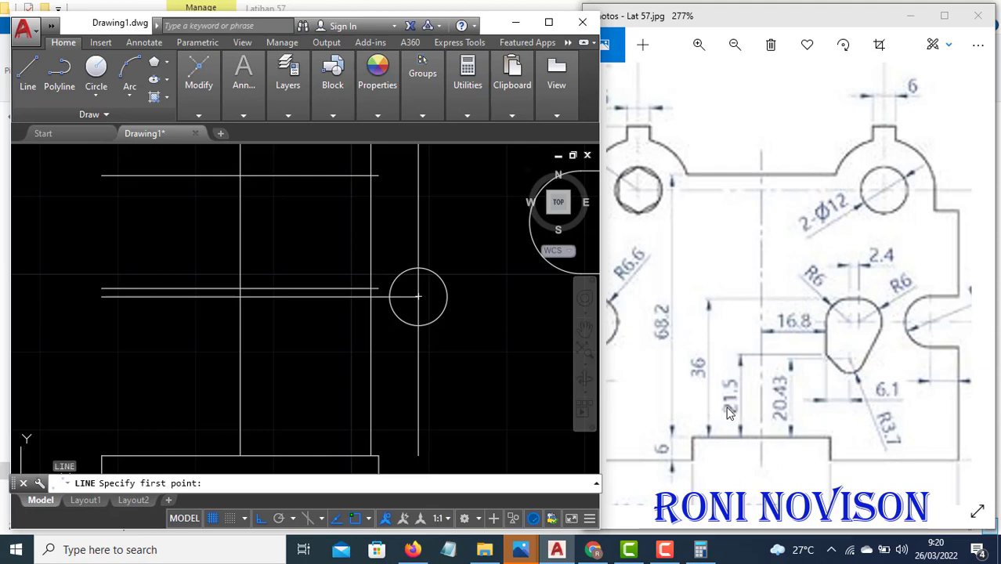
pyautogui.click(378, 289)
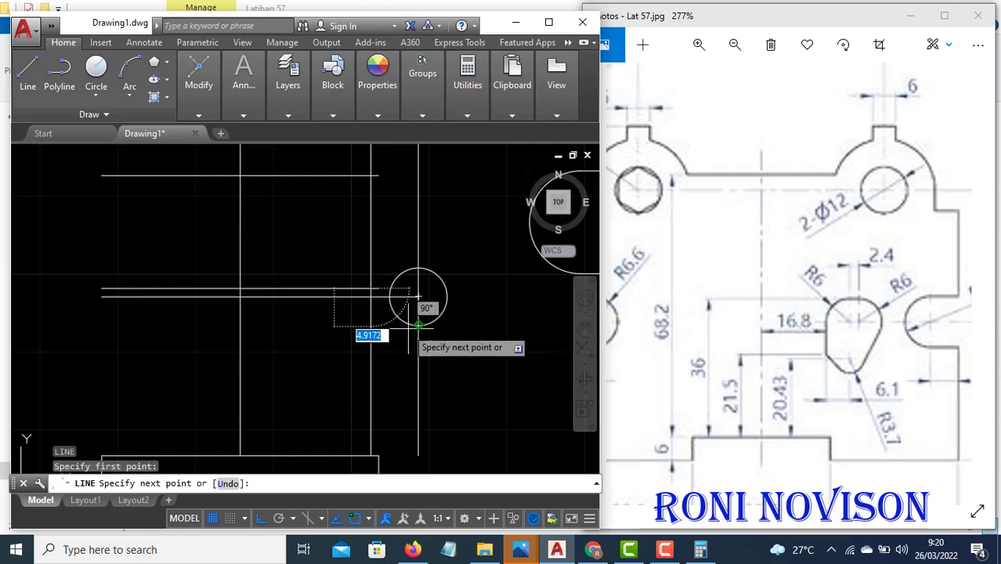
pyautogui.press('Escape')
# Set the current drawing color to ByLayer
pyautogui.click(377, 116)
pyautogui.click(429, 132)
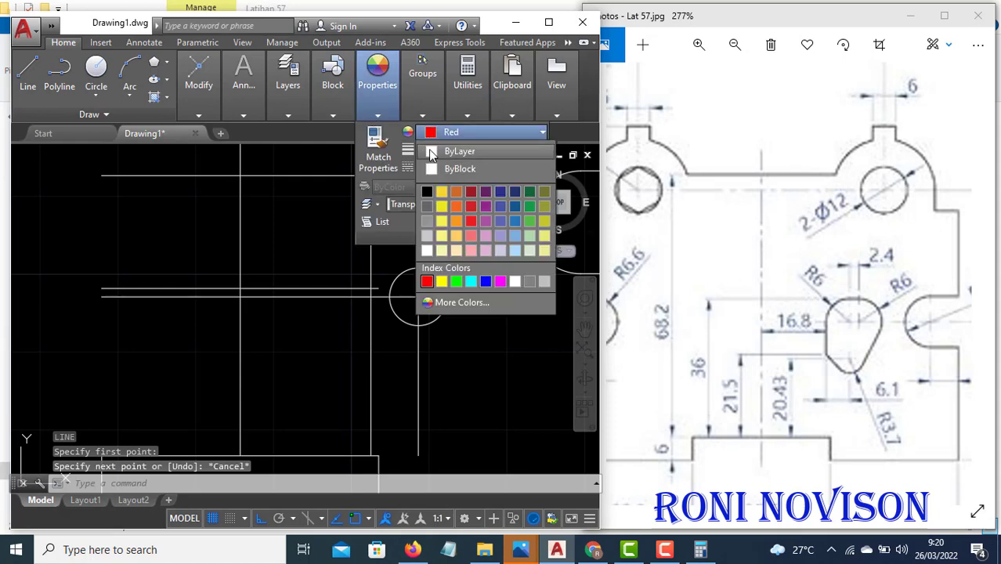
pyautogui.click(429, 149)
pyautogui.press('Escape')
pyautogui.press('Escape')
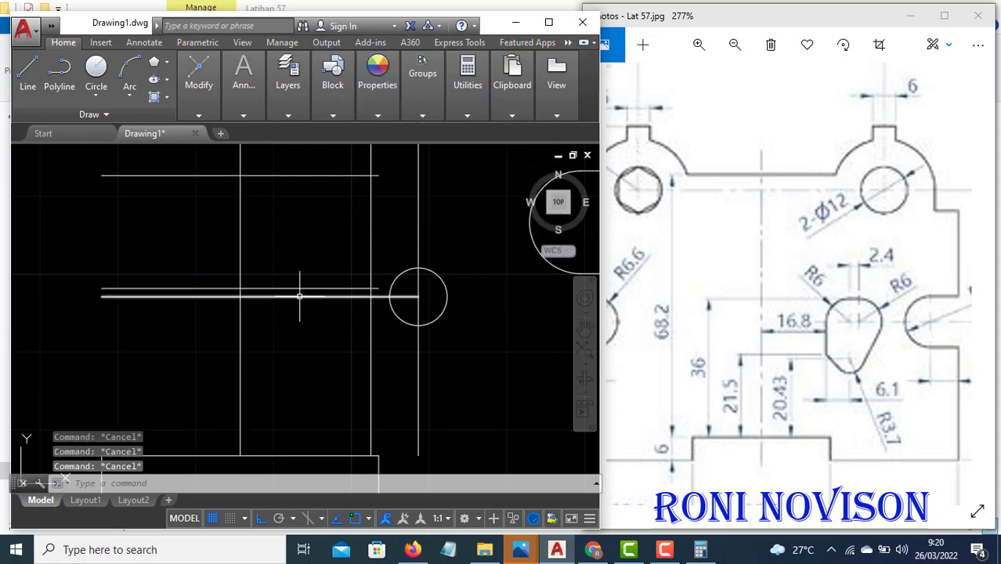
# Draw a line from where the 21.5 line crosses the cutout's left vertical, tangent to the R3.7 circle's lower left
pyautogui.write('l')
pyautogui.press('Return')
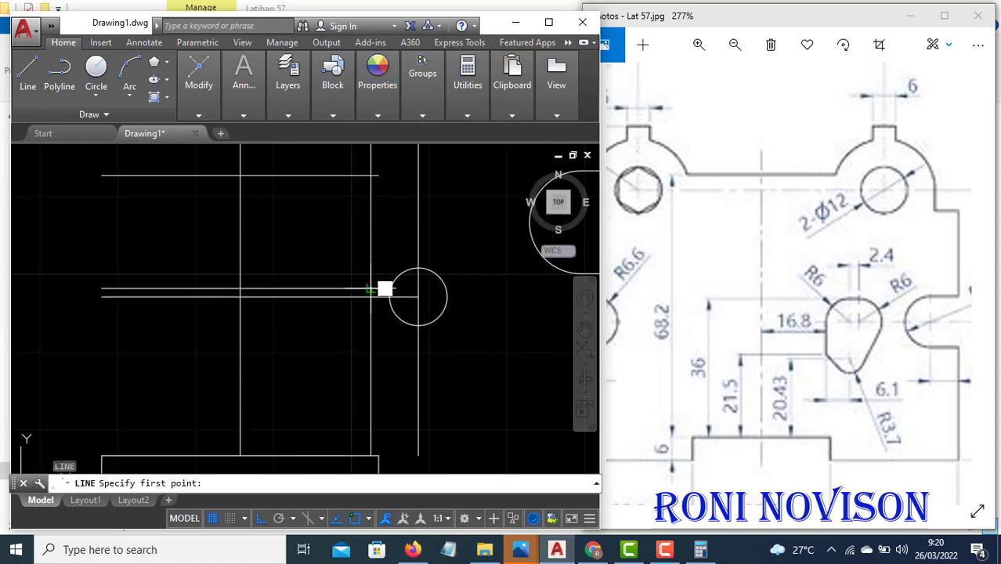
pyautogui.click(378, 290)
pyautogui.write('ta')
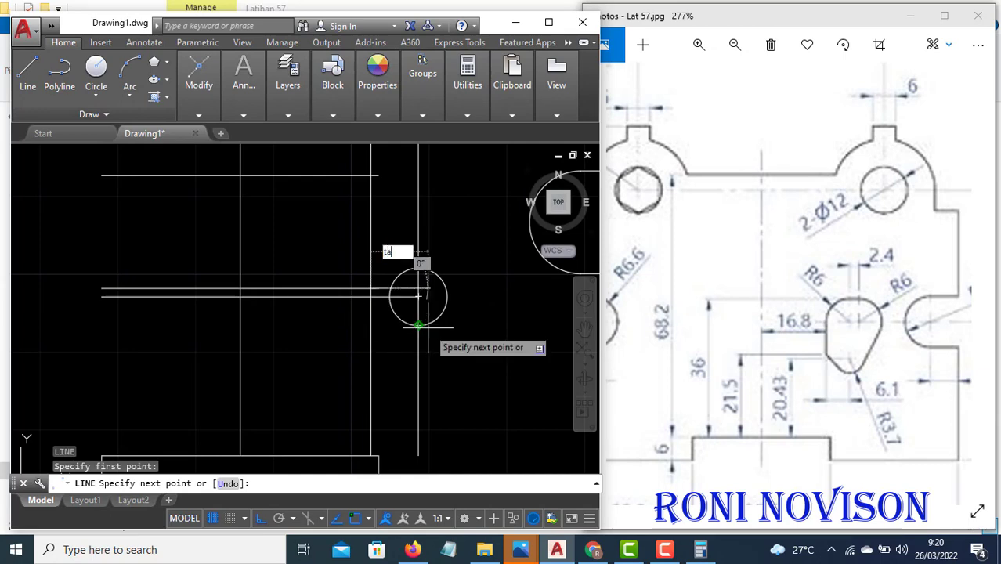
pyautogui.write('n')
pyautogui.press('Return')
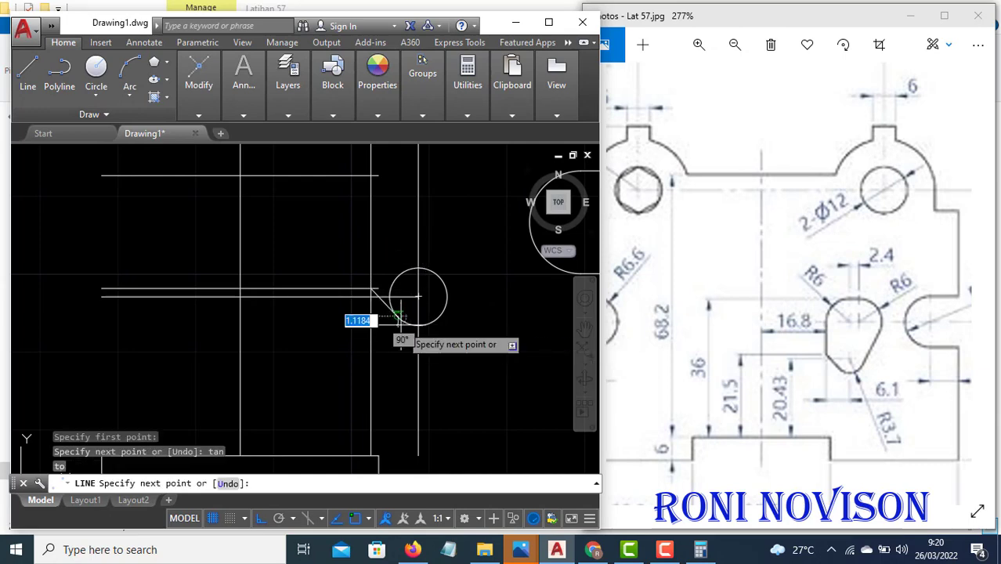
pyautogui.click(399, 318)
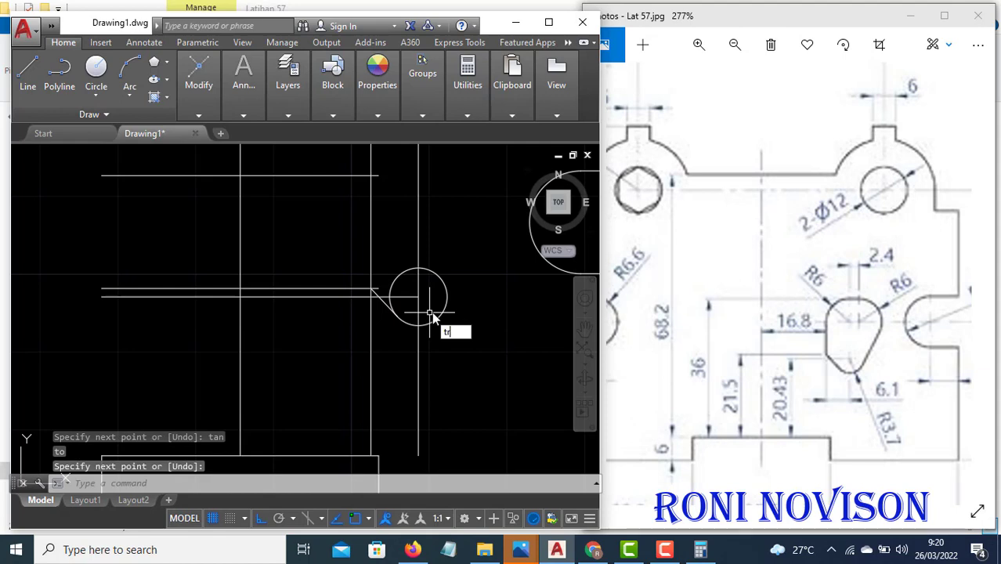
# Trim the left part of the R3.7 circle between the tangent line and the vertical center line
pyautogui.write('tr')
pyautogui.press('Return')
pyautogui.press('Return')
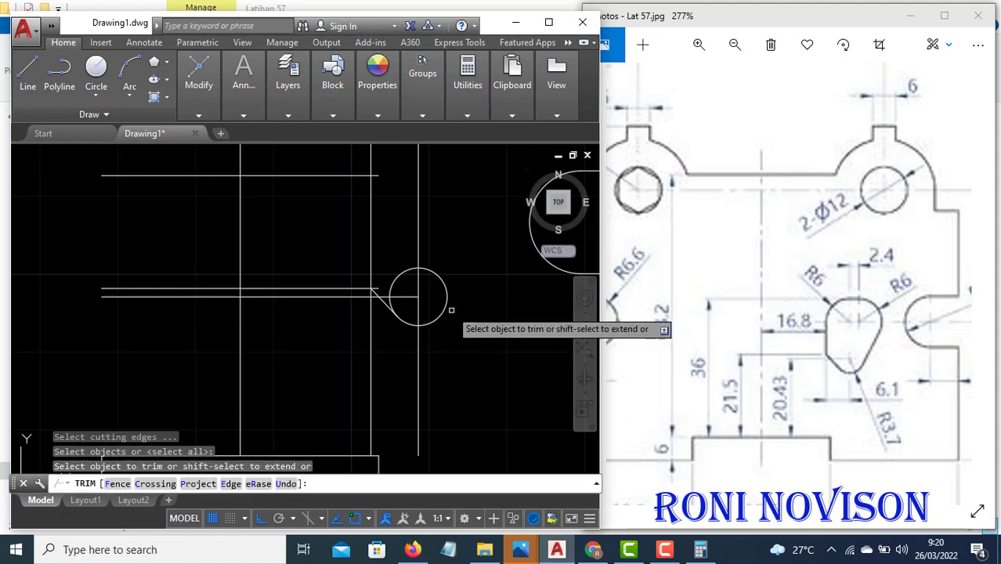
pyautogui.click(390, 301)
pyautogui.click(418, 286)
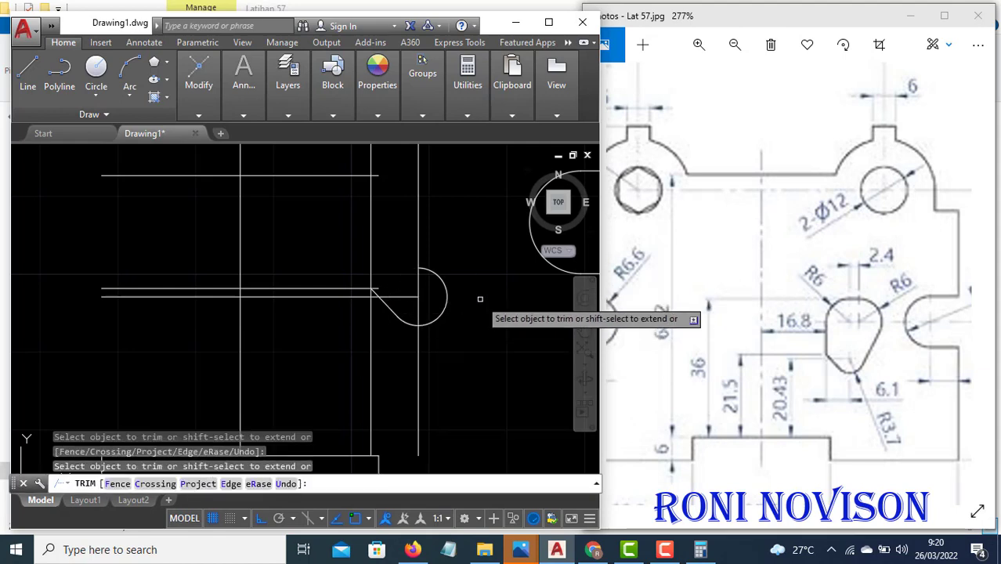
pyautogui.press('Escape')
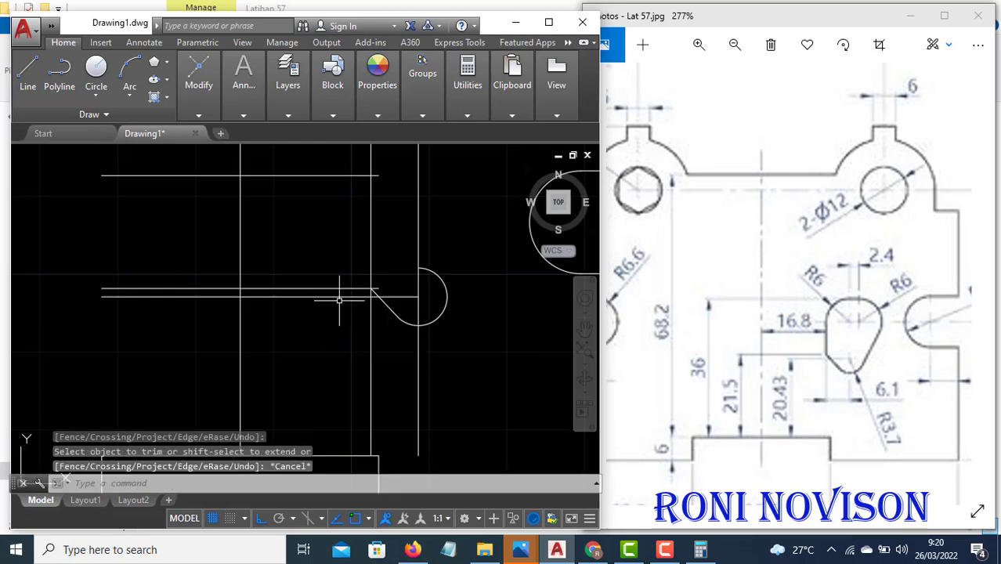
# Try to trim at the corner where the tangent line meets the cutout's left vertical line
pyautogui.write('tr')
pyautogui.press('Return')
pyautogui.press('Return')
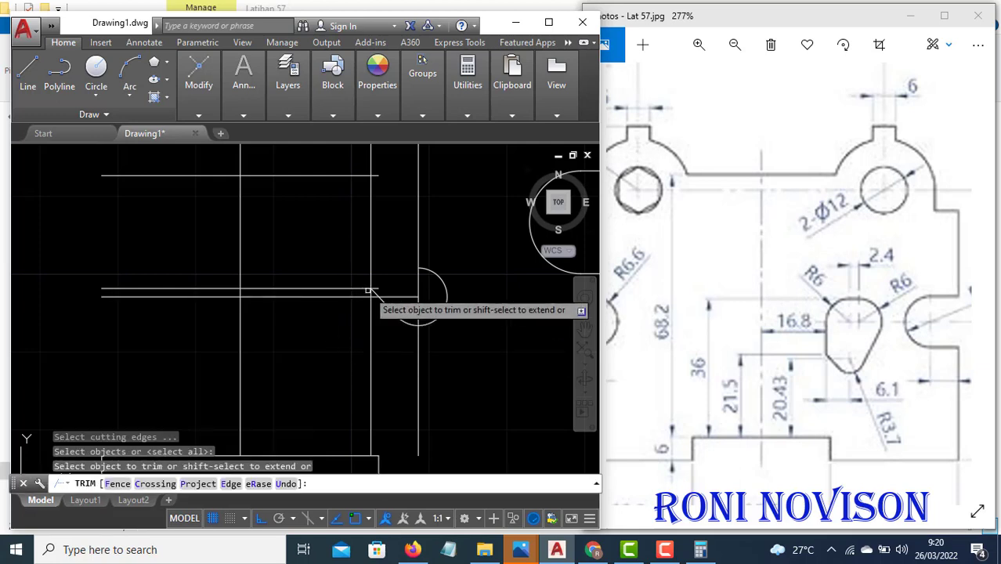
pyautogui.click(372, 291)
pyautogui.press('Escape')
# Try erasing the 20.43 horizontal construction line, and undo both that erase and the preceding trim
pyautogui.click(376, 337)
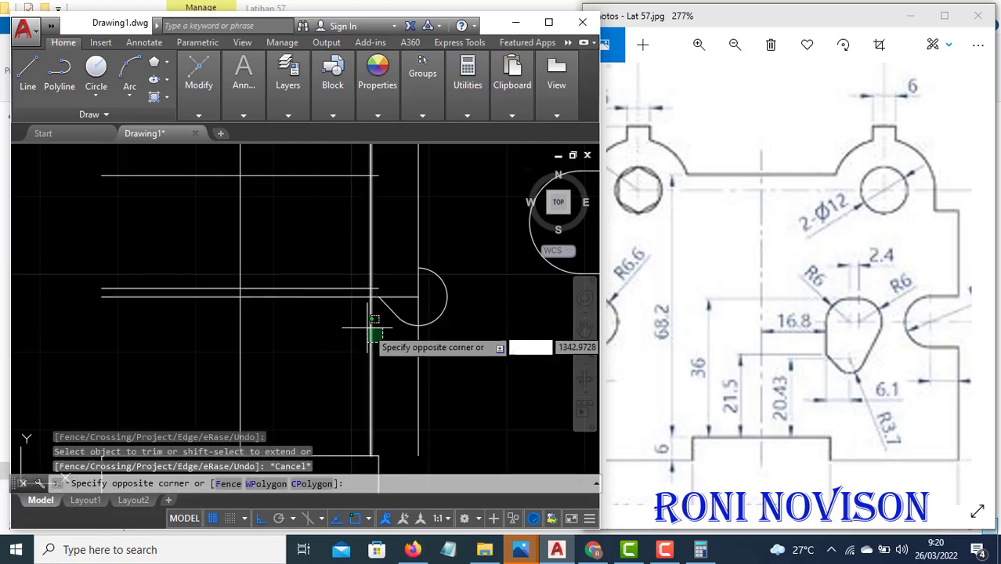
pyautogui.click(366, 327)
pyautogui.press('Delete')
pyautogui.click(329, 296)
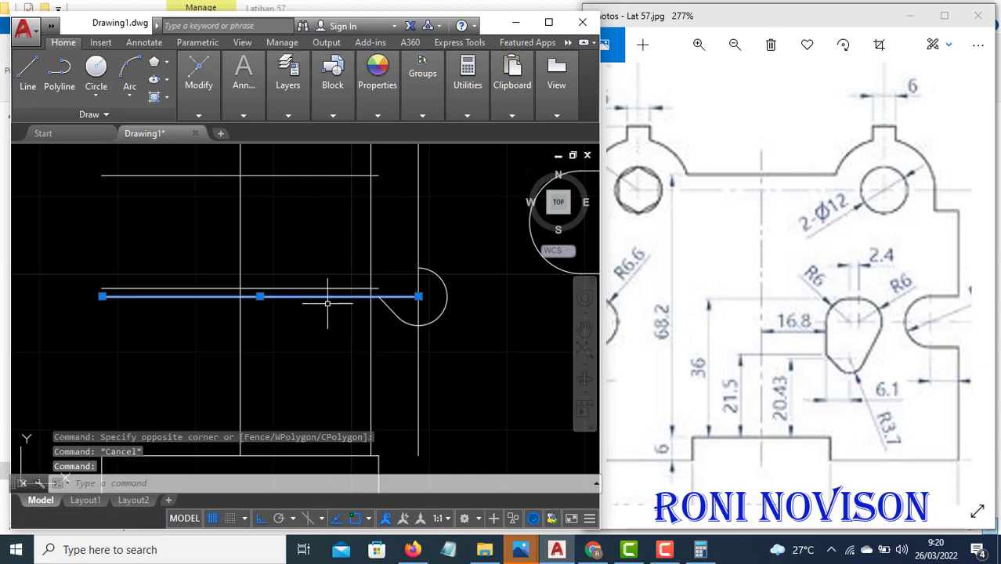
pyautogui.press('Return')
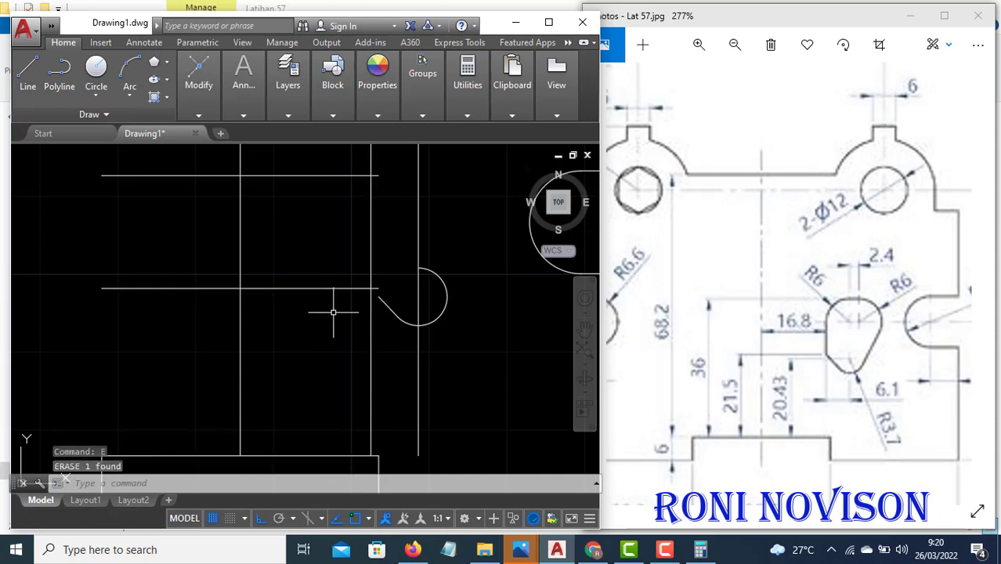
pyautogui.hotkey('ctrl', 'z')
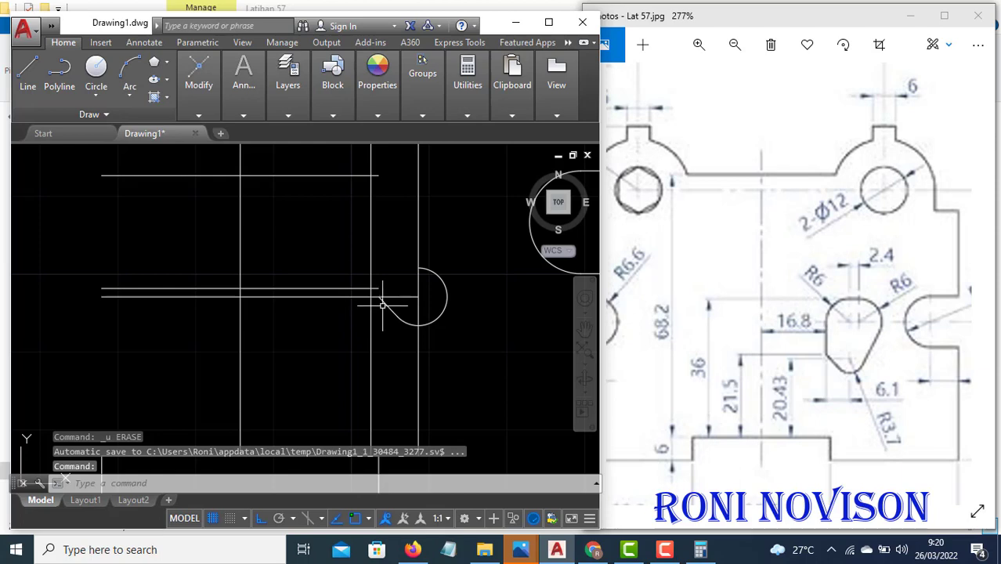
pyautogui.hotkey('ctrl', 'z')
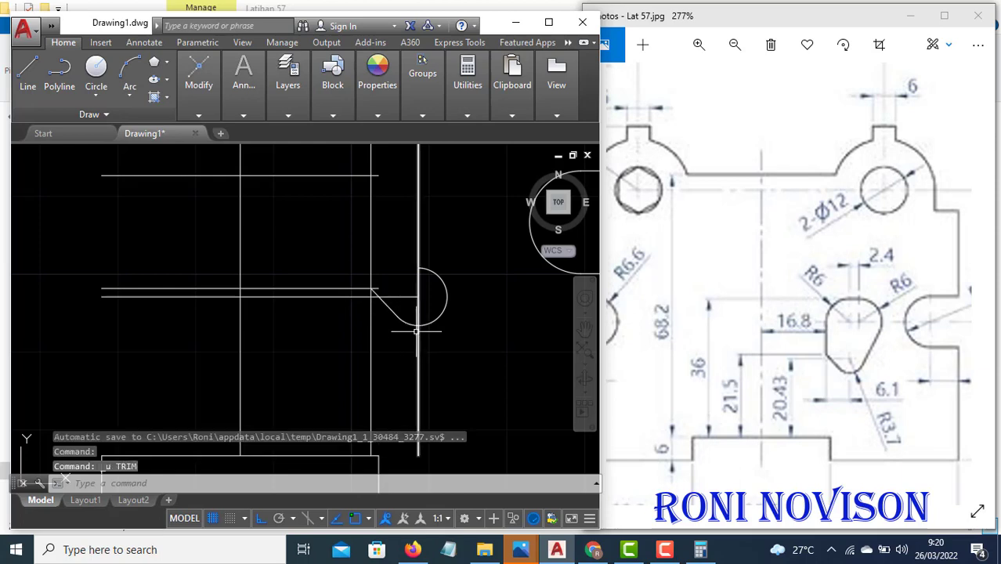
# Trim the cutout's left vertical line between the 21.5 and 20.43 horizontal construction lines
pyautogui.press('Escape')
pyautogui.write('tr')
pyautogui.press('Return')
pyautogui.press('Return')
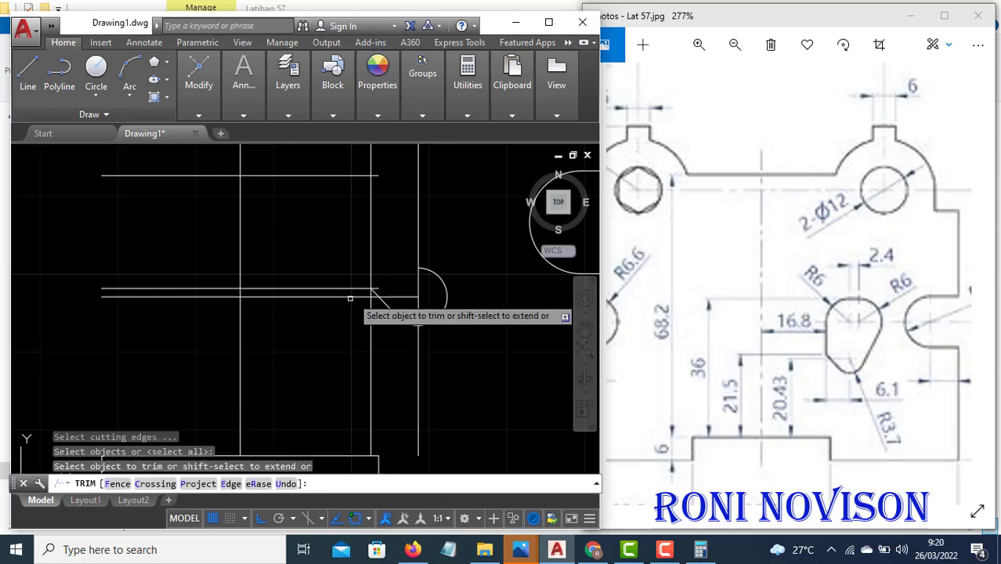
pyautogui.scroll(3, 360, 290)
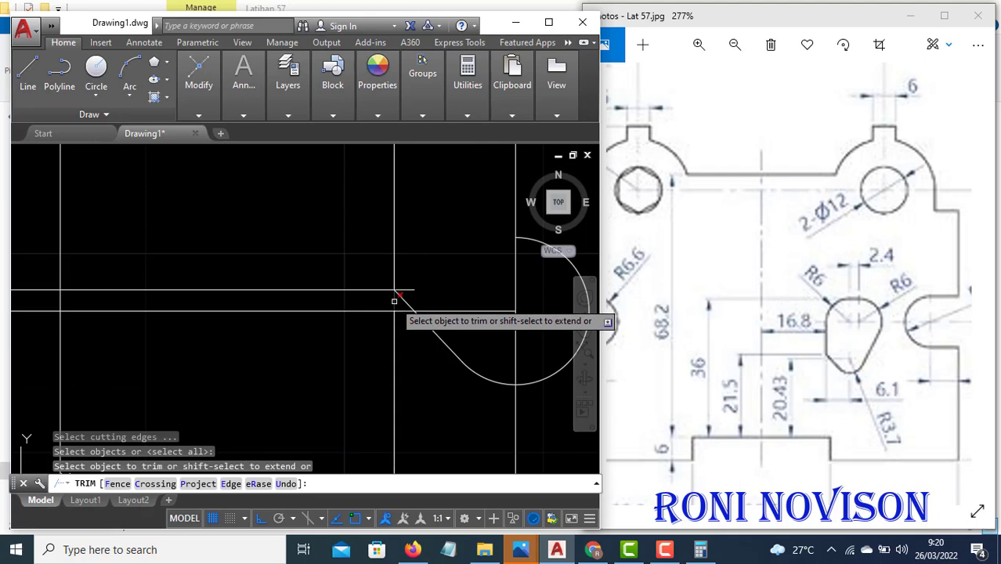
pyautogui.press('Escape')
# Erase the 20.43 horizontal construction line
pyautogui.scroll(-3, 388, 302)
pyautogui.click(367, 309)
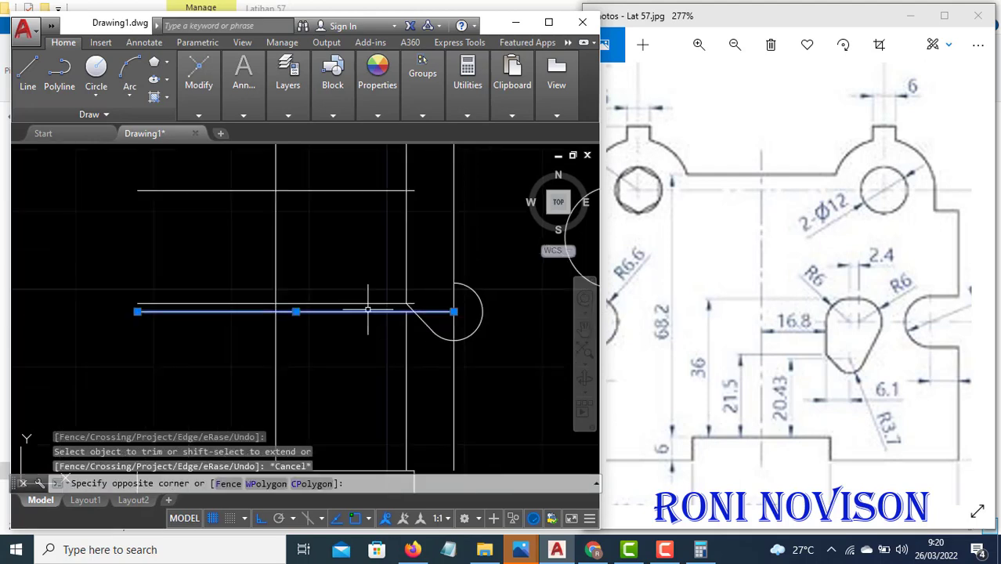
pyautogui.click(367, 309)
pyautogui.press('Return')
# Erase the leftover lower piece of the cutout's left vertical line, down to the bottom recess edge
pyautogui.scroll(-2, 368, 301)
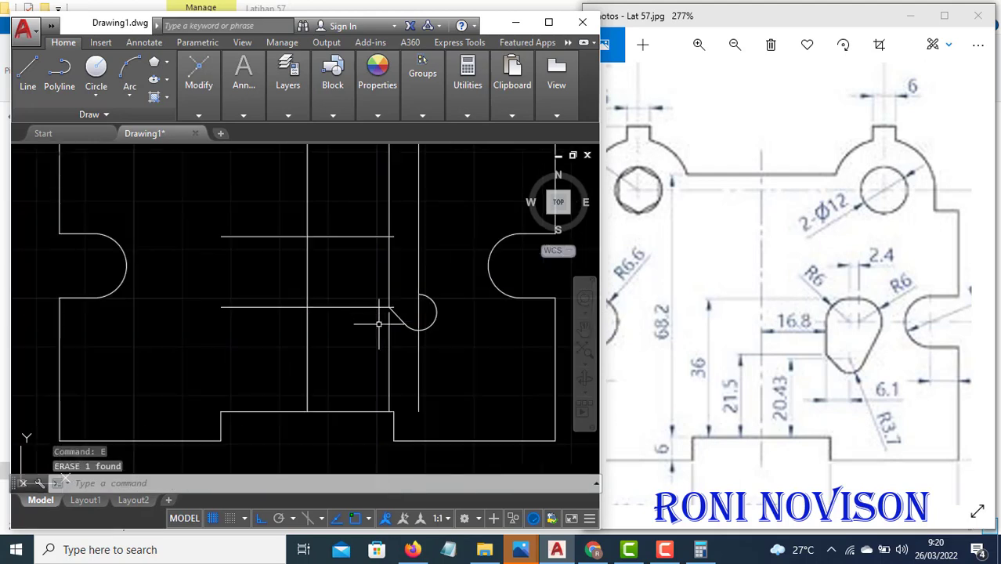
pyautogui.click(397, 340)
pyautogui.click(375, 350)
pyautogui.write('e')
pyautogui.press('Return')
pyautogui.scroll(-2, 369, 346)
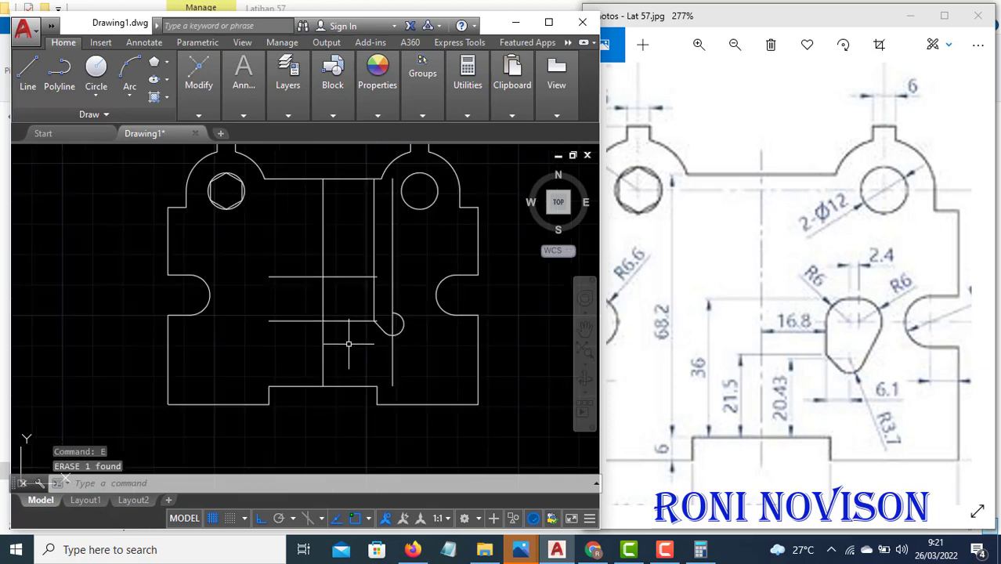
pyautogui.scroll(4, 375, 329)
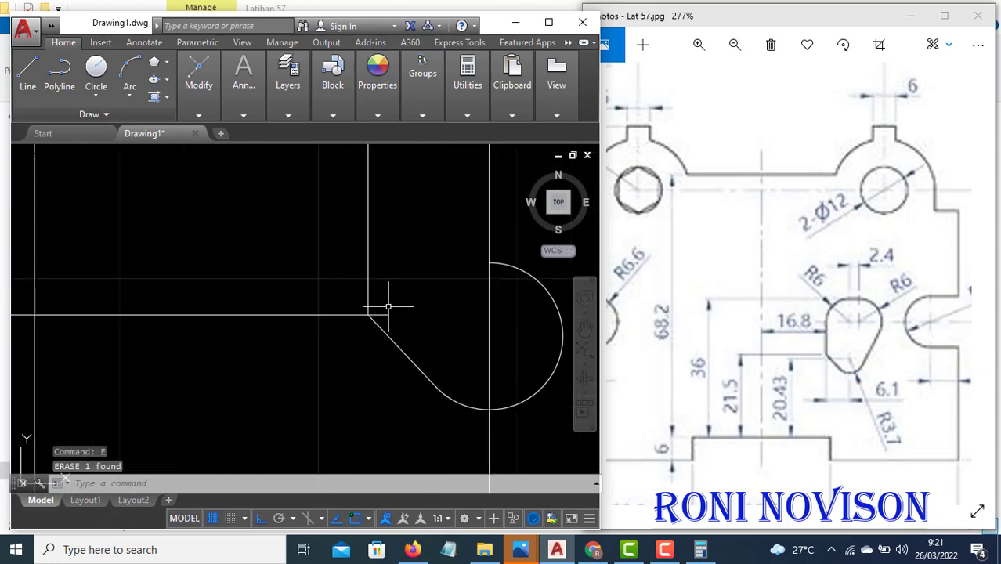
pyautogui.write('tr')
pyautogui.press('Return')
pyautogui.press('Return')
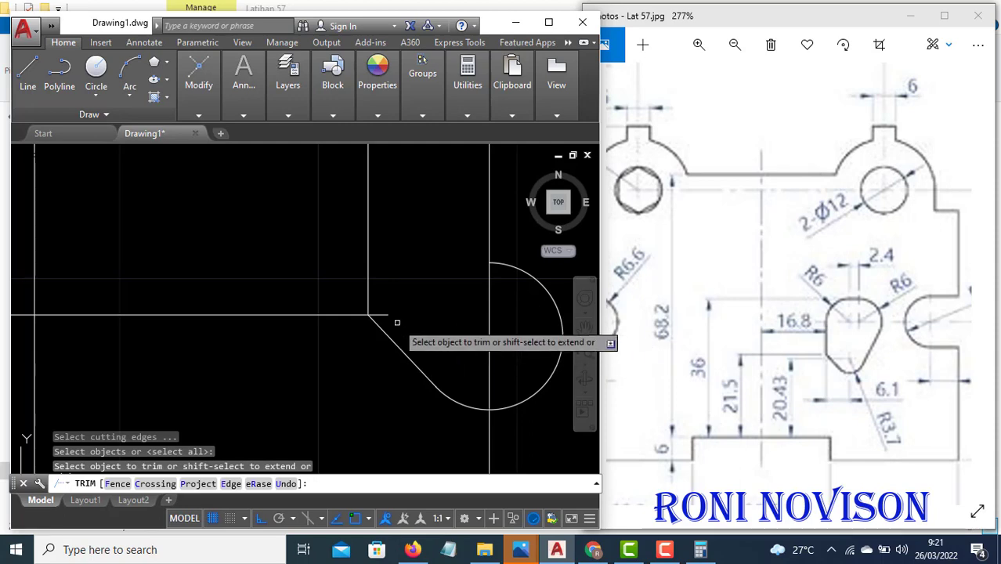
pyautogui.press('Escape')
# Trim away the part of the cutout's left vertical line above the 36 horizontal construction line
pyautogui.scroll(-2, 417, 312)
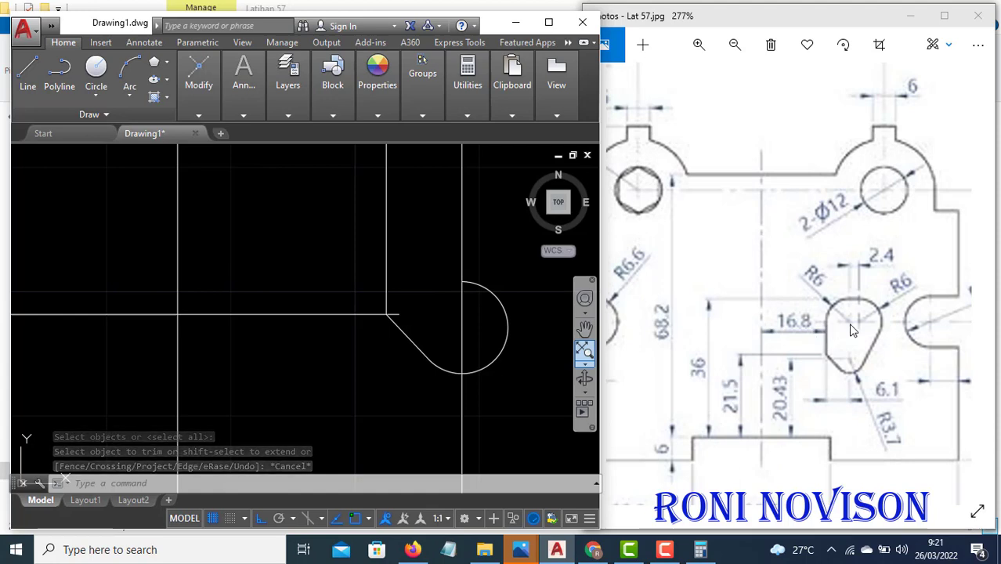
pyautogui.scroll(-3, 444, 361)
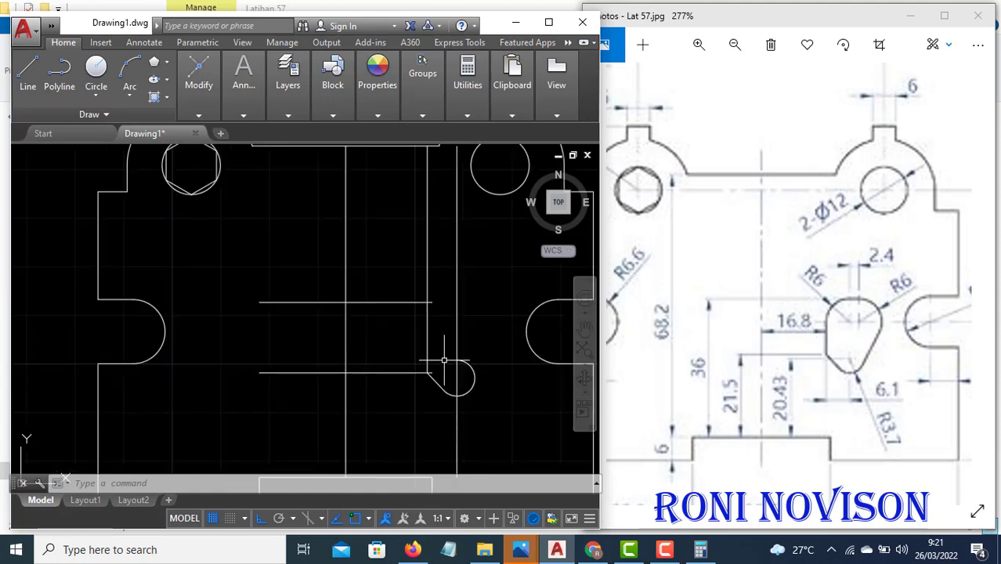
pyautogui.write('tr')
pyautogui.press('space')
pyautogui.press('Return')
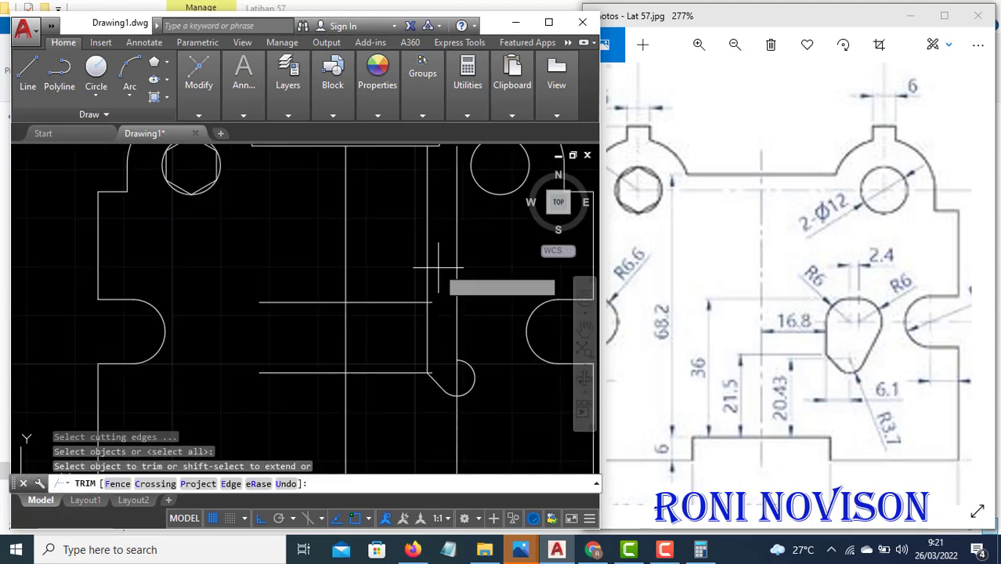
pyautogui.moveTo(430, 280); pyautogui.dragTo(400, 248)
pyautogui.press('Escape')
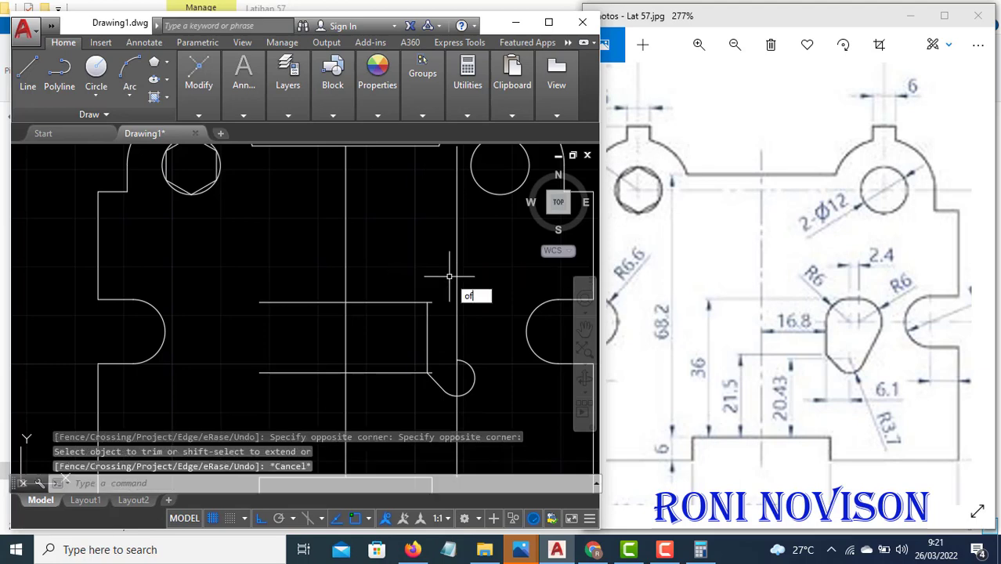
# Offset the cutout's left vertical line by 6 to the right, towards the cutout's interior
pyautogui.press('Return')
pyautogui.write('6')
pyautogui.press('Return')
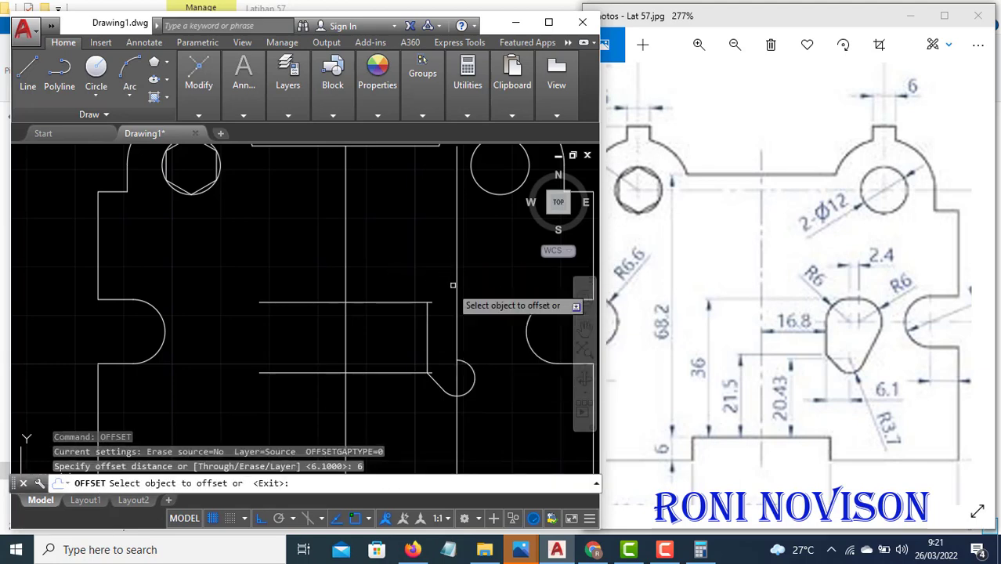
pyautogui.click(429, 315)
pyautogui.click(448, 320)
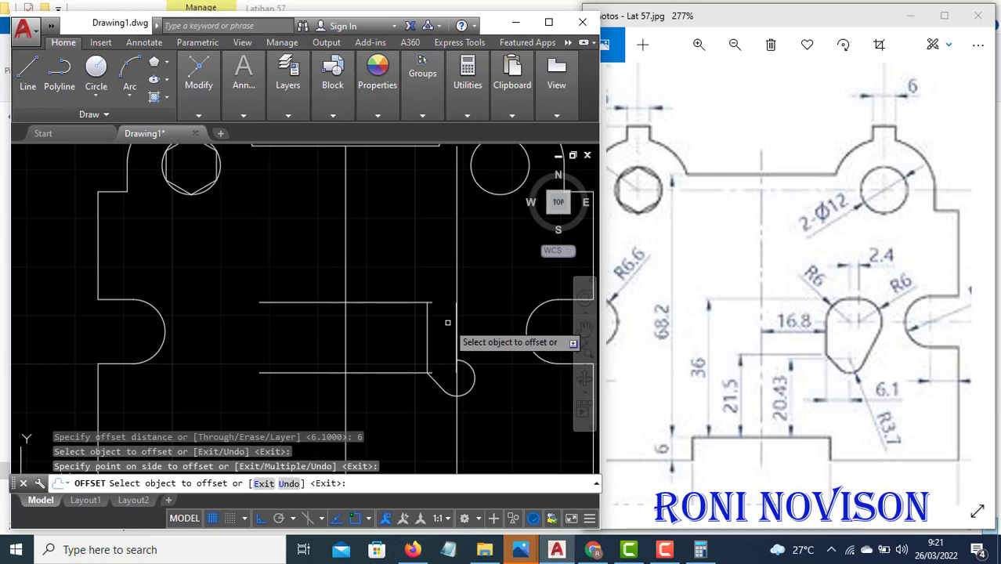
pyautogui.scroll(5, 452, 327)
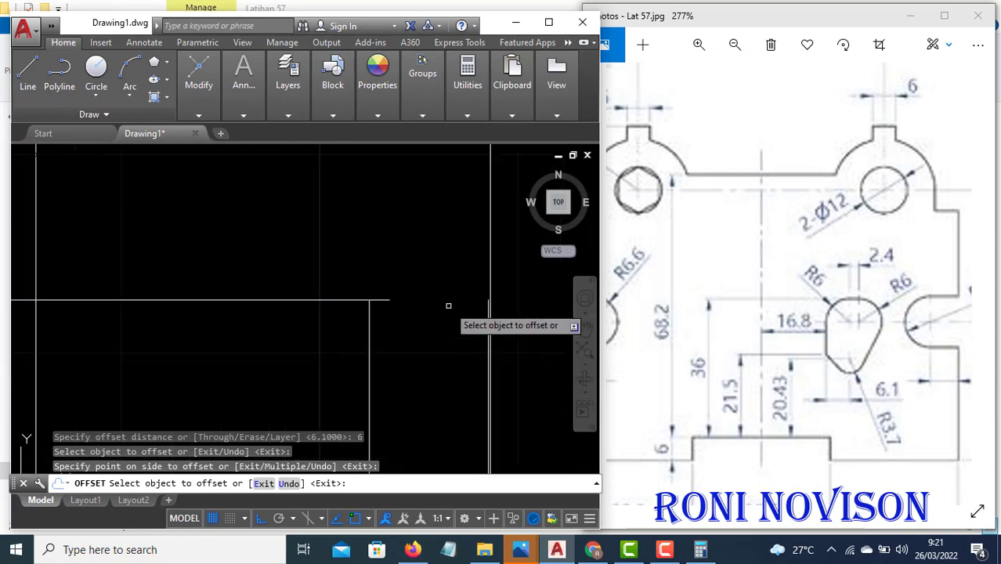
pyautogui.press('Escape')
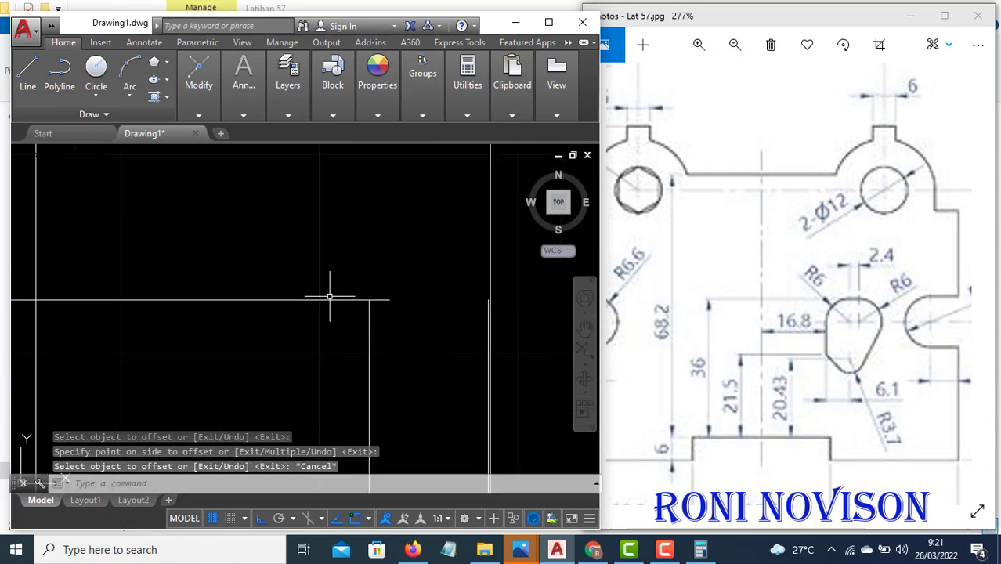
# Offset the 36 horizontal construction line 6 downward and extend the copy to the vertical line 6 inside the cutout's left side
pyautogui.press('Return')
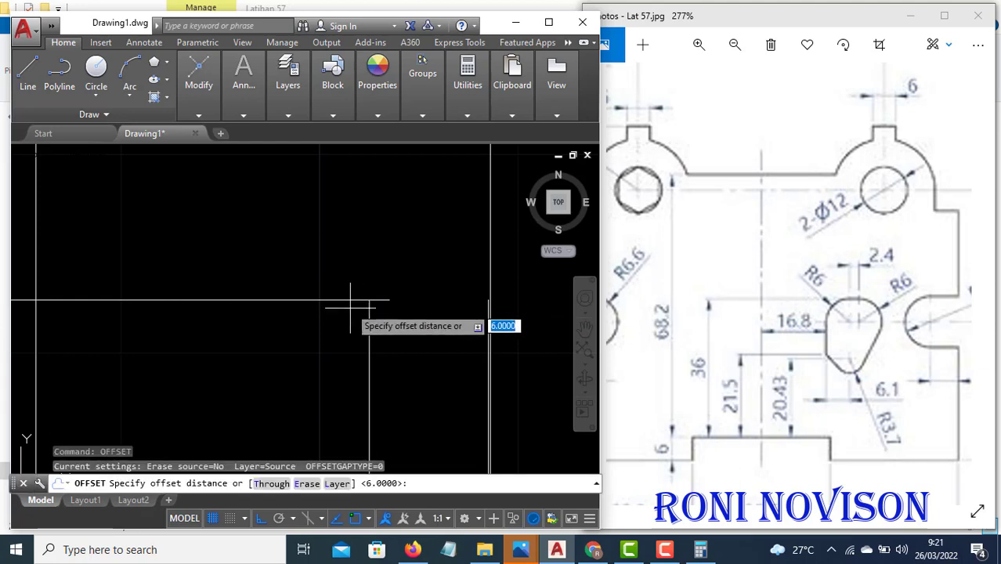
pyautogui.press('Return')
pyautogui.click(336, 299)
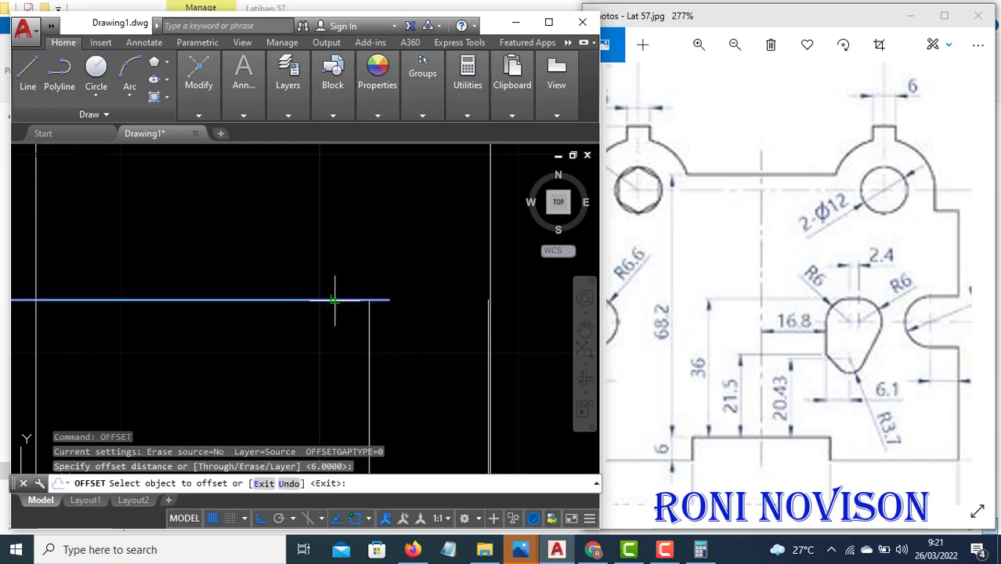
pyautogui.click(324, 357)
pyautogui.press('Escape')
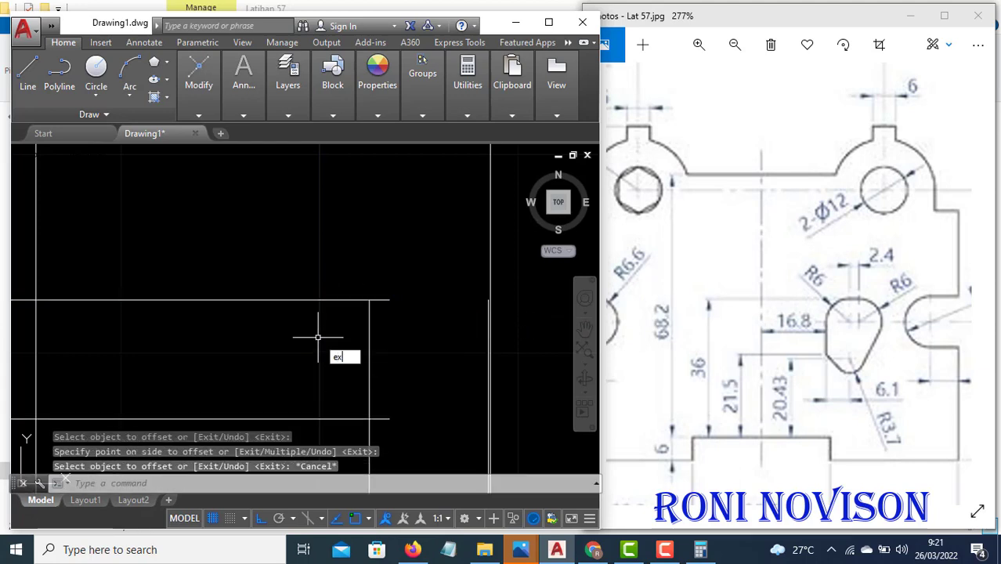
pyautogui.write('ex')
pyautogui.press('Return')
pyautogui.click(383, 418)
pyautogui.press('Escape')
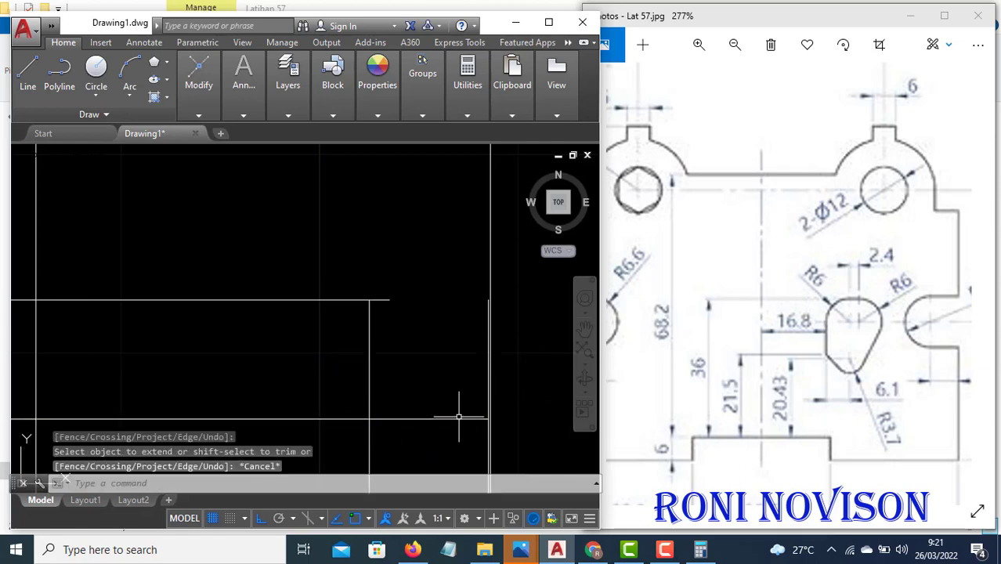
# Draw a circle of radius 6 centred where the extended horizontal line meets the offset vertical line
pyautogui.scroll(3, 459, 416)
pyautogui.write('c')
pyautogui.press('Return')
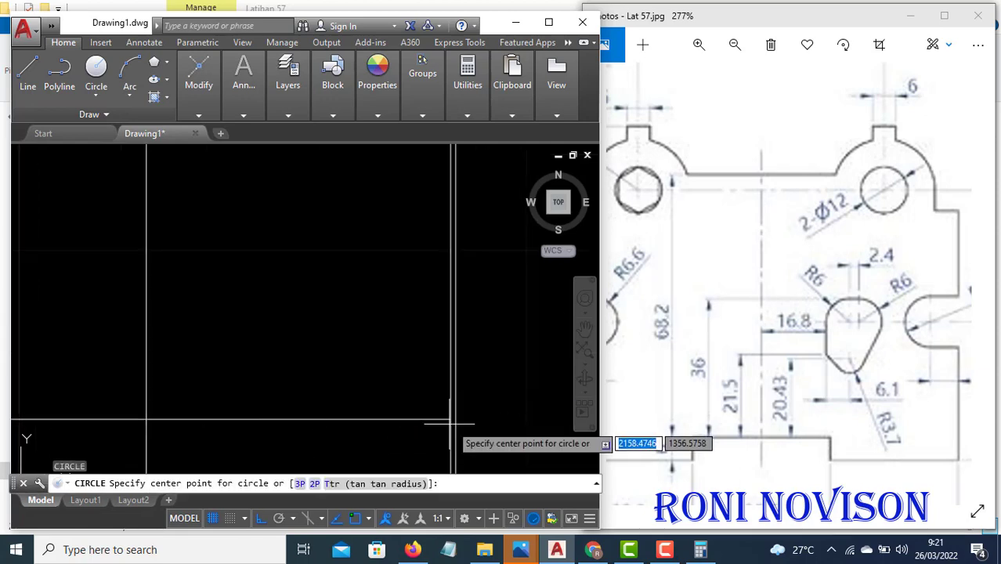
pyautogui.click(452, 420)
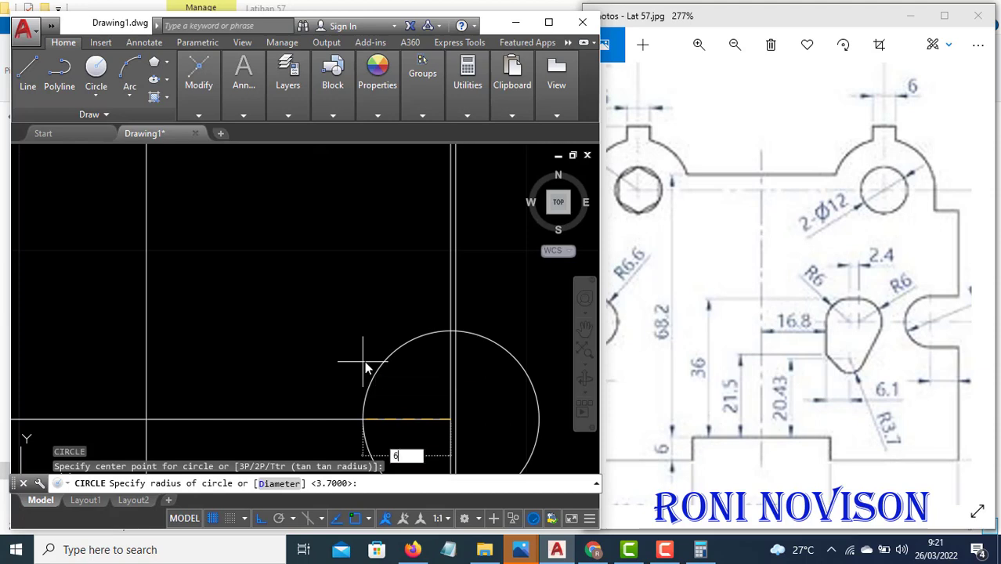
pyautogui.press('Return')
# Trim the radius 6 circle down to its upper-left quarter arc
pyautogui.scroll(-2, 368, 297)
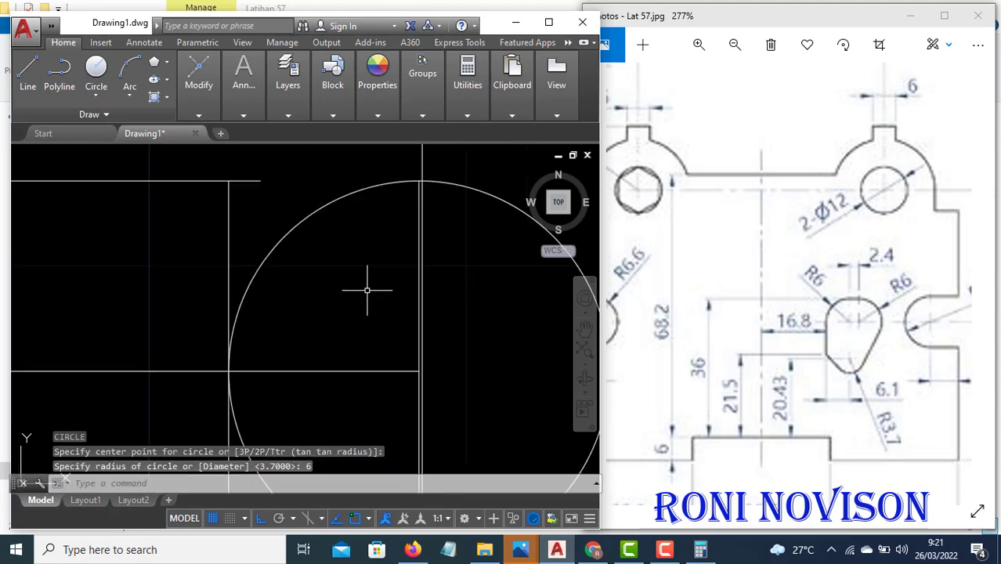
pyautogui.write('tr')
pyautogui.press('Return')
pyautogui.press('Return')
pyautogui.scroll(-5, 367, 290)
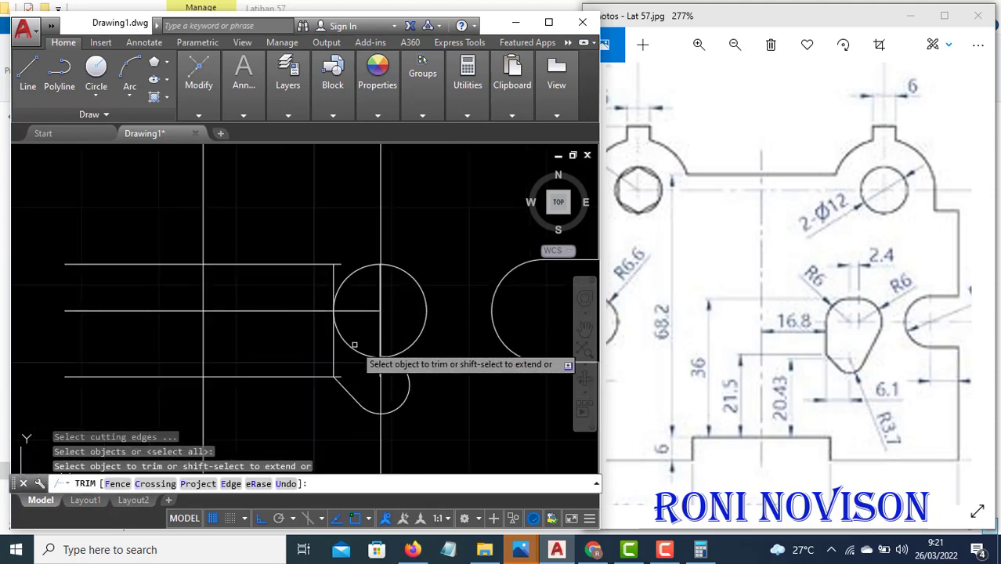
pyautogui.click(353, 349)
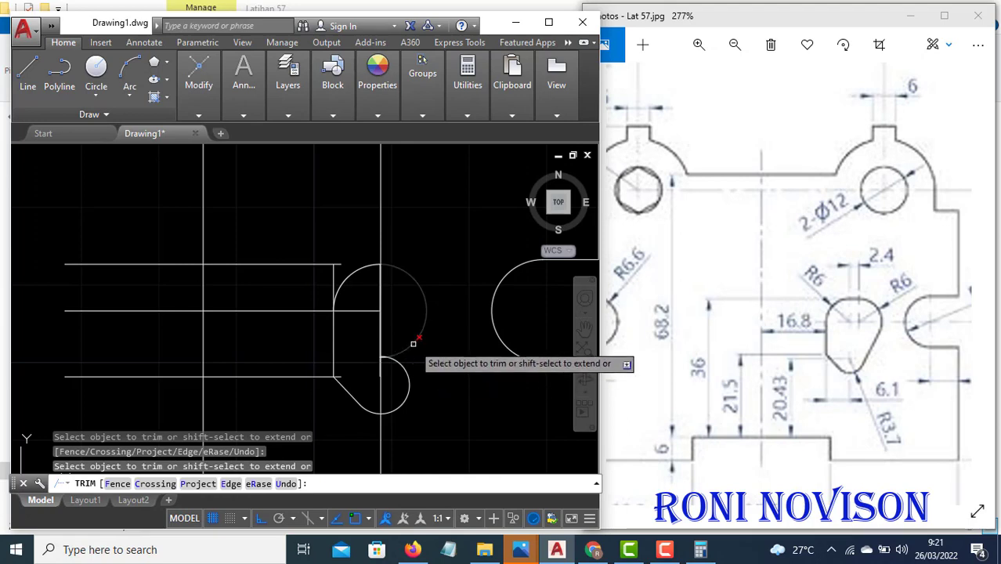
pyautogui.scroll(4, 389, 355)
pyautogui.scroll(1, 383, 357)
pyautogui.scroll(2, 336, 373)
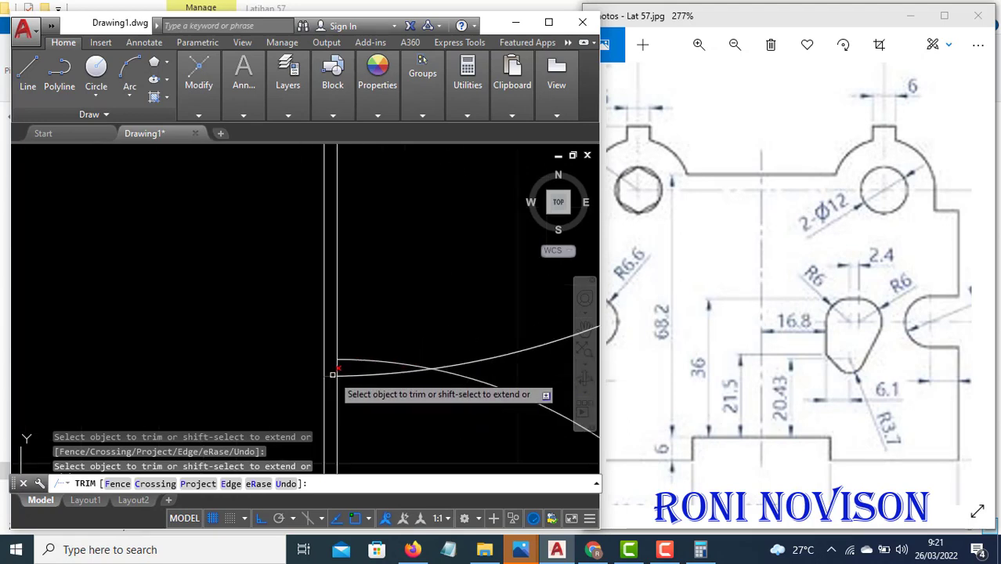
pyautogui.click(357, 373)
pyautogui.scroll(-2, 346, 362)
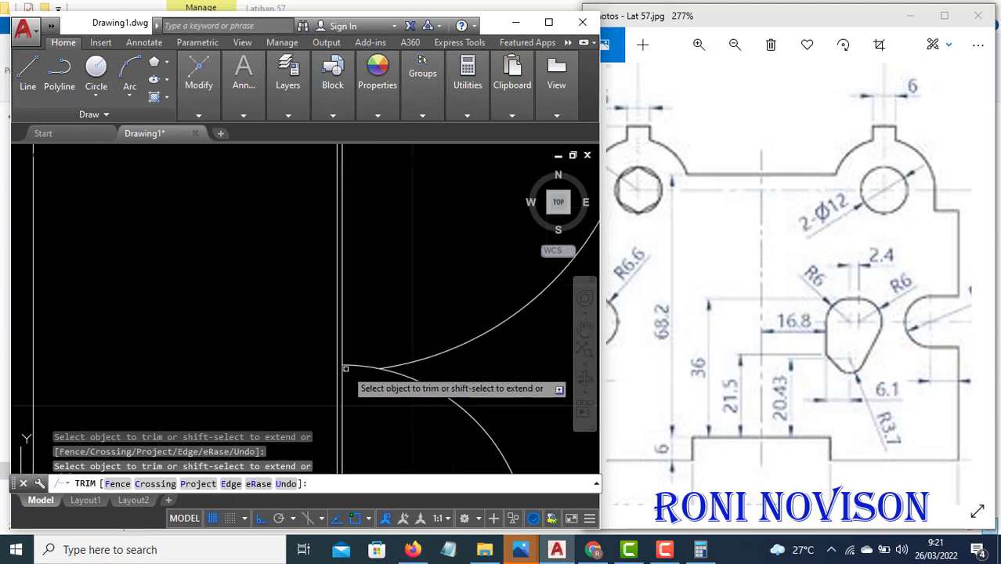
pyautogui.click(425, 354)
pyautogui.scroll(-3, 425, 357)
pyautogui.scroll(2, 540, 325)
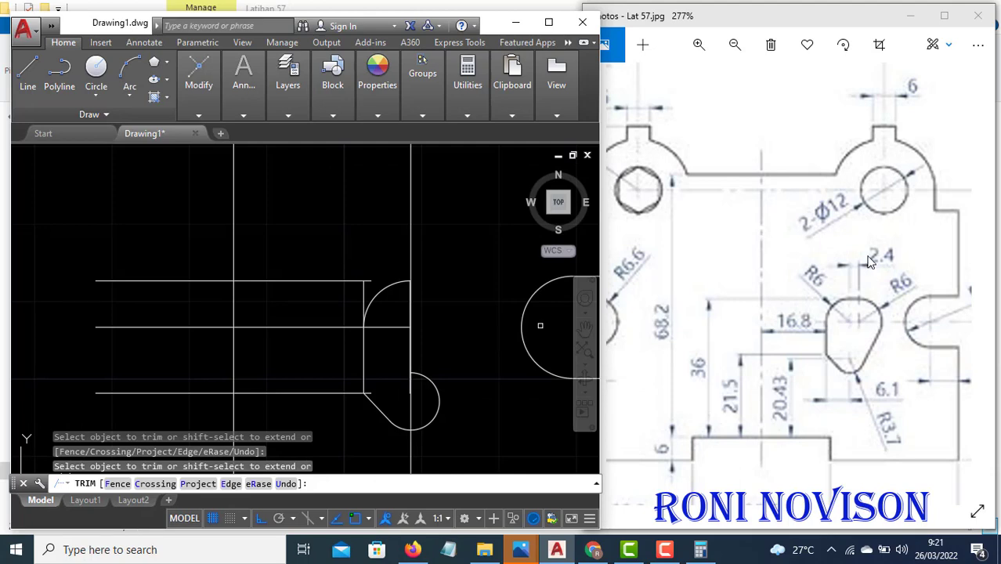
pyautogui.press('Escape')
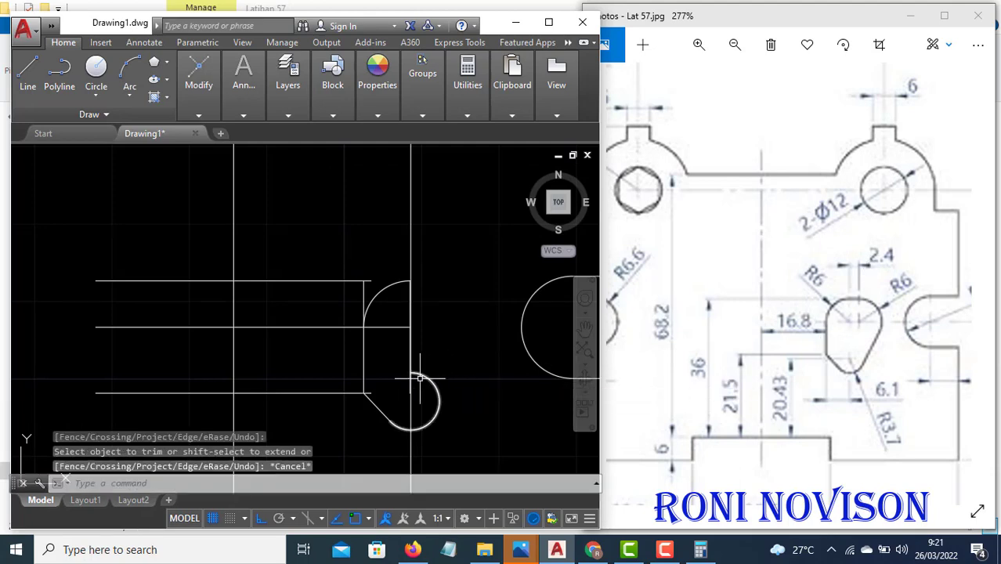
# Erase the long 6.1 vertical construction line running through the R3.7 arc
pyautogui.scroll(4, 410, 344)
pyautogui.press('Escape')
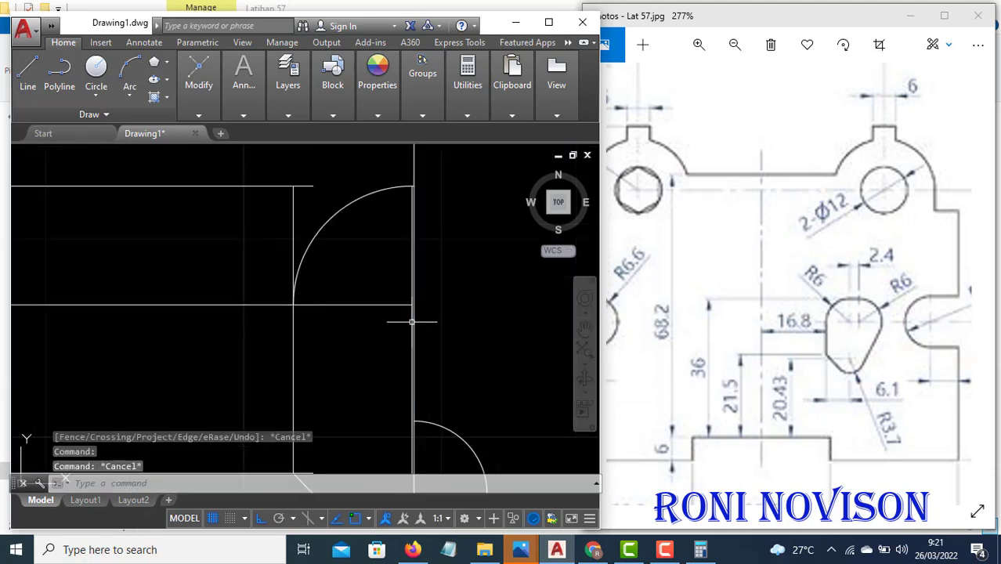
pyautogui.click(415, 320)
pyautogui.write('e')
pyautogui.press('Return')
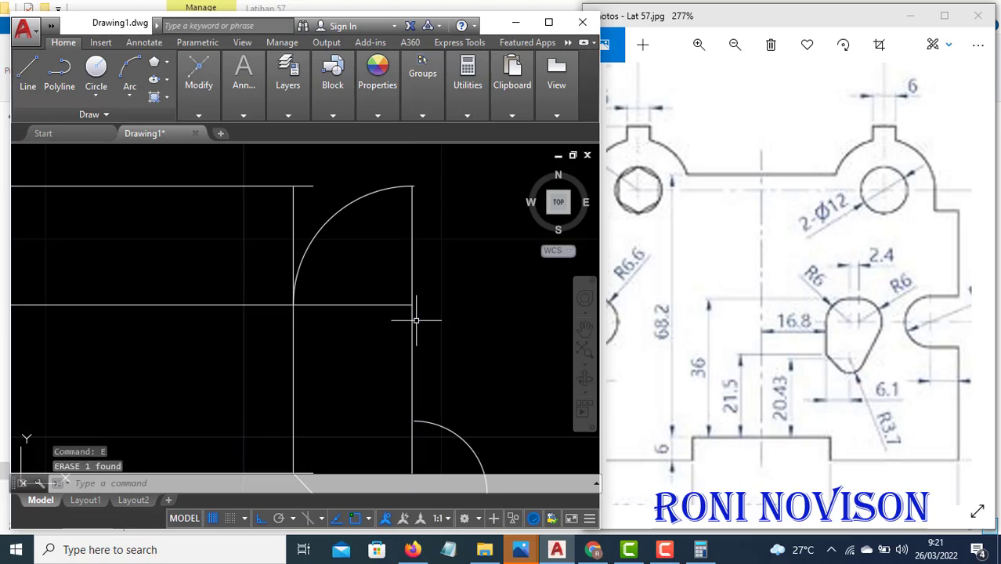
pyautogui.press('Escape')
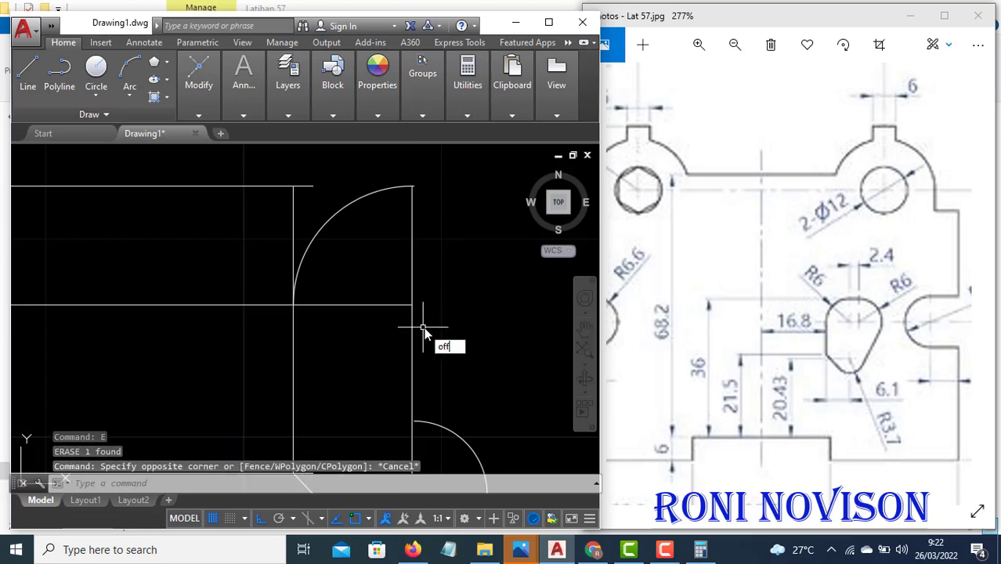
# Offset the vertical line through the R6 arc's centre by 2.4 to the right
pyautogui.write('off')
pyautogui.press('Return')
pyautogui.write('2.')
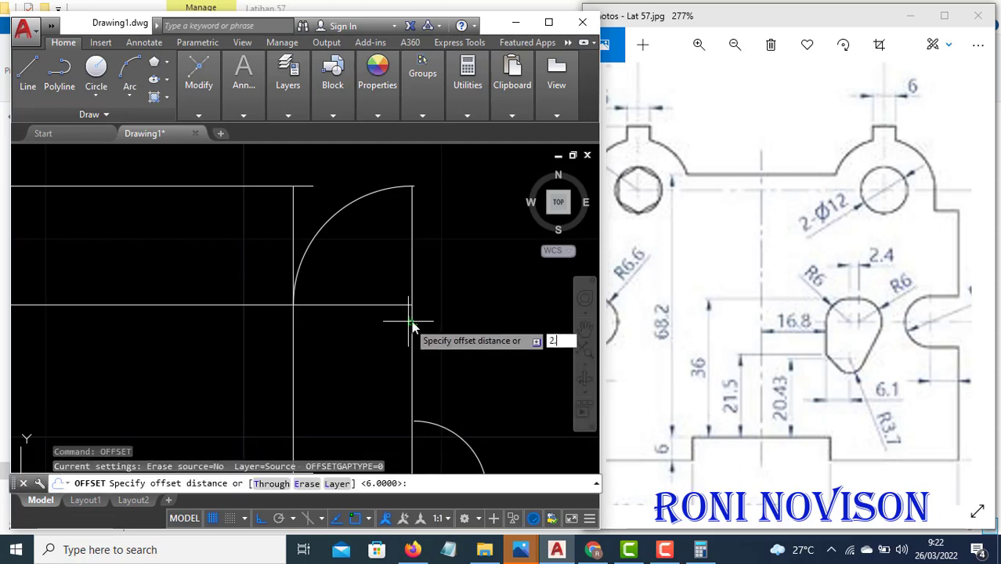
pyautogui.write('4')
pyautogui.press('Return')
pyautogui.click(412, 323)
pyautogui.click(483, 326)
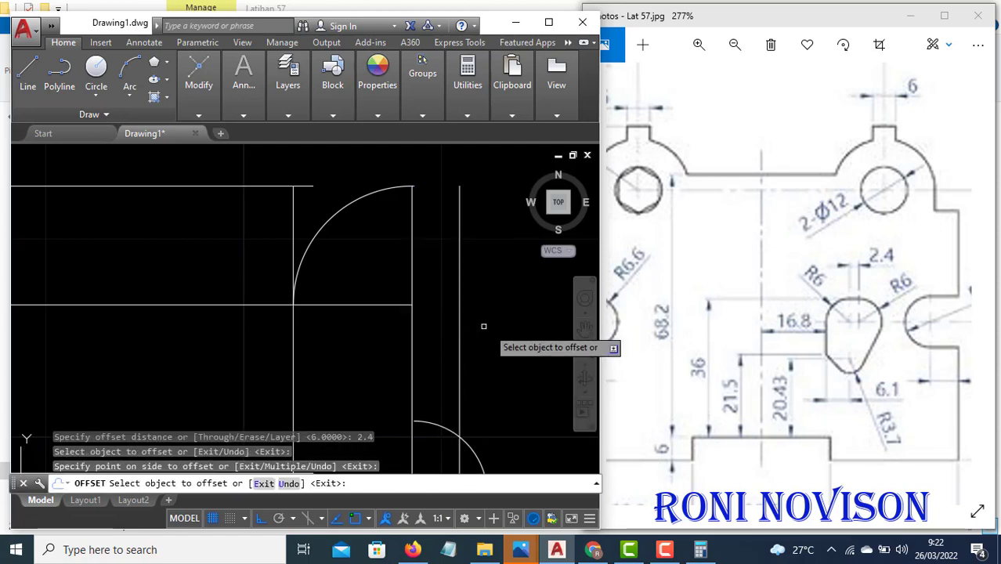
pyautogui.press('Escape')
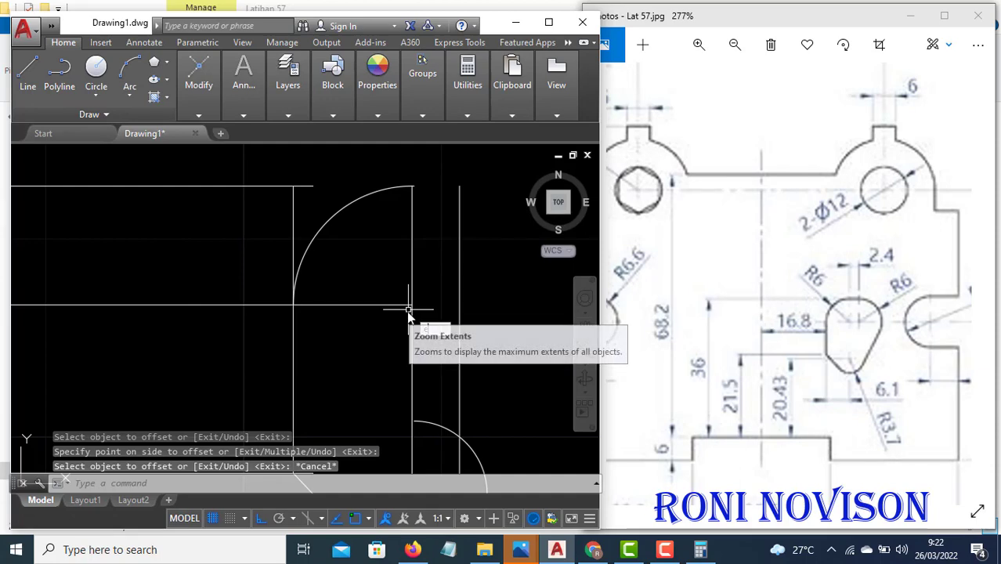
# Extend the horizontal line through the R6 arc's centre to the 2.4 offset vertical line
pyautogui.write('ex')
pyautogui.press('Return')
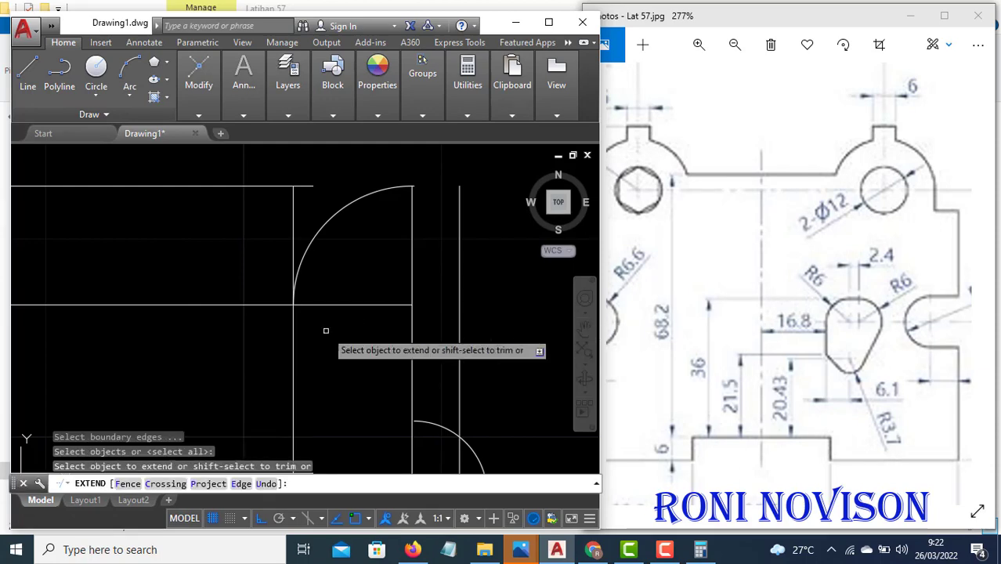
pyautogui.click(373, 304)
pyautogui.press('Escape')
# Draw a second circle of radius 6 centred where the extended horizontal line meets the 2.4 offset line
pyautogui.write('c')
pyautogui.press('Return')
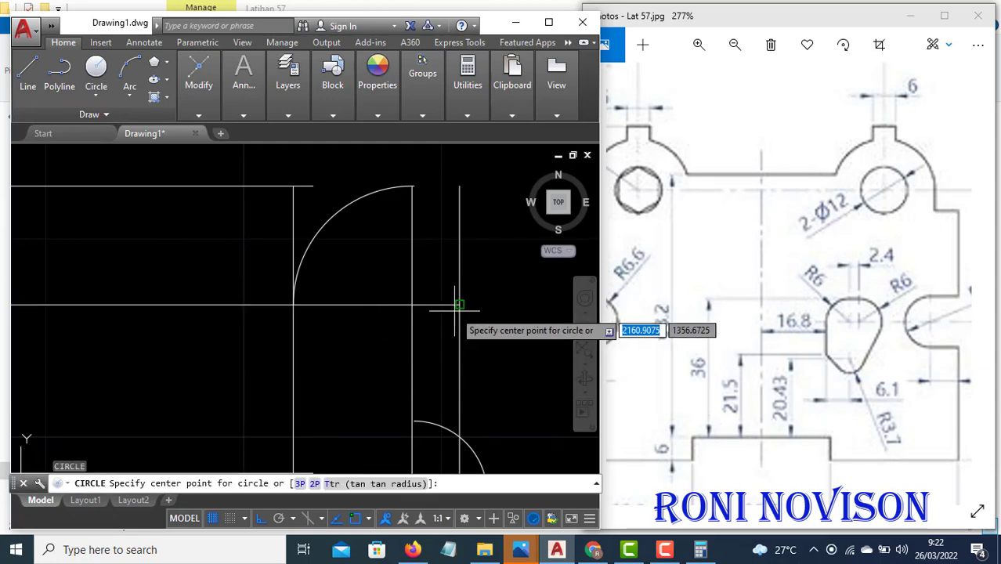
pyautogui.click(459, 304)
pyautogui.click(459, 187)
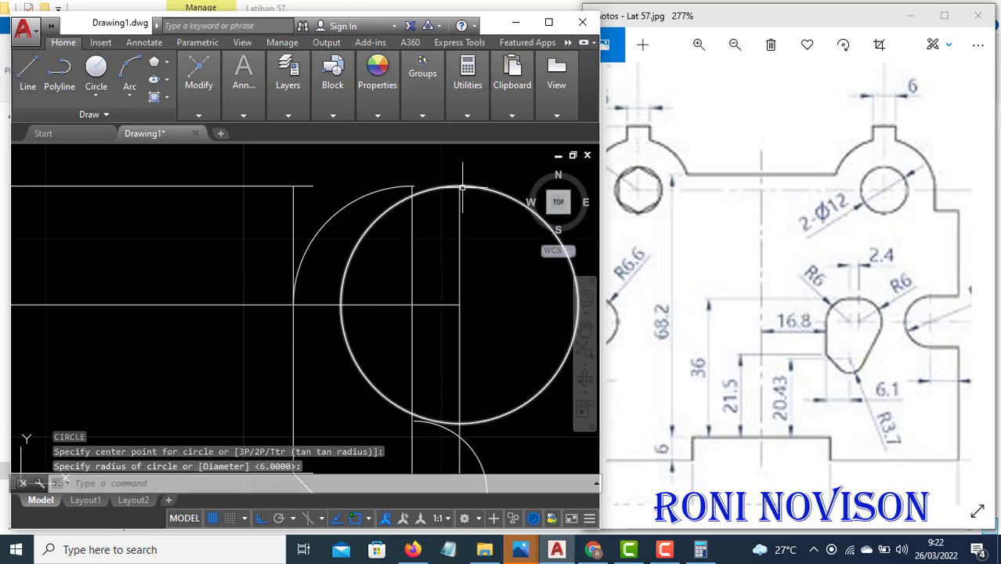
# Trim the top piece of the second R6 circle between the two vertical centre lines
pyautogui.write('tr')
pyautogui.press('Return')
pyautogui.press('Return')
pyautogui.click(442, 190)
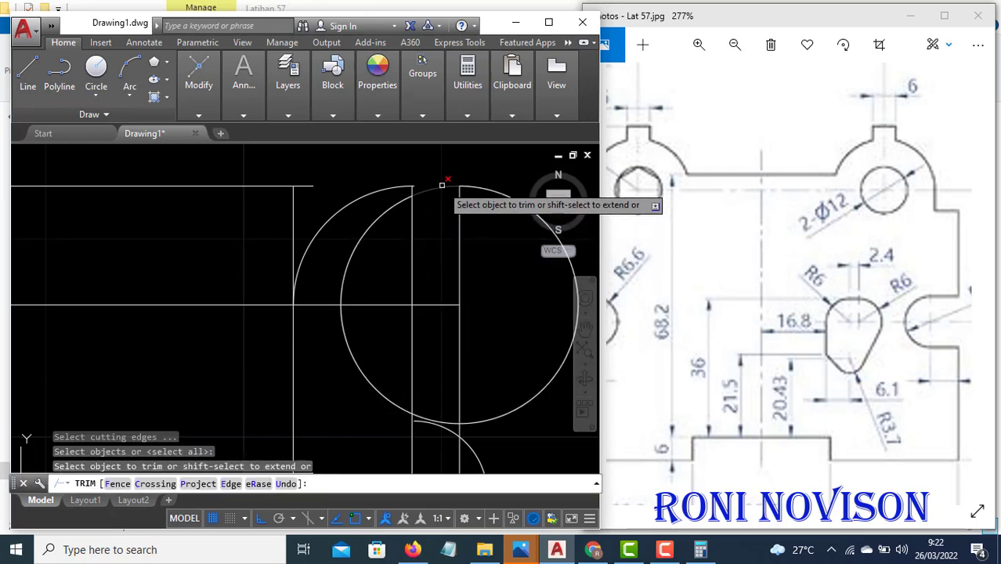
pyautogui.press('Escape')
# Draw the cutout's short top edge from the left R6 arc's upper end to the top of the right R6 circle
pyautogui.write('l')
pyautogui.press('Return')
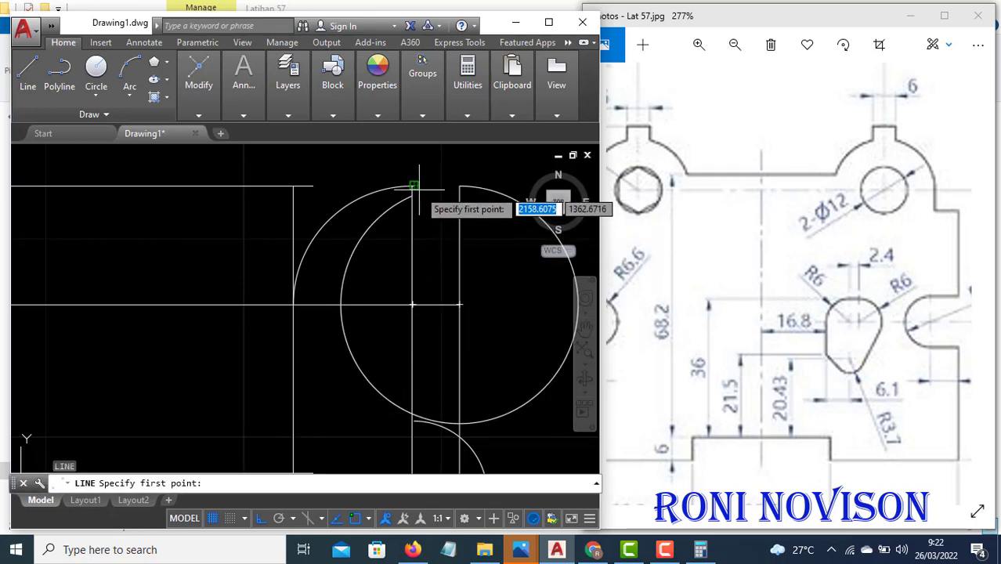
pyautogui.click(413, 187)
pyautogui.click(459, 188)
pyautogui.press('Escape')
pyautogui.scroll(-2, 454, 188)
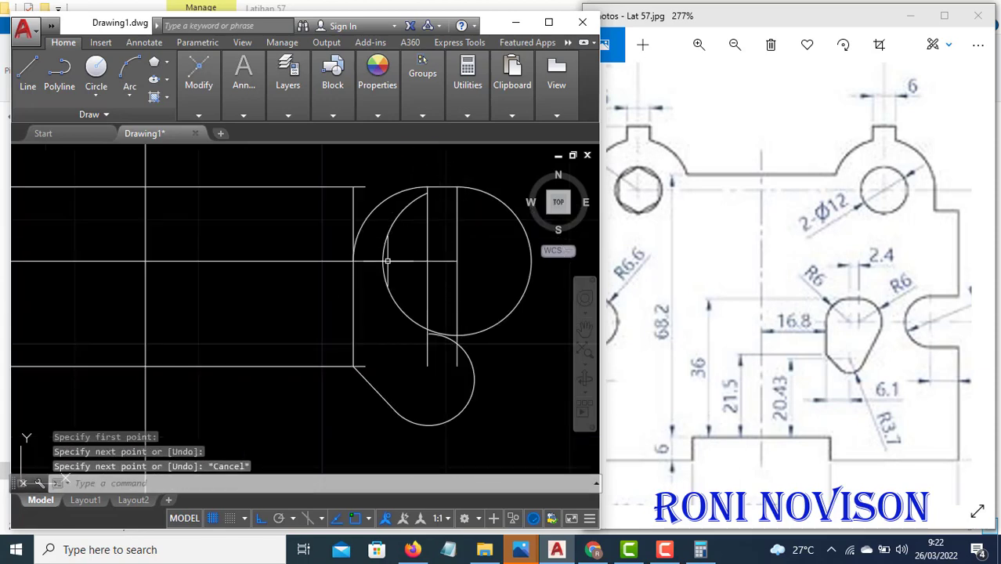
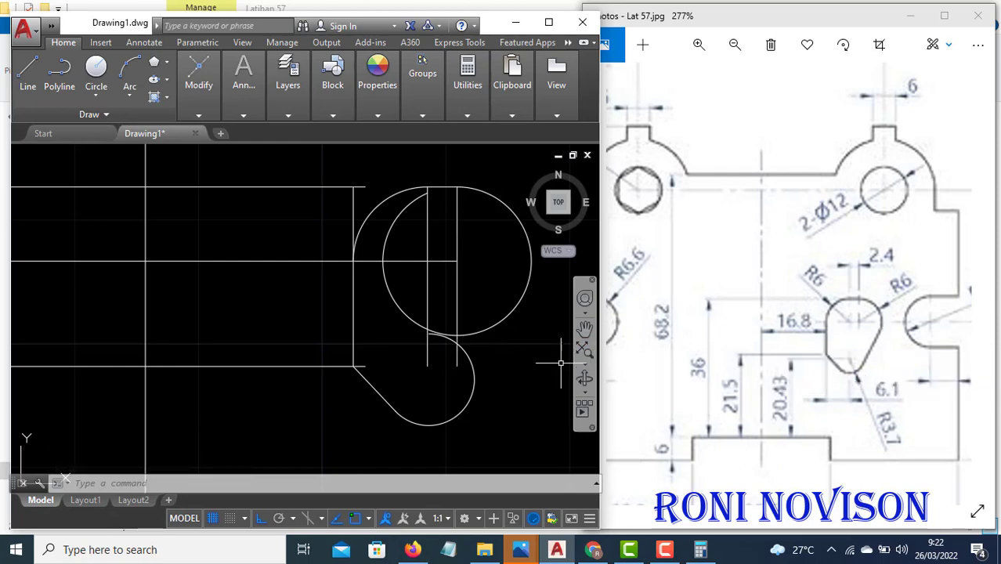
# Draw a line tangent to the right R6 circle and the R3.7 arc to form the cutout's slanted right edge
pyautogui.press('Return')
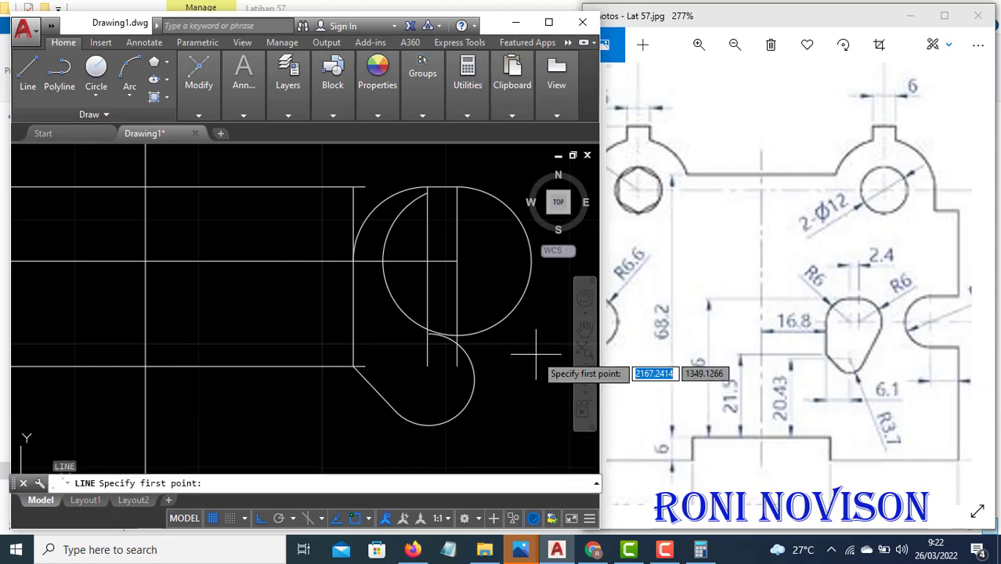
pyautogui.write('tan')
pyautogui.press('Return')
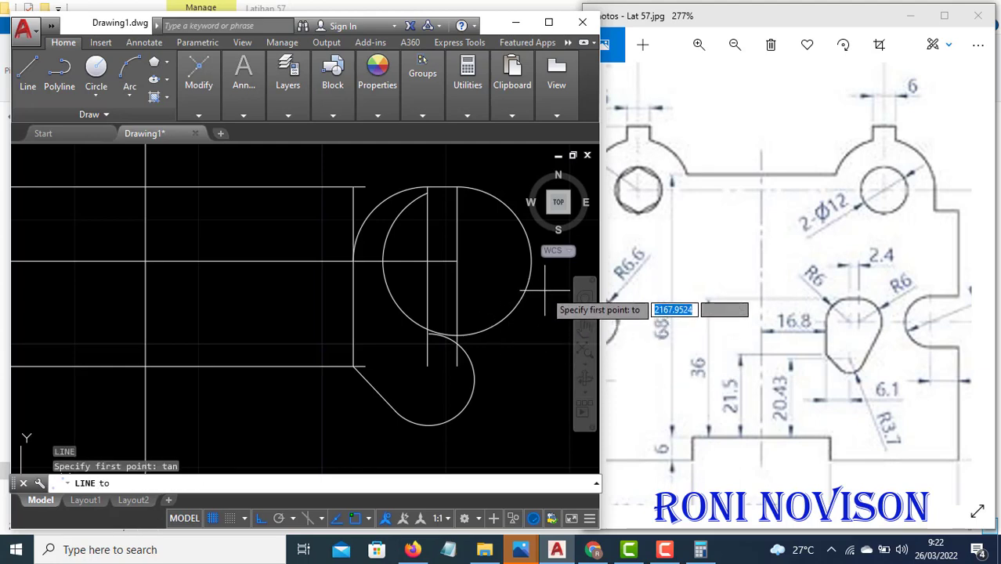
pyautogui.click(531, 265)
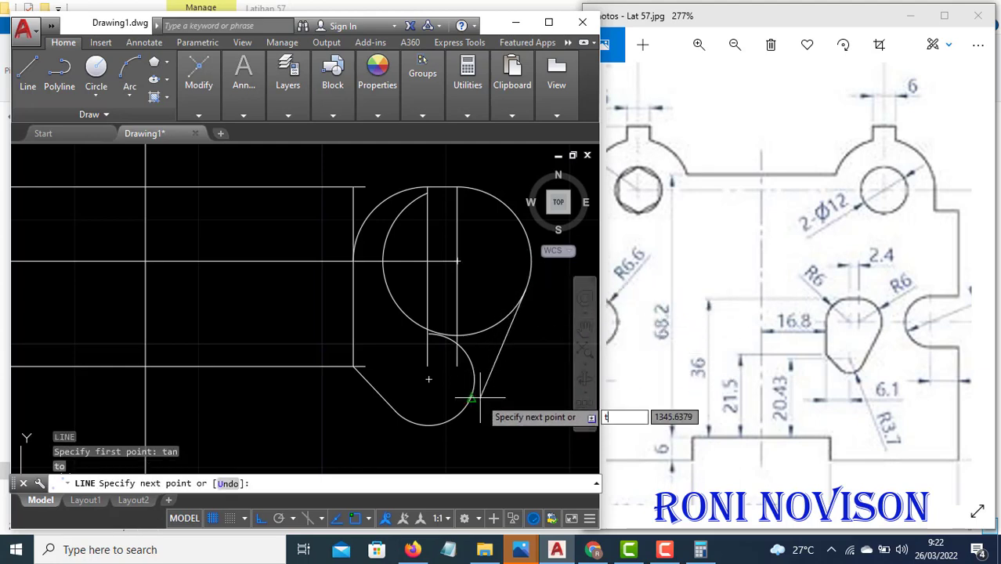
pyautogui.write('tan')
pyautogui.press('Return')
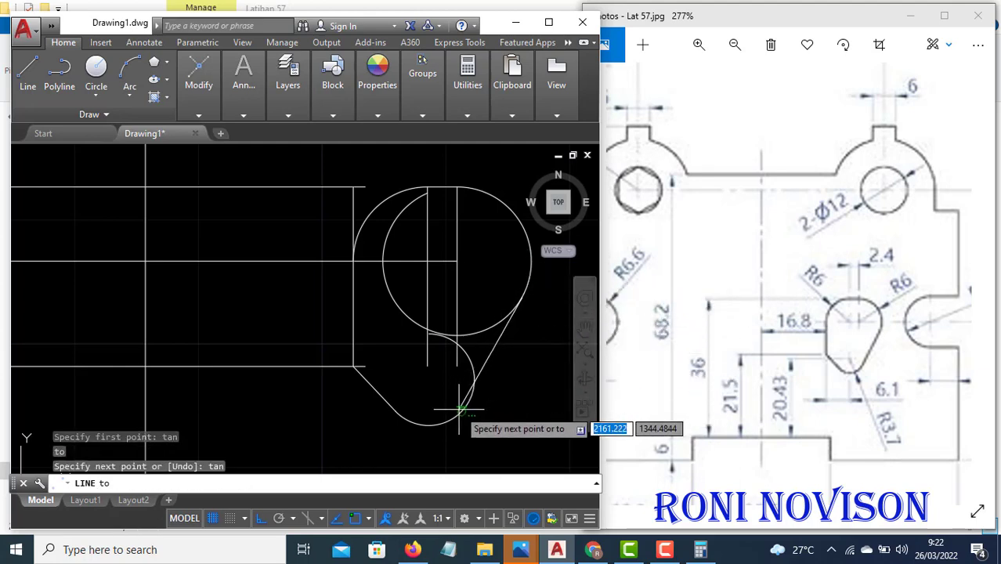
pyautogui.click(460, 415)
pyautogui.press('Return')
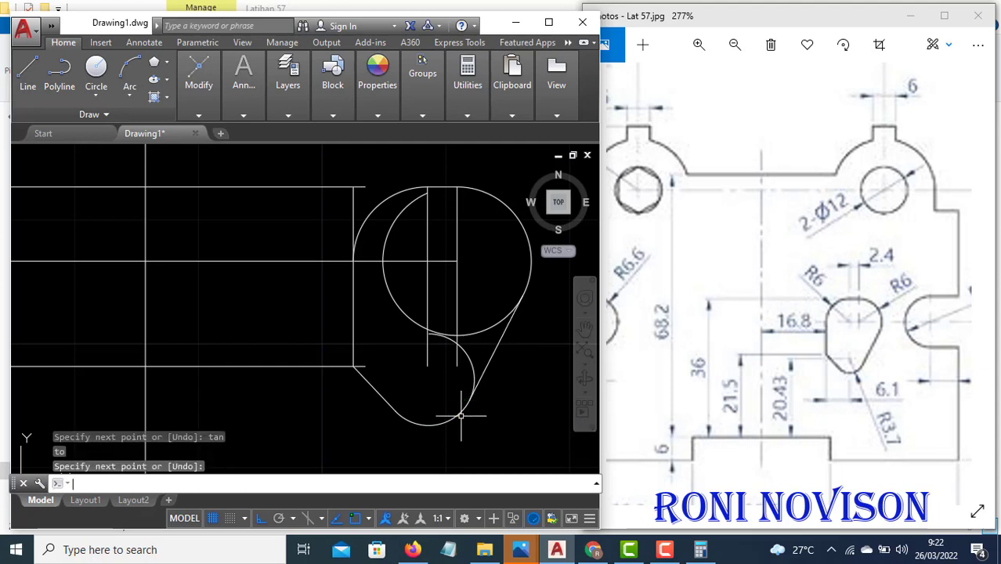
# Trim the lower-right part of the R6 circle and the part of the R3.7 arc inside the new tangent line
pyautogui.write('tr')
pyautogui.press('Return')
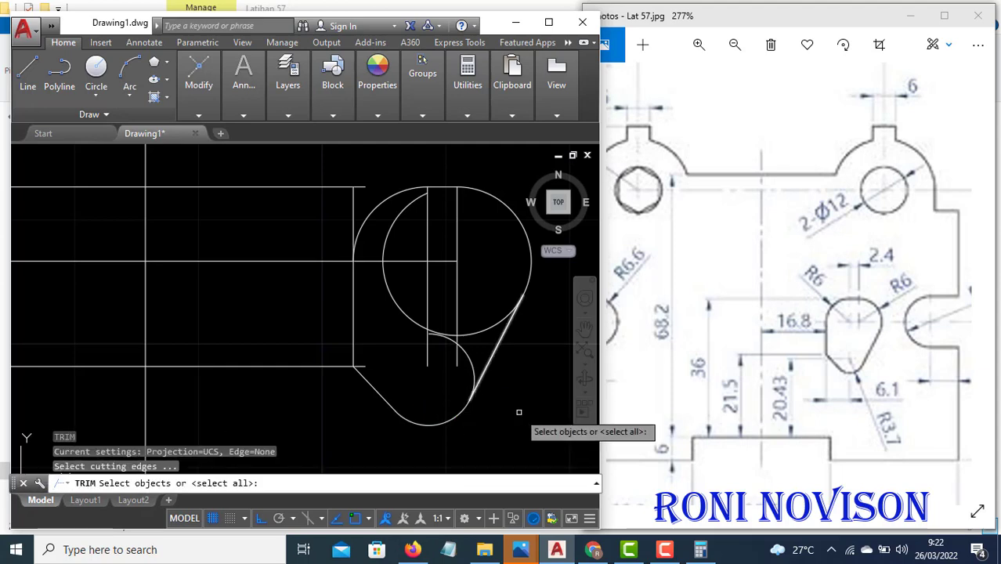
pyautogui.press('Return')
pyautogui.click(488, 329)
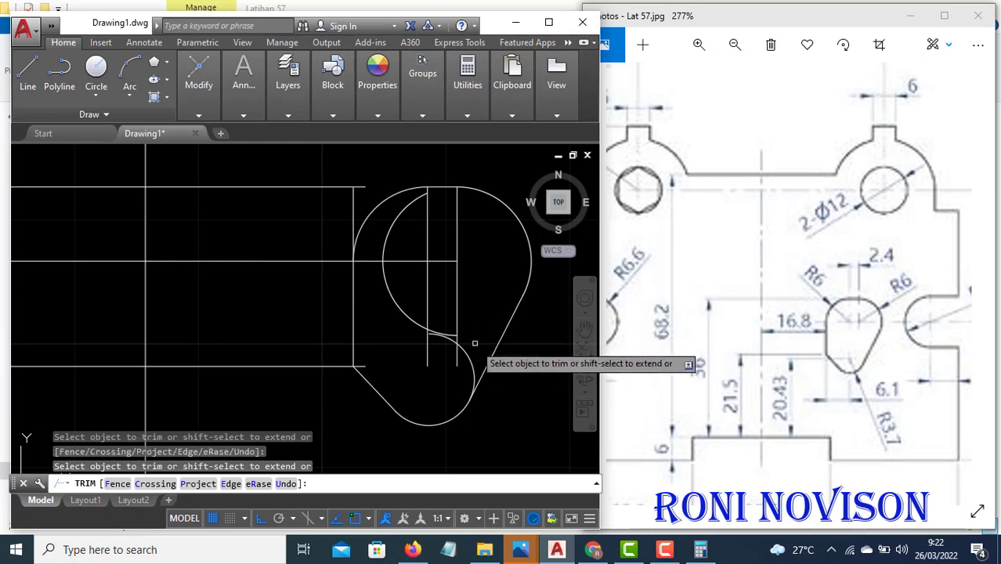
pyautogui.press('Escape')
# Erase the leftover arc pieces, horizontal centre line and two vertical construction lines inside the cutout
pyautogui.click(453, 375)
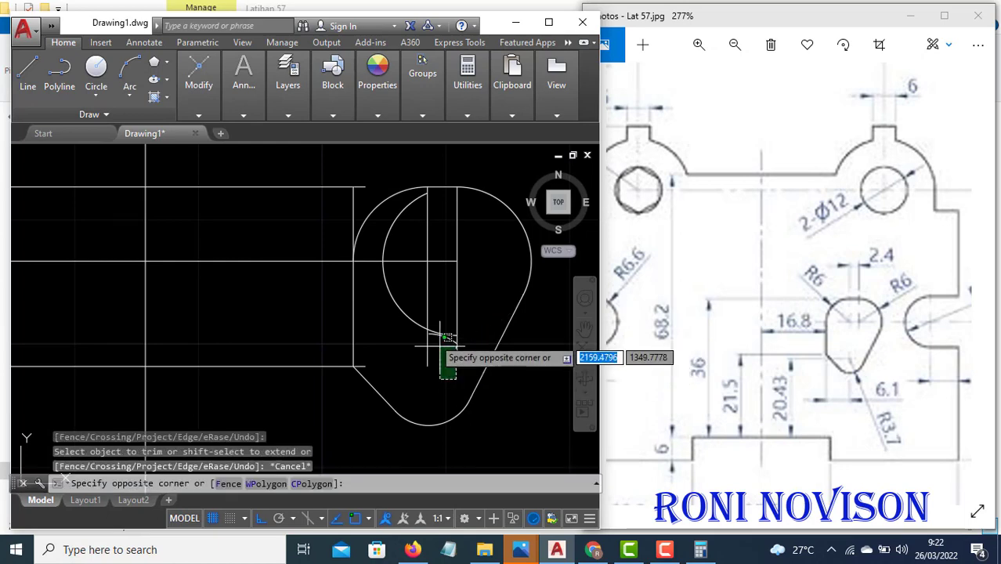
pyautogui.click(398, 253)
pyautogui.write('e')
pyautogui.press('Return')
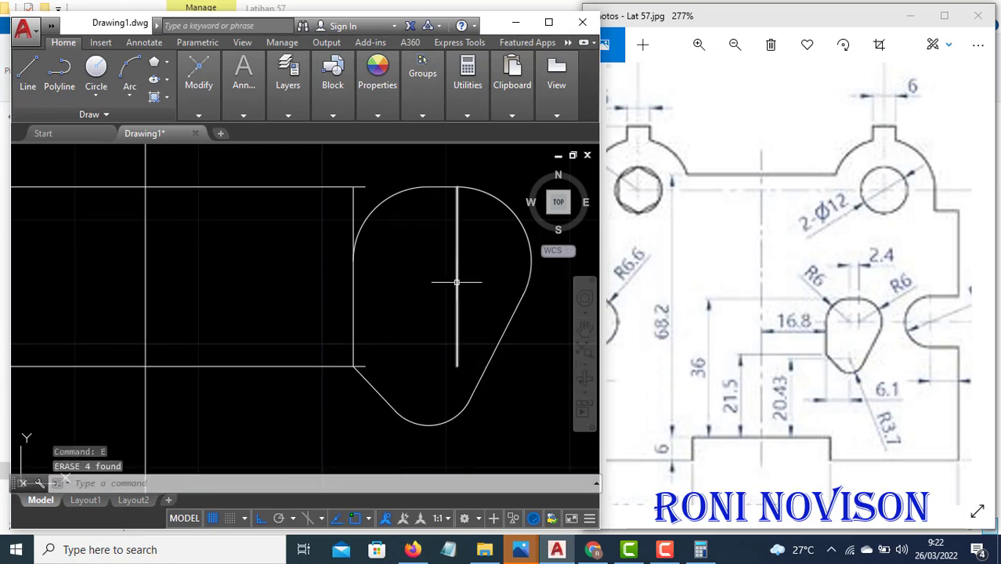
pyautogui.click(463, 276)
pyautogui.click(442, 284)
pyautogui.write('e')
pyautogui.press('Return')
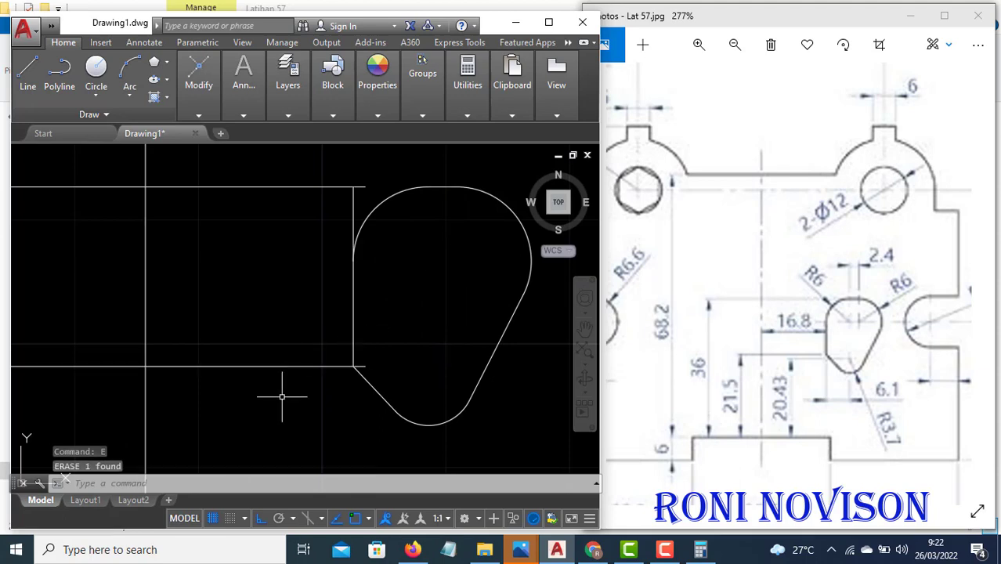
# Erase the two remaining horizontal construction lines and the plate's vertical centre line left of the cutout
pyautogui.click(289, 396)
pyautogui.click(163, 174)
pyautogui.write('e')
pyautogui.press('Return')
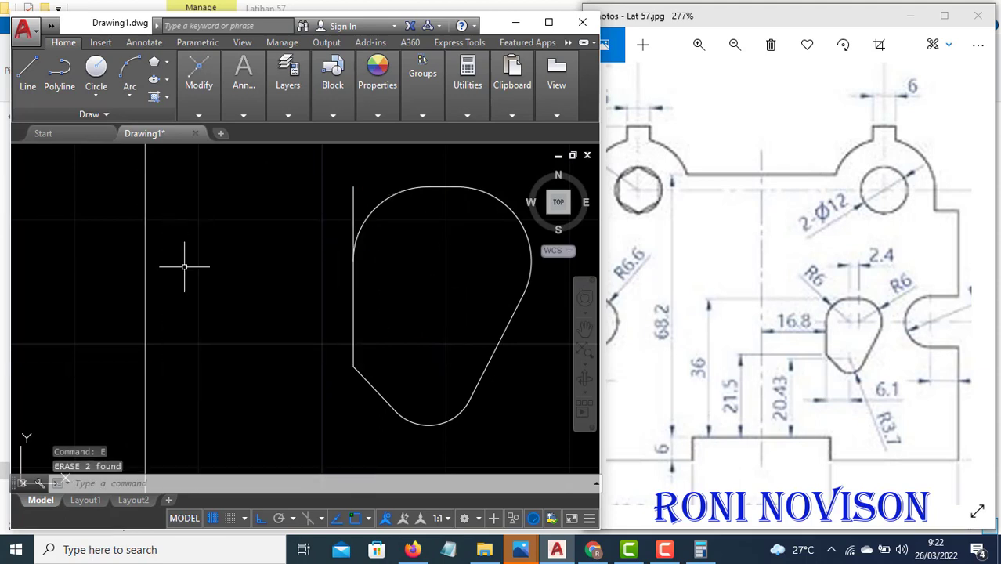
pyautogui.click(183, 264)
pyautogui.click(115, 227)
pyautogui.write('e')
pyautogui.press('Return')
# Trim the end of the cutout's left vertical edge that projects above the start of the R6 arc
pyautogui.scroll(-5, 272, 311)
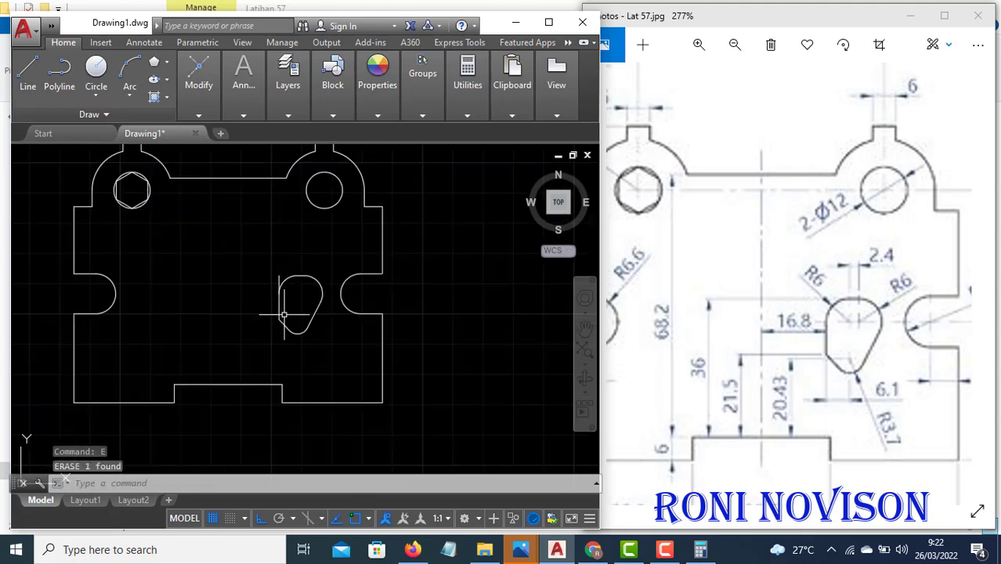
pyautogui.write('tr')
pyautogui.press('Return')
pyautogui.press('Return')
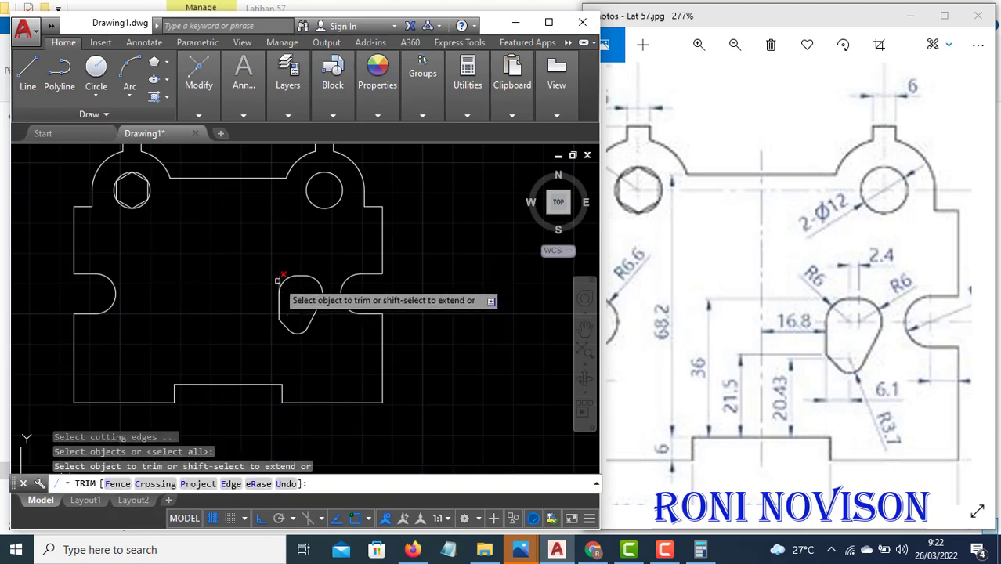
pyautogui.press('Escape')
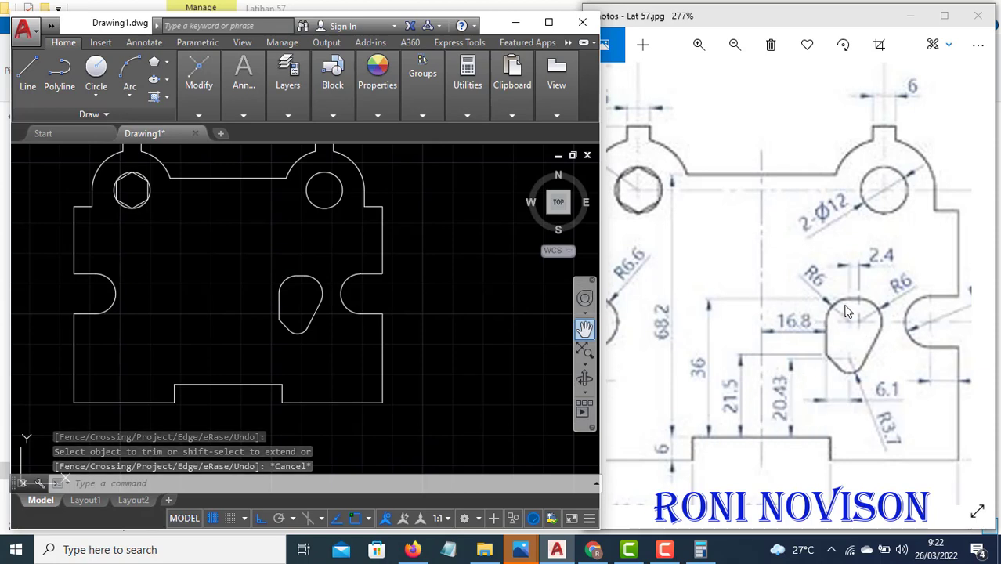
# Add a horizontal linear dimension for the plate's overall width, placed below the bottom edge
pyautogui.moveTo(282, 301); pyautogui.dragTo(385, 331, button='middle')
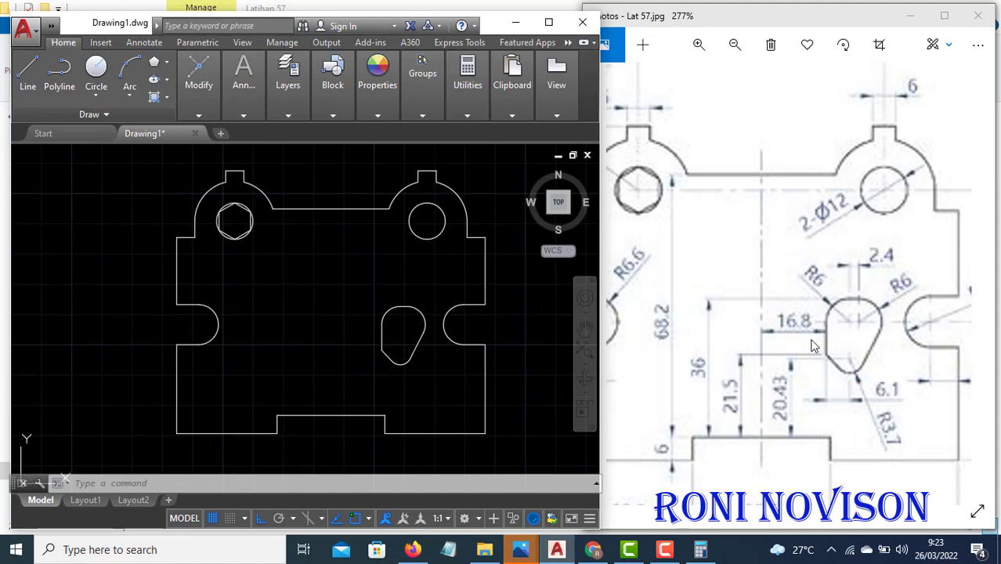
pyautogui.scroll(-2, 822, 331)
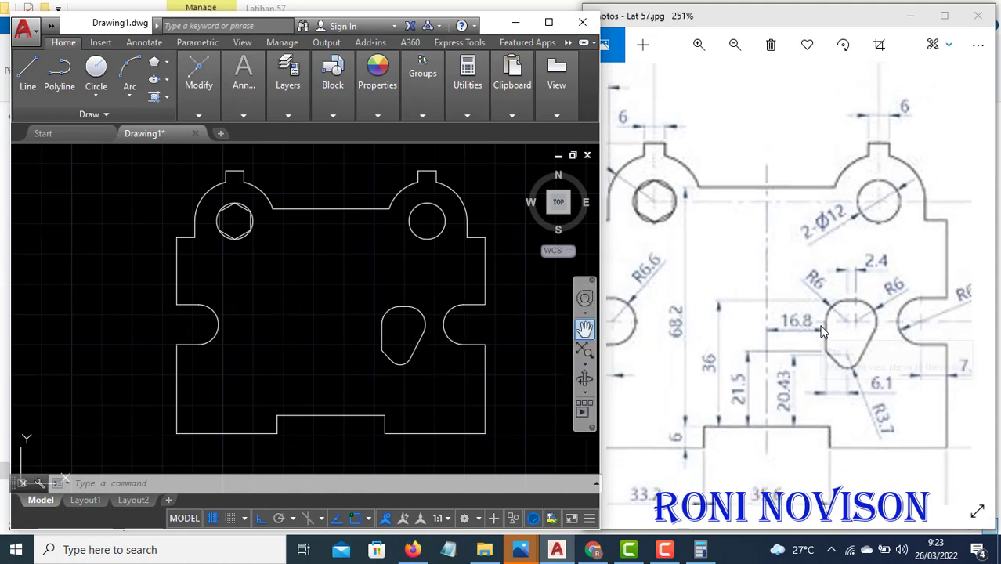
pyautogui.scroll(-2, 823, 331)
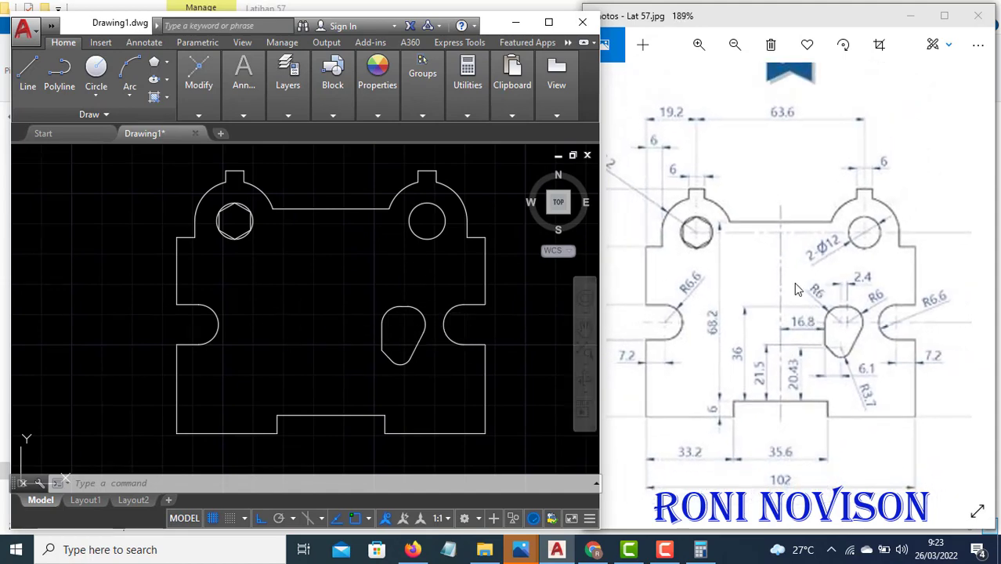
pyautogui.scroll(-2, 797, 289)
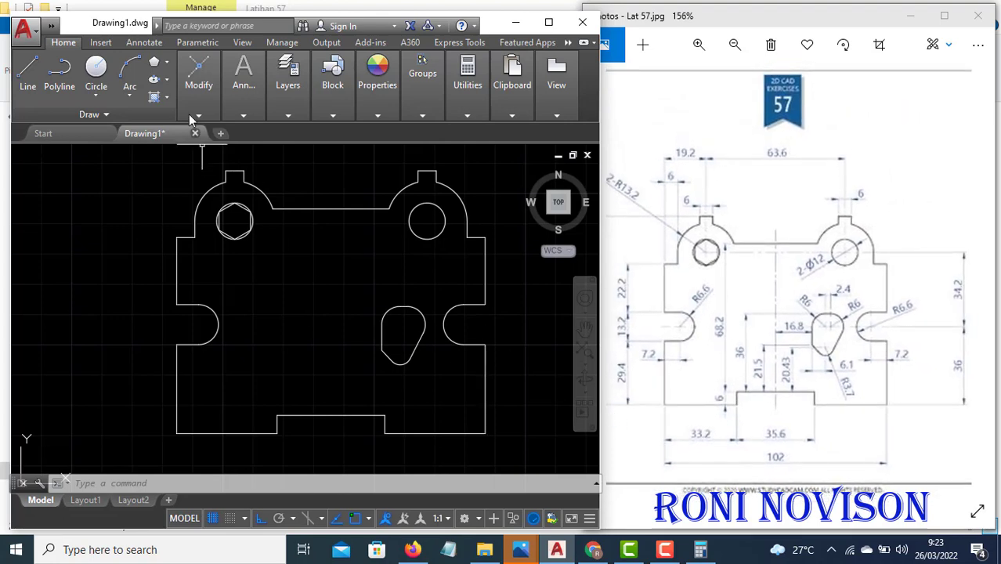
pyautogui.click(244, 114)
pyautogui.click(288, 85)
pyautogui.click(320, 135)
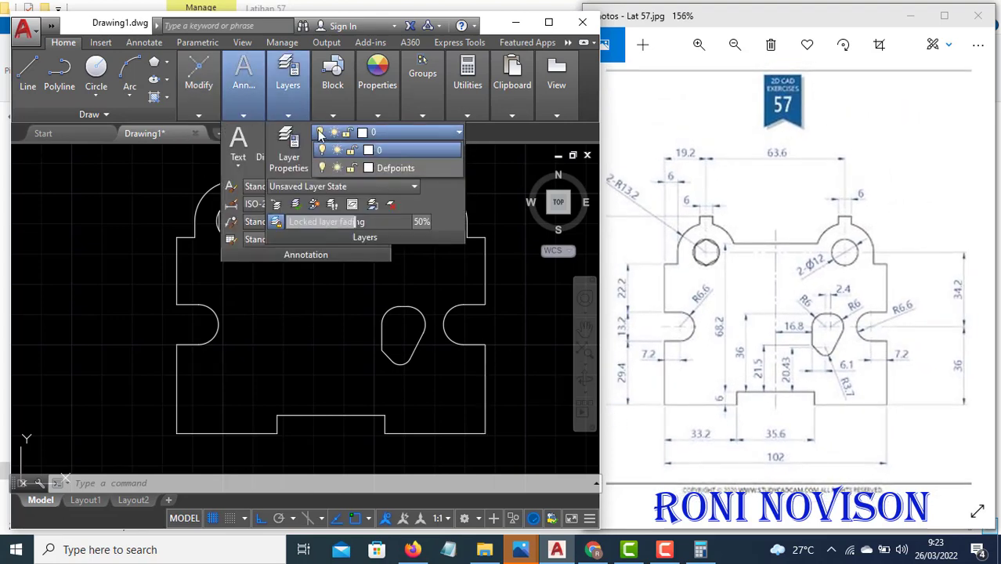
pyautogui.click(249, 103)
pyautogui.click(241, 113)
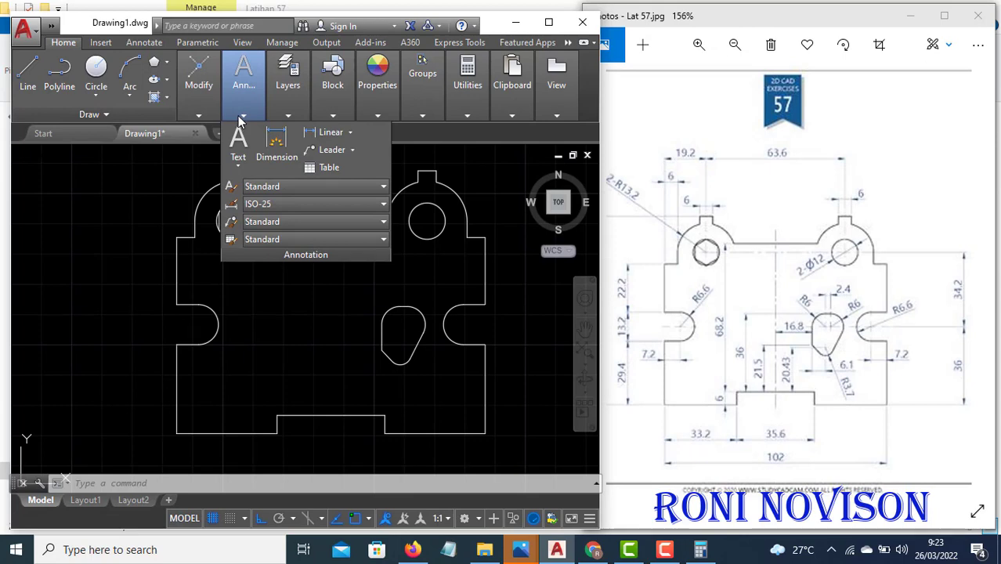
pyautogui.click(350, 137)
pyautogui.click(335, 155)
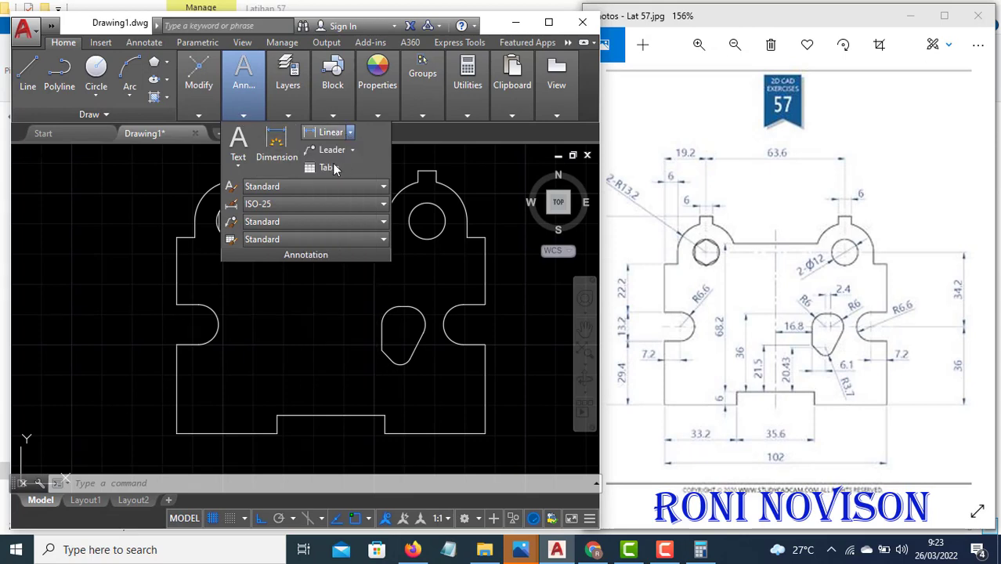
pyautogui.click(176, 434)
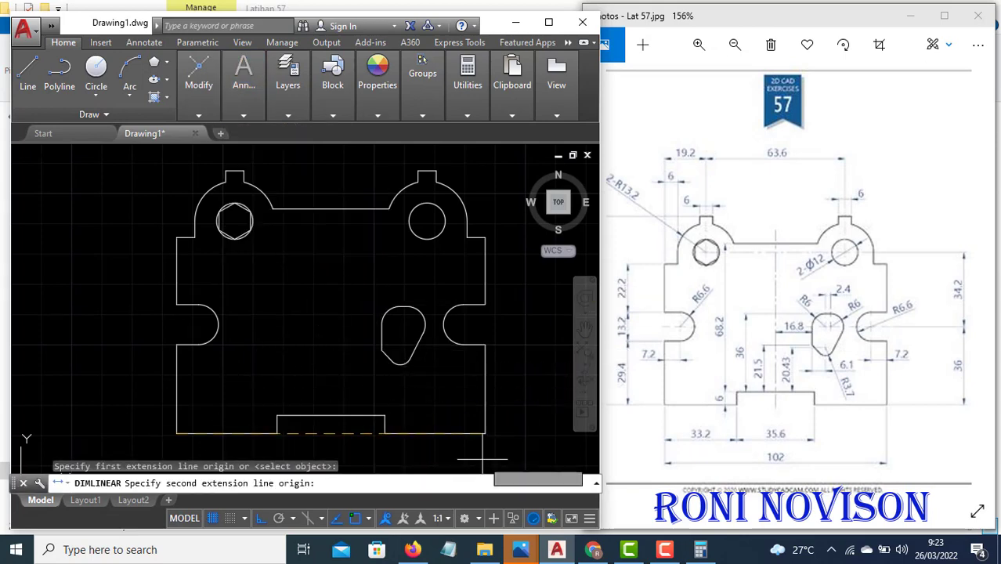
pyautogui.click(485, 435)
pyautogui.scroll(-2, 384, 309)
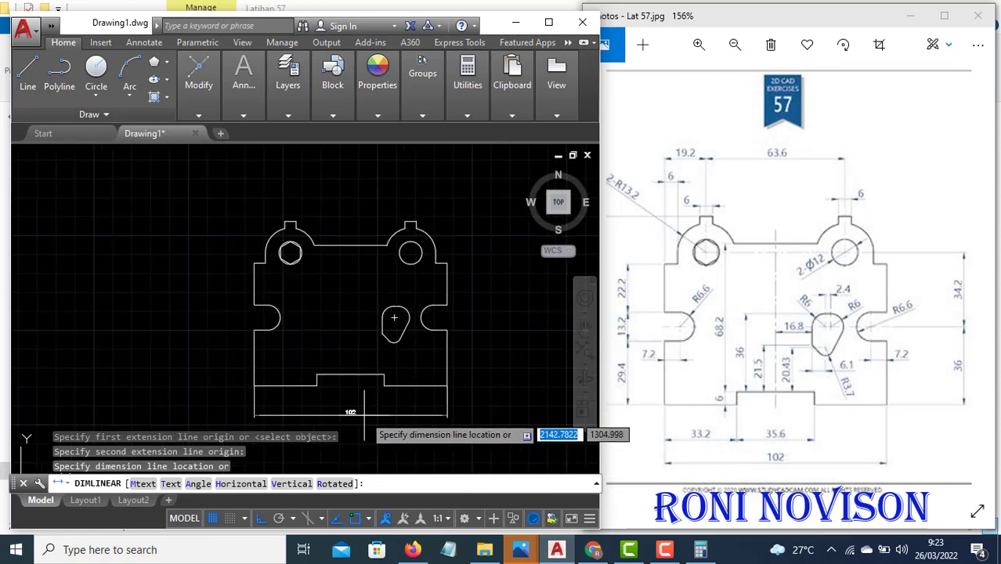
pyautogui.click(337, 414)
# Dimension the bottom edge from the left corner to the notch, and the notch's width, both in line above the overall dimension
pyautogui.press('Return')
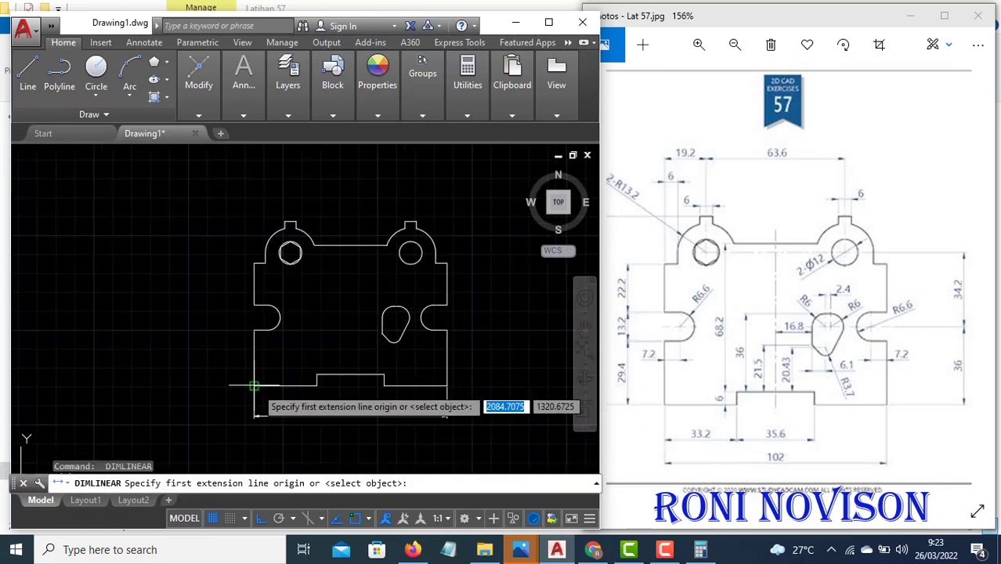
pyautogui.click(253, 385)
pyautogui.click(317, 386)
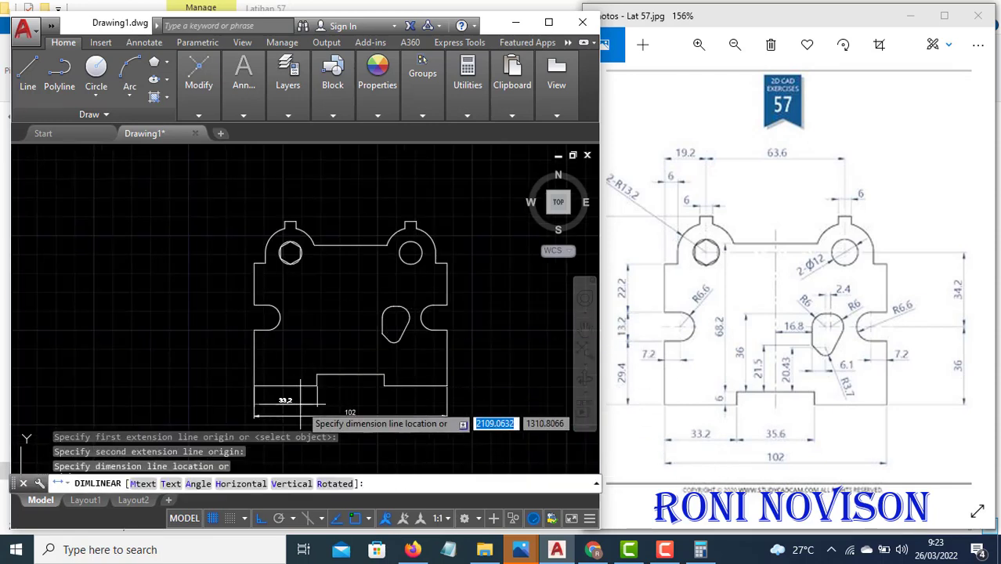
pyautogui.click(313, 400)
pyautogui.press('Return')
pyautogui.click(317, 375)
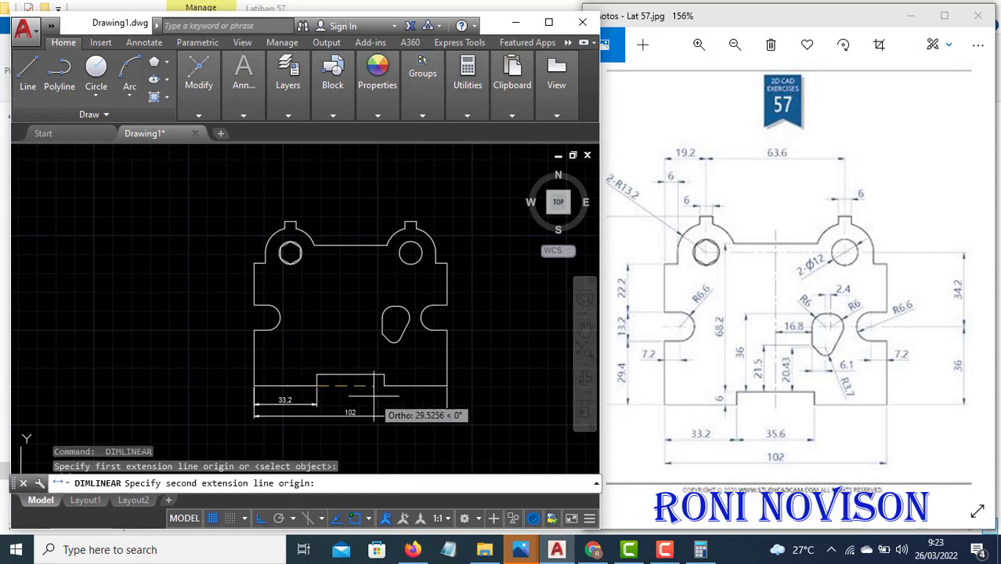
pyautogui.click(384, 375)
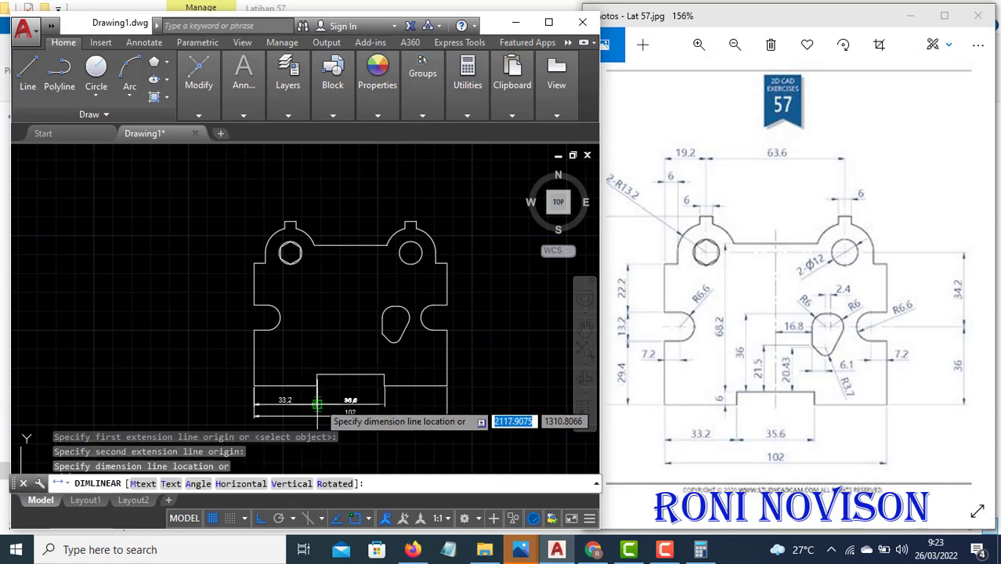
pyautogui.click(320, 400)
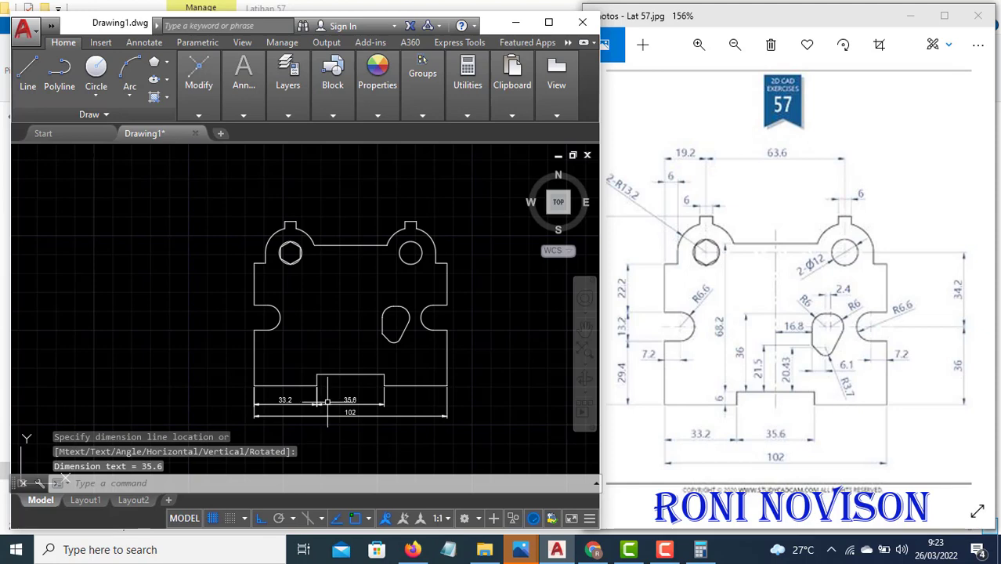
pyautogui.click(331, 384)
# Dimension the left edge from the bottom corner to the slot, and the slot's opening height, aligned outside the plate
pyautogui.press('Return')
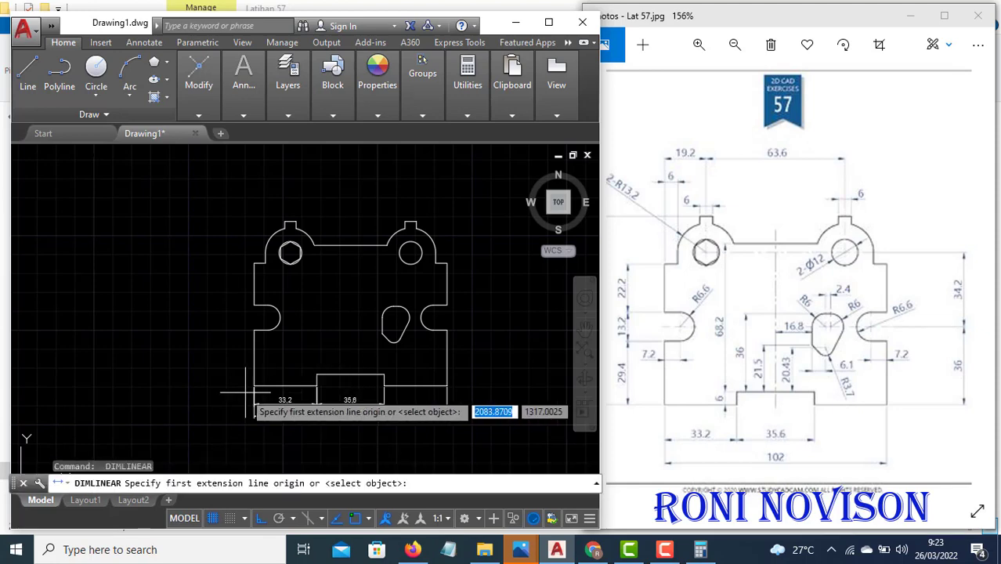
pyautogui.scroll(4, 241, 387)
pyautogui.click(269, 376)
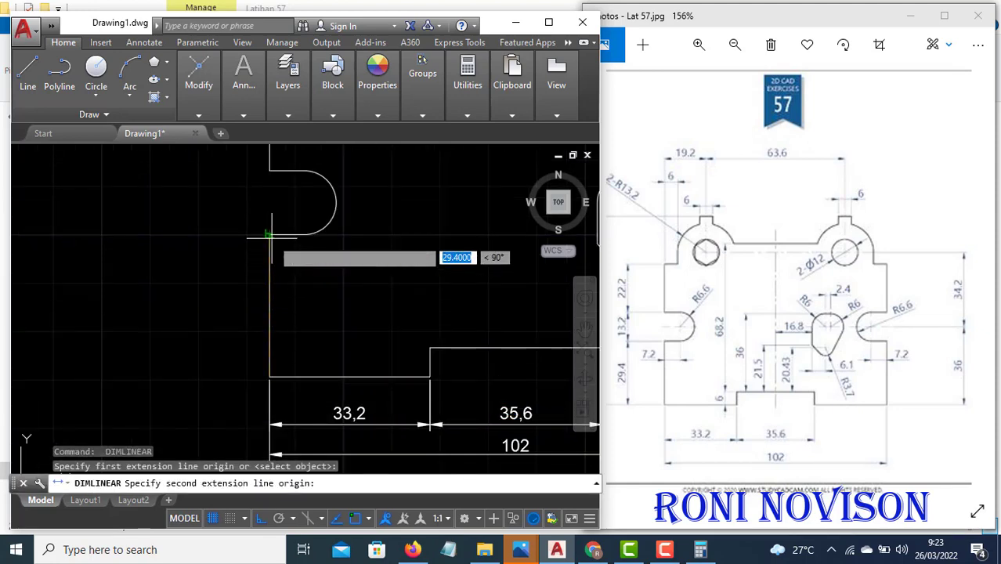
pyautogui.click(270, 233)
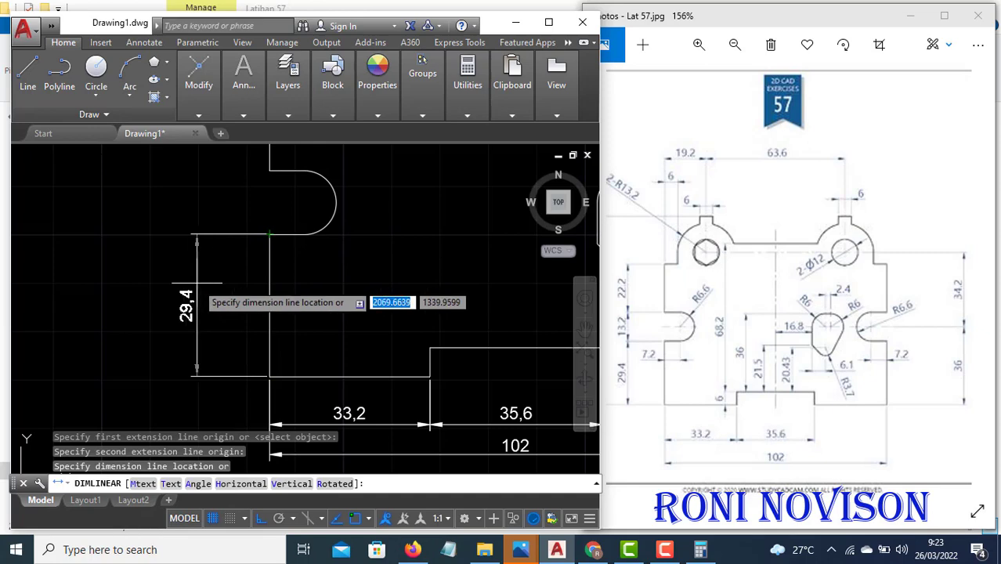
pyautogui.click(206, 282)
pyautogui.press('Return')
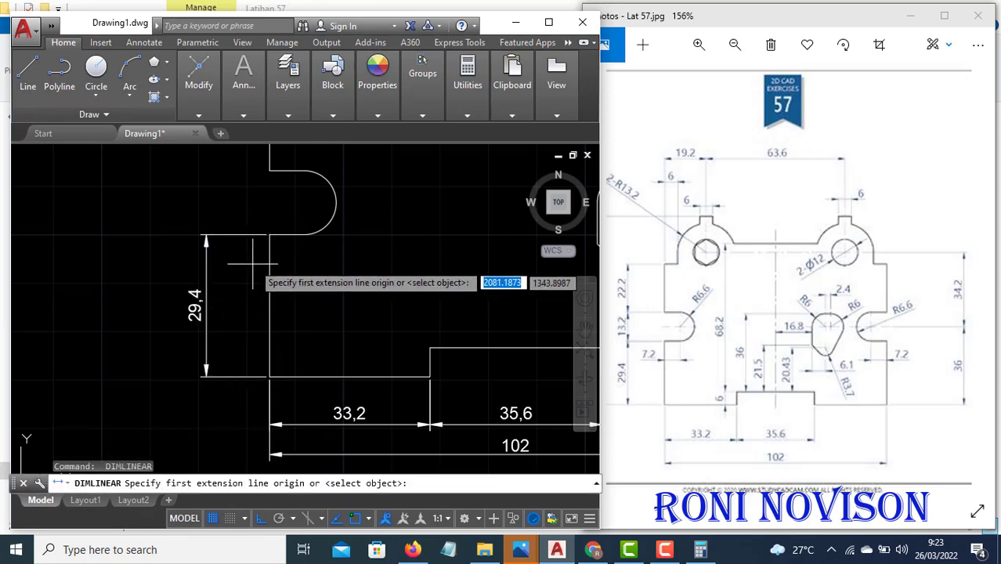
pyautogui.click(270, 234)
pyautogui.click(269, 170)
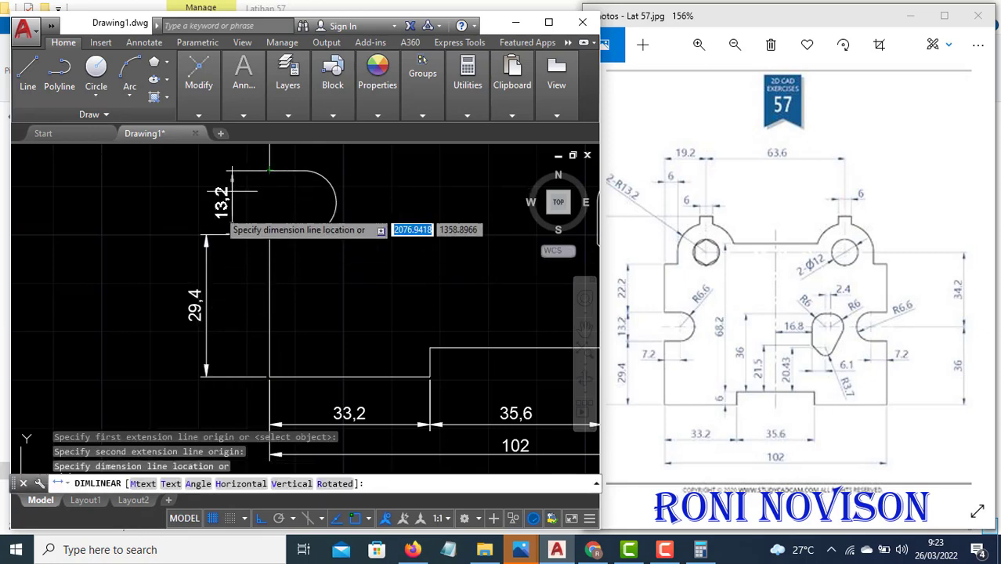
pyautogui.click(208, 251)
# Dimension the left edge from the slot's upper side to the shoulder, in line with the slot height dimension
pyautogui.scroll(-4, 231, 335)
pyautogui.press('Return')
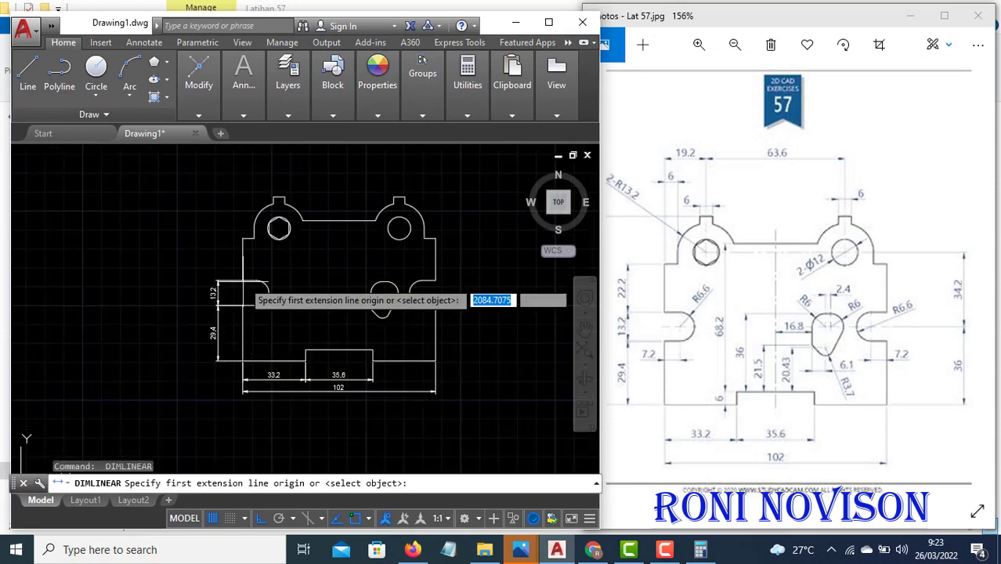
pyautogui.click(243, 279)
pyautogui.click(243, 239)
pyautogui.click(218, 279)
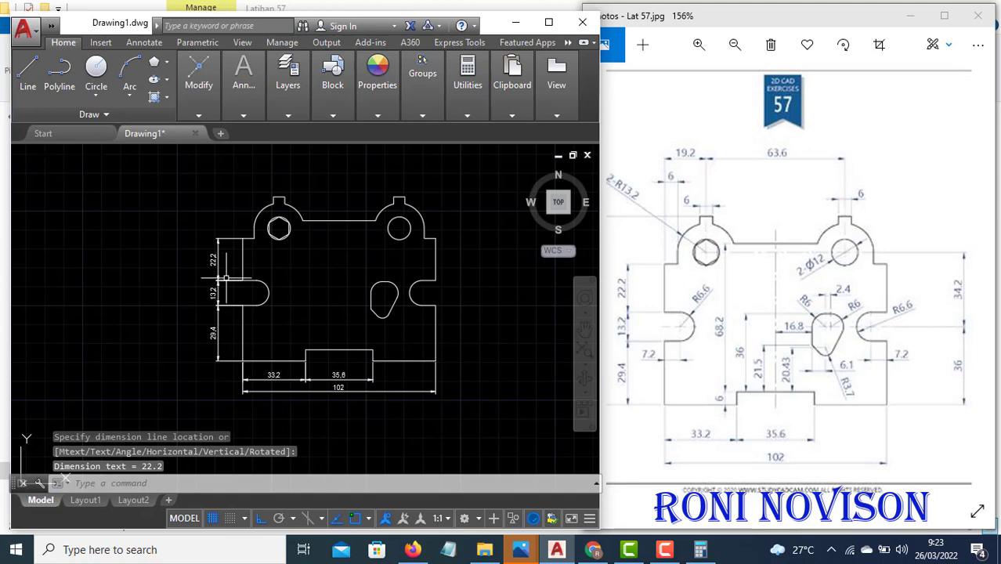
# Add a vertical linear dimension for the bottom notch's height, placed just outside its left side
pyautogui.press('Return')
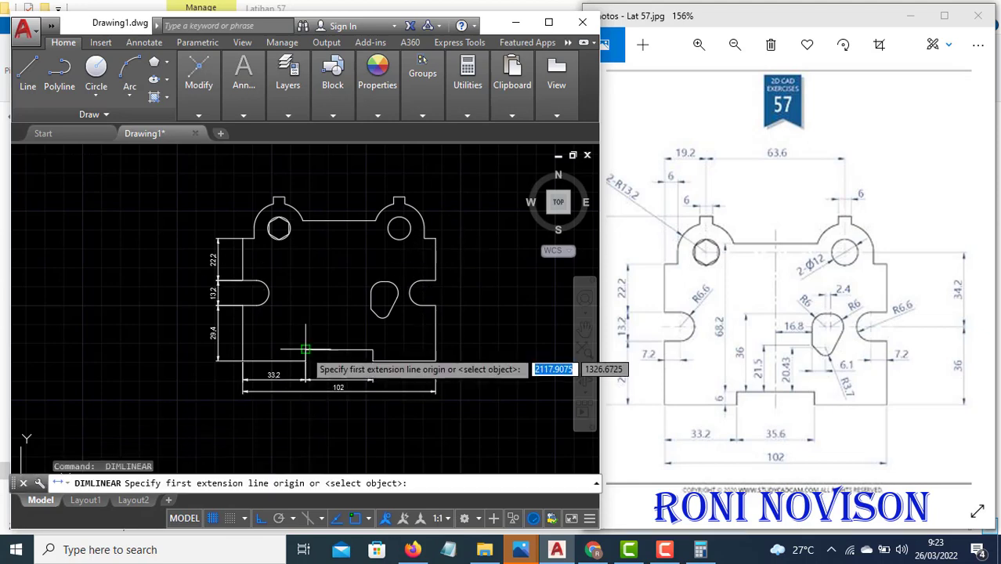
pyautogui.scroll(4, 306, 350)
pyautogui.click(306, 377)
pyautogui.click(306, 348)
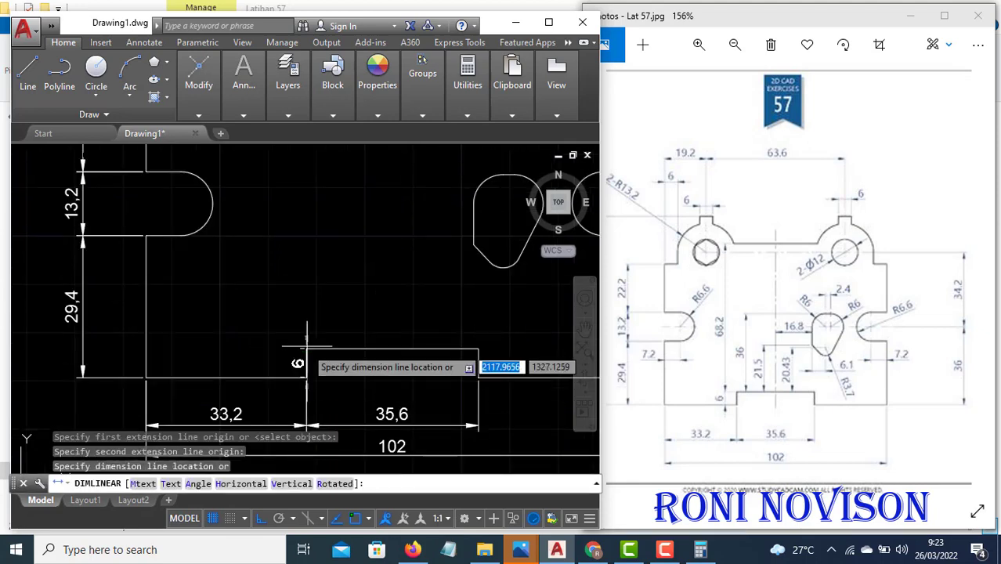
pyautogui.click(290, 361)
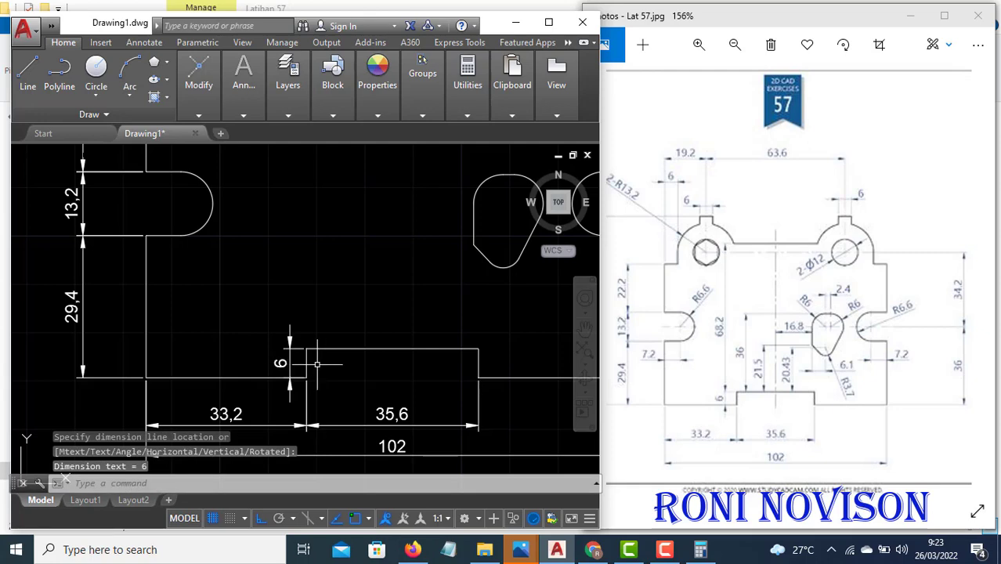
pyautogui.scroll(-4, 397, 333)
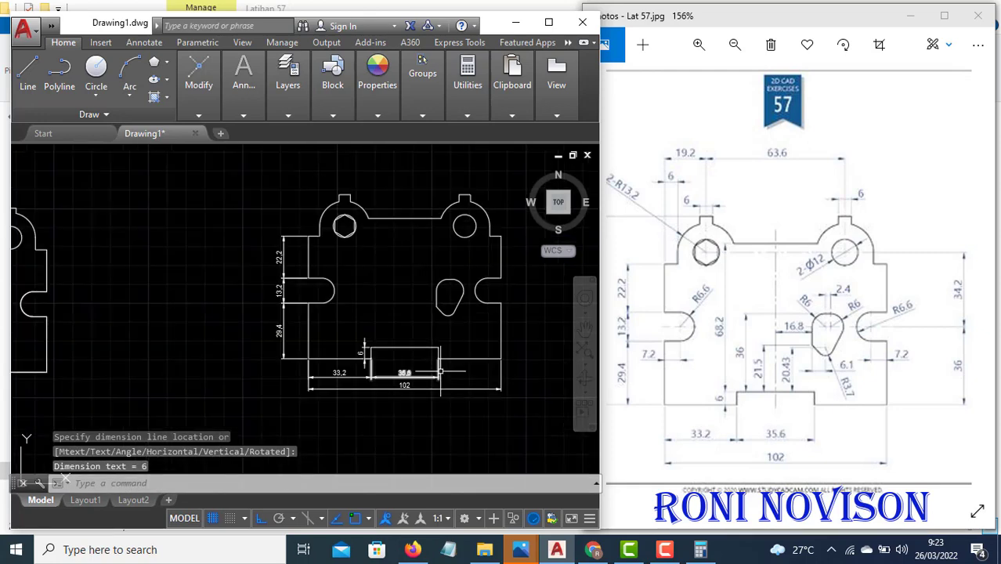
# Dimension the width of the small tab above the hexagon hole, placing the dimension above the tab
pyautogui.scroll(2, 369, 170)
pyautogui.press('Return')
pyautogui.click(320, 207)
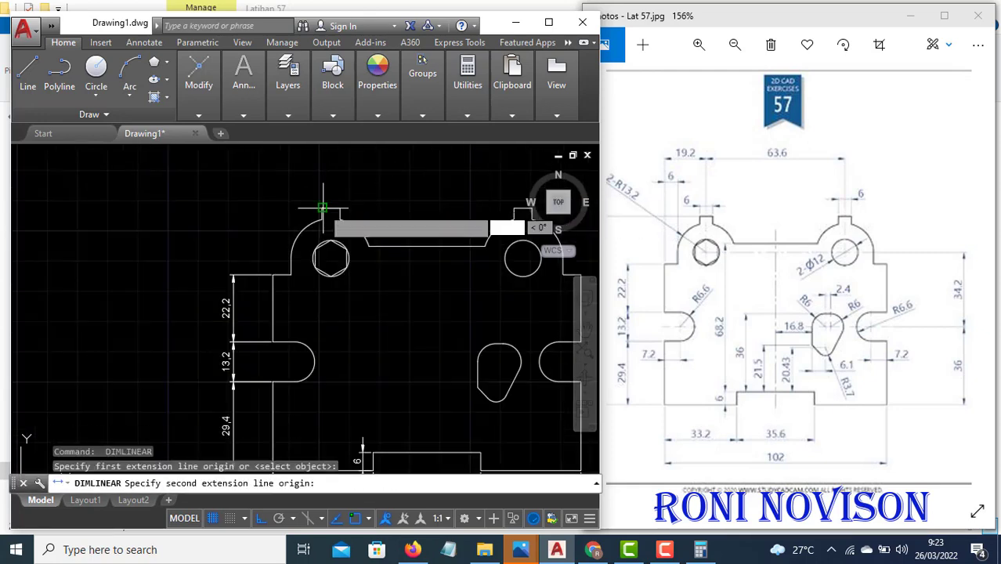
pyautogui.click(339, 208)
pyautogui.click(337, 191)
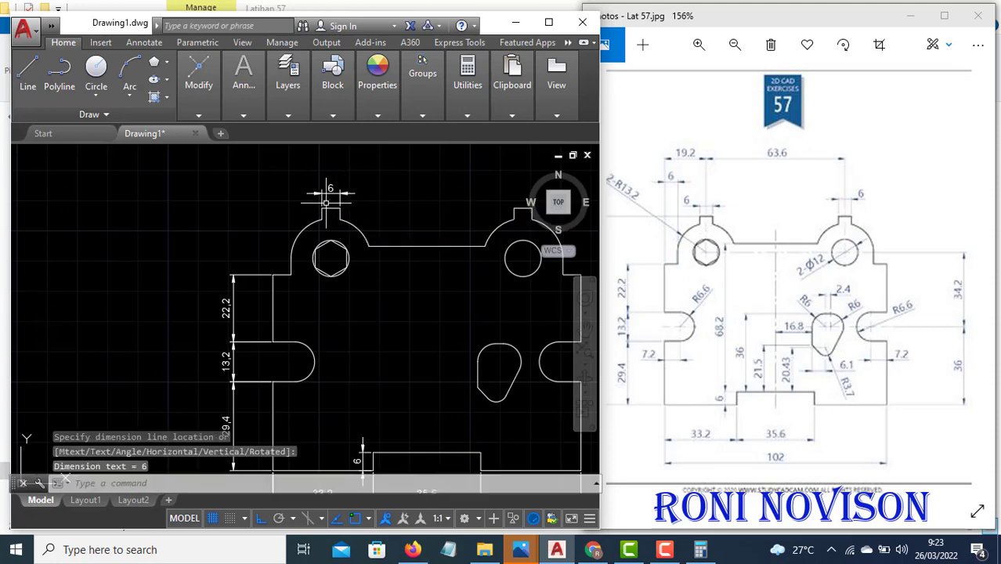
# Dimension the horizontal width of the upper-left shoulder, placing the dimension above it and below the tab-width dimension
pyautogui.press('Return')
pyautogui.click(292, 275)
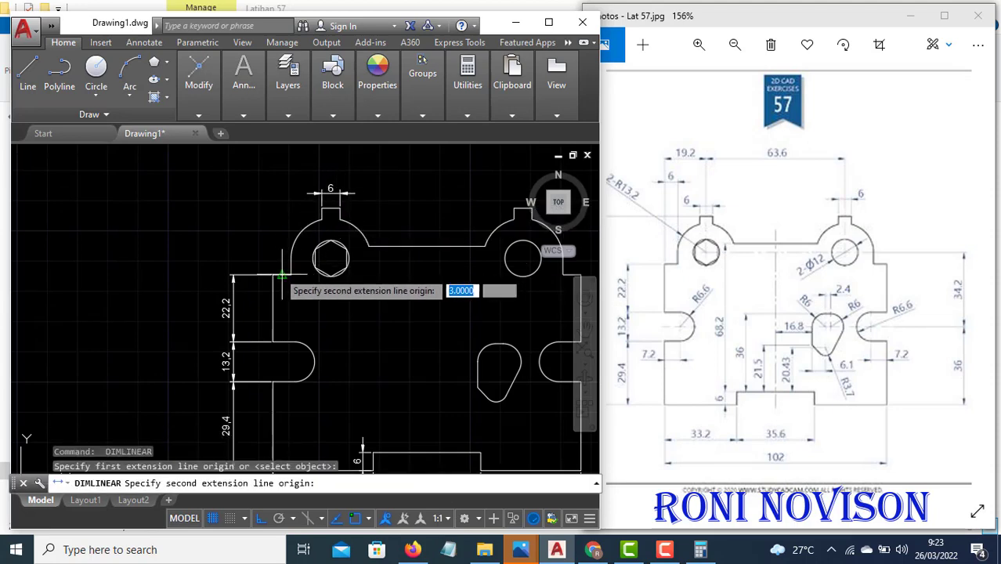
pyautogui.click(274, 274)
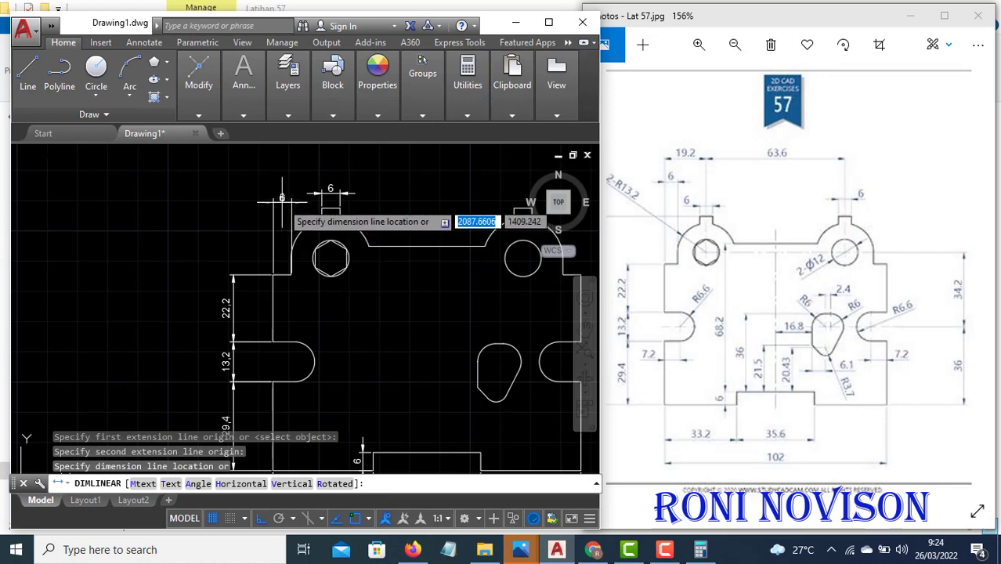
pyautogui.click(281, 222)
# Dimension the horizontal distance from the plate's left edge to the hexagon hole's center, above the tab-width dimension
pyautogui.press('Return')
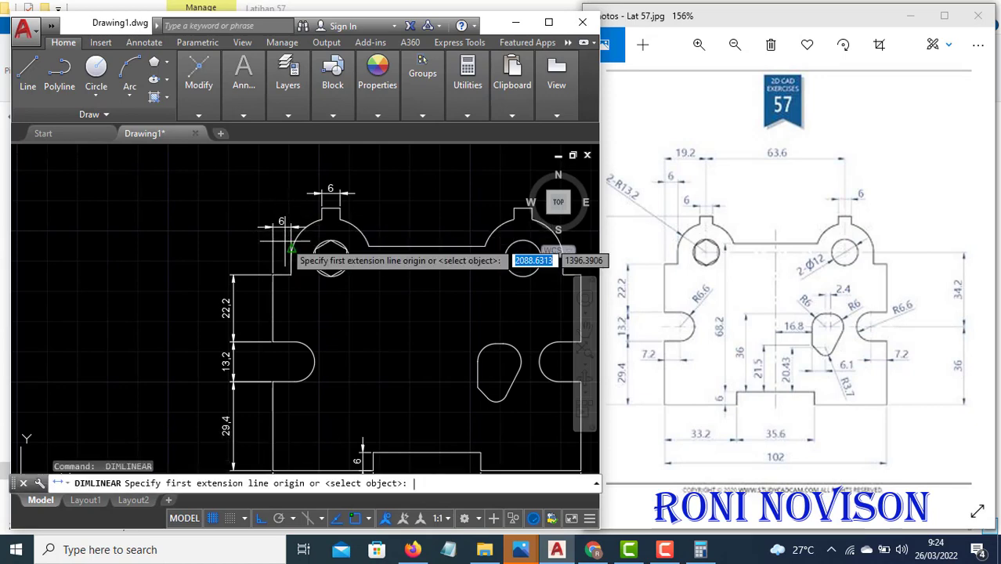
pyautogui.click(273, 274)
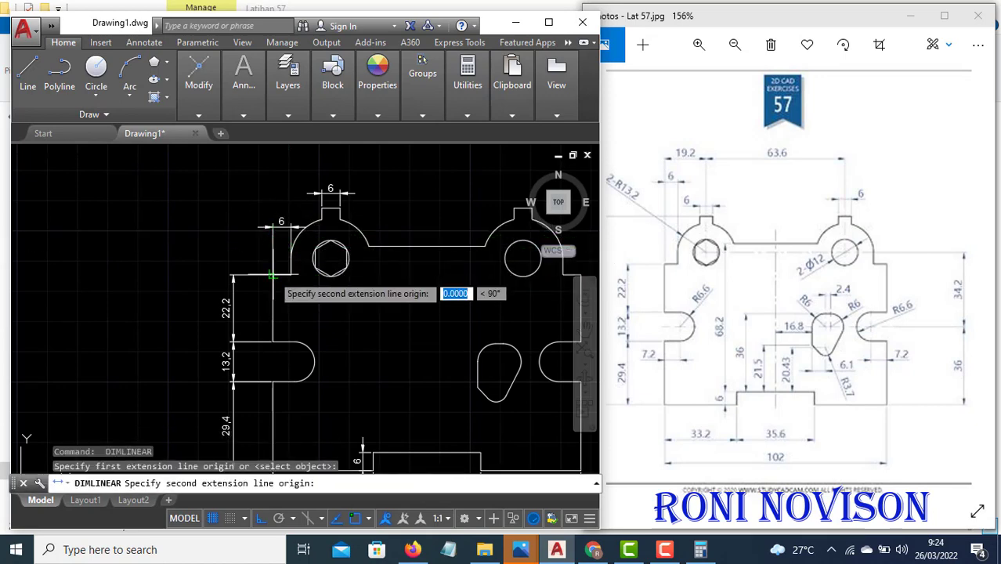
pyautogui.click(330, 257)
pyautogui.scroll(-2, 323, 329)
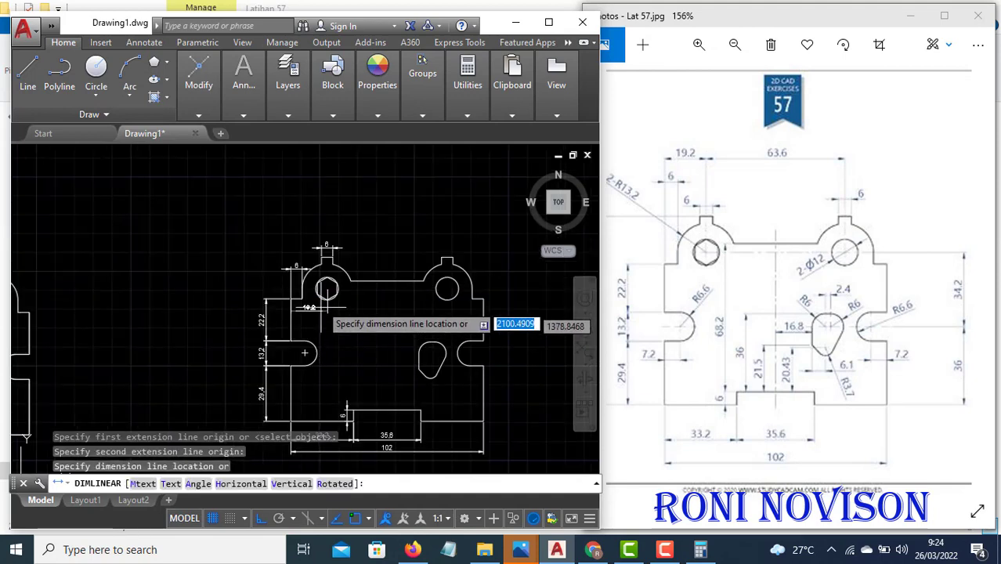
pyautogui.scroll(4, 321, 246)
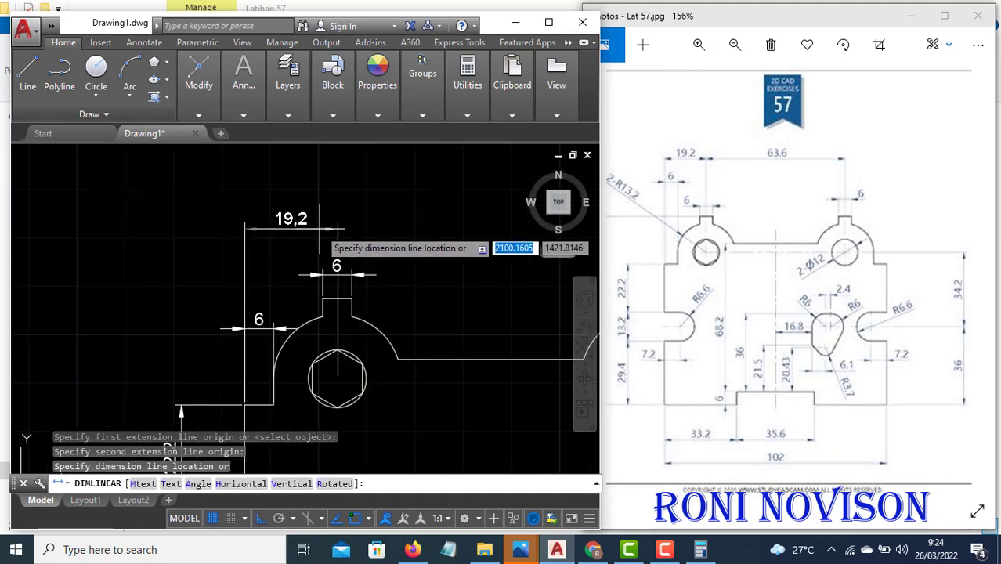
pyautogui.click(319, 229)
# Dimension the horizontal distance between the two upper hole centers, in line with the left-edge-to-hole dimension
pyautogui.press('Return')
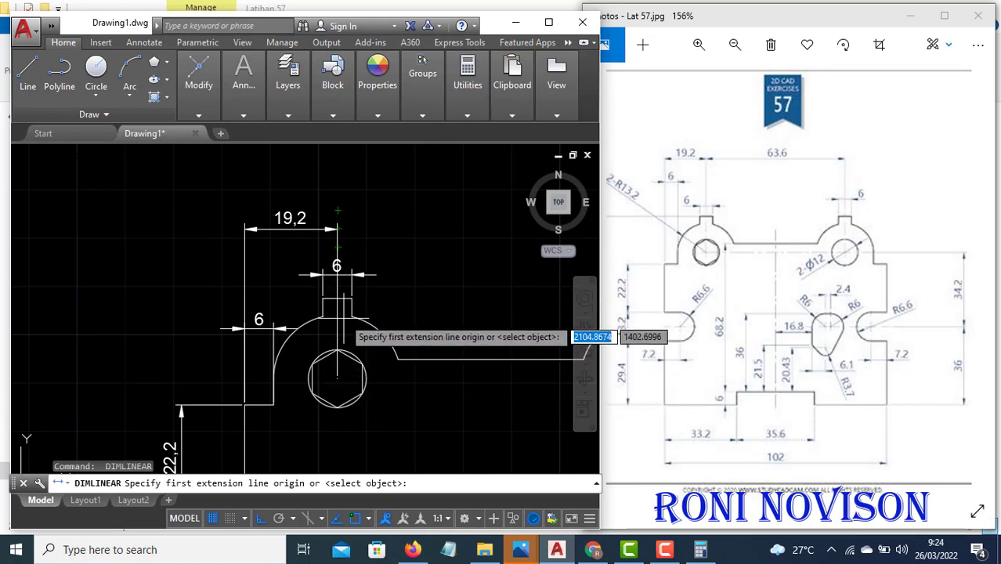
pyautogui.click(338, 378)
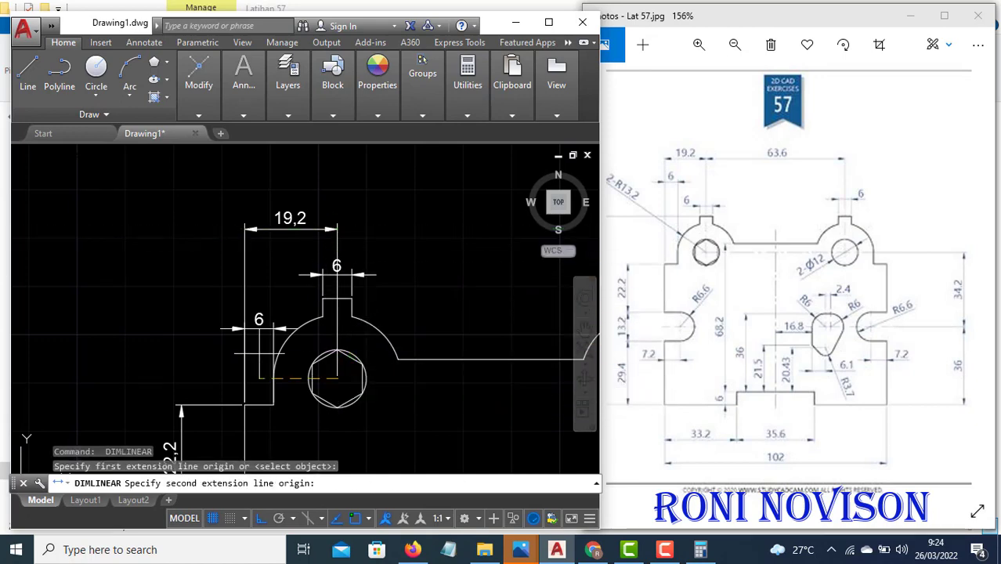
pyautogui.scroll(-4, 229, 333)
pyautogui.scroll(2, 370, 345)
pyautogui.click(380, 350)
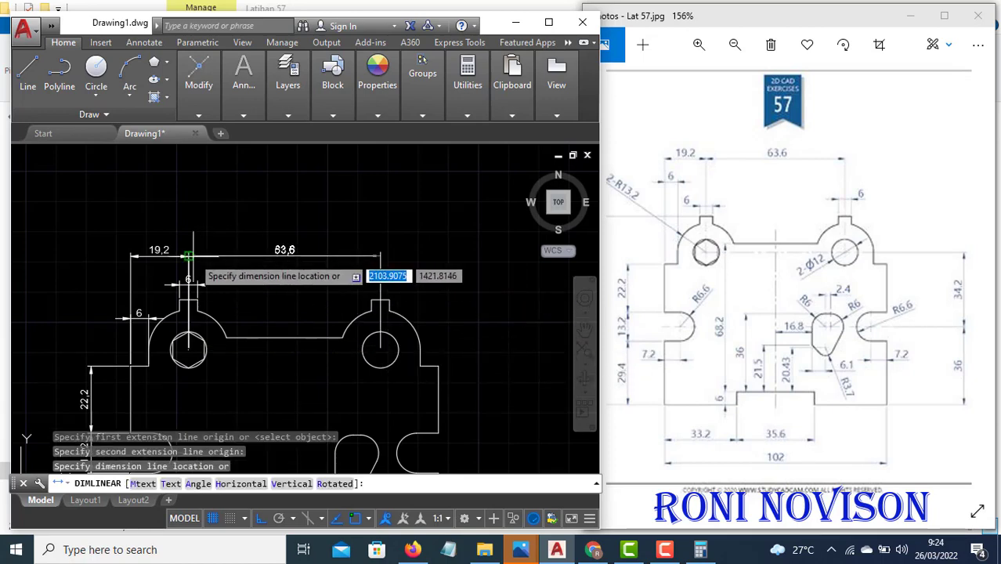
pyautogui.click(189, 255)
pyautogui.scroll(-3, 235, 266)
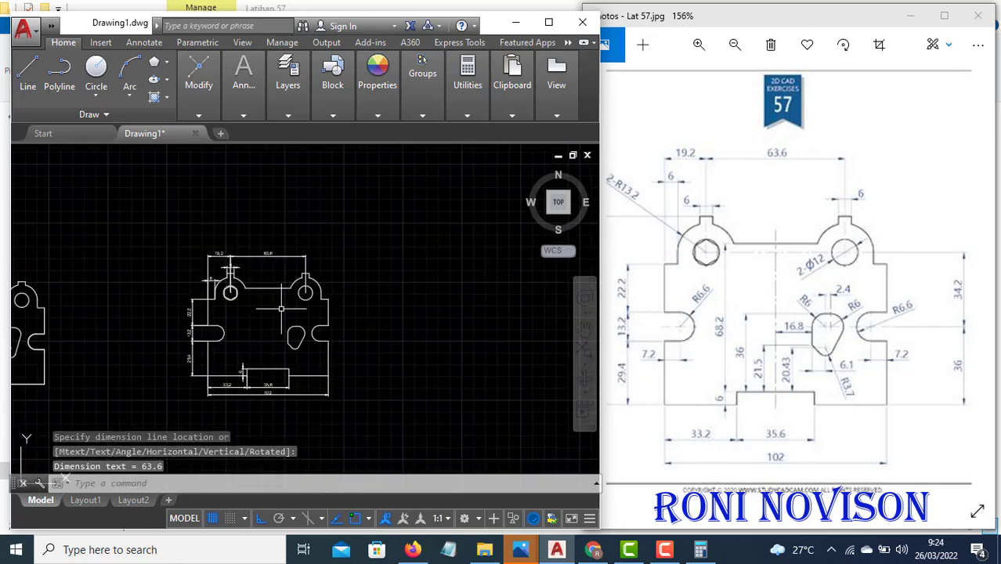
# Dimension the vertical distance from the right slot's arc center to the plate's bottom-right corner, outside the right edge
pyautogui.scroll(1, 324, 359)
pyautogui.press('Return')
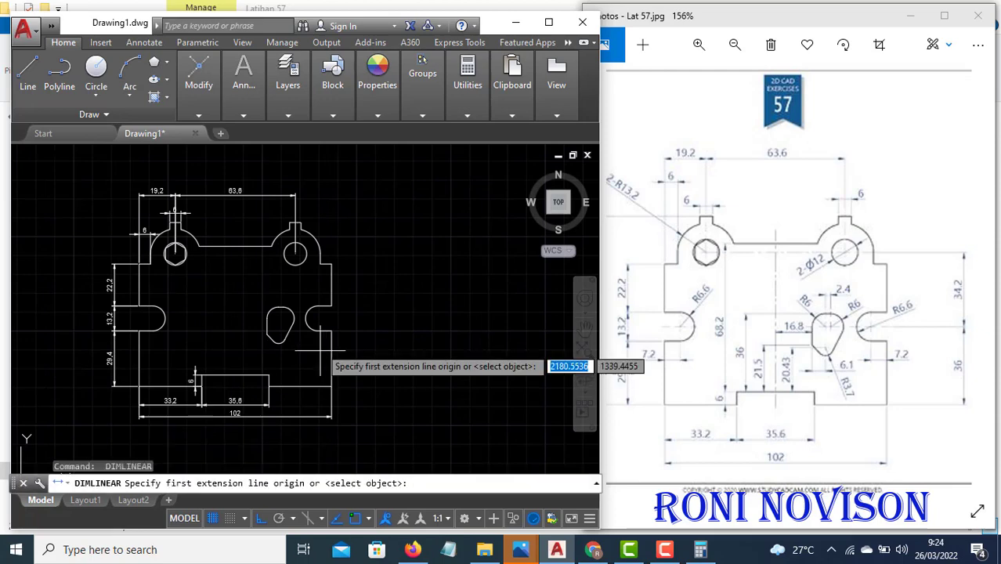
pyautogui.click(317, 320)
pyautogui.click(331, 385)
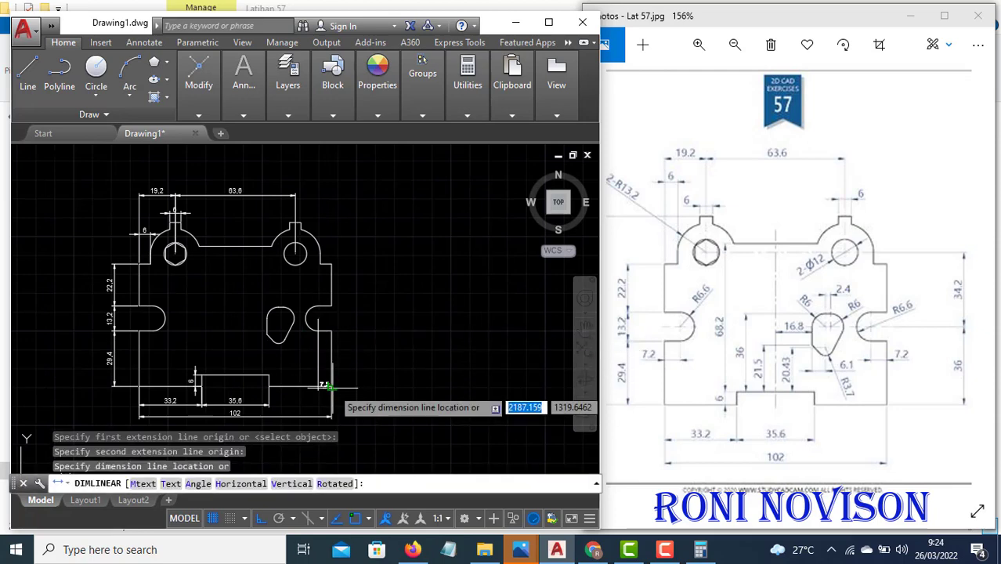
pyautogui.scroll(4, 364, 365)
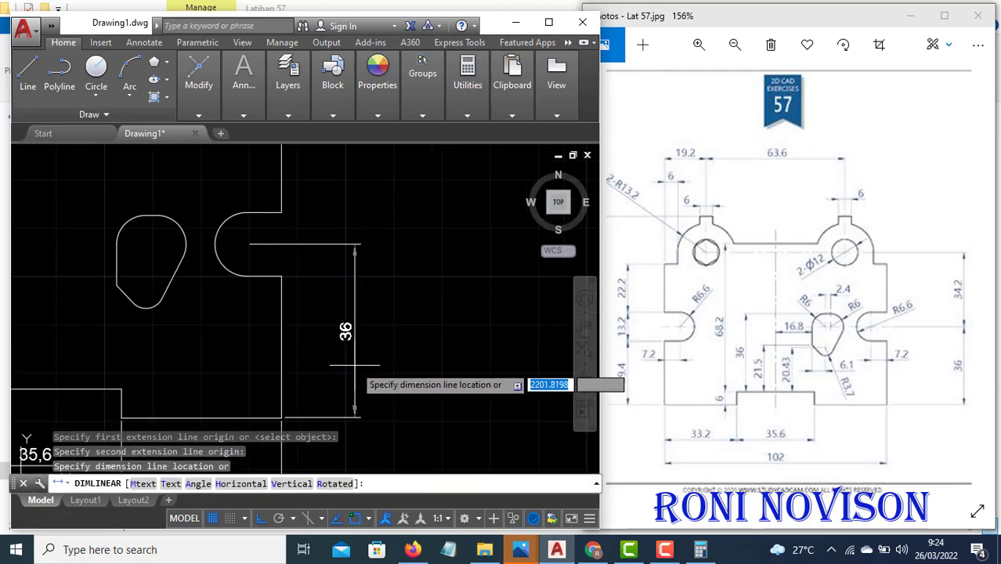
pyautogui.click(347, 365)
# Dimension the vertical distance from the right slot's center line to the upper-right shoulder, in line with the dimension below
pyautogui.press('Return')
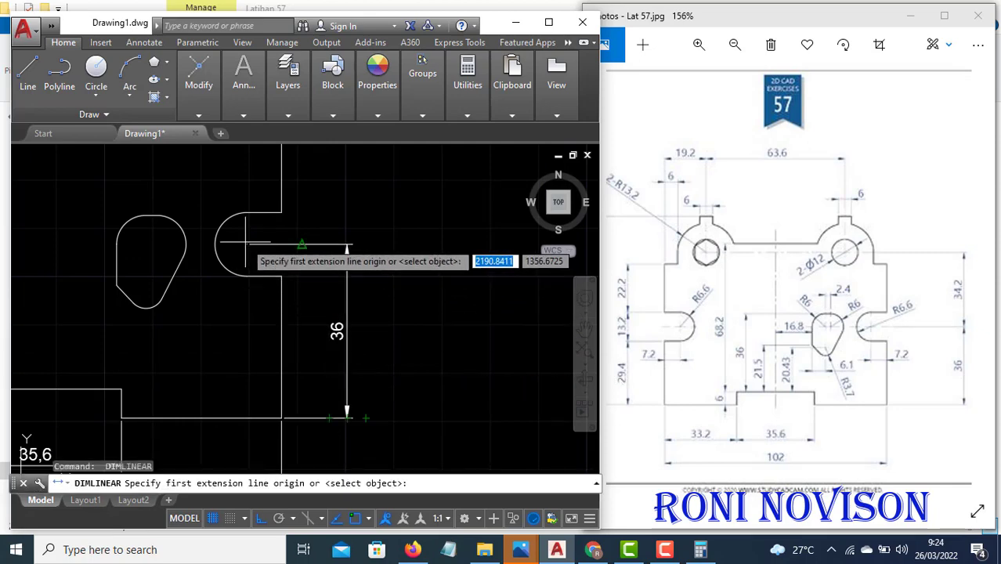
pyautogui.click(300, 245)
pyautogui.scroll(-2, 304, 409)
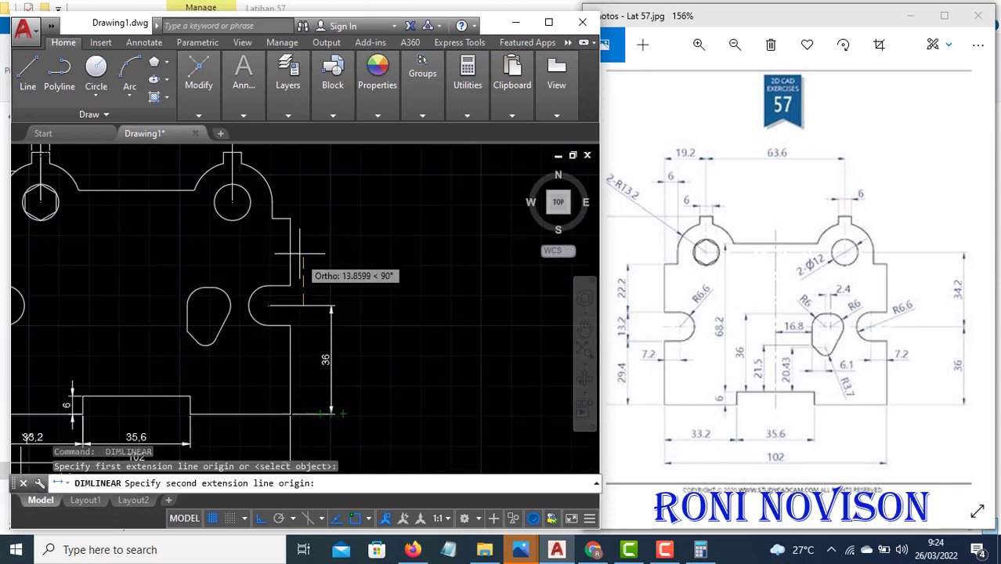
pyautogui.click(291, 219)
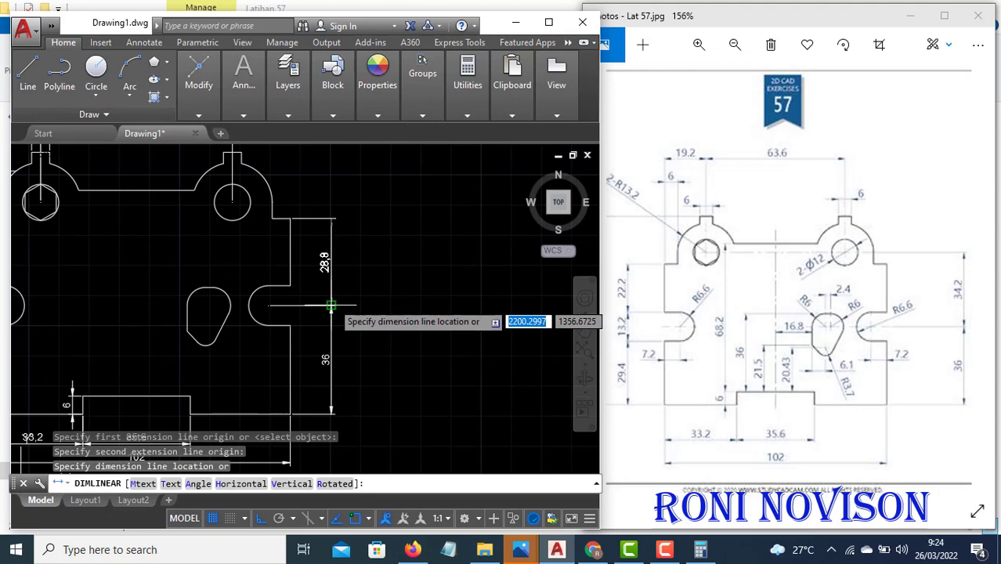
pyautogui.click(330, 302)
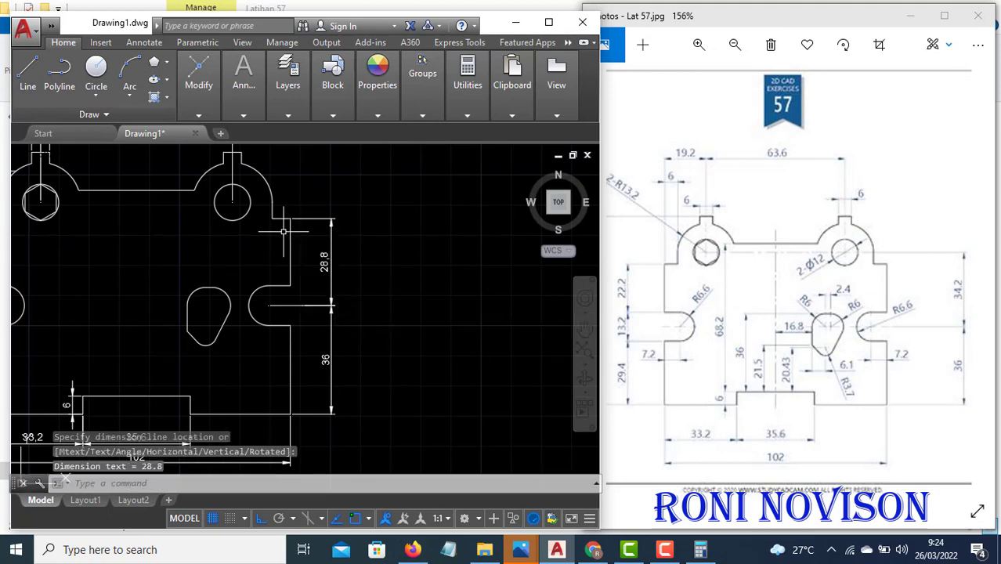
# Stretch the upper right-side dimension's origin from the shoulder corner to the center of the right circular hole
pyautogui.click(270, 186)
pyautogui.click(439, 307)
pyautogui.click(290, 219)
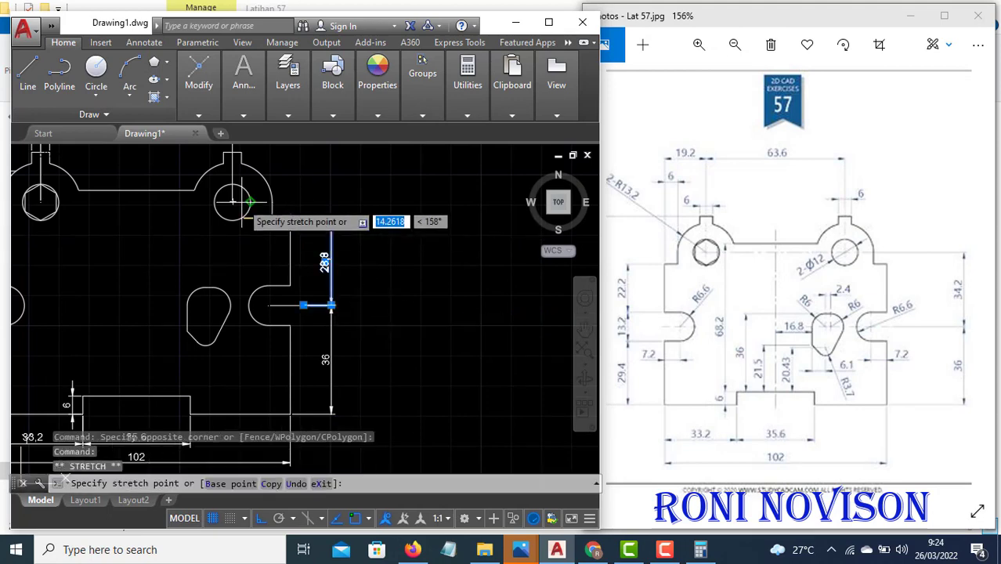
pyautogui.click(291, 203)
pyautogui.press('Escape')
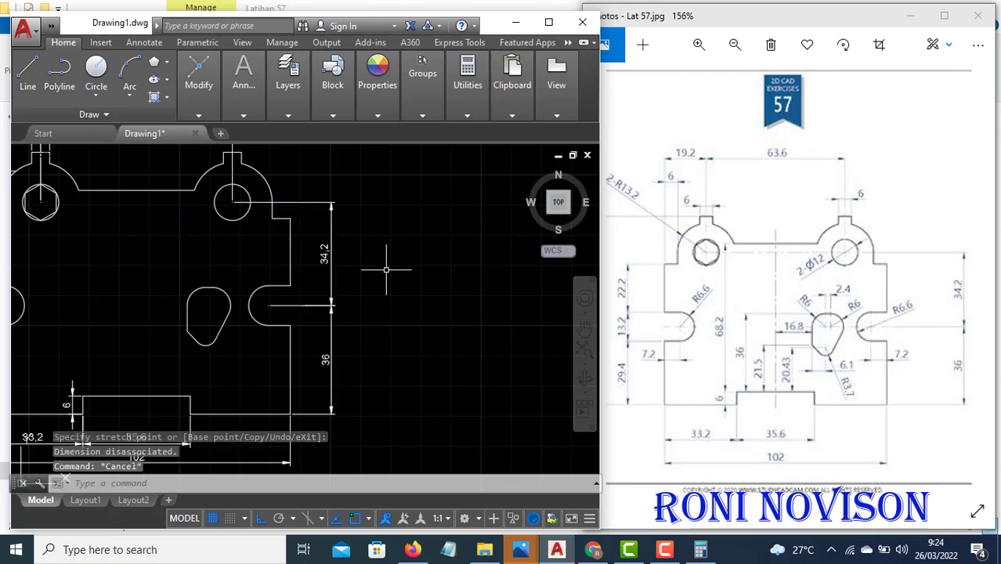
# Dimension the vertical distance from the notch's top edge to the plate's recessed upper edge, in line with the notch-height dimension
pyautogui.scroll(-3, 221, 325)
pyautogui.moveTo(282, 301); pyautogui.dragTo(356, 316, button='middle')
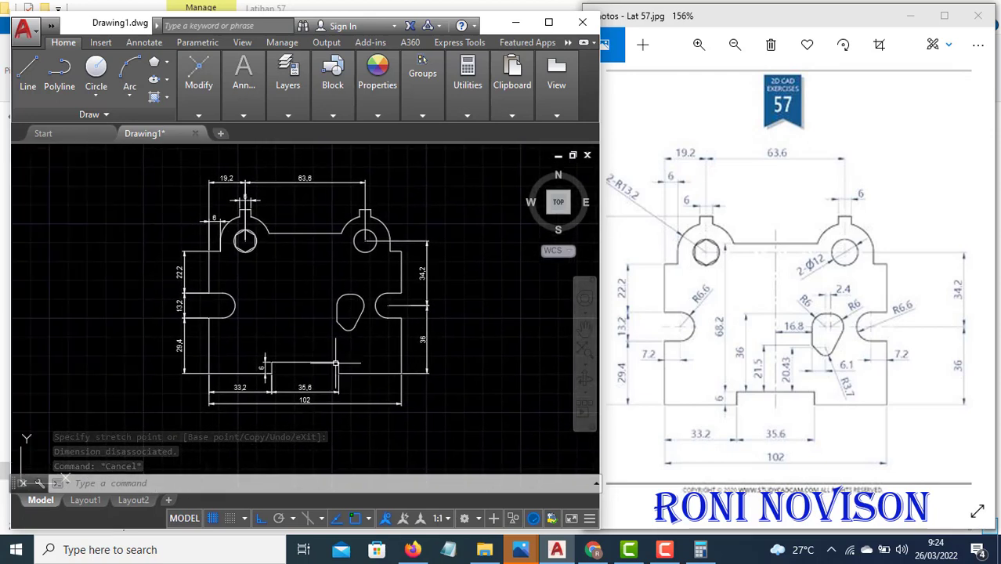
pyautogui.press('Escape')
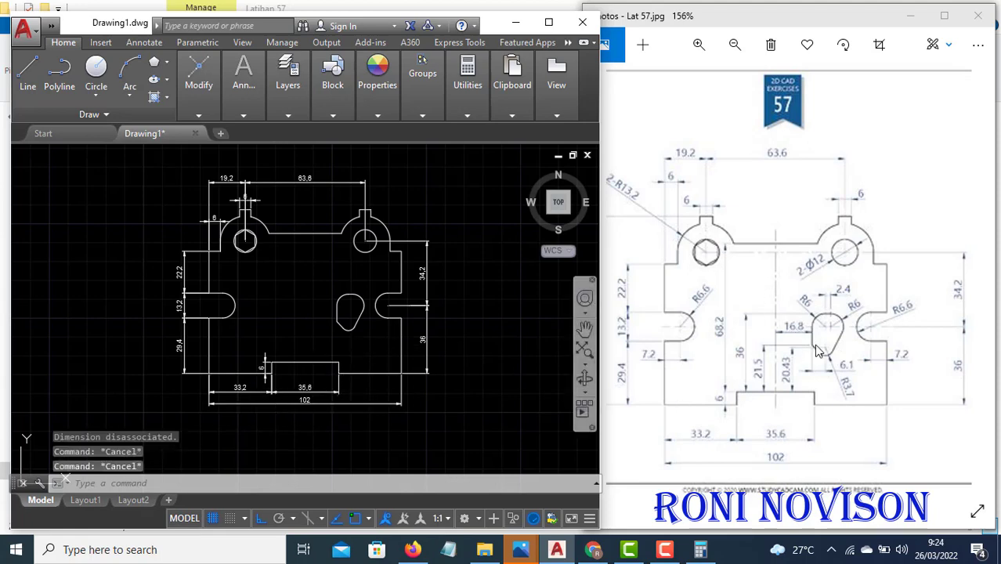
pyautogui.write('dimlinear')
pyautogui.press('Return')
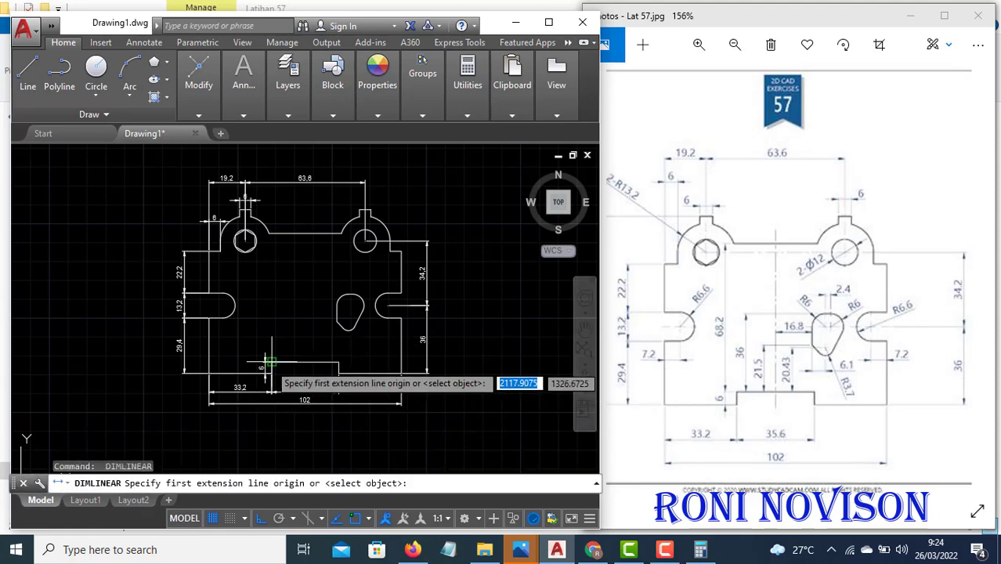
pyautogui.scroll(4, 274, 361)
pyautogui.click(296, 365)
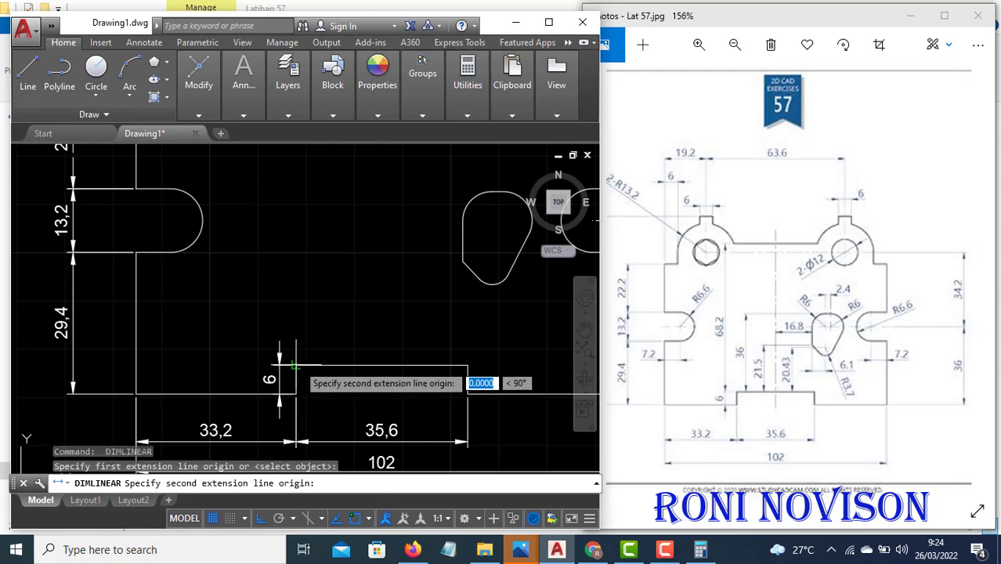
pyautogui.scroll(-3, 292, 361)
pyautogui.click(302, 255)
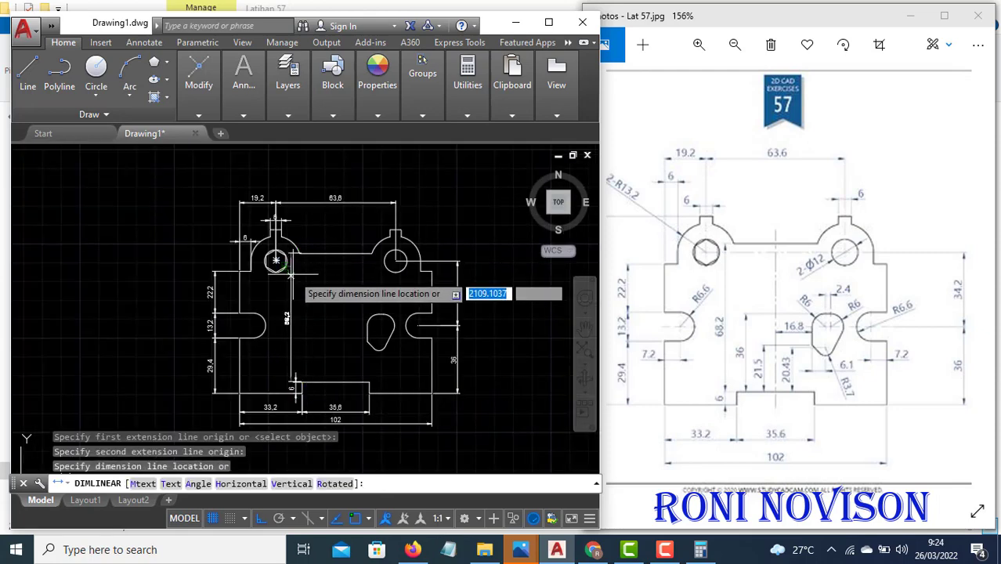
pyautogui.scroll(3, 301, 381)
pyautogui.click(302, 379)
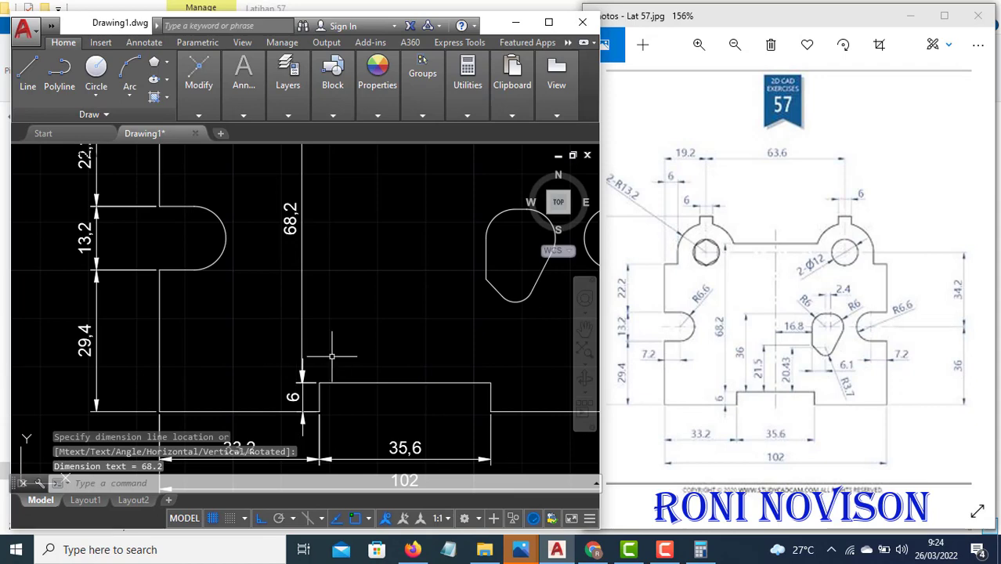
# Dimension the vertical distance from the notch's top edge to the top of the teardrop cutout, placed left of the cutout
pyautogui.press('Return')
pyautogui.click(405, 383)
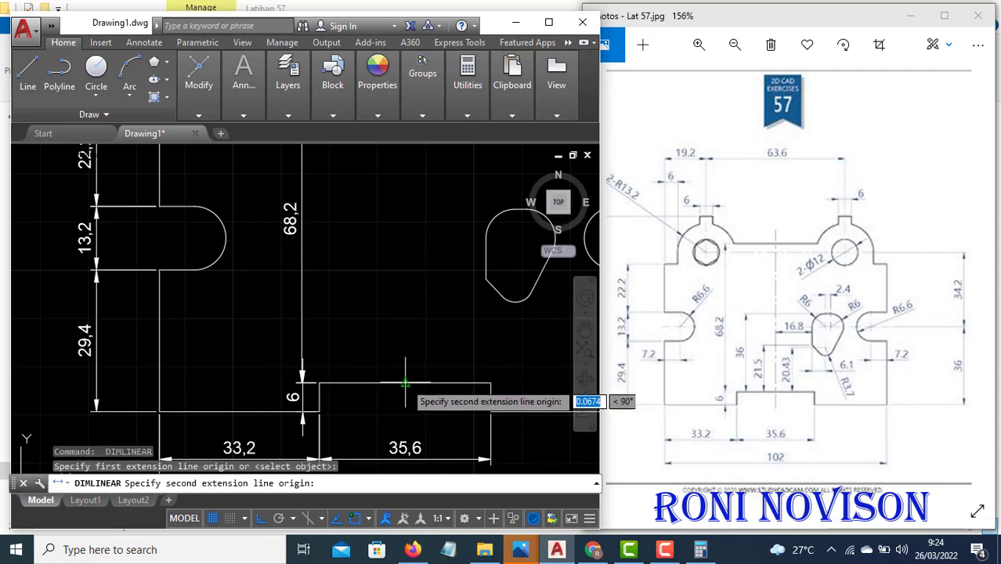
pyautogui.click(515, 210)
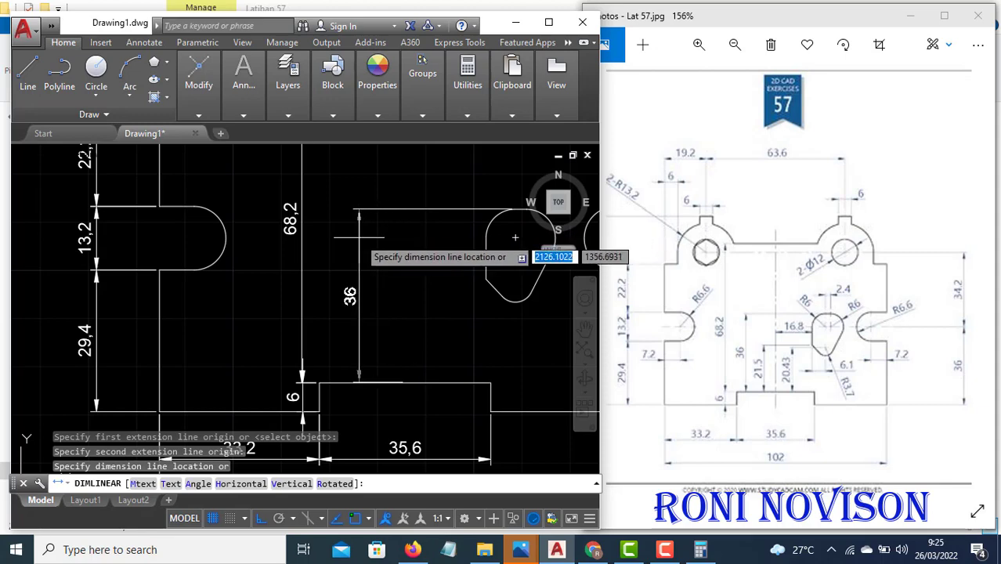
pyautogui.click(382, 247)
pyautogui.press('Return')
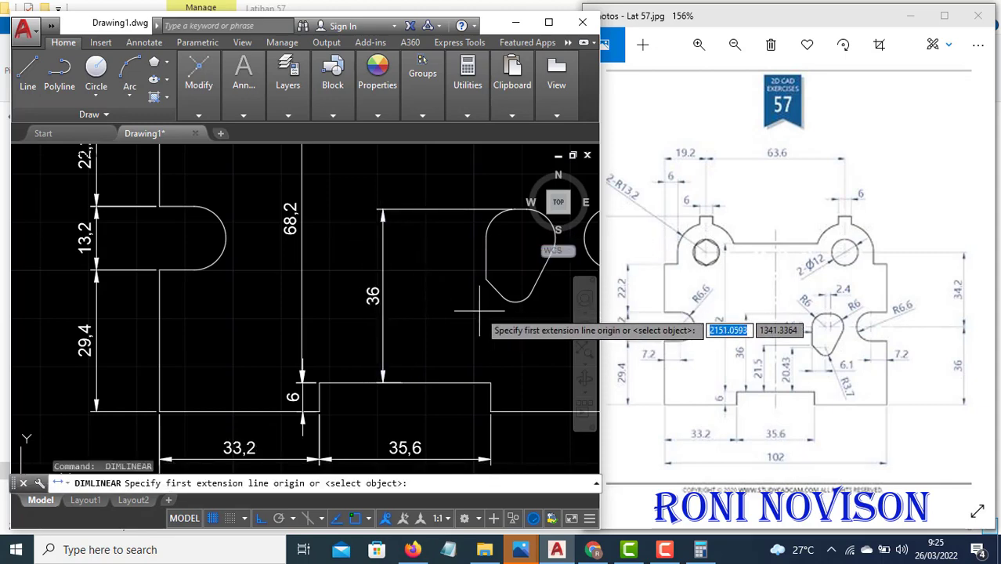
pyautogui.press('Return')
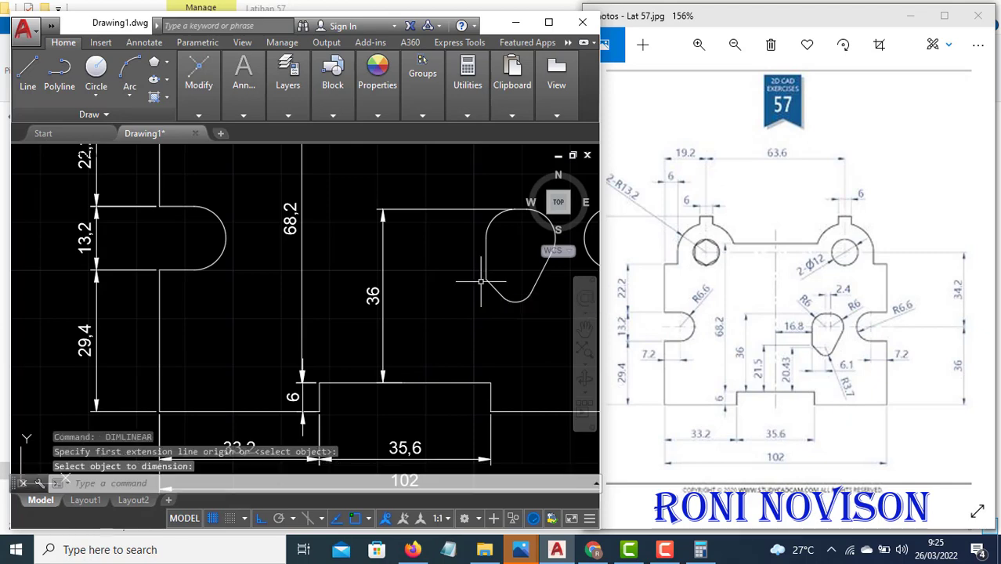
# Dimension the vertical distance from the notch's top edge to the lower end of the teardrop cutout's straight left edge, inside the overall cutout-height dimension
pyautogui.press('Escape')
pyautogui.press('Return')
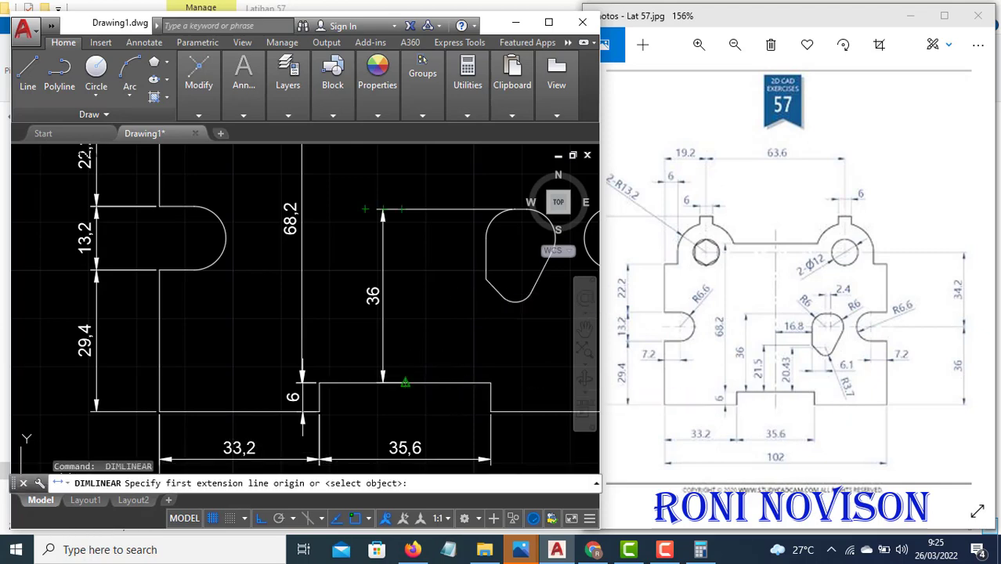
pyautogui.click(382, 209)
pyautogui.click(485, 278)
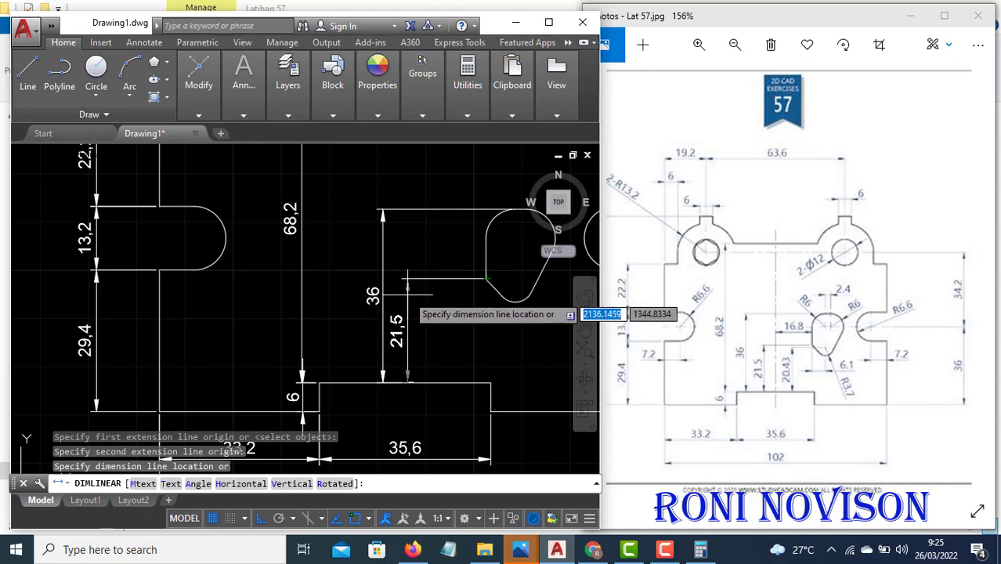
pyautogui.click(412, 294)
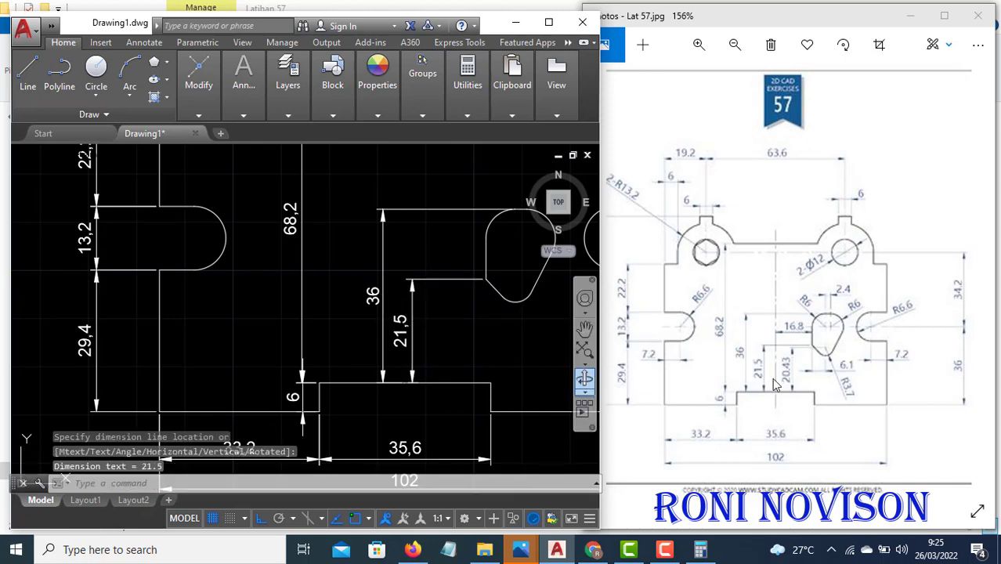
# Dimension the vertical distance from the notch's top edge to the center of the teardrop cutout's bottom arc, placed between the cutout and the neighboring vertical dimension
pyautogui.press('Return')
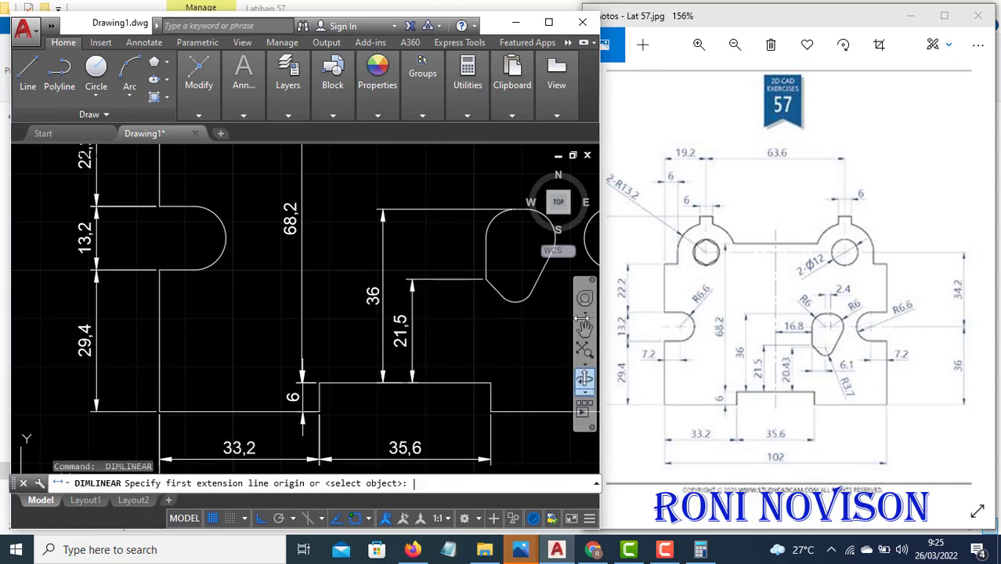
pyautogui.click(501, 301)
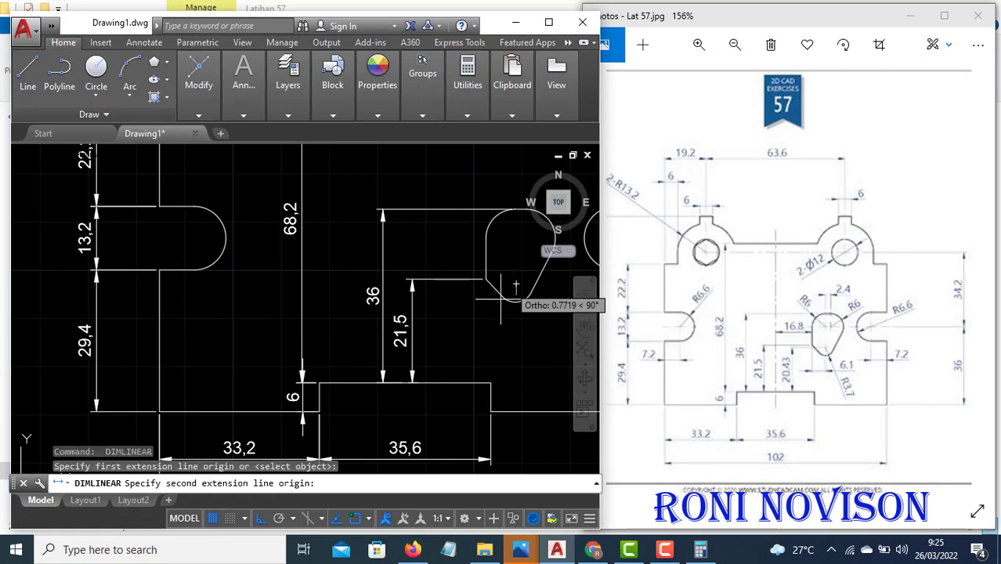
pyautogui.click(491, 383)
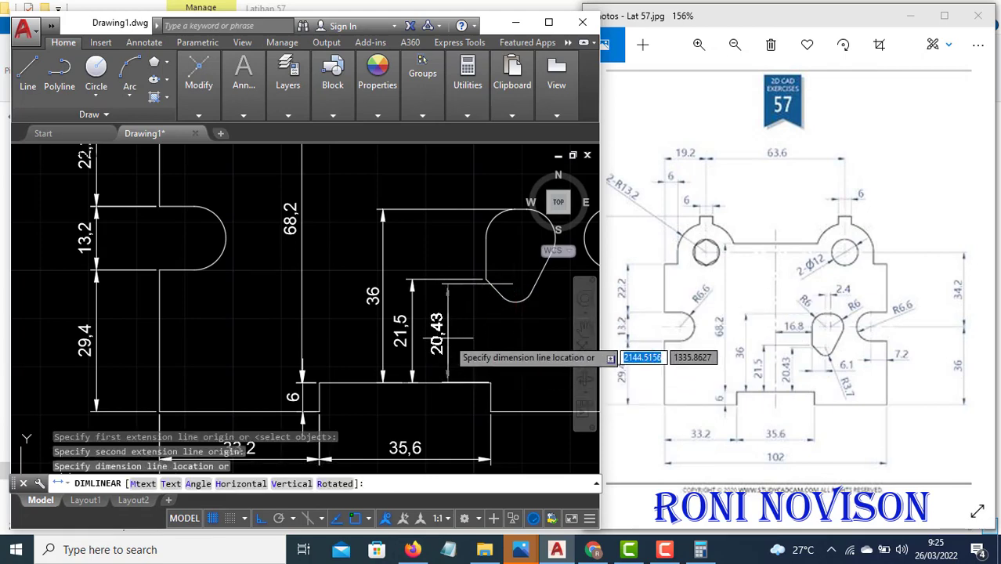
pyautogui.click(443, 338)
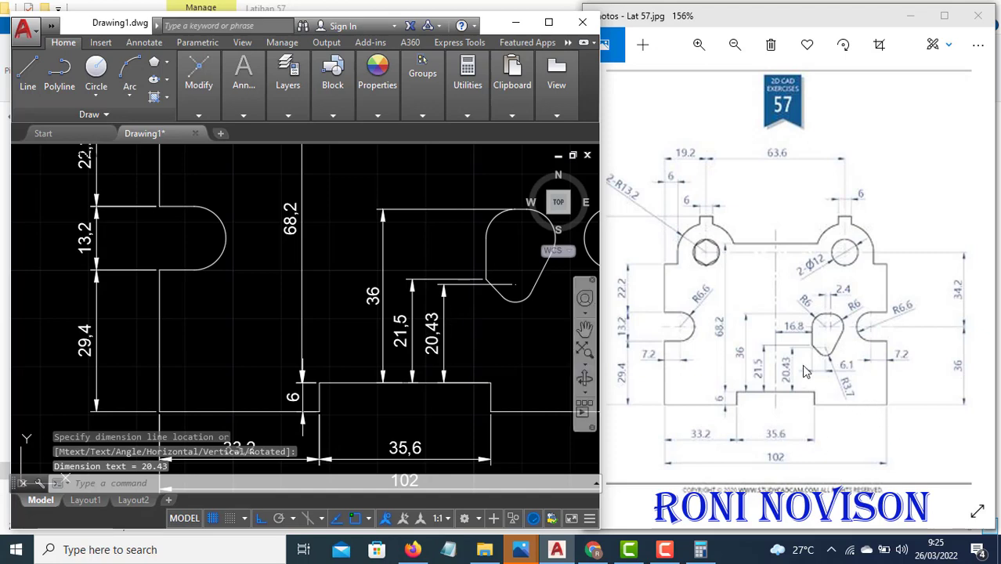
# Dimension the horizontal distance from the midpoint of the notch's top edge to the teardrop cutout's straight left edge, placed beside the cutout
pyautogui.press('Return')
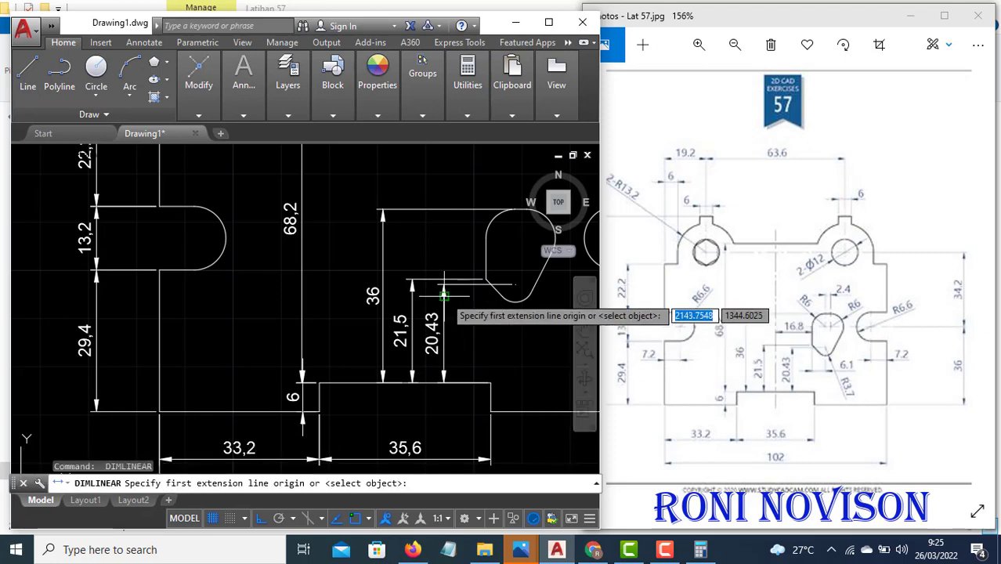
pyautogui.click(413, 383)
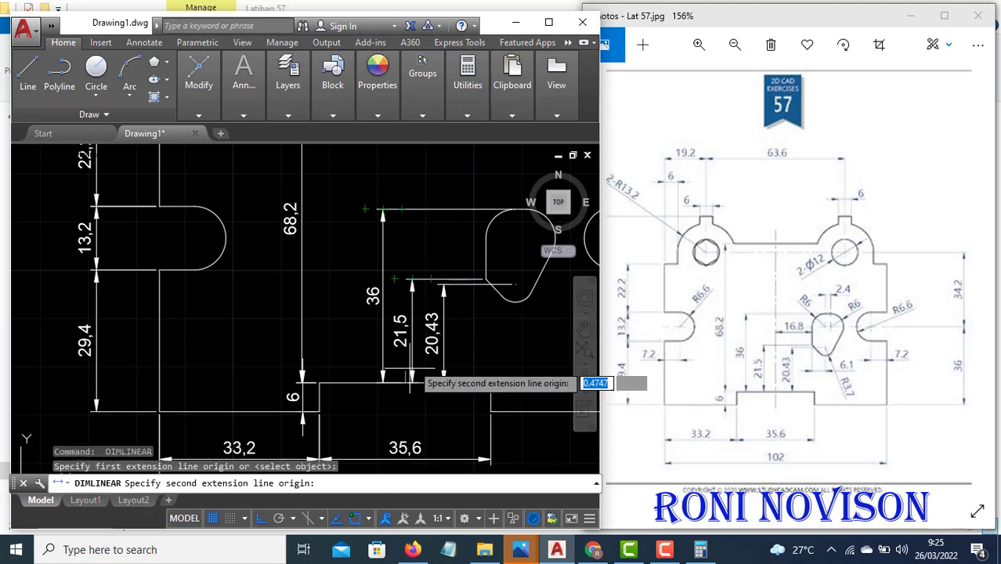
pyautogui.click(486, 259)
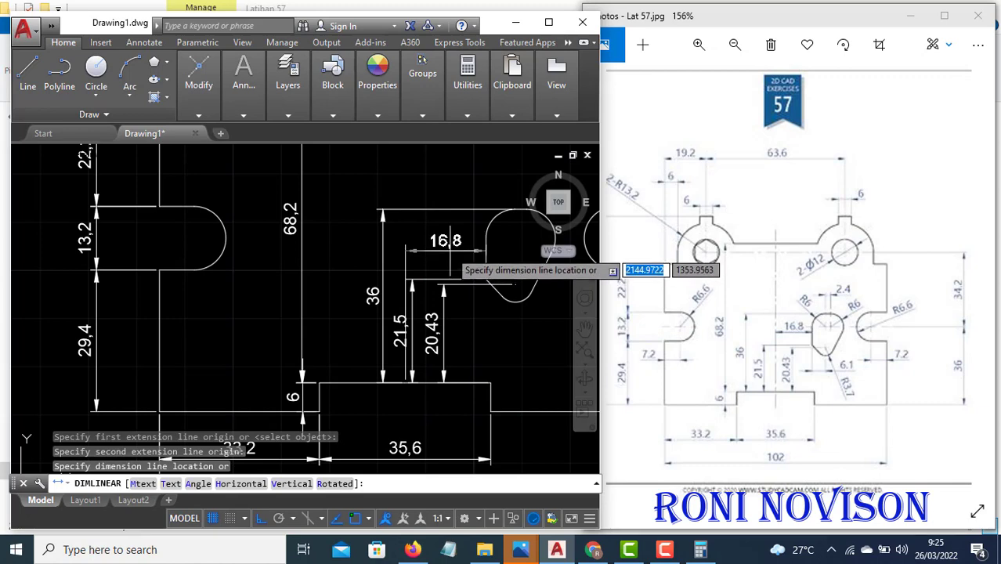
pyautogui.click(450, 249)
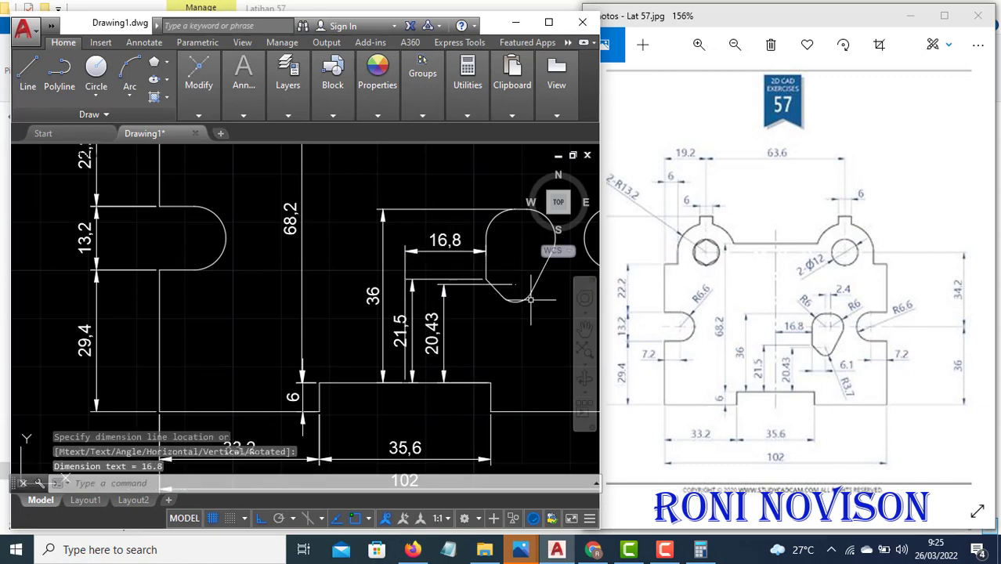
# Dimension the horizontal distance from the teardrop cutout's left edge to the center of its bottom arc, placed below the cutout
pyautogui.press('Return')
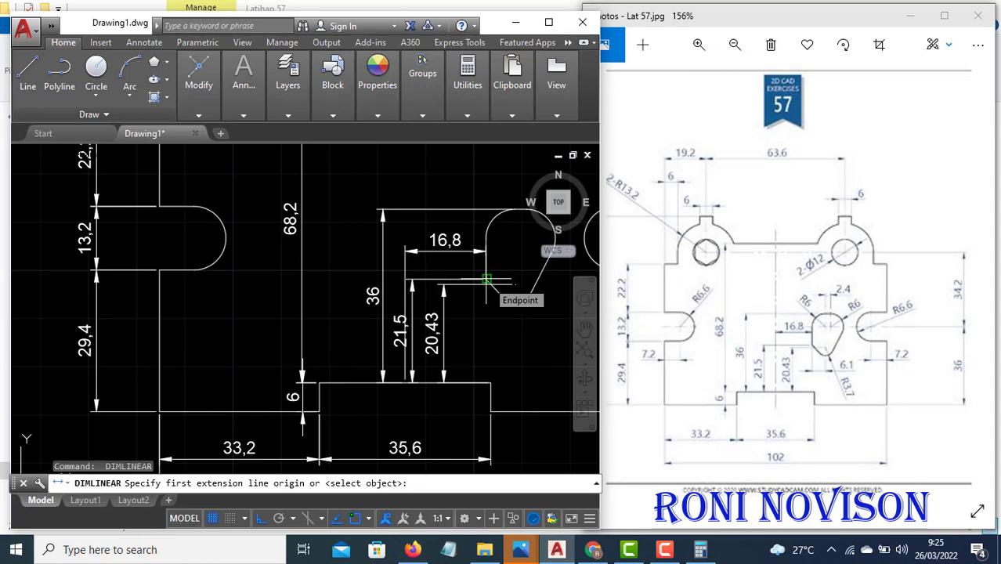
pyautogui.click(486, 279)
pyautogui.scroll(4, 516, 279)
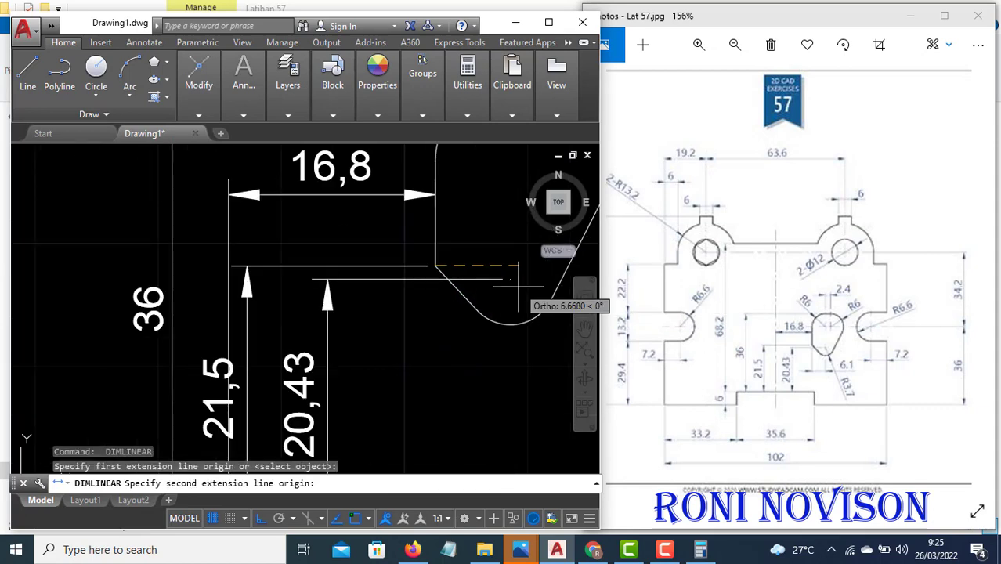
pyautogui.click(513, 277)
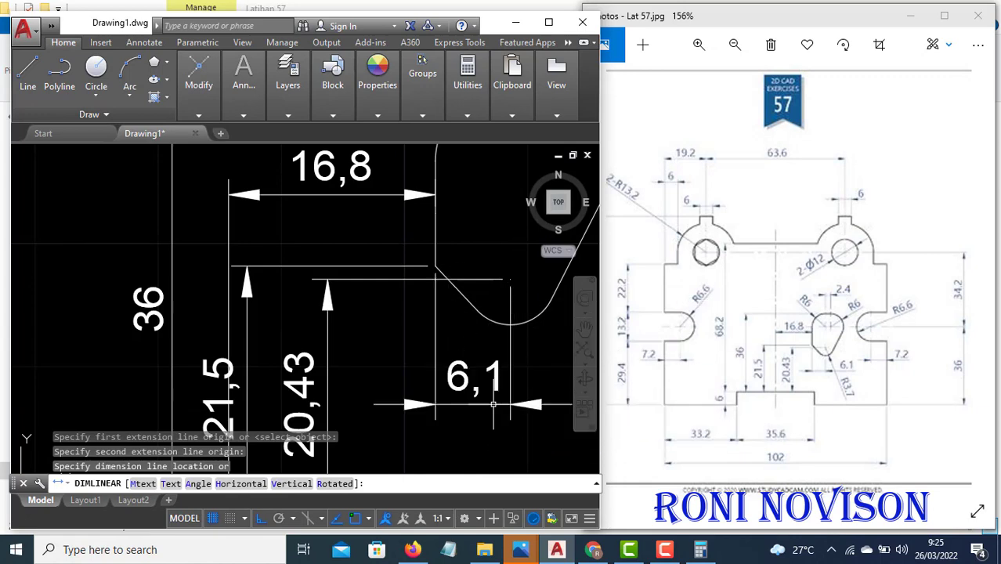
pyautogui.click(508, 403)
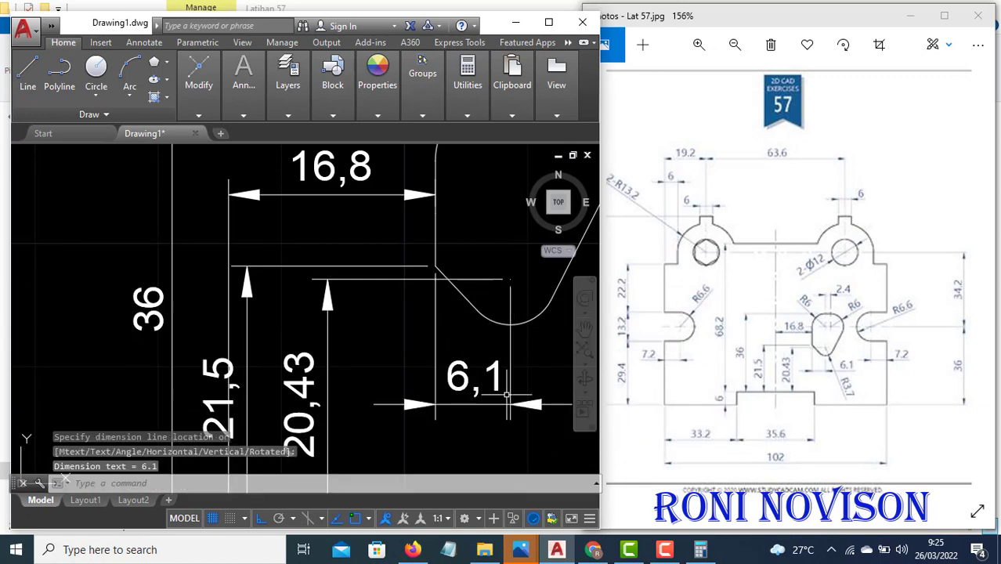
# Dimension the horizontal distance from the plate's left edge to the left slot's arc center, placed below the slot
pyautogui.press('Return')
pyautogui.scroll(-6, 438, 360)
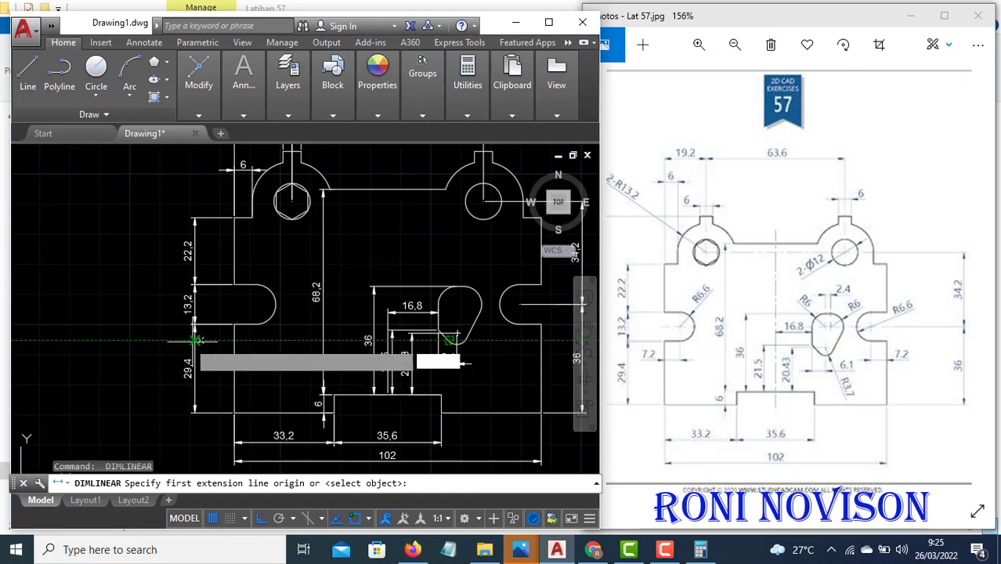
pyautogui.click(259, 302)
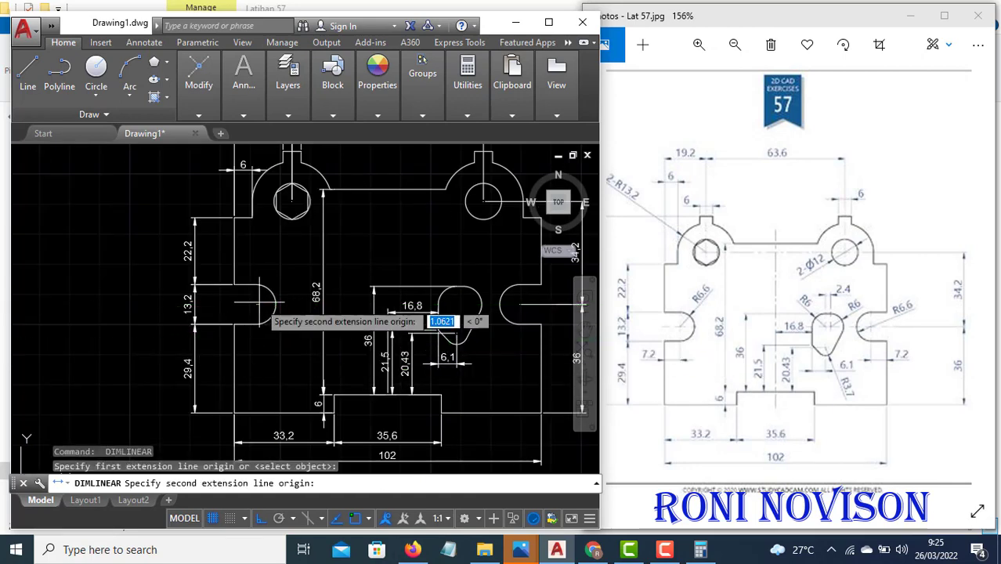
pyautogui.click(233, 367)
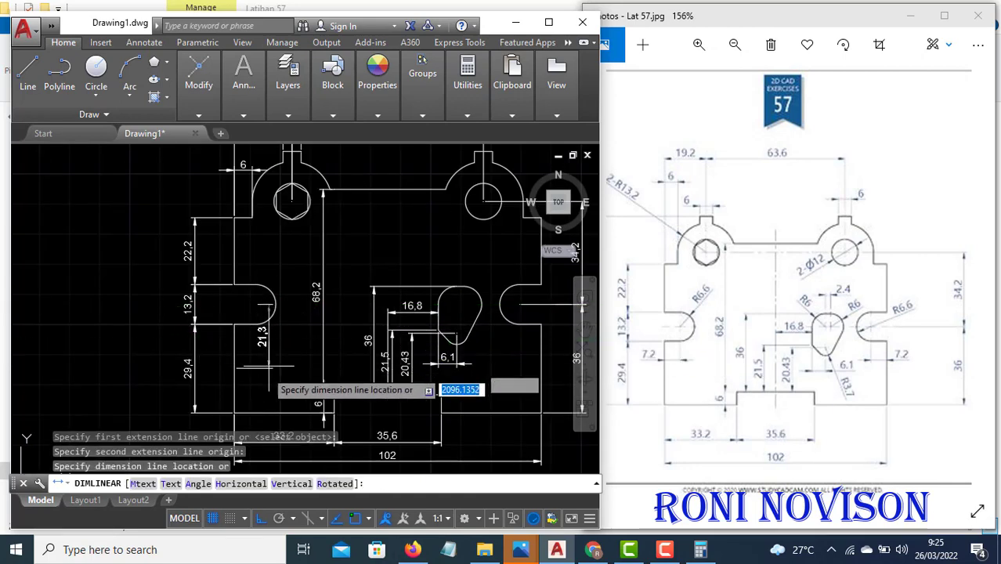
pyautogui.click(261, 381)
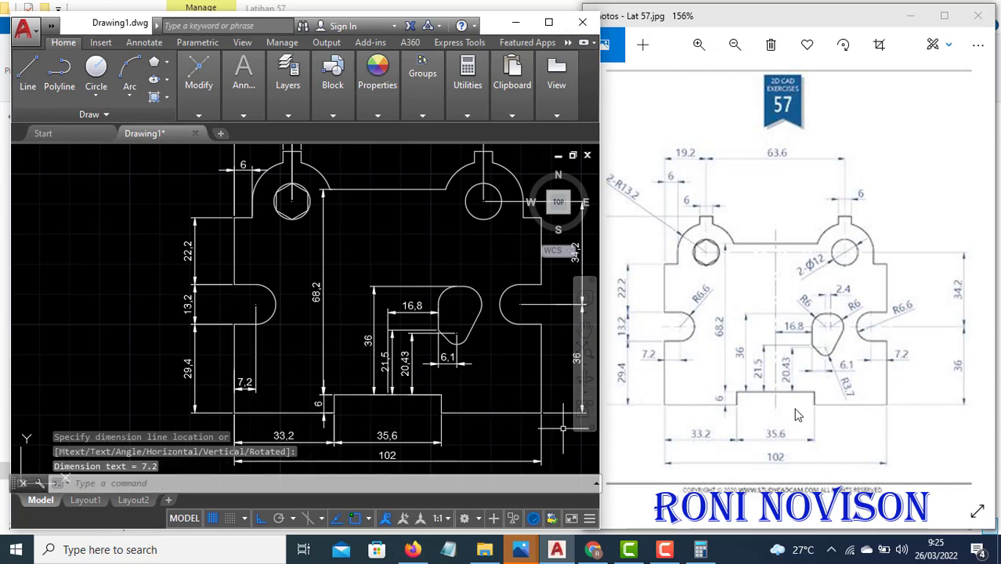
# Add a radius dimension to the left slot's arc, with its text above and to the right of the slot
pyautogui.scroll(2, 374, 364)
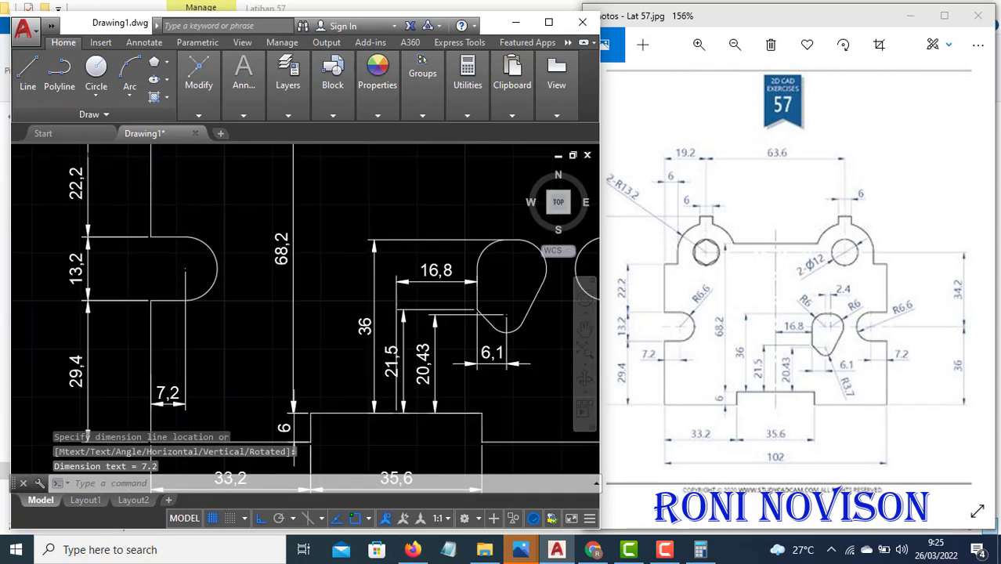
pyautogui.scroll(-3, 505, 316)
pyautogui.scroll(1, 436, 347)
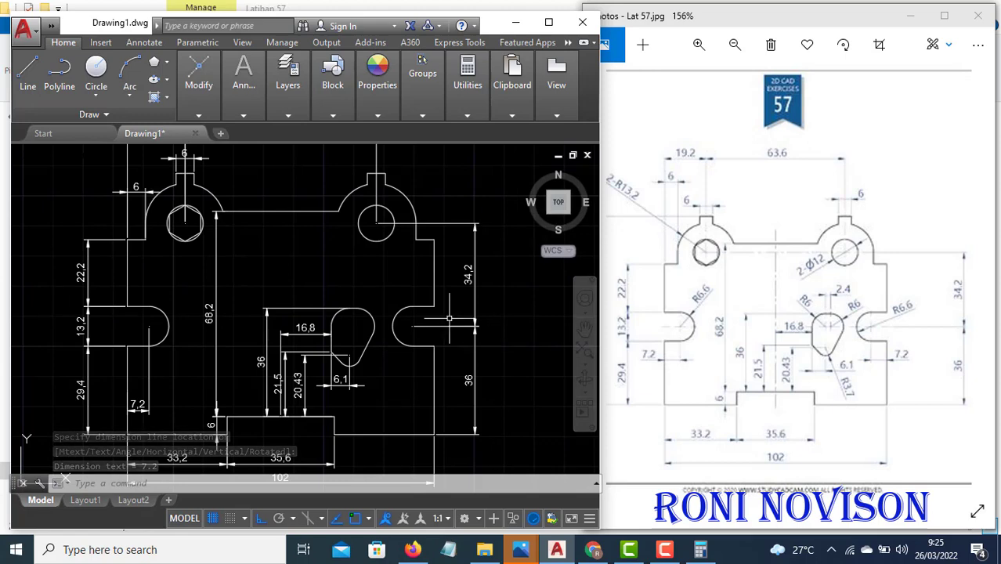
pyautogui.press('Escape')
pyautogui.click(251, 109)
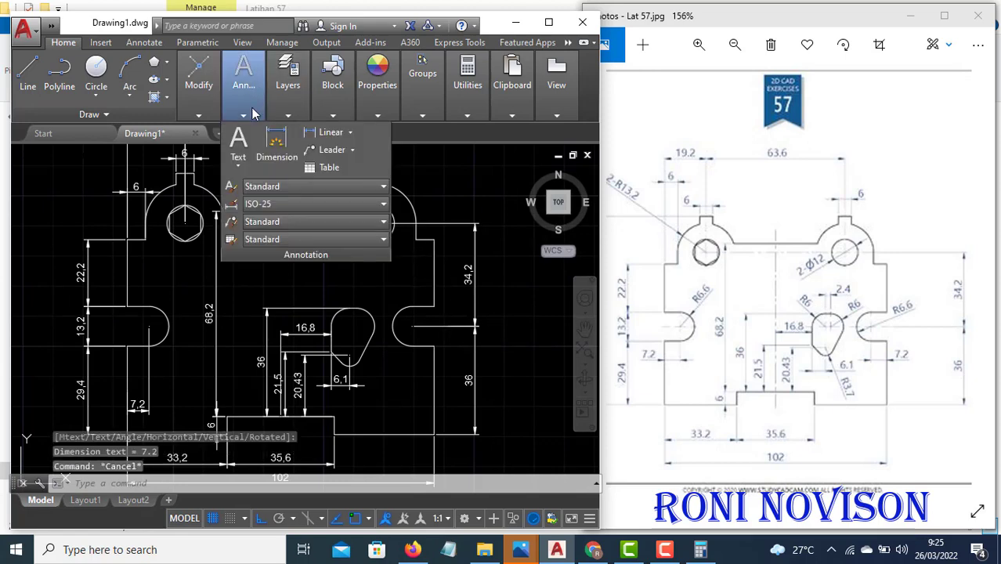
pyautogui.click(350, 133)
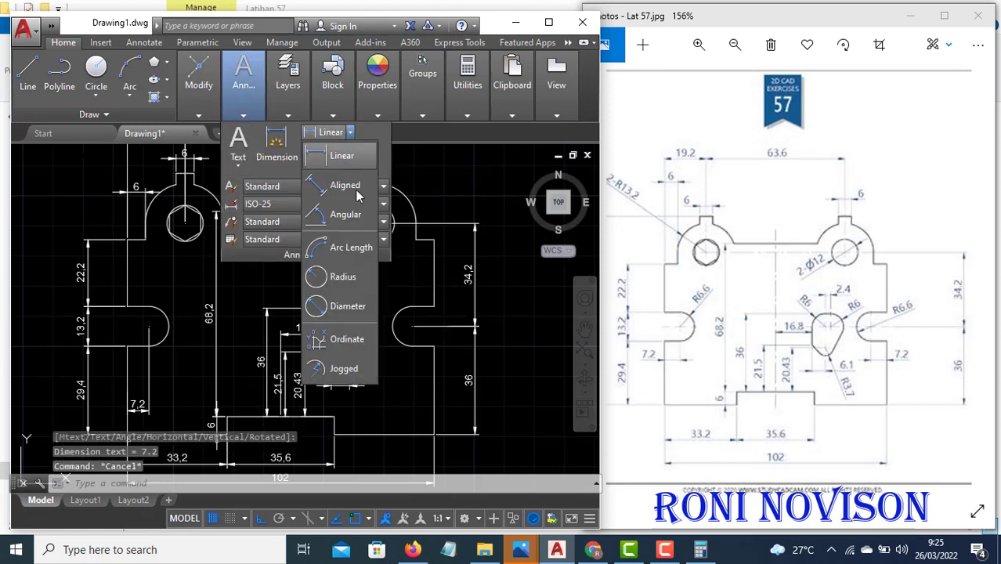
pyautogui.click(344, 277)
pyautogui.click(167, 323)
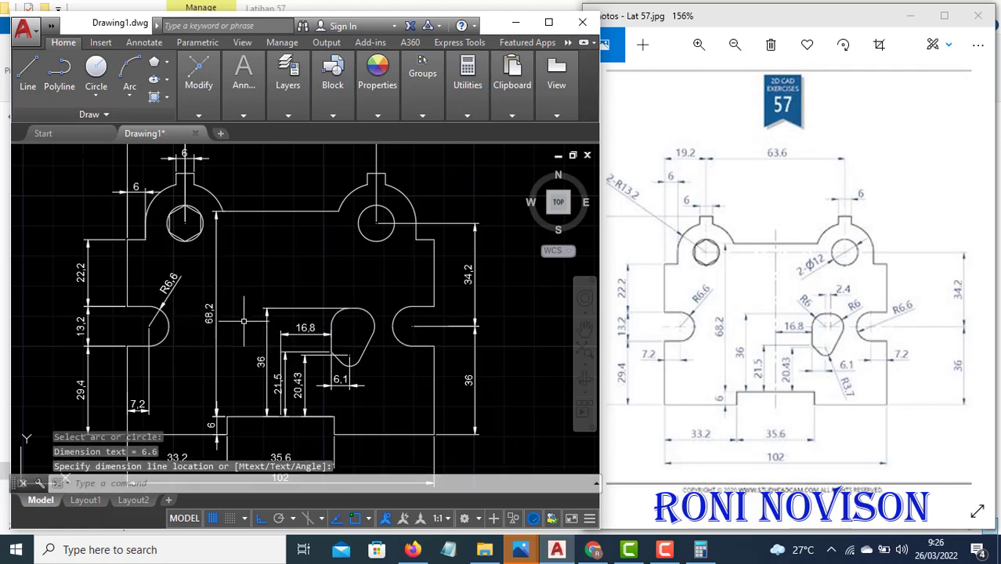
# Add radius dimensions to the teardrop cutout's upper-right arc and bottom arc, with both texts outside the cutout
pyautogui.press('Return')
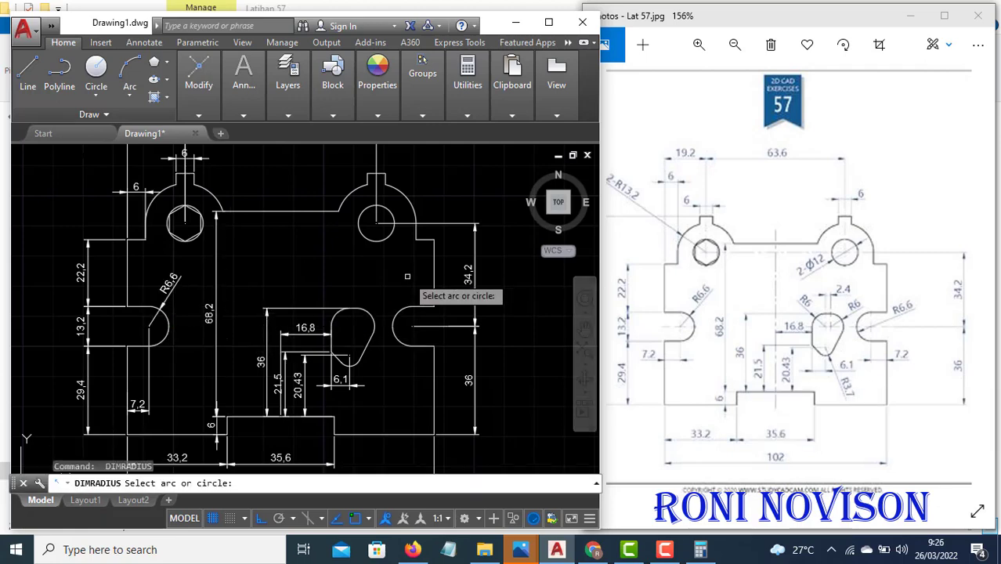
pyautogui.click(371, 317)
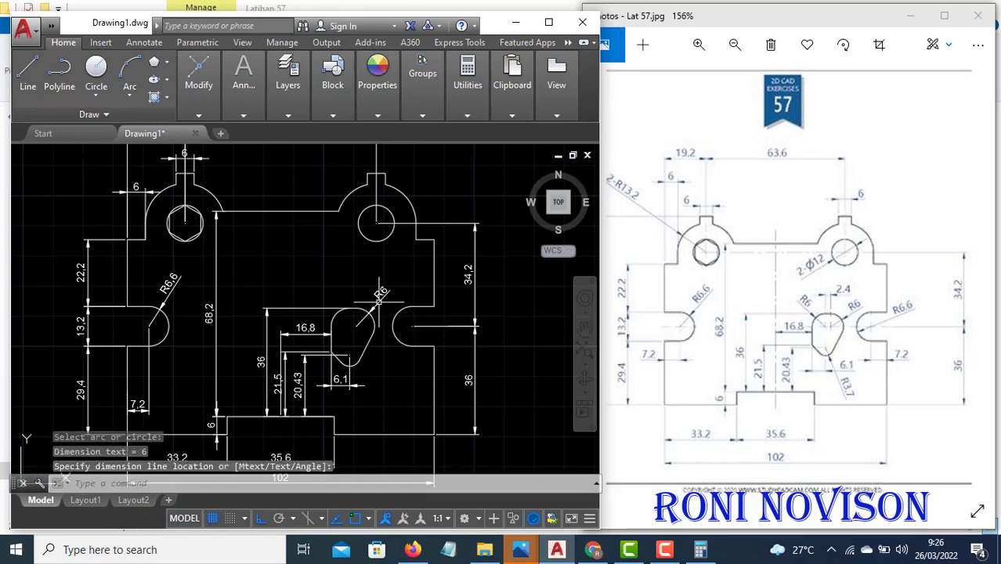
pyautogui.click(399, 362)
pyautogui.press('Return')
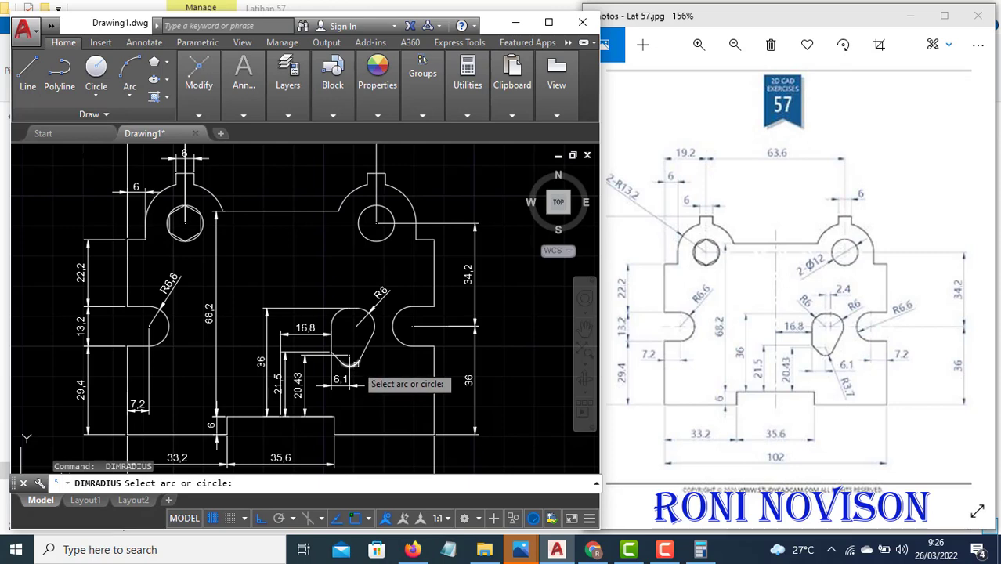
pyautogui.click(355, 363)
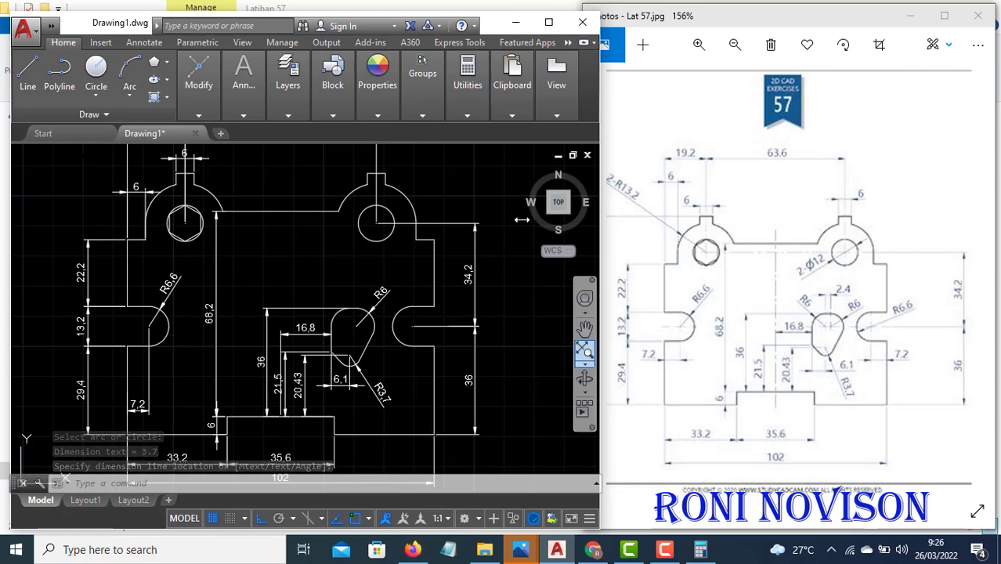
# Add a radius dimension to the large arc around the hexagonal hole, with its text outside the plate's upper-left corner
pyautogui.press('Return')
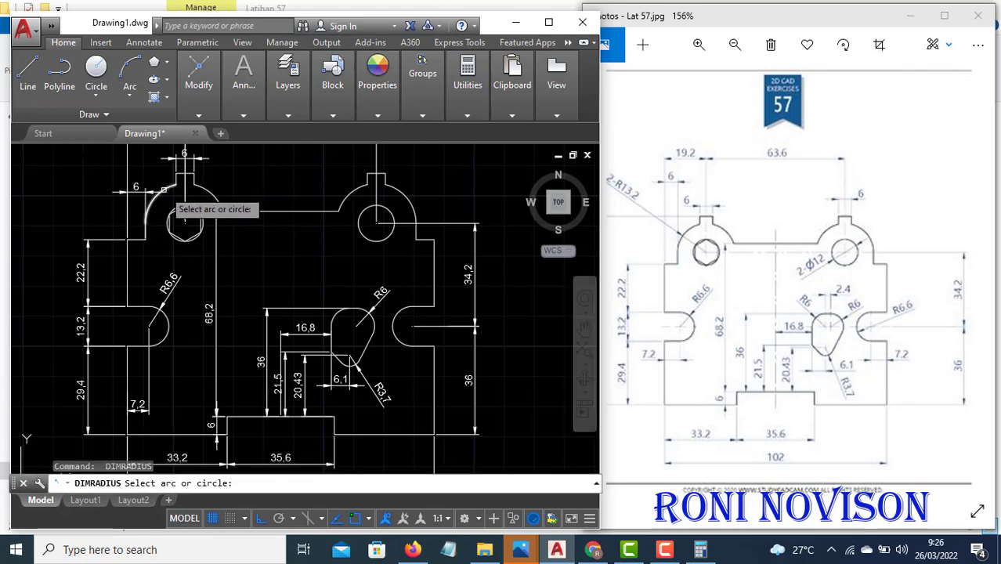
pyautogui.click(164, 191)
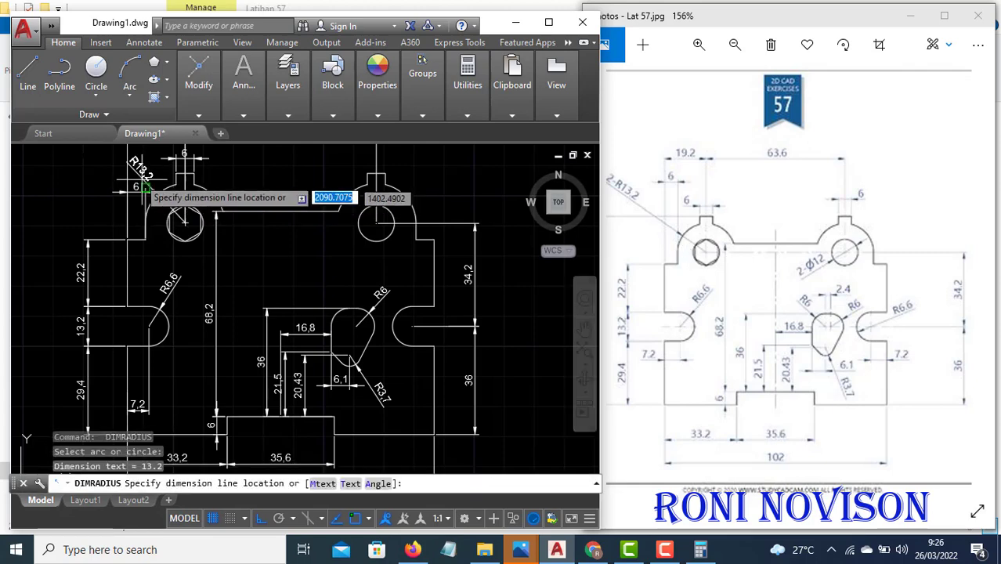
pyautogui.click(89, 176)
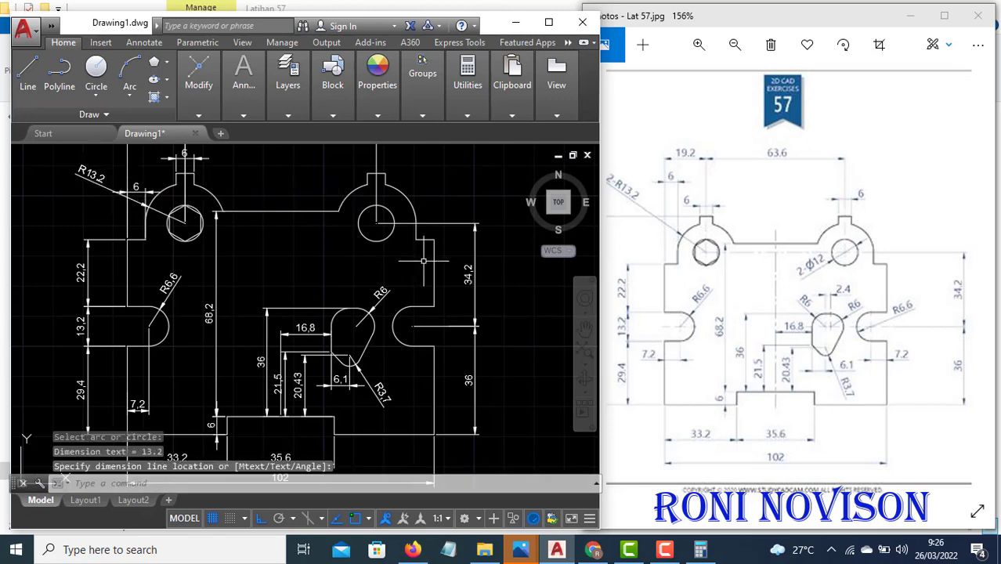
# Add a diameter dimension to the right circular hole, with its text to the lower left of the hole
pyautogui.moveTo(249, 114)
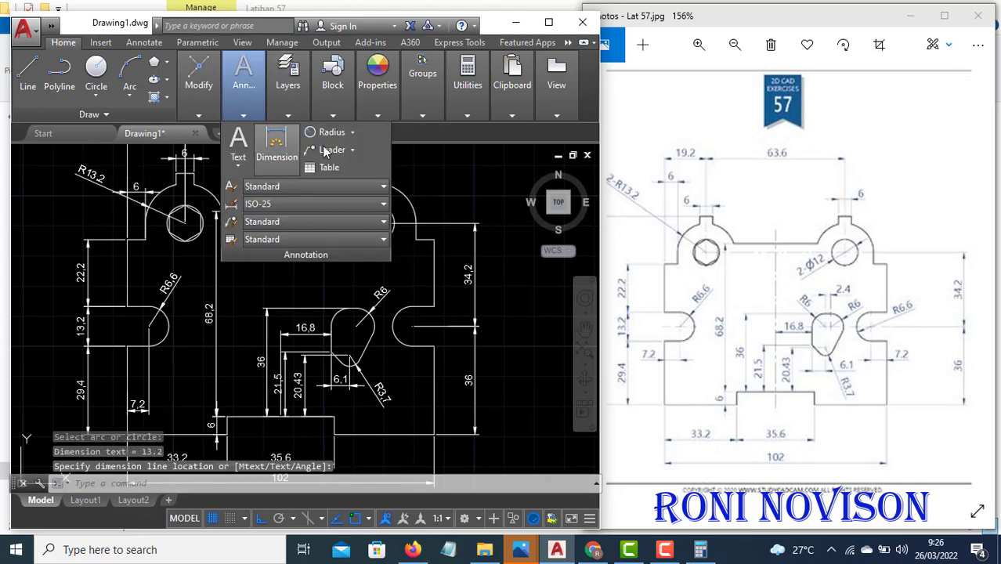
pyautogui.click(351, 135)
pyautogui.click(339, 304)
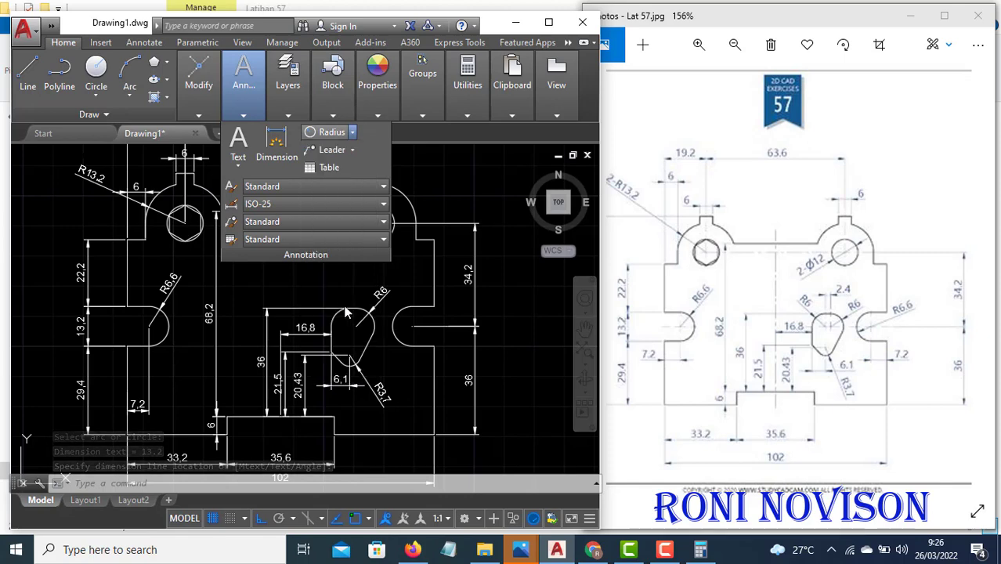
pyautogui.click(374, 241)
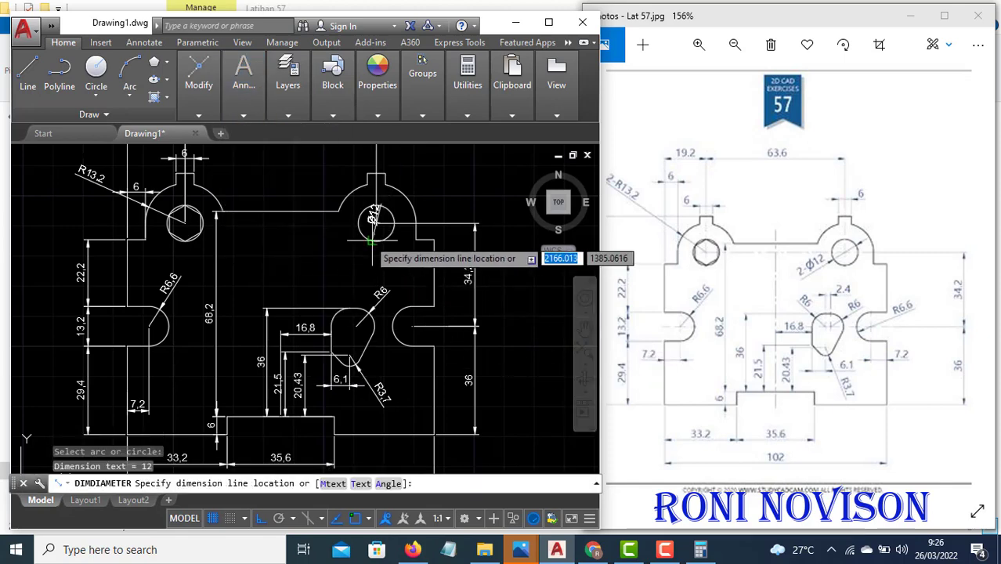
pyautogui.click(315, 241)
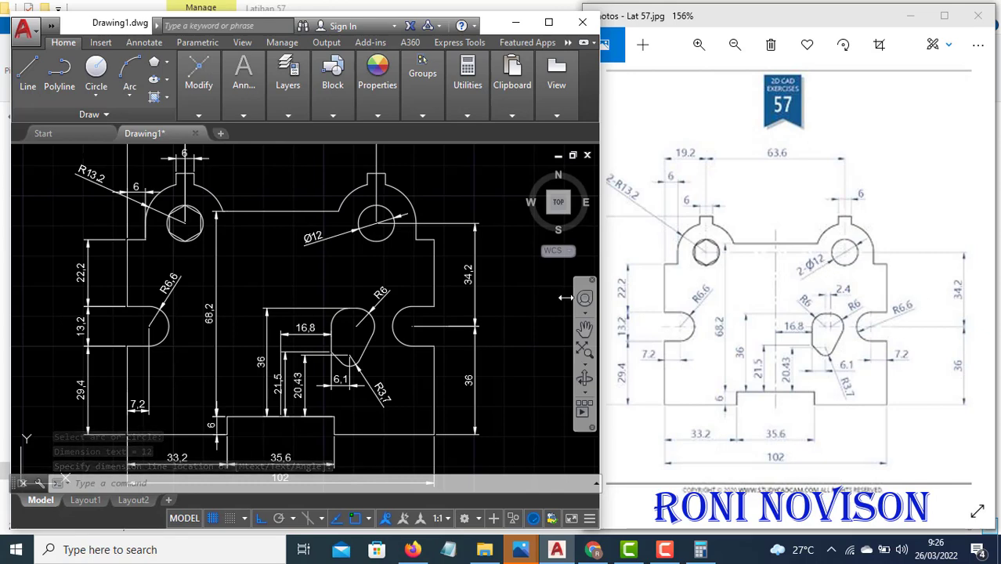
# Set the colour of the horizontal dimension between the two upper hole centres to red
pyautogui.press('Escape')
pyautogui.scroll(-2, 399, 301)
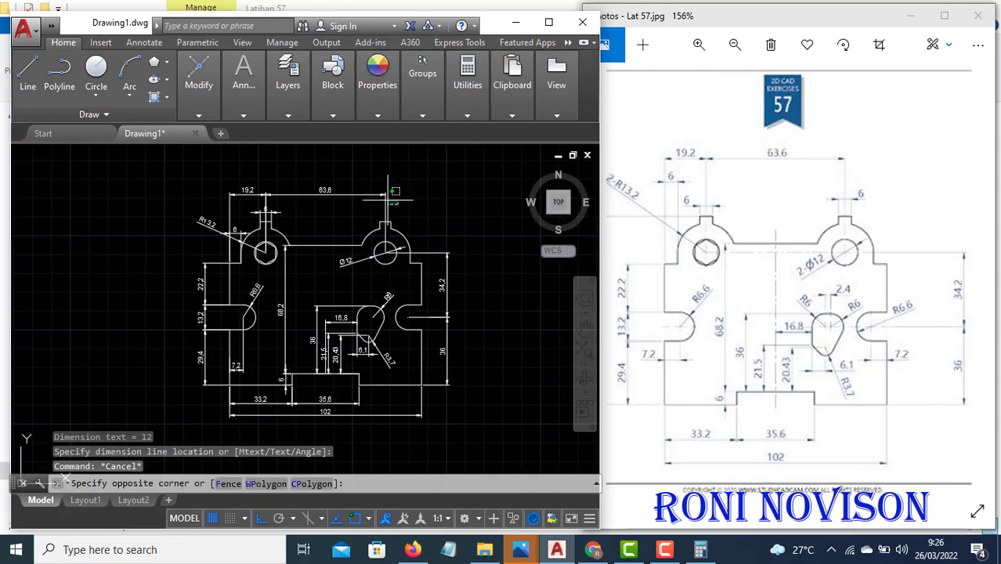
pyautogui.click(360, 151)
pyautogui.click(378, 116)
pyautogui.click(434, 131)
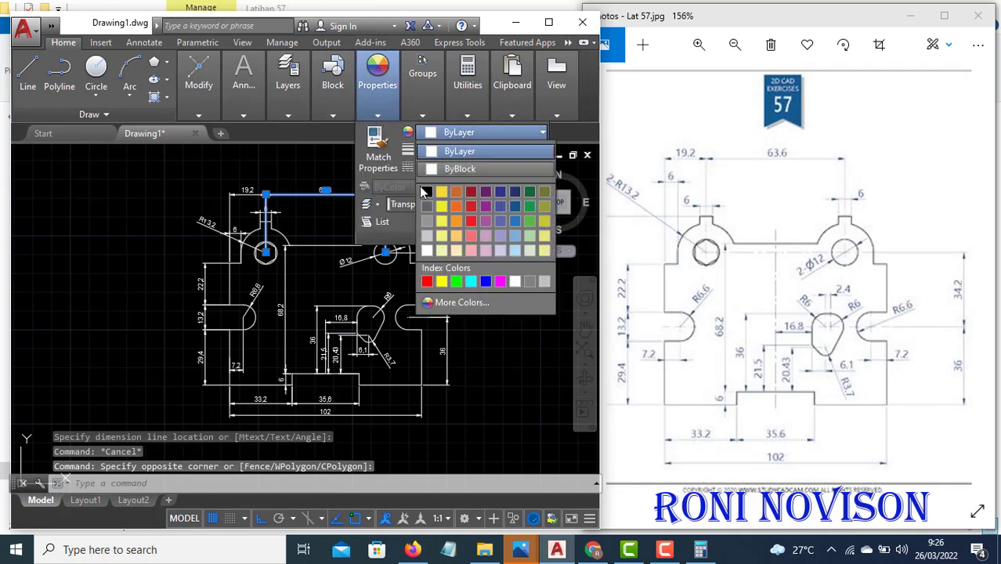
pyautogui.click(426, 283)
pyautogui.press('Escape')
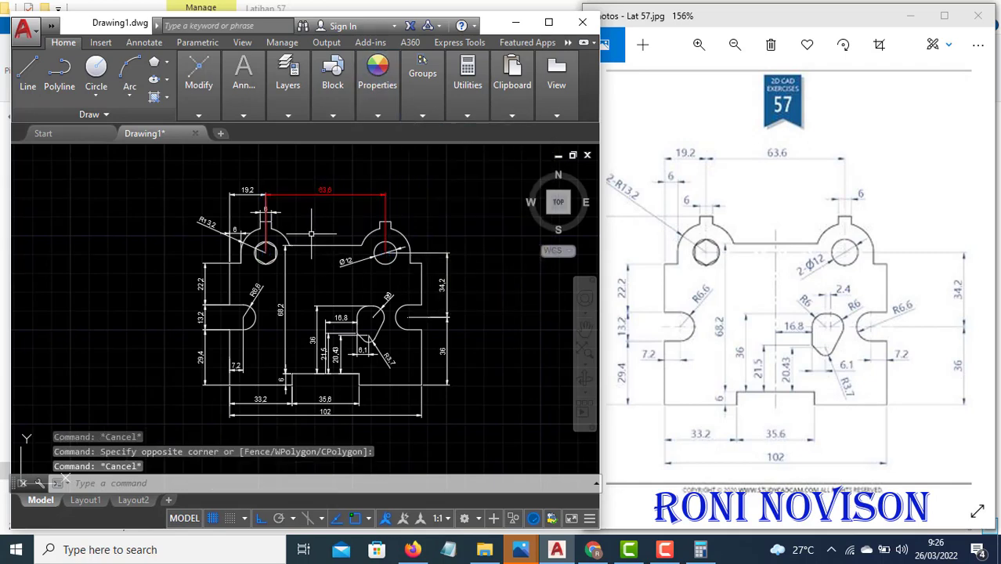
# Match the red dimension's properties onto the dimensions around the plate's upper-left corner and along its left edge
pyautogui.write('ma')
pyautogui.press('Return')
pyautogui.click(332, 192)
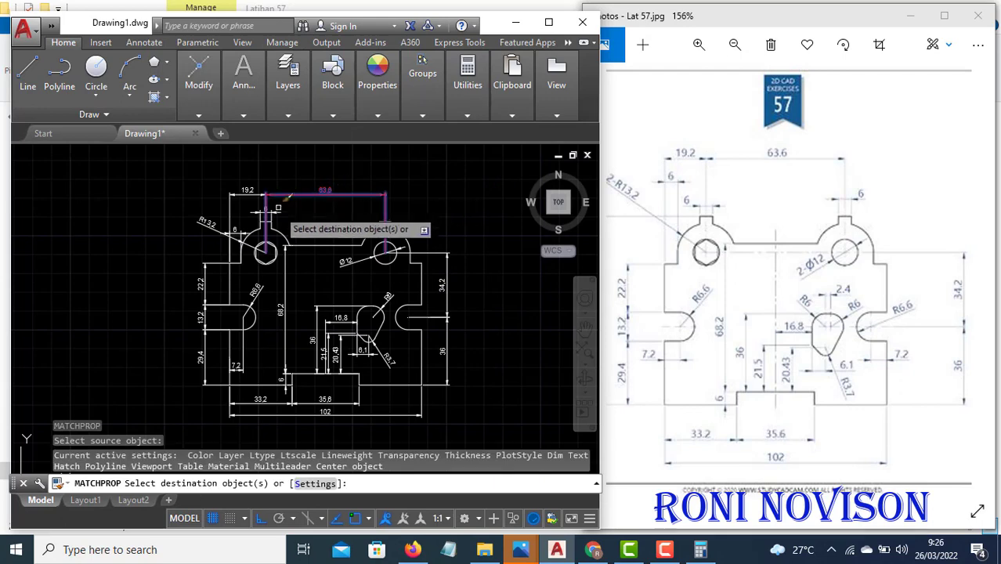
pyautogui.click(287, 220)
pyautogui.click(223, 192)
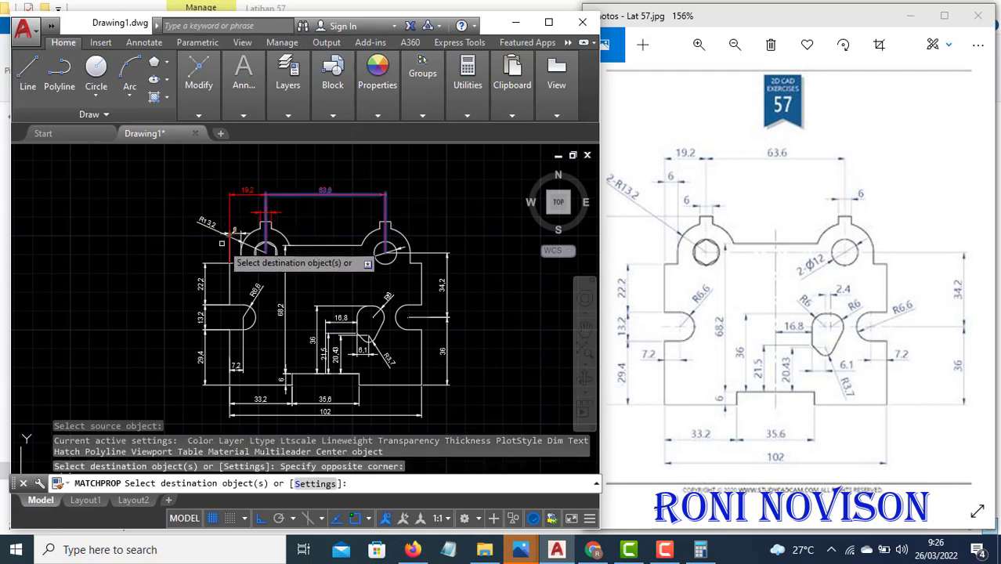
pyautogui.click(235, 256)
pyautogui.click(191, 201)
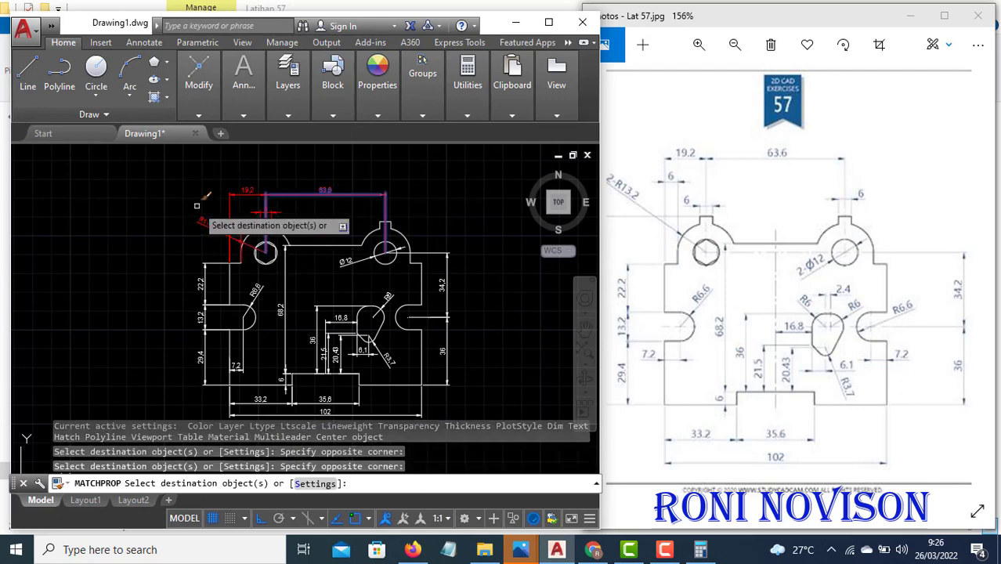
pyautogui.click(223, 343)
pyautogui.click(179, 267)
# Match the red properties onto the dimensions below the plate, left of and below the teardrop cutout, and at the left slot
pyautogui.scroll(-3, 286, 340)
pyautogui.scroll(3, 246, 318)
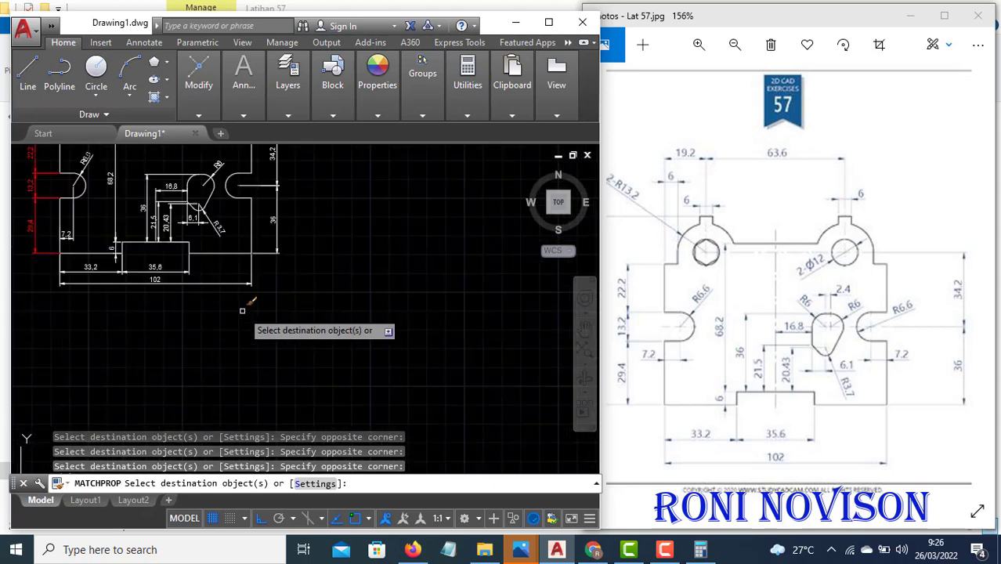
pyautogui.click(272, 298)
pyautogui.click(54, 267)
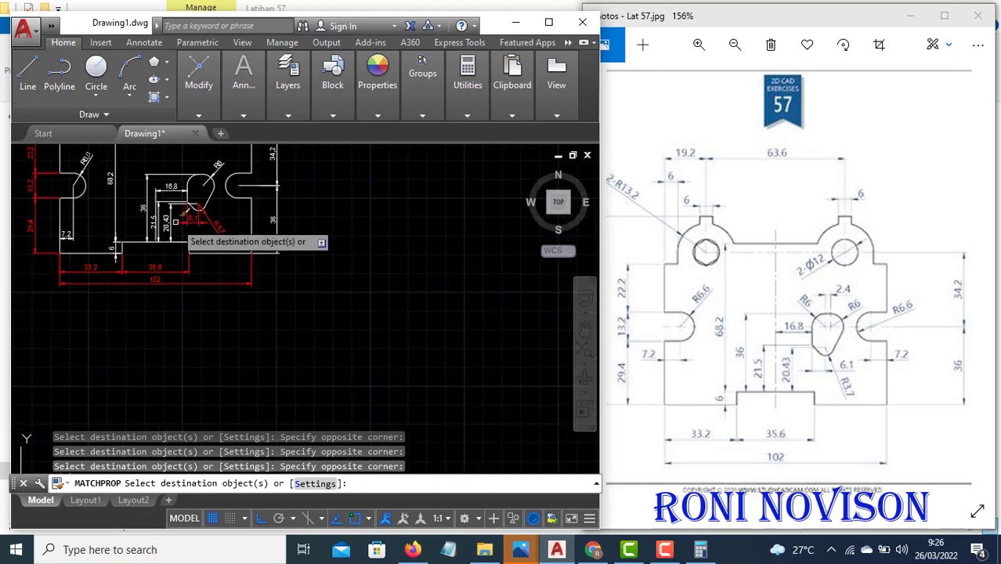
pyautogui.click(139, 174)
pyautogui.click(131, 186)
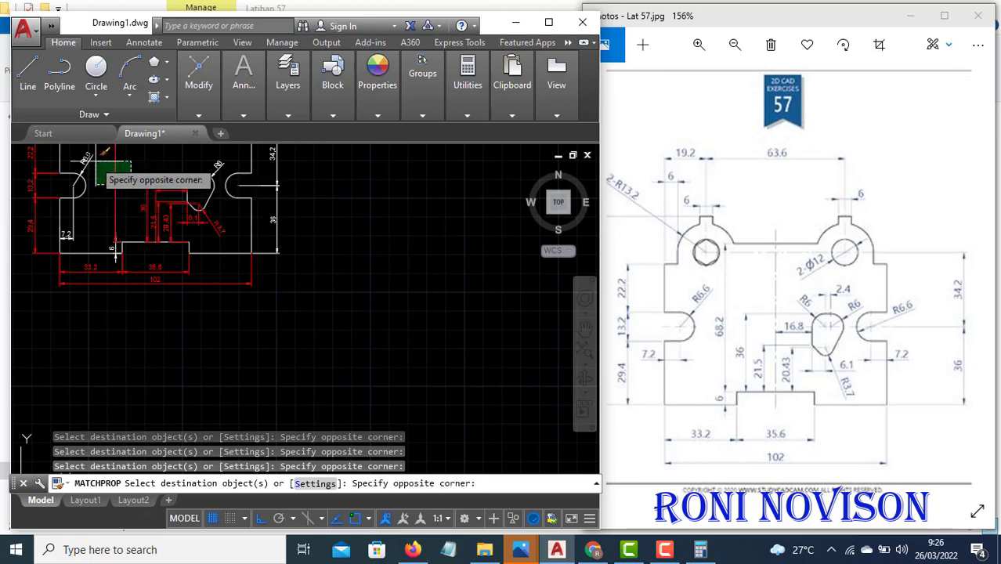
pyautogui.click(67, 213)
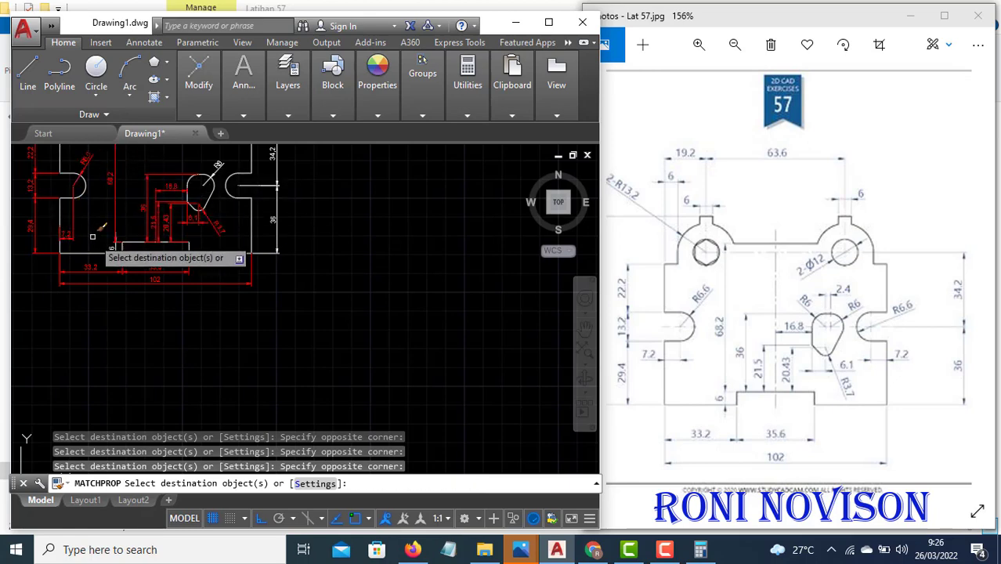
# Match the red properties onto the hole diameter, the teardrop's upper radius and the vertical dimensions along the right edge
pyautogui.scroll(-1, 205, 307)
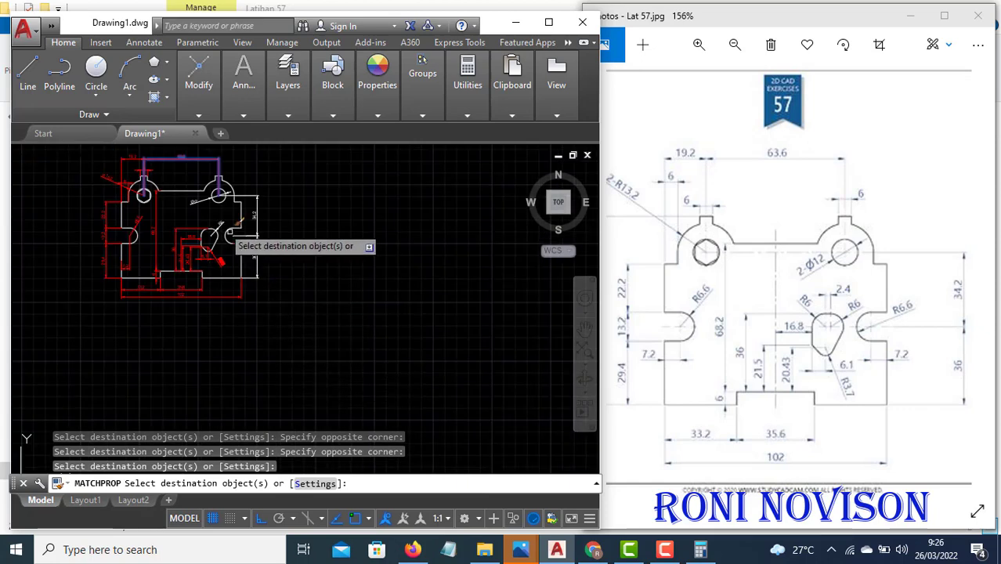
pyautogui.scroll(1, 196, 198)
pyautogui.click(198, 198)
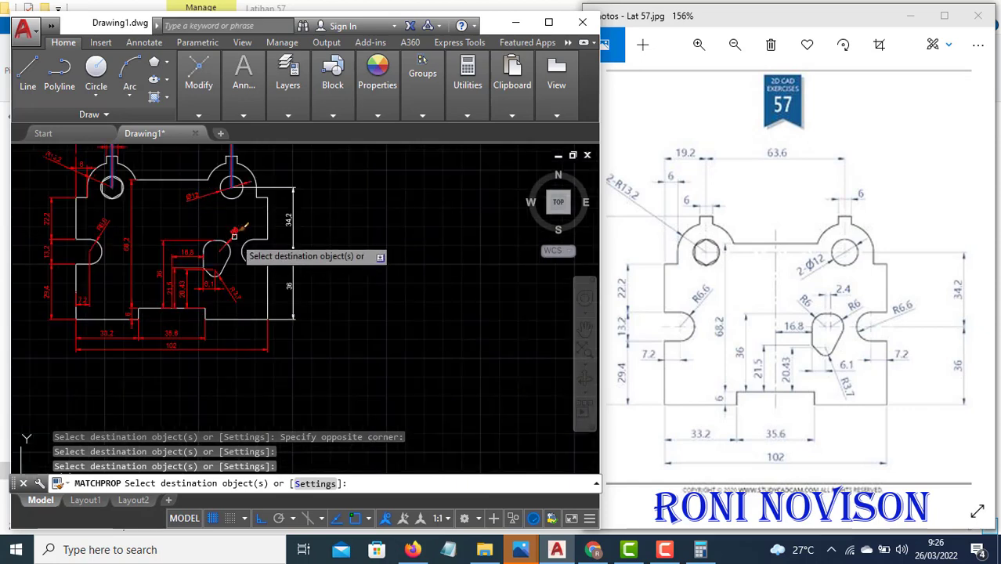
pyautogui.click(323, 282)
pyautogui.click(265, 235)
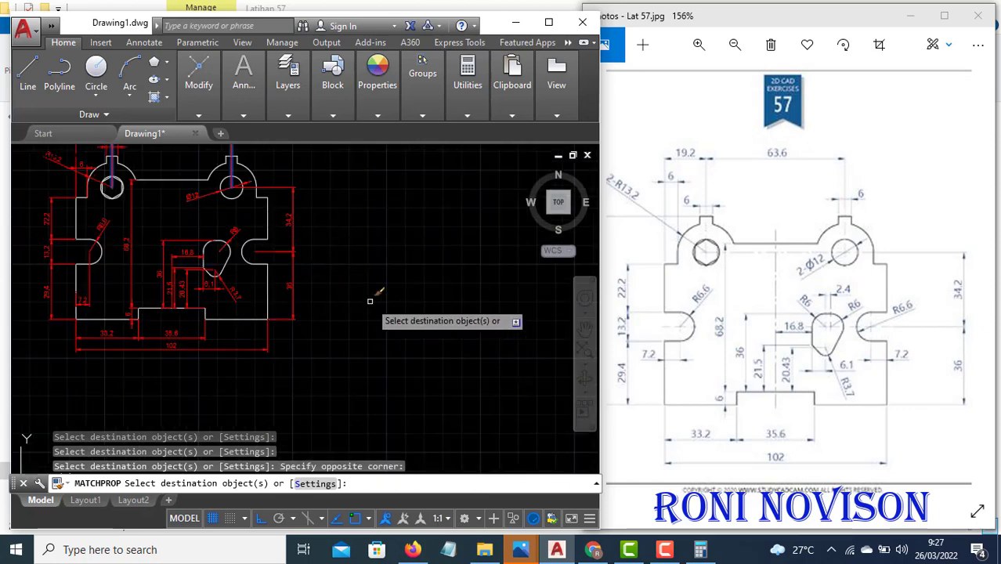
pyautogui.scroll(-1, 330, 263)
pyautogui.scroll(1, 135, 235)
pyautogui.moveTo(317, 269)
pyautogui.mouseDown(button='middle')
pyautogui.moveTo(359, 345)
pyautogui.moveTo(370, 329)
pyautogui.mouseUp(button='middle')
pyautogui.scroll(2, 346, 351)
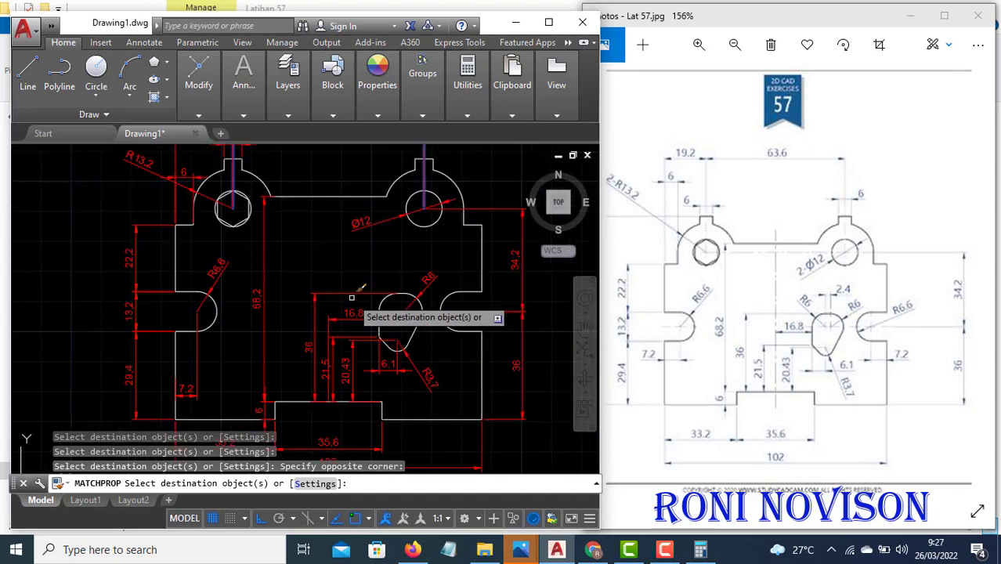
pyautogui.scroll(-1, 350, 226)
pyautogui.press('Escape')
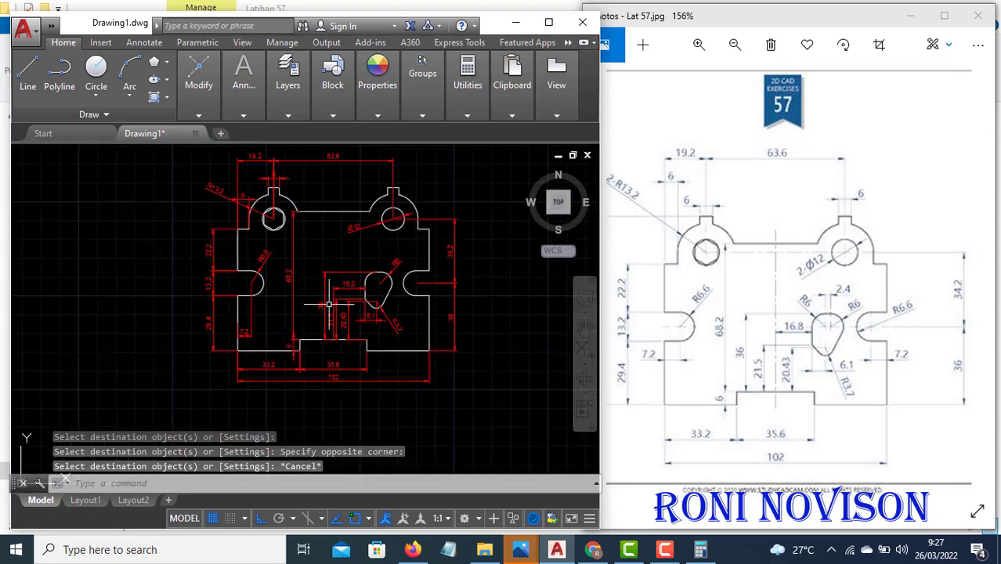
pyautogui.write('z')
pyautogui.press('Return')
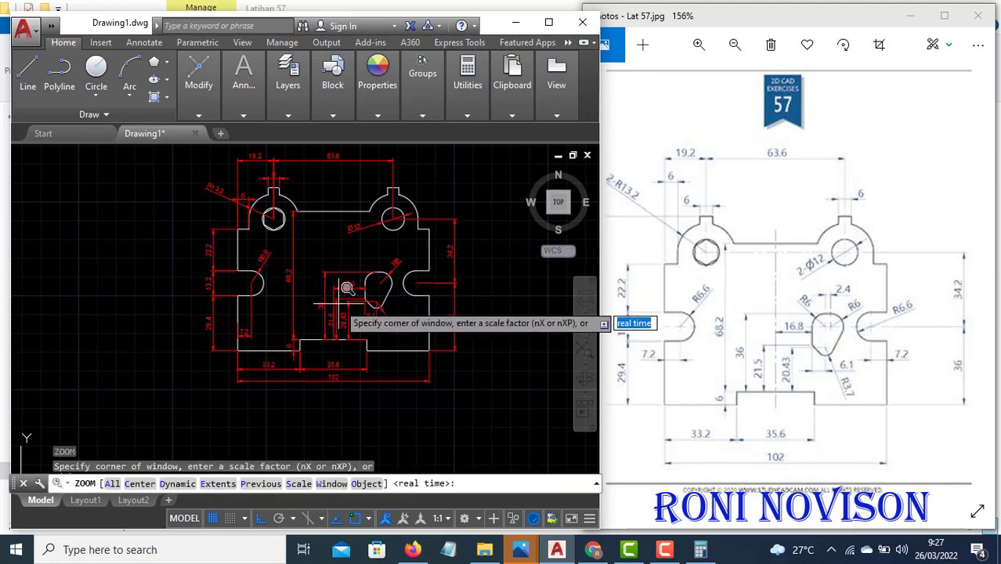
pyautogui.click(336, 301)
pyautogui.press('Escape')
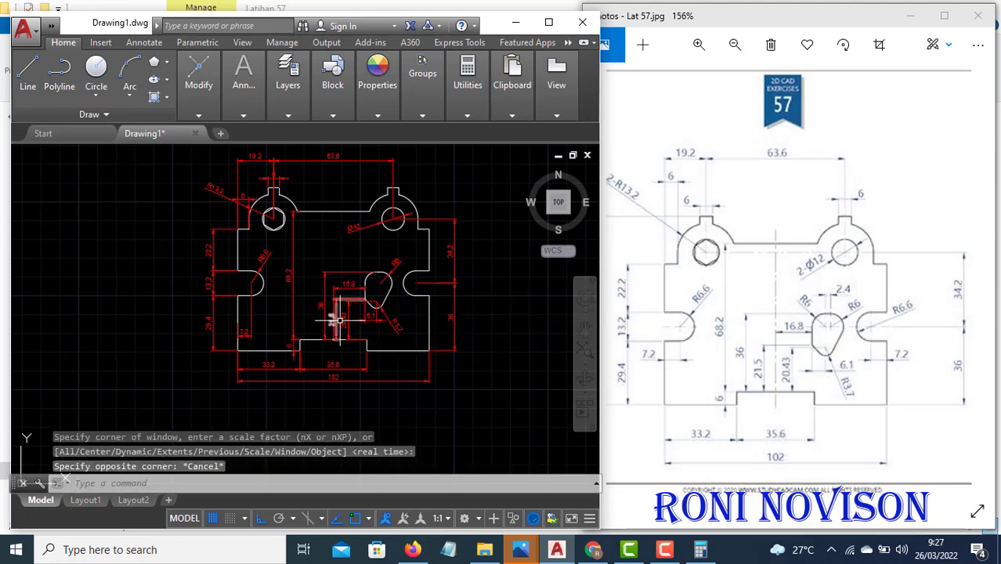
pyautogui.press('Return')
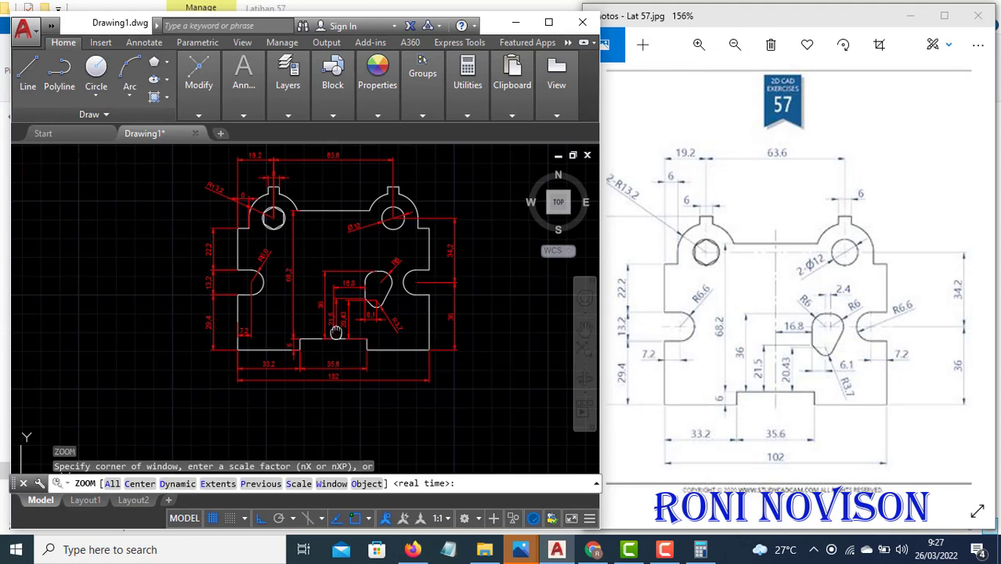
pyautogui.moveTo(346, 337)
pyautogui.mouseDown(button='middle')
pyautogui.moveTo(344, 290)
pyautogui.moveTo(363, 396)
pyautogui.mouseUp(button='middle')
pyautogui.scroll(3, 359, 353)
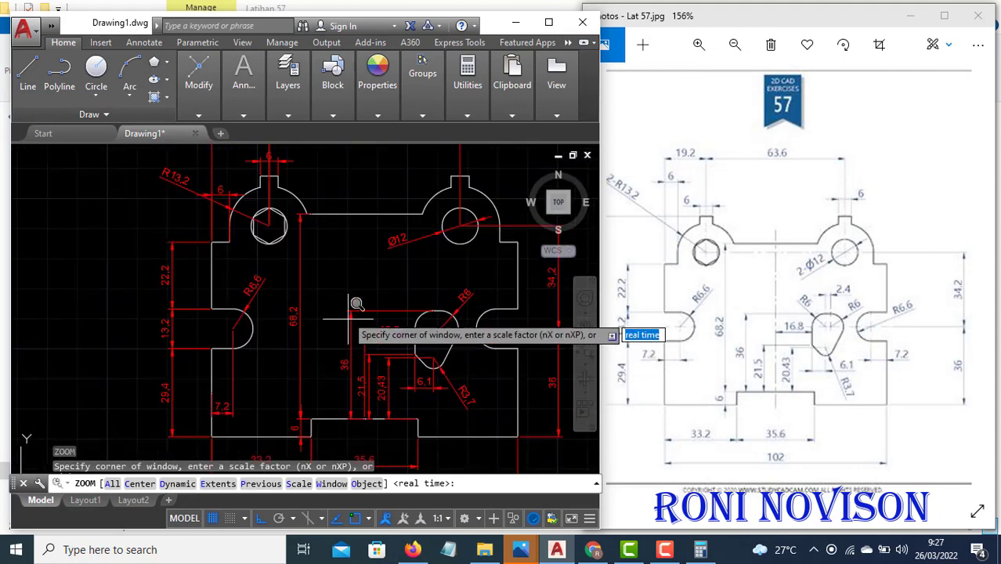
pyautogui.click(360, 233)
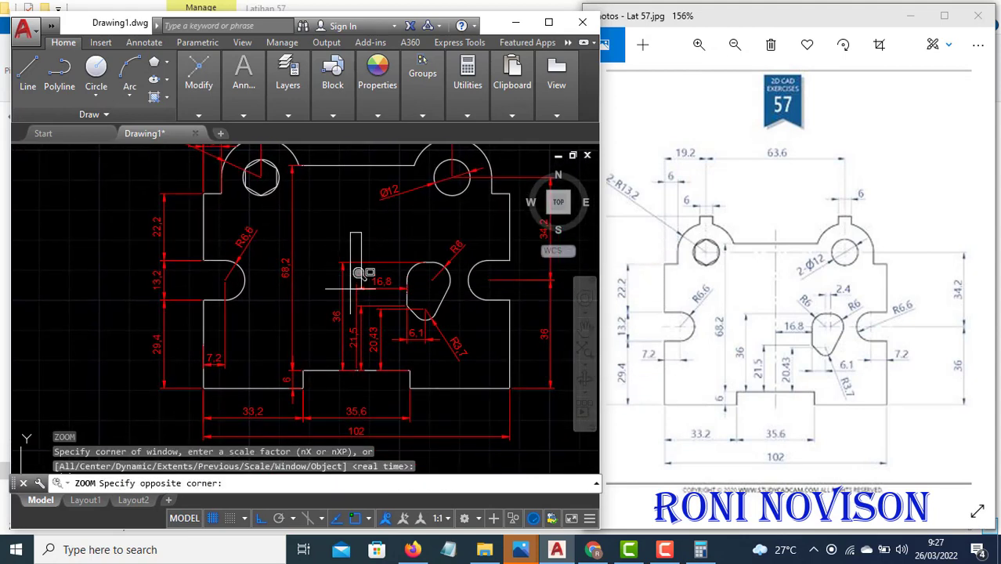
pyautogui.press('Escape')
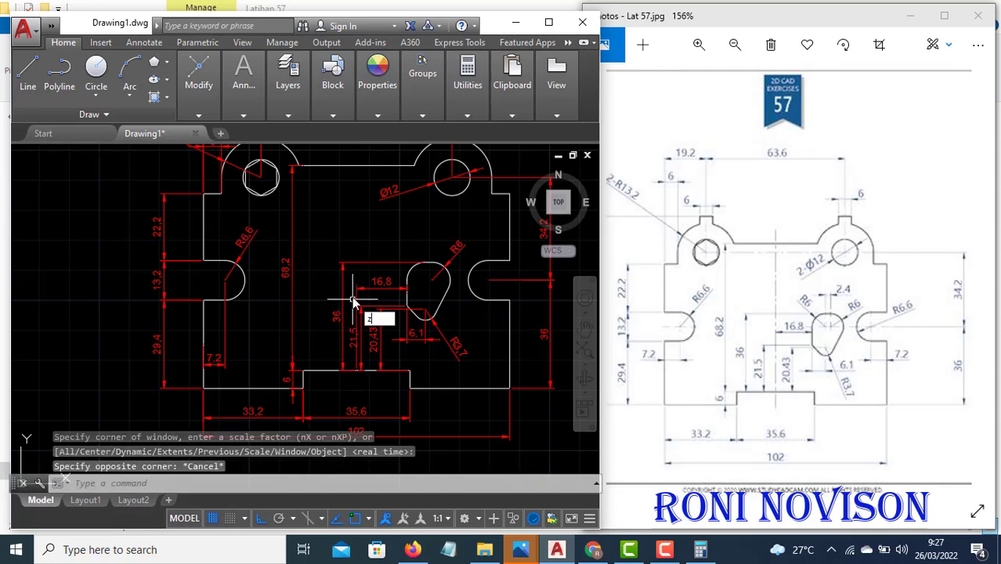
# Examine the fully dimensioned plate and its undimensioned copy using real-time zoom
pyautogui.press('Return')
pyautogui.press('Return')
pyautogui.moveTo(376, 219)
pyautogui.mouseDown()
pyautogui.moveTo(356, 300)
pyautogui.moveTo(338, 304)
pyautogui.mouseUp()
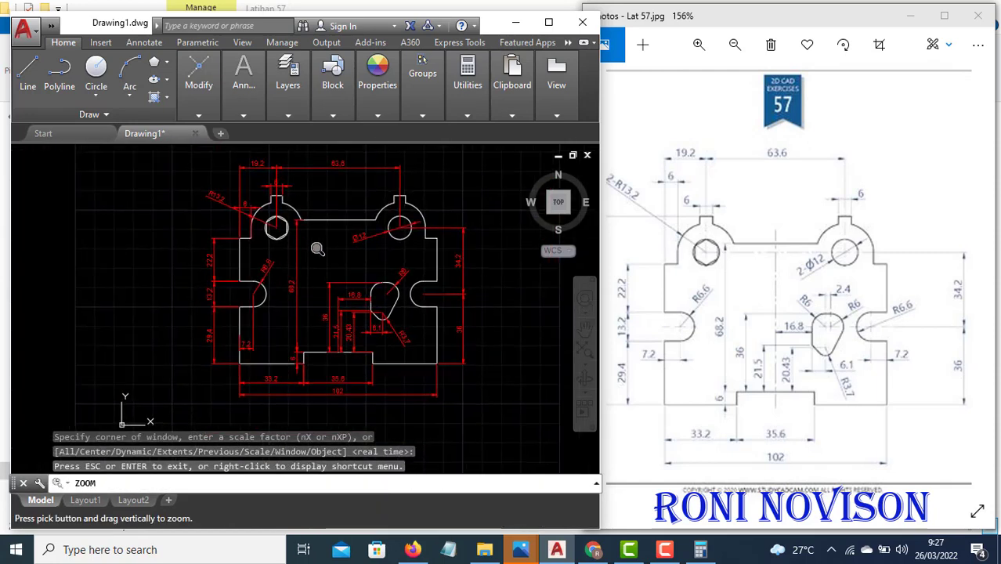
pyautogui.press('Escape')
pyautogui.scroll(-2, 345, 262)
pyautogui.moveTo(338, 257); pyautogui.dragTo(376, 273, button='middle')
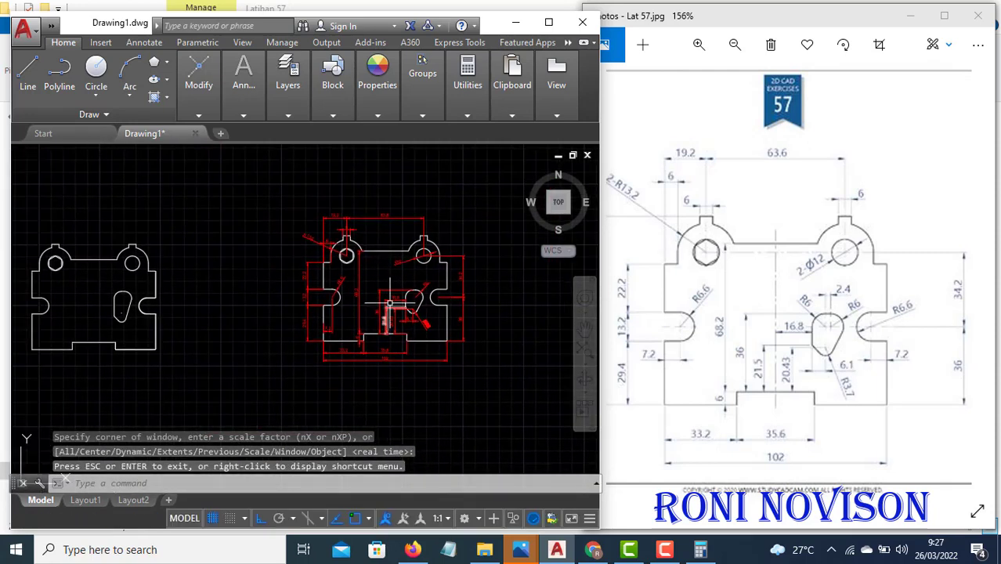
pyautogui.write('z')
pyautogui.press('Return')
pyautogui.press('Return')
pyautogui.moveTo(378, 290); pyautogui.dragTo(393, 194)
pyautogui.moveTo(467, 317); pyautogui.dragTo(507, 218)
pyautogui.moveTo(484, 302)
pyautogui.mouseDown()
pyautogui.moveTo(490, 232)
pyautogui.moveTo(462, 298)
pyautogui.mouseUp()
pyautogui.press('Escape')
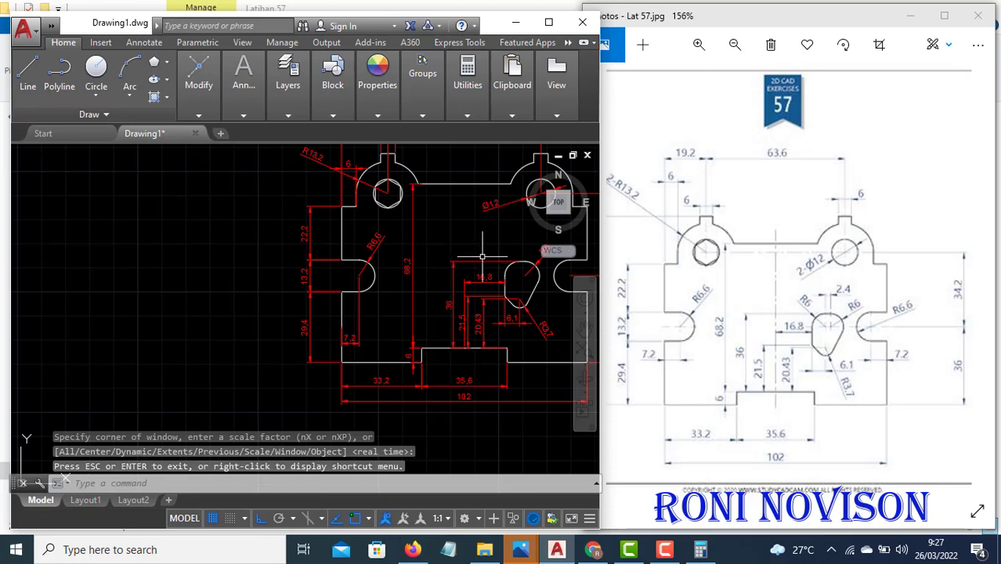
pyautogui.moveTo(462, 280)
pyautogui.mouseDown(button='middle')
pyautogui.moveTo(373, 294)
pyautogui.moveTo(378, 315)
pyautogui.mouseUp(button='middle')
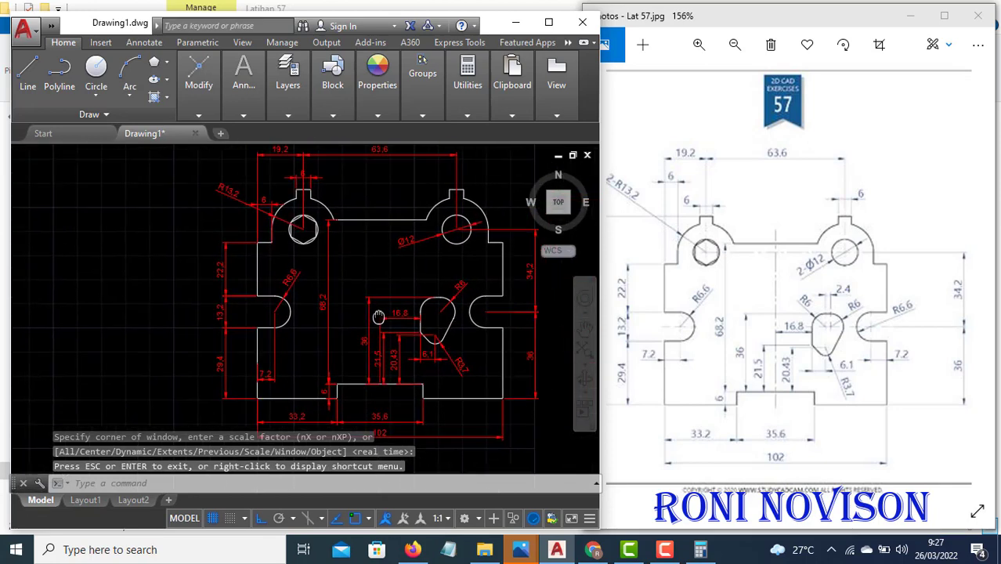